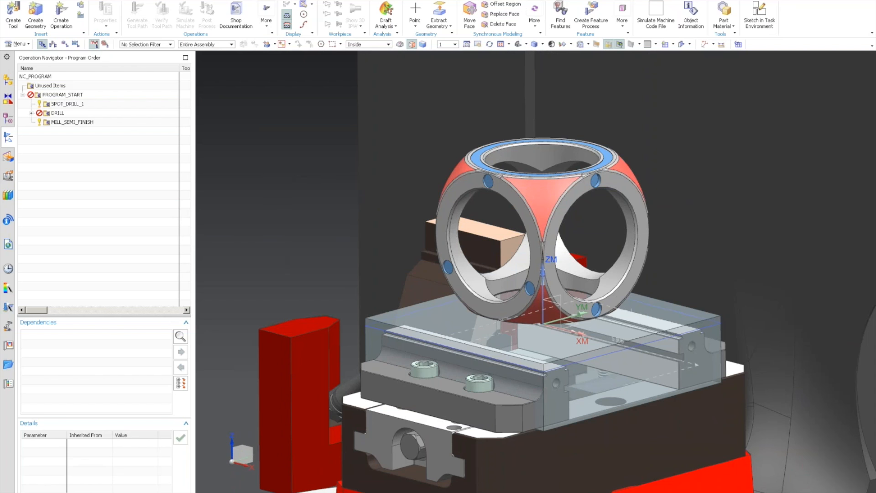
Step: Turn off the No Holes layer and show the "part" body from the model history instead
{"action": "key", "text": "ctrl+l"}
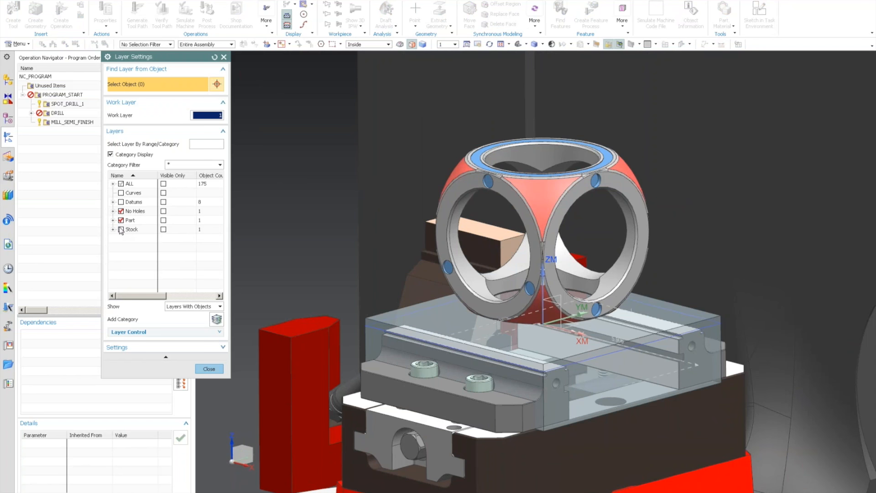
{"action": "left_click", "coordinate": [121, 211]}
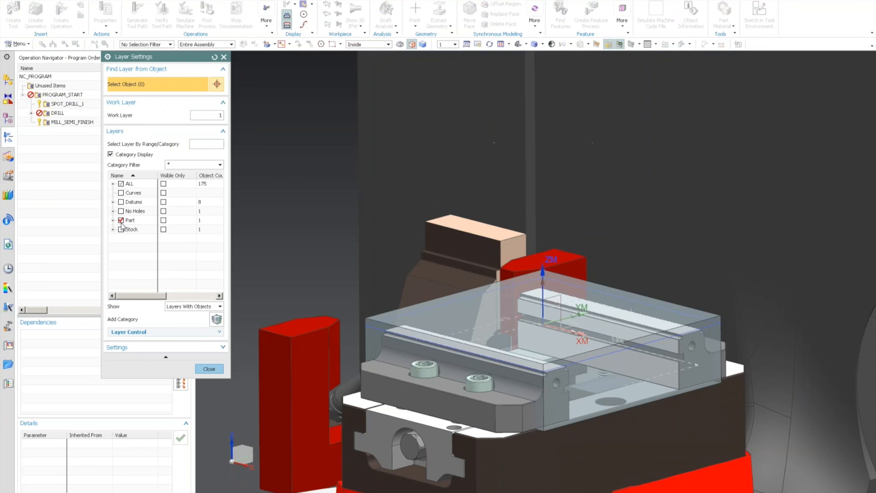
{"action": "left_click", "coordinate": [209, 368]}
{"action": "left_click", "coordinate": [8, 117]}
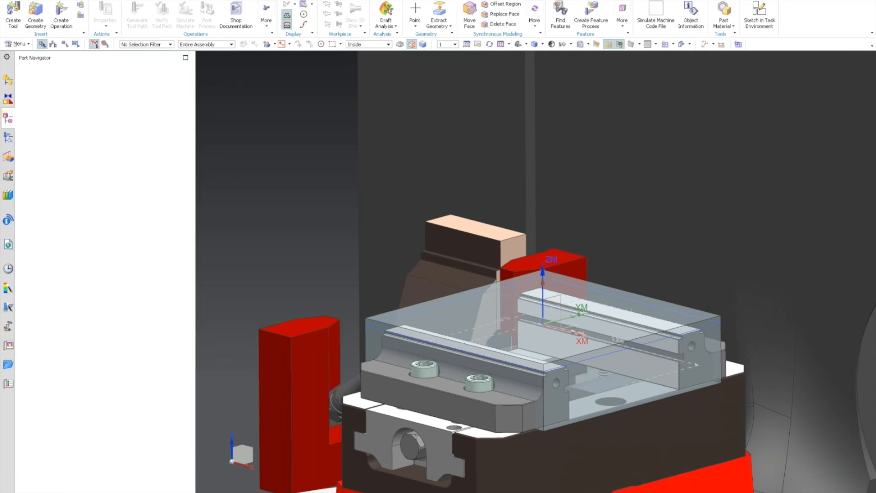
{"action": "right_click", "coordinate": [76, 159]}
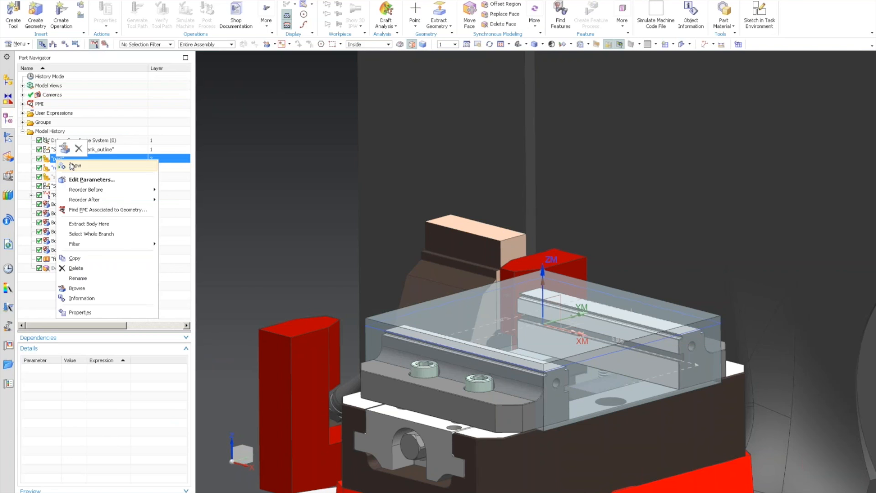
{"action": "left_click", "coordinate": [73, 165]}
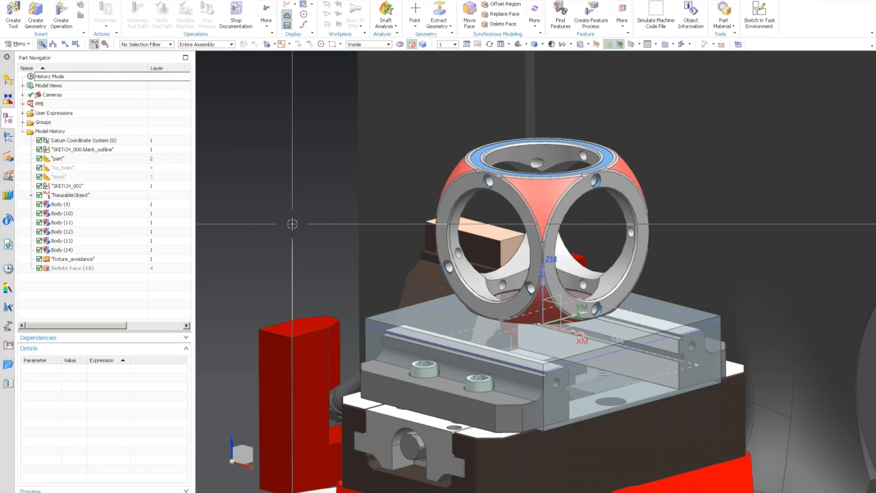
{"action": "scroll", "coordinate": [292, 224], "scroll_direction": "down", "scroll_amount": 3}
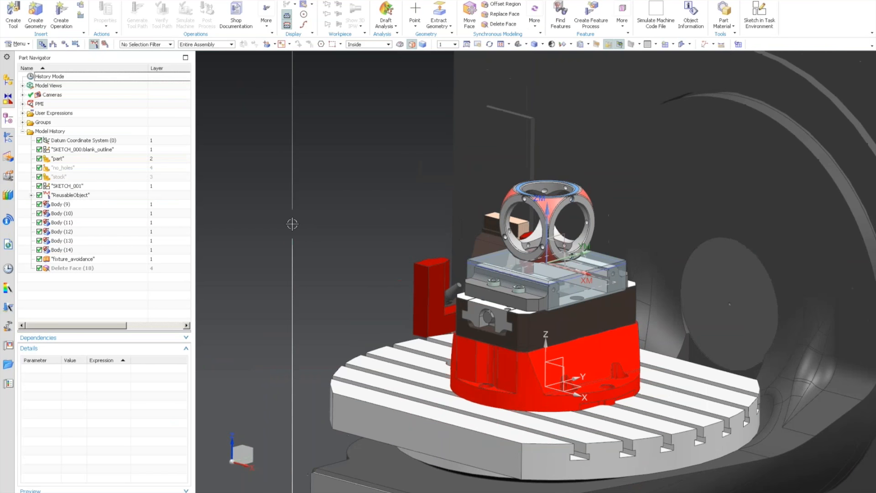
{"action": "scroll", "coordinate": [292, 224], "scroll_direction": "down", "scroll_amount": 2}
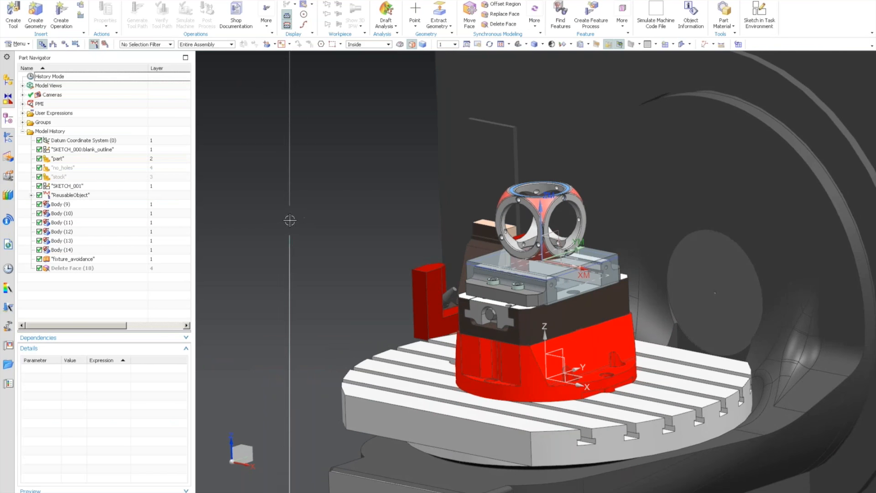
{"action": "middle_click_drag", "start_coordinate": [258, 231], "coordinate": [268, 158]}
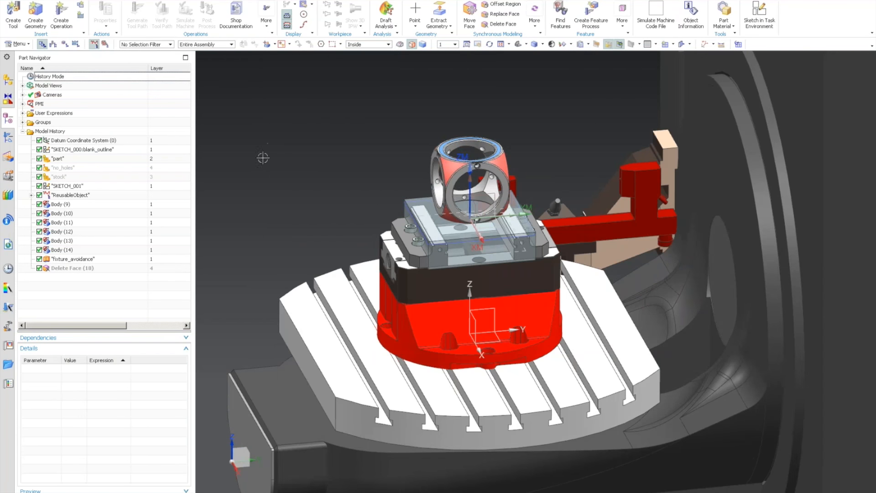
{"action": "middle_click_drag", "start_coordinate": [269, 212], "coordinate": [358, 231]}
{"action": "scroll", "coordinate": [362, 193], "scroll_direction": "up", "scroll_amount": 3}
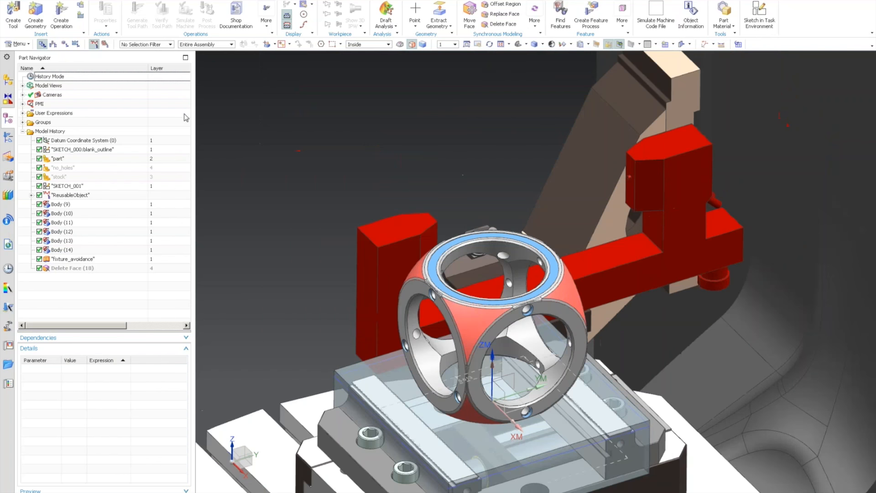
Step: Find the workpiece's STEPS machining features with Parametric Recognition and accept all recognized features
{"action": "left_click", "coordinate": [7, 137]}
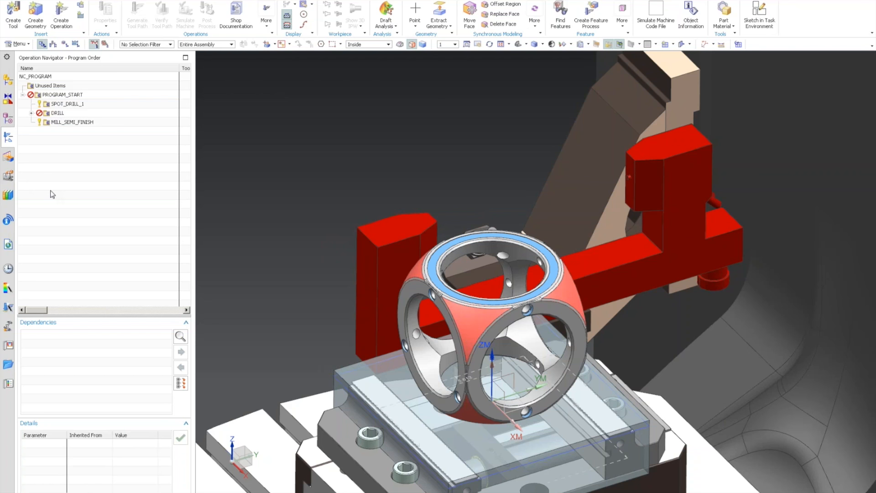
{"action": "left_click", "coordinate": [9, 157]}
{"action": "left_click", "coordinate": [22, 85]}
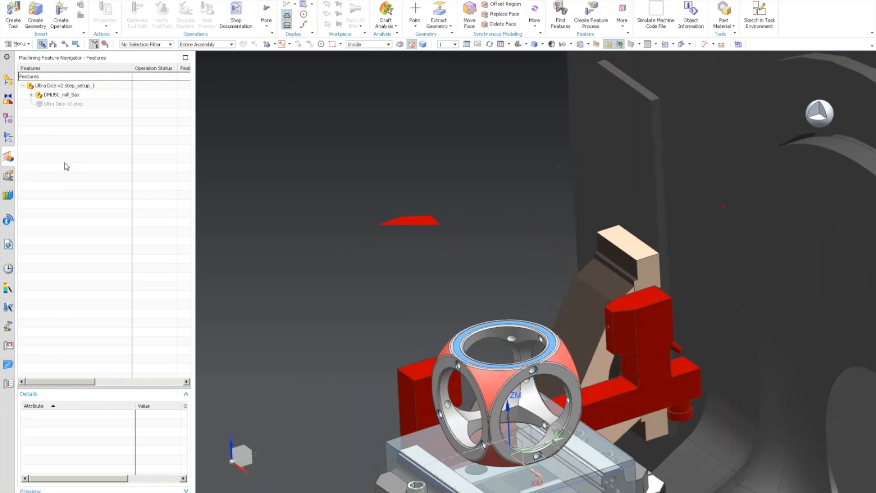
{"action": "right_click", "coordinate": [65, 163]}
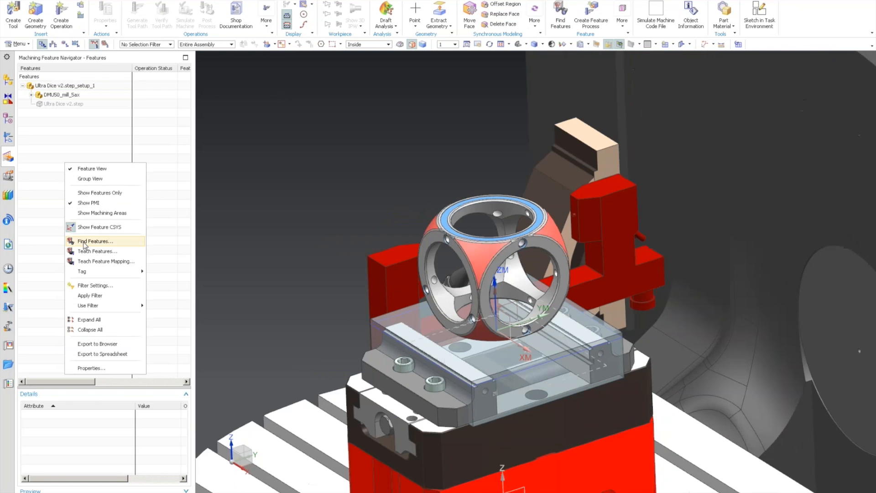
{"action": "left_click", "coordinate": [82, 242]}
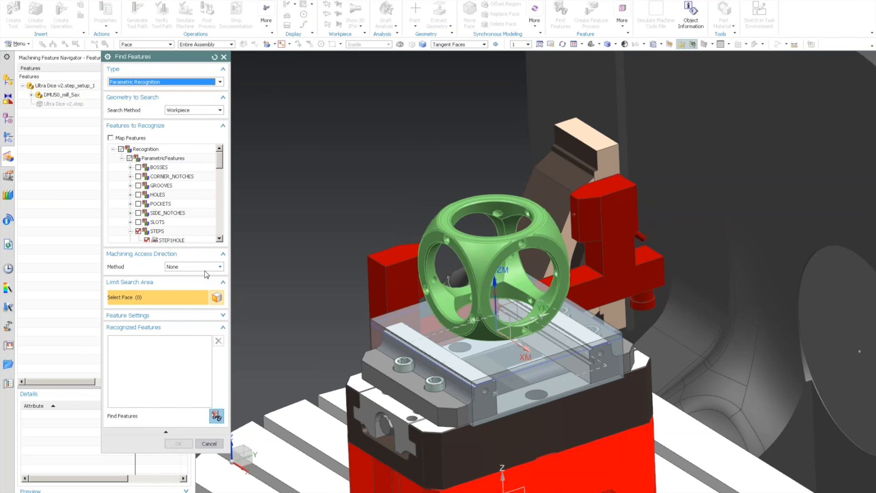
{"action": "left_click", "coordinate": [217, 416]}
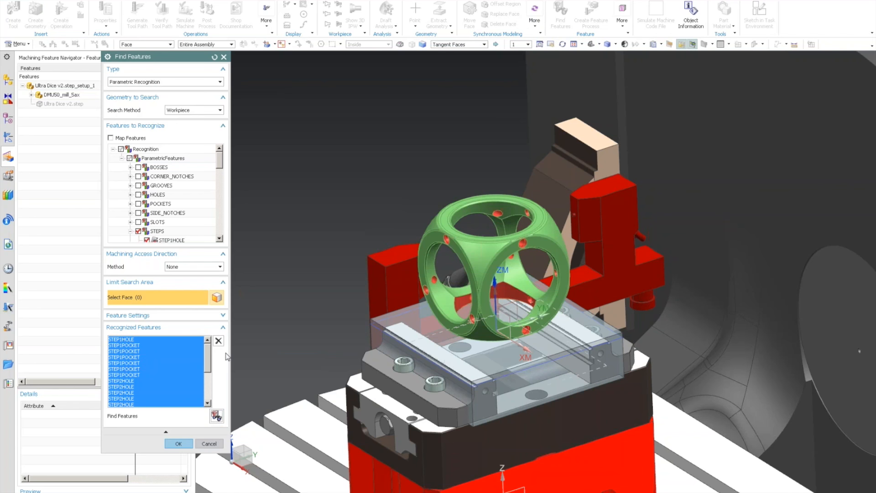
{"action": "middle_click_drag", "start_coordinate": [283, 328], "coordinate": [325, 276]}
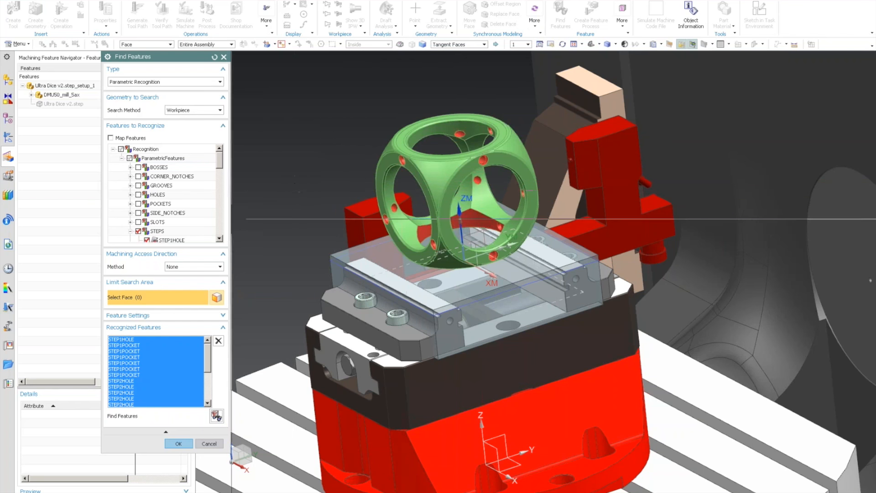
{"action": "left_click", "coordinate": [178, 443]}
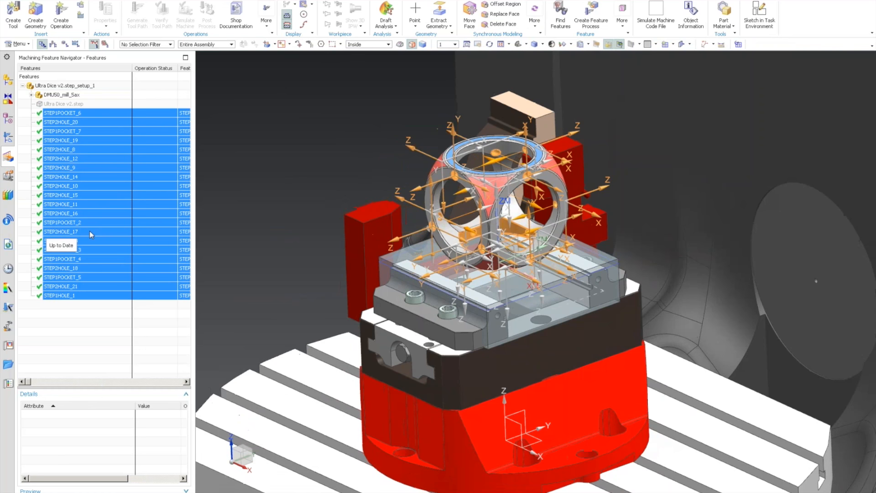
Step: Group all recognized step hole and step pocket features into feature groups using Predefined identical attributes
{"action": "right_click", "coordinate": [104, 185]}
{"action": "left_click", "coordinate": [135, 228]}
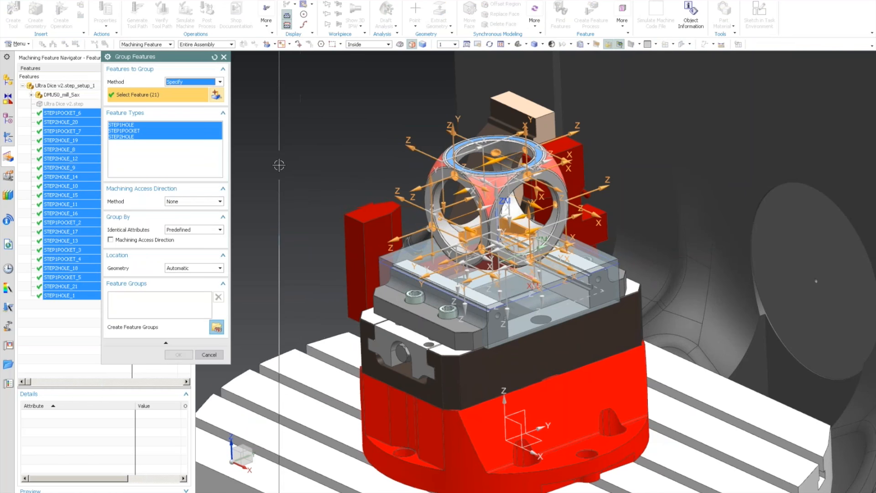
{"action": "left_click", "coordinate": [217, 327]}
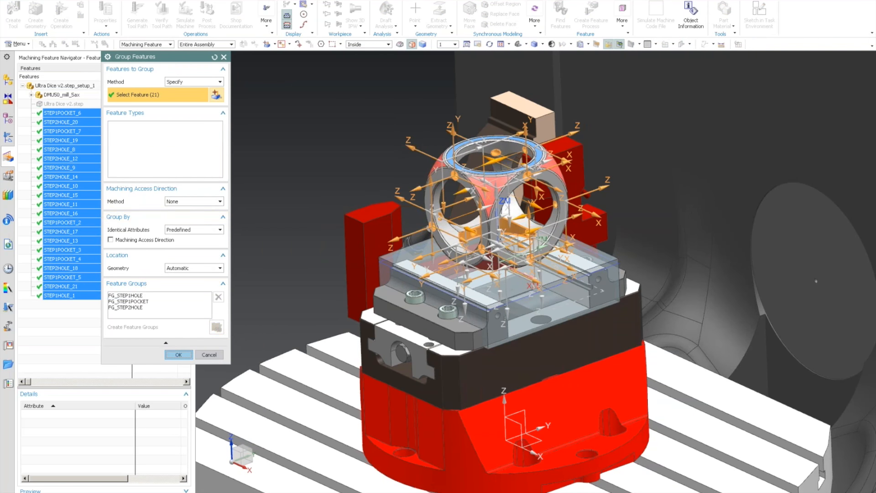
{"action": "left_click", "coordinate": [179, 355]}
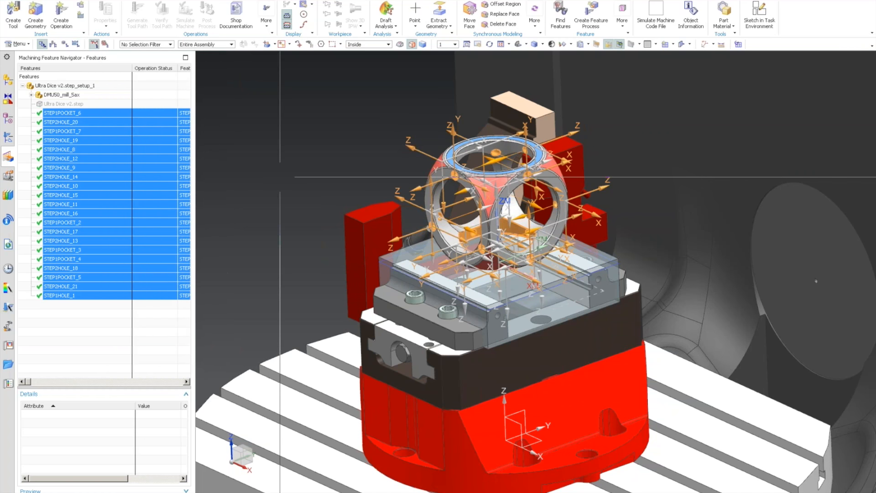
{"action": "middle_click_drag", "start_coordinate": [280, 177], "coordinate": [256, 168]}
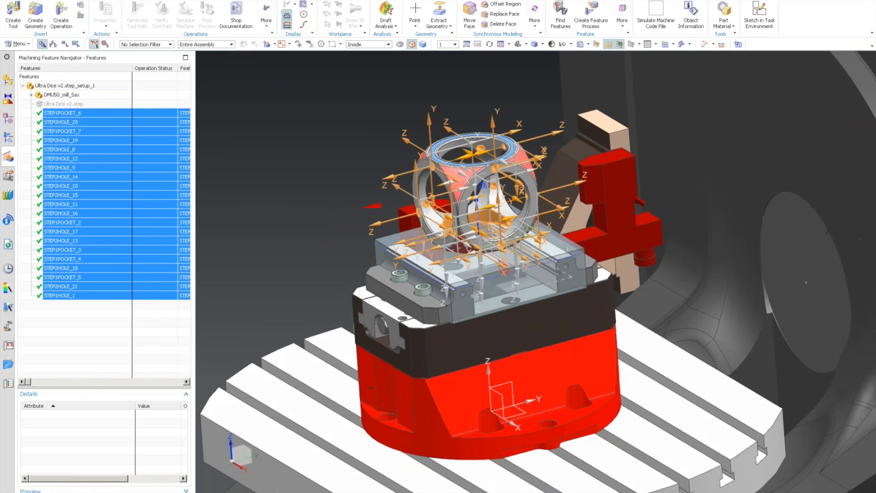
{"action": "scroll", "coordinate": [401, 242], "scroll_direction": "up", "scroll_amount": 2}
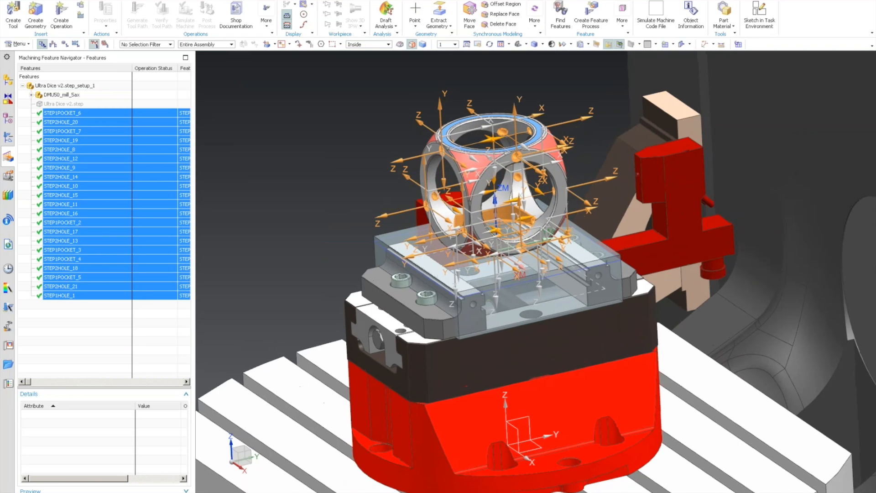
{"action": "left_click", "coordinate": [7, 137]}
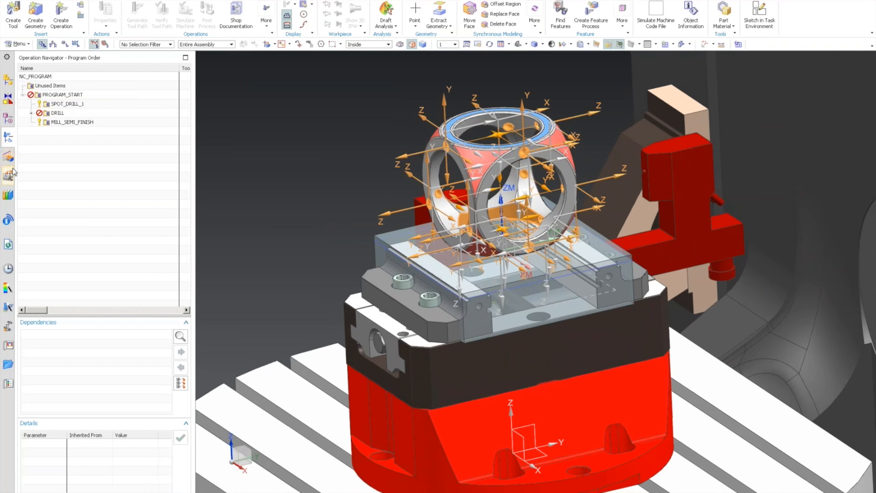
{"action": "left_click", "coordinate": [8, 156]}
{"action": "right_click", "coordinate": [76, 177]}
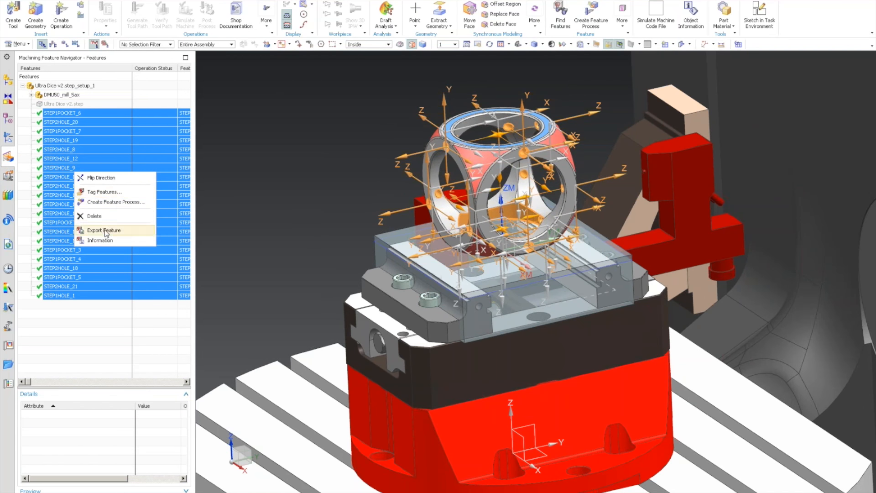
{"action": "left_click", "coordinate": [103, 301]}
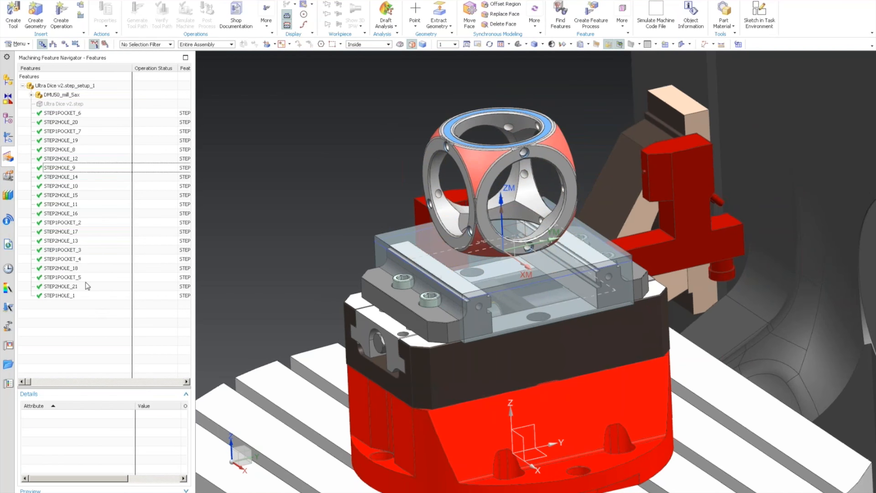
{"action": "left_click", "coordinate": [73, 295], "text": "shift"}
{"action": "right_click", "coordinate": [73, 296]}
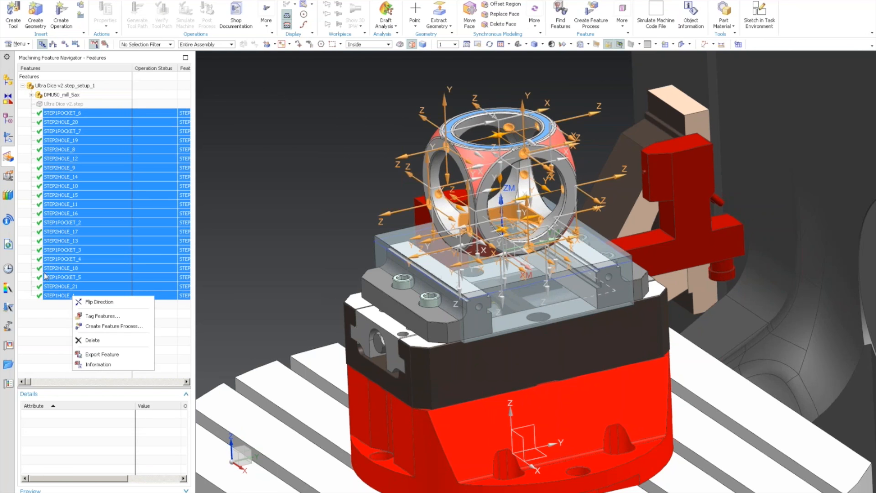
Step: Delete the feature groups FG_STEP1HOLE, FG_STEP1POCKET and FG_STEP2HOLE under FIXTURE_AVOIDANCE in the operations' geometry view
{"action": "left_click", "coordinate": [8, 138]}
{"action": "right_click", "coordinate": [39, 153]}
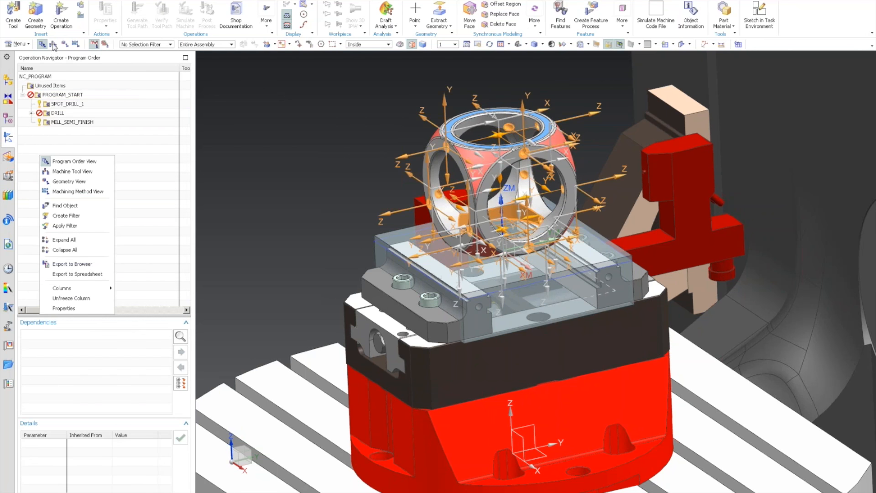
{"action": "left_click", "coordinate": [64, 178]}
{"action": "left_click", "coordinate": [79, 132]}
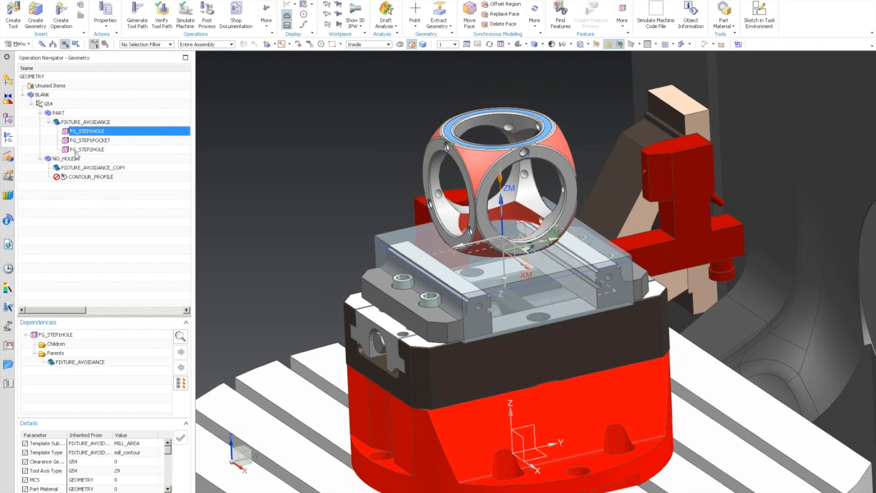
{"action": "left_click", "coordinate": [76, 150], "text": "shift"}
{"action": "right_click", "coordinate": [75, 154]}
{"action": "left_click", "coordinate": [91, 189]}
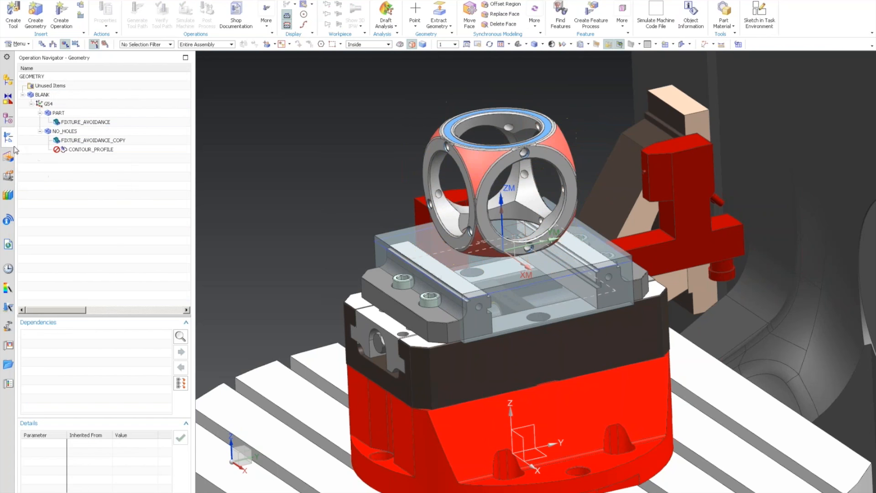
Step: Select every recognized feature from STEP1POCKET_6 to STEP1HOLE_1 and create feature groups for the STEP1HOLE, STEP1POCKET and STEP2HOLE types
{"action": "left_click", "coordinate": [8, 156]}
{"action": "left_click", "coordinate": [72, 114]}
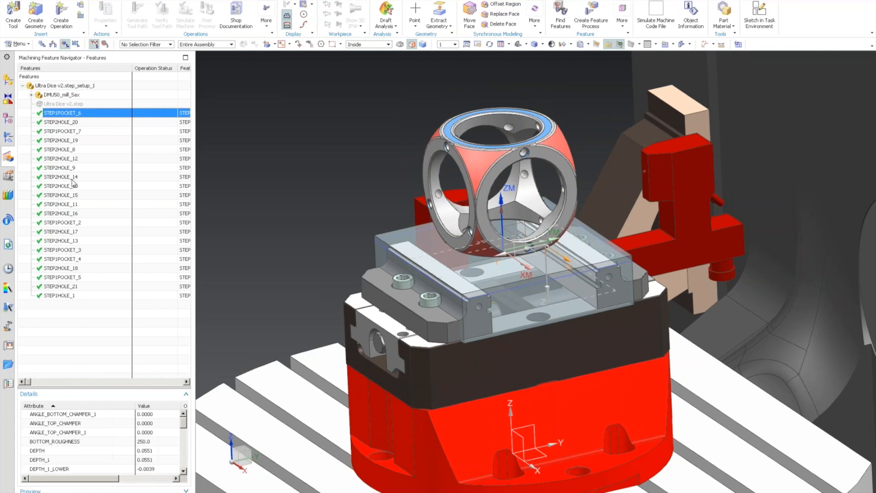
{"action": "left_click", "coordinate": [64, 296], "text": "shift"}
{"action": "right_click", "coordinate": [65, 297]}
{"action": "left_click", "coordinate": [100, 345]}
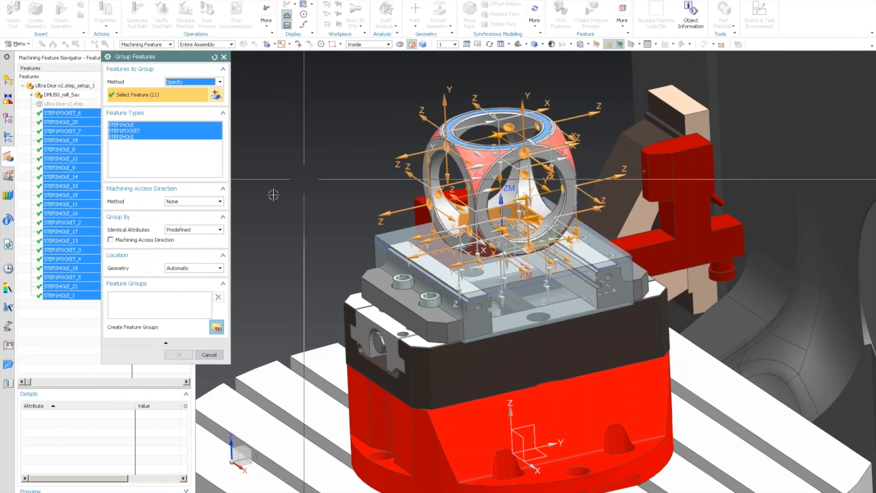
{"action": "left_click", "coordinate": [216, 326]}
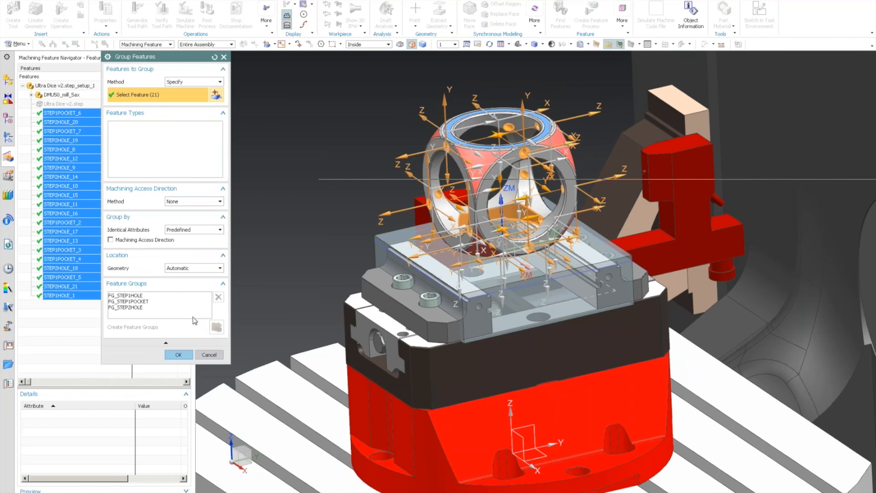
{"action": "left_click", "coordinate": [137, 296]}
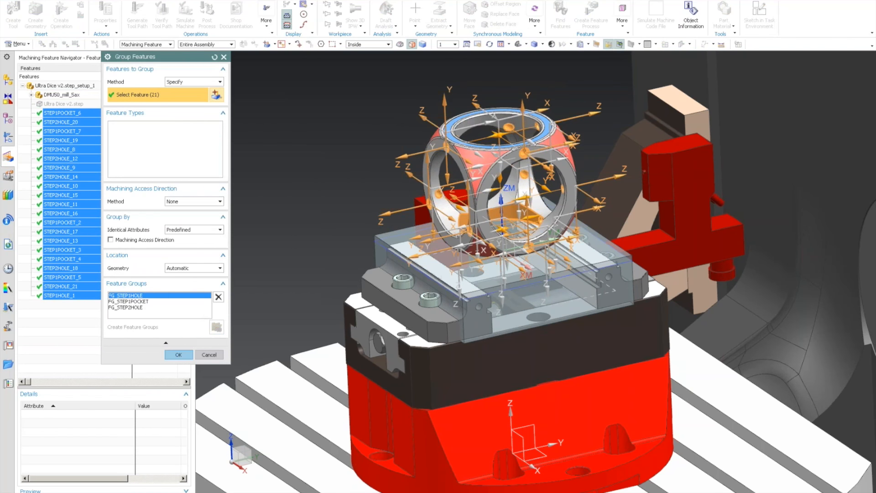
{"action": "left_click", "coordinate": [132, 308]}
{"action": "left_click", "coordinate": [178, 355]}
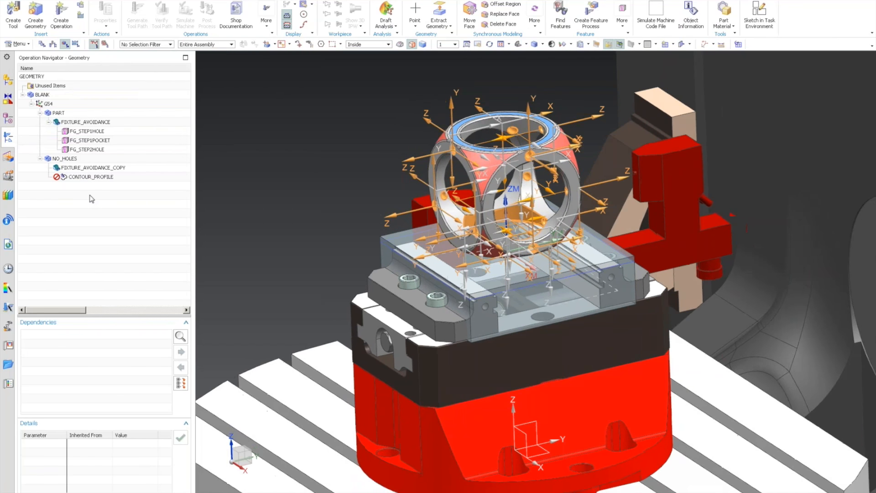
Step: Move FG_STEP1HOLE, FG_STEP1POCKET and FG_STEP2HOLE out of FIXTURE_AVOIDANCE to sit directly under PART
{"action": "left_click", "coordinate": [87, 132]}
{"action": "left_click", "coordinate": [87, 150], "text": "shift"}
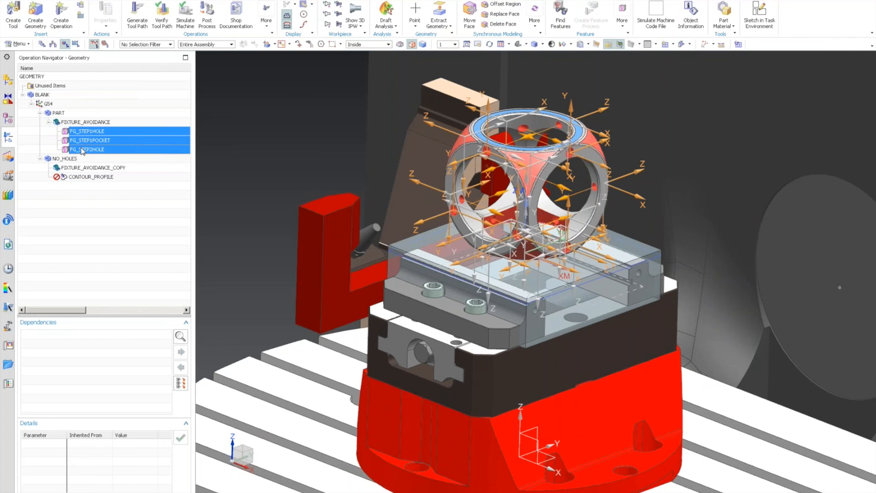
{"action": "left_click_drag", "start_coordinate": [71, 115], "coordinate": [71, 115]}
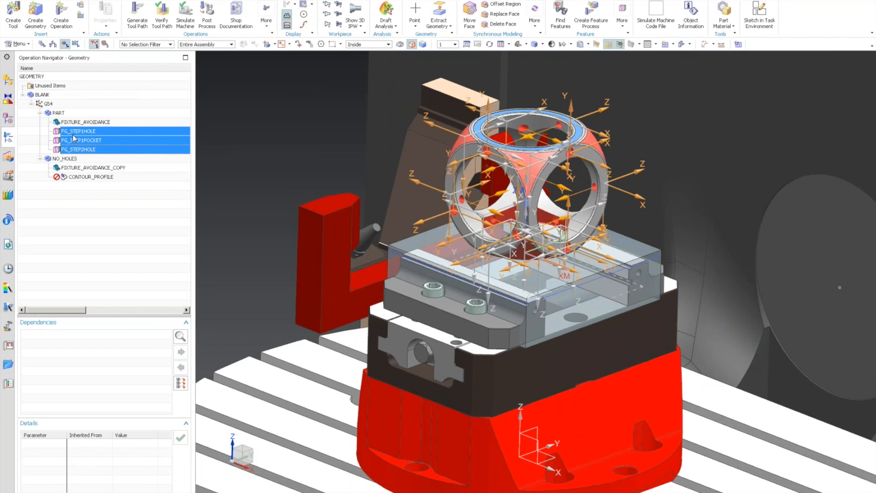
Step: Highlight FG_STEP1HOLE, FG_STEP1POCKET and FG_STEP2HOLE in turn to examine which features on the part each group contains
{"action": "left_click", "coordinate": [75, 132]}
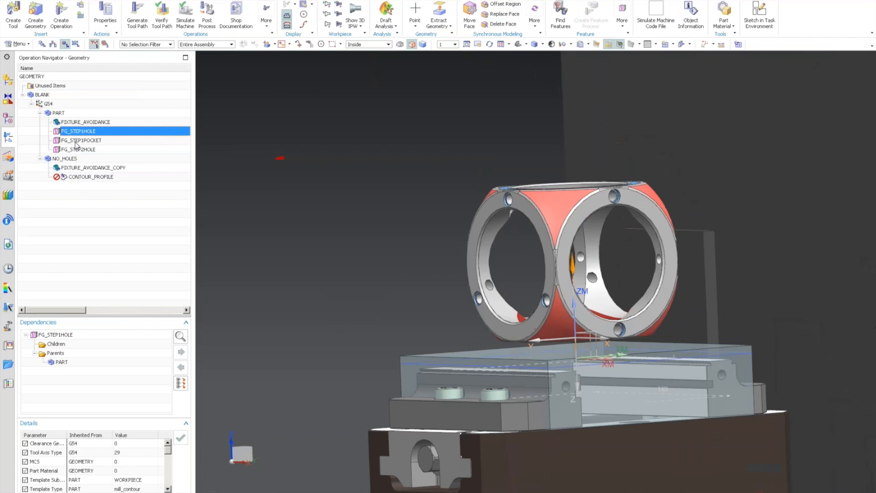
{"action": "left_click", "coordinate": [76, 141]}
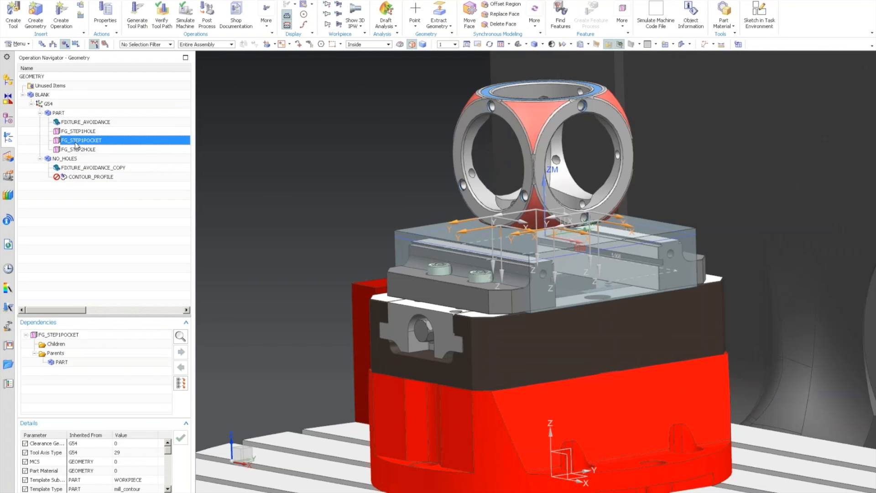
{"action": "left_click", "coordinate": [80, 151]}
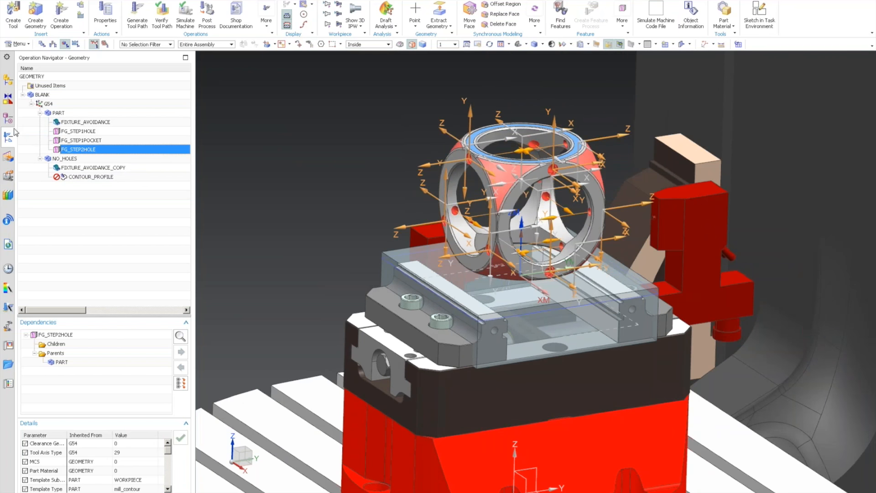
Step: Rename the 0.25_ENDMILL tool in POCKET_04 as 0.25_DRILL in the machine tool view of the operations
{"action": "left_click", "coordinate": [53, 44]}
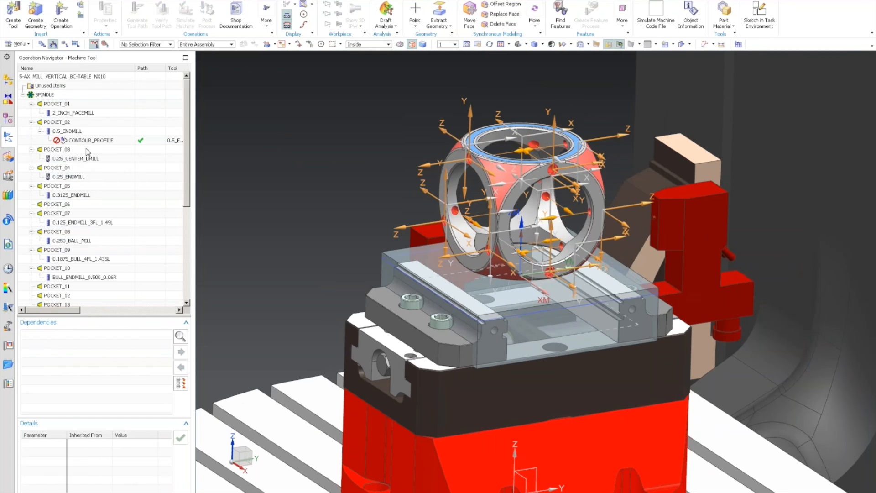
{"action": "left_click", "coordinate": [80, 178]}
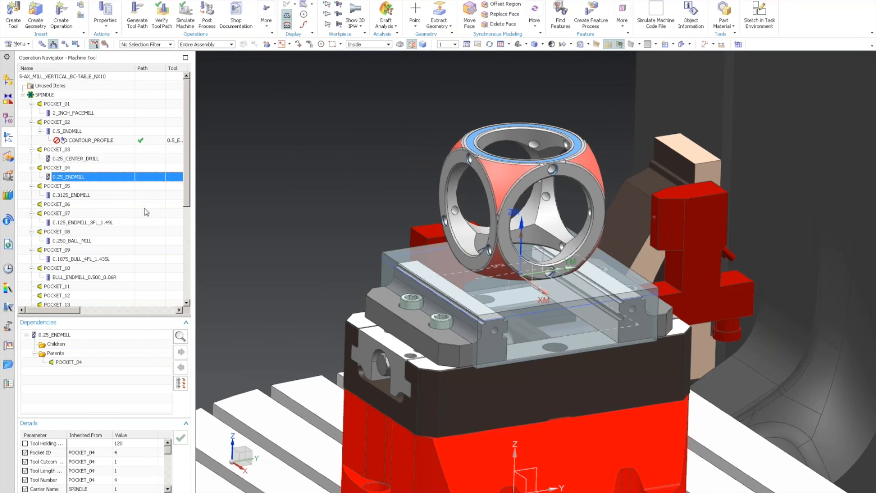
{"action": "scroll", "coordinate": [146, 258], "scroll_direction": "down", "scroll_amount": 3}
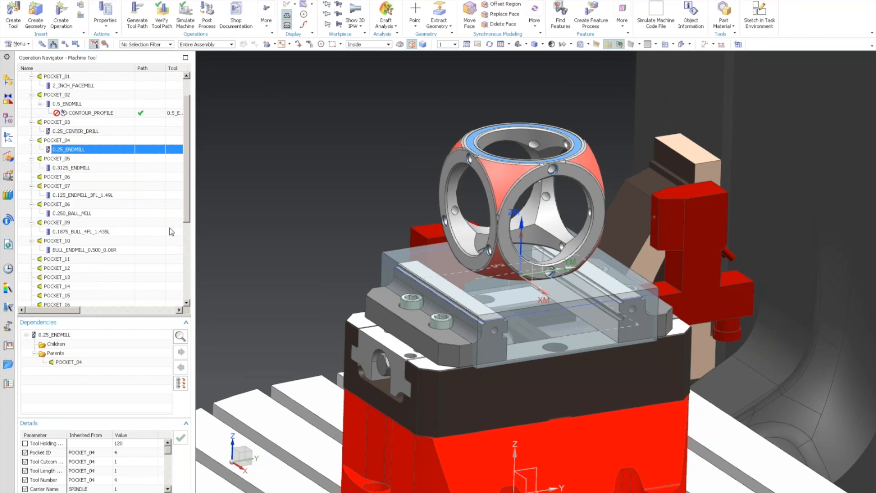
{"action": "scroll", "coordinate": [155, 249], "scroll_direction": "up", "scroll_amount": 3}
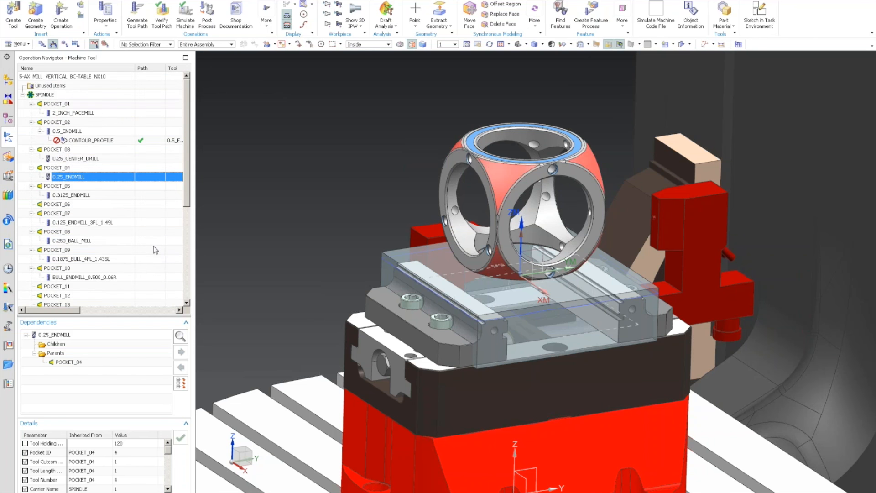
{"action": "left_click", "coordinate": [93, 177]}
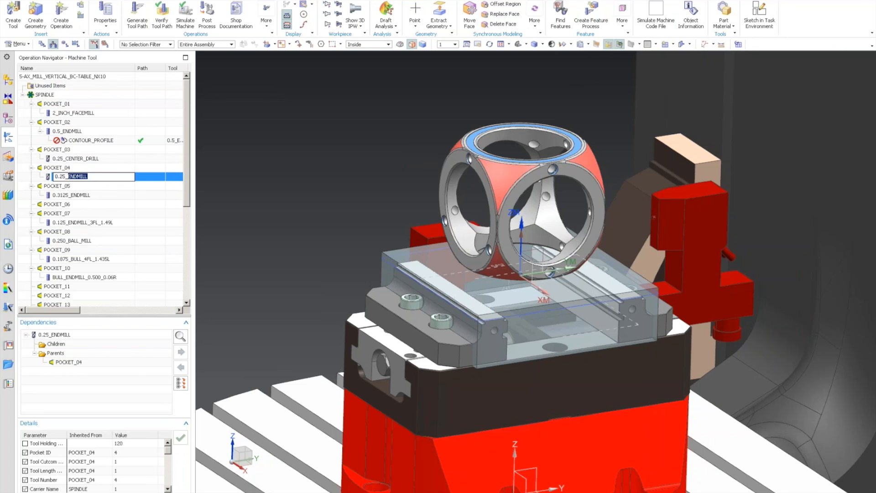
{"action": "type", "text": "0.25_drill"}
{"action": "key", "text": "Return"}
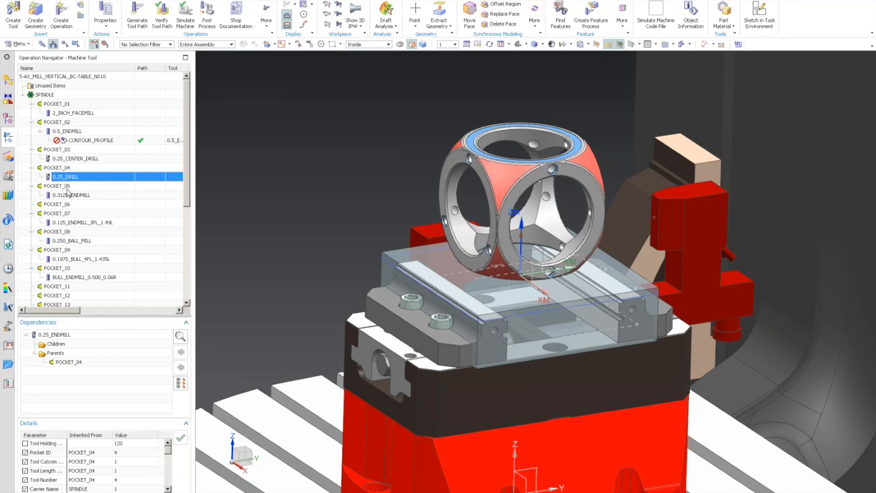
Step: Start inserting an operation under the 0.25_DRILL tool, with type hole_making and the Drilling subtype
{"action": "right_click", "coordinate": [66, 175]}
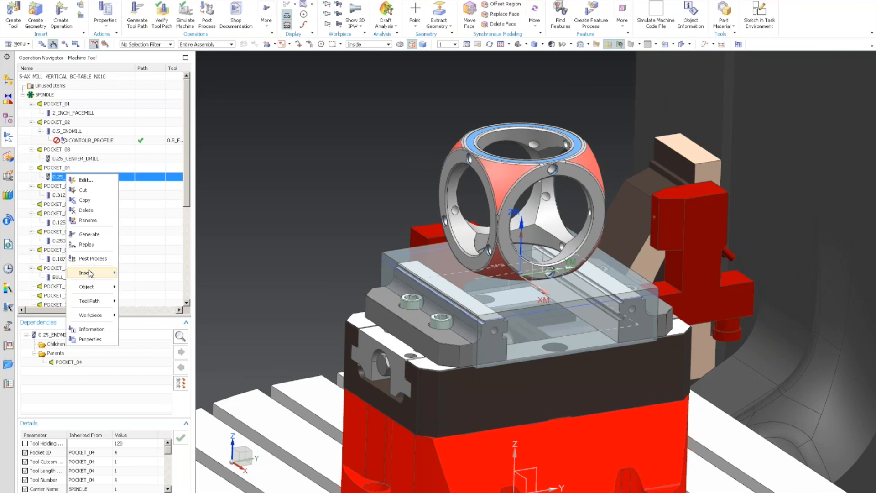
{"action": "mouse_move", "coordinate": [89, 273]}
{"action": "left_click", "coordinate": [122, 273]}
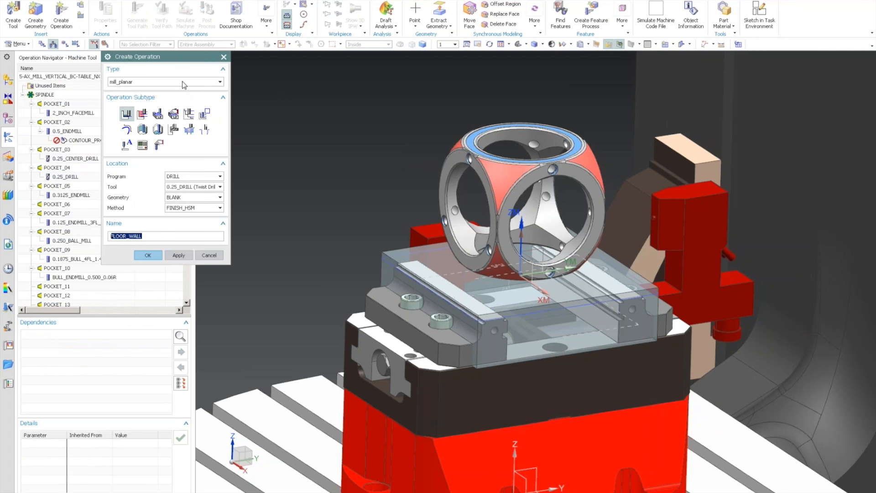
{"action": "left_click", "coordinate": [182, 81]}
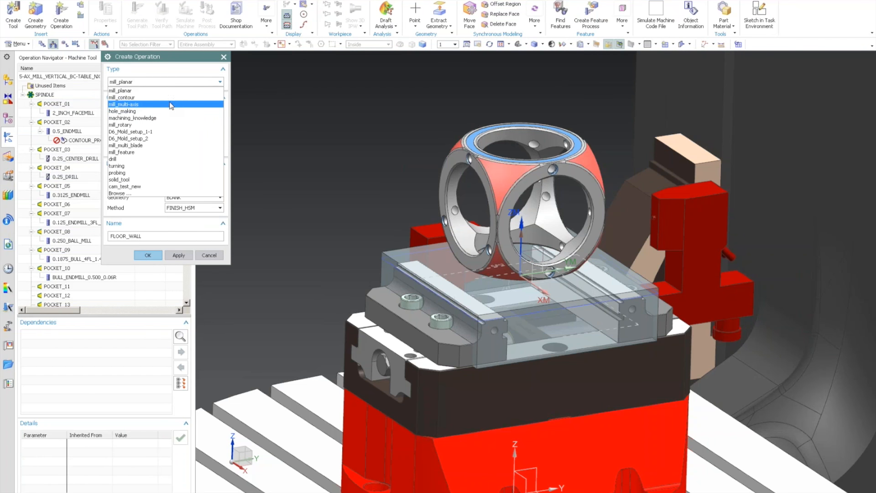
{"action": "left_click", "coordinate": [169, 98]}
{"action": "left_click", "coordinate": [170, 82]}
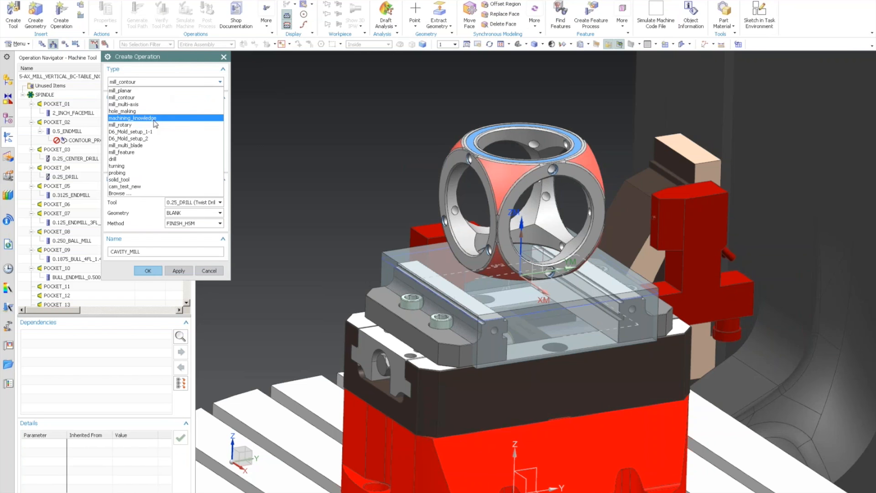
{"action": "left_click", "coordinate": [123, 111]}
{"action": "left_click", "coordinate": [142, 113]}
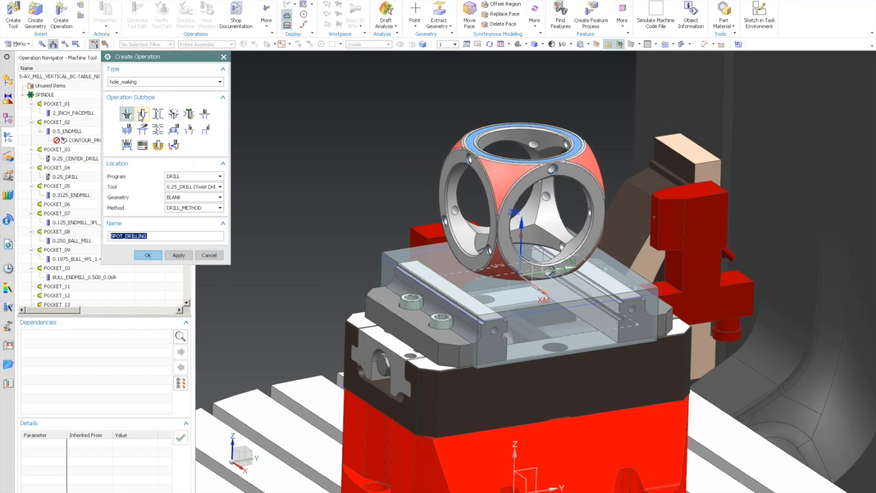
Step: Assign geometry FG_STEP1HOLE and method DRILL_METHOD to the drilling operation and create it with its default path settings
{"action": "left_click", "coordinate": [199, 198]}
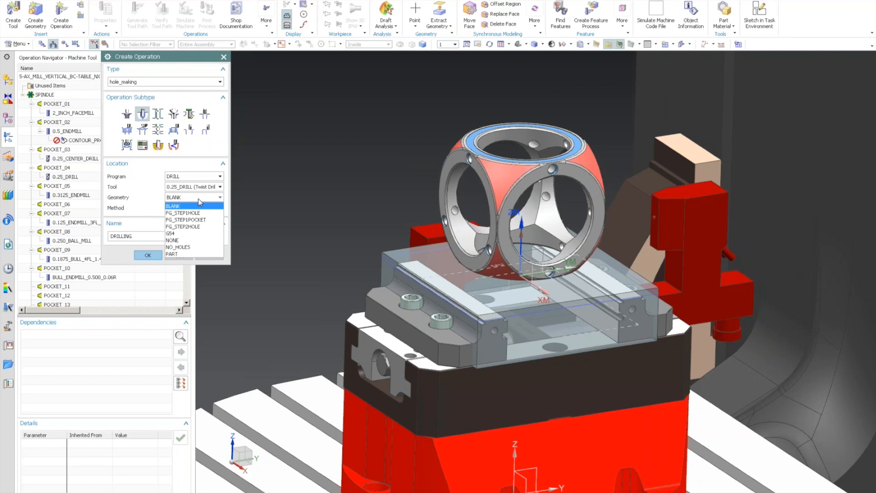
{"action": "left_click", "coordinate": [198, 213]}
{"action": "left_click", "coordinate": [186, 209]}
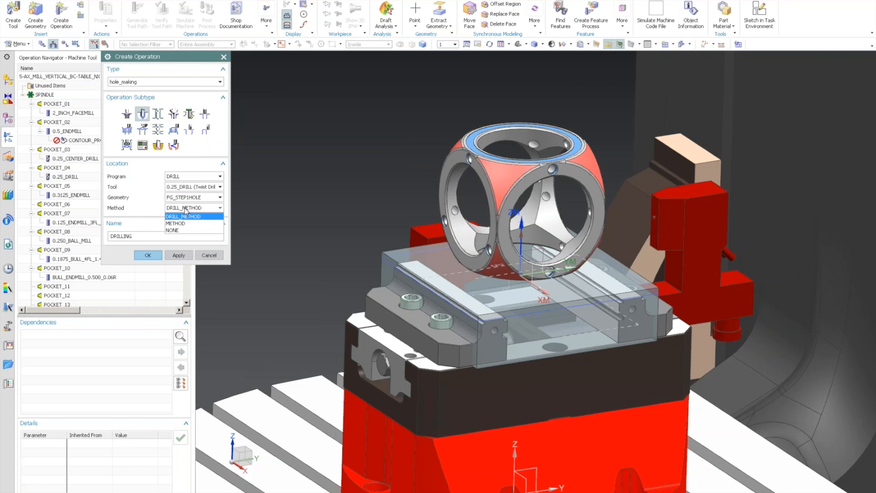
{"action": "left_click", "coordinate": [182, 217]}
{"action": "left_click", "coordinate": [145, 254]}
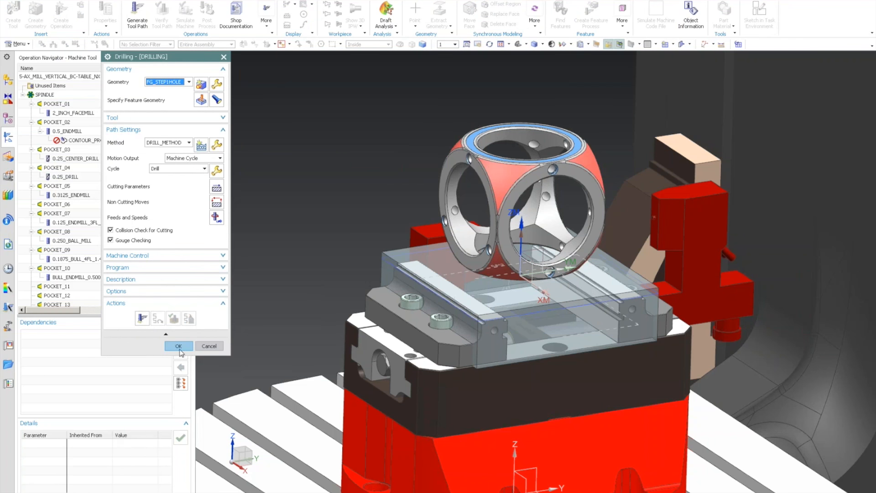
{"action": "left_click", "coordinate": [179, 347]}
Step: Check the feature groups in the geometry view and move the DRILLING operation from FG_STEP1HOLE into FG_STEP2HOLE
{"action": "left_click", "coordinate": [66, 44]}
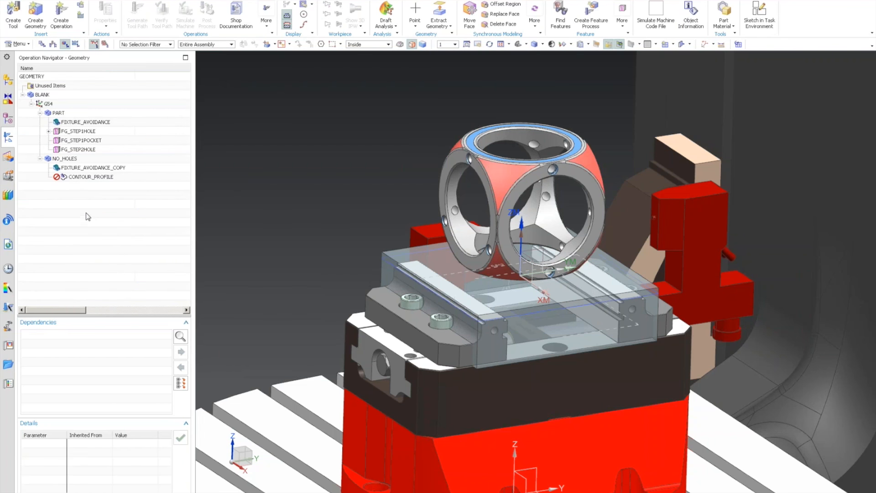
{"action": "left_click", "coordinate": [48, 131]}
{"action": "left_click", "coordinate": [70, 131]}
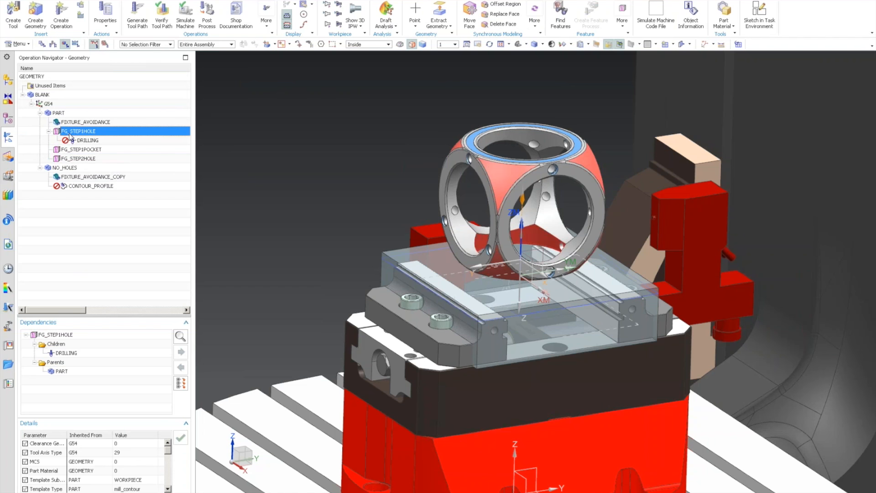
{"action": "left_click", "coordinate": [74, 141]}
{"action": "left_click", "coordinate": [76, 151]}
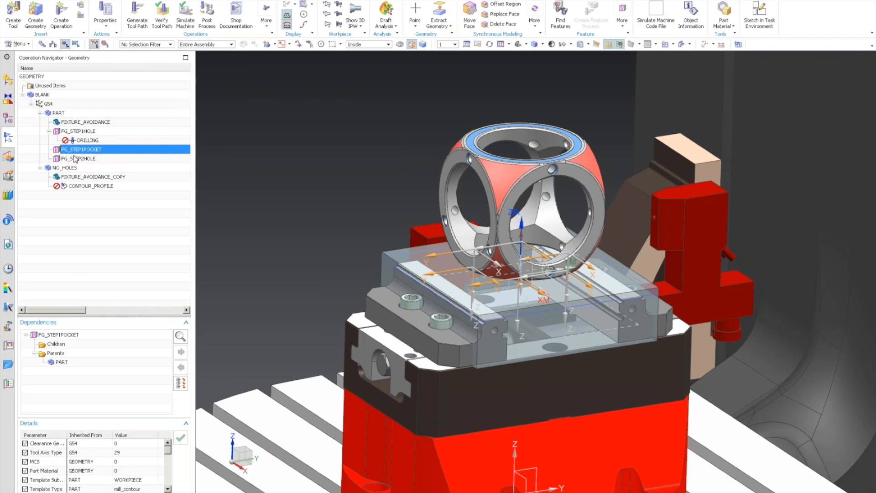
{"action": "left_click", "coordinate": [75, 158]}
{"action": "left_click_drag", "start_coordinate": [81, 142], "coordinate": [85, 159]}
Step: Generate and accept the tool path of the DRILLING operation, and review the warnings it produces
{"action": "right_click", "coordinate": [84, 159]}
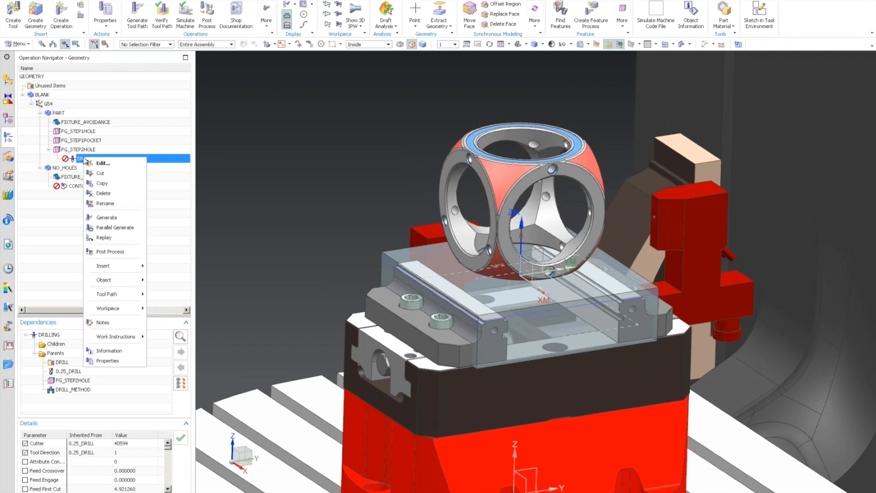
{"action": "left_click", "coordinate": [137, 218]}
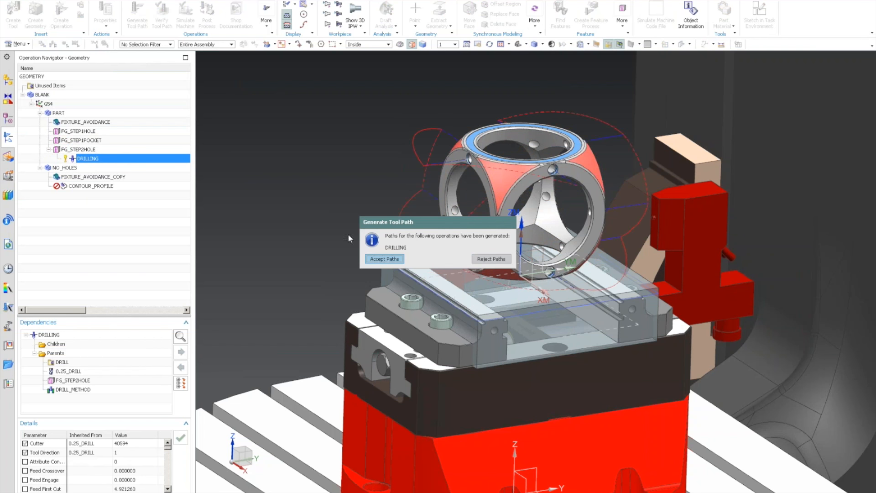
{"action": "left_click", "coordinate": [385, 259]}
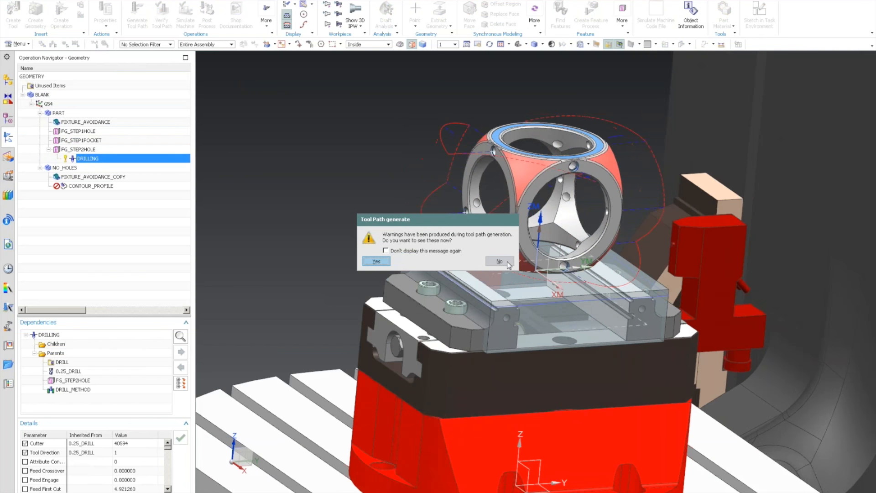
{"action": "left_click", "coordinate": [376, 261]}
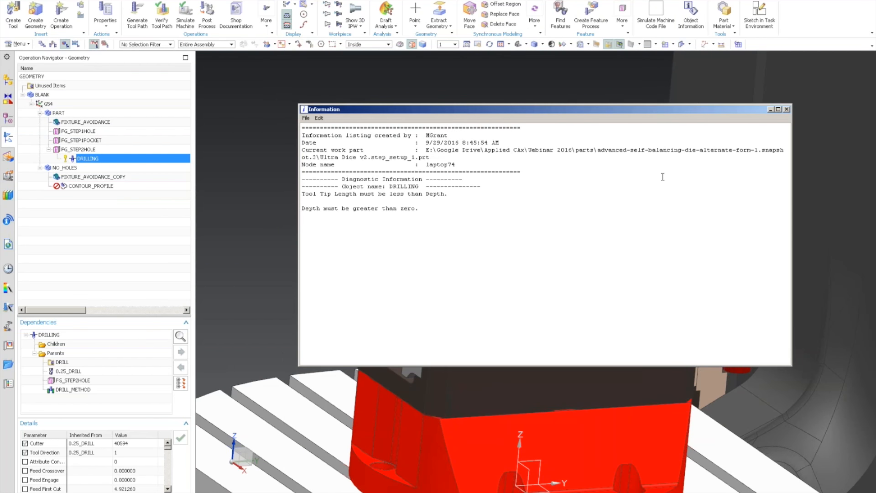
{"action": "left_click", "coordinate": [787, 109]}
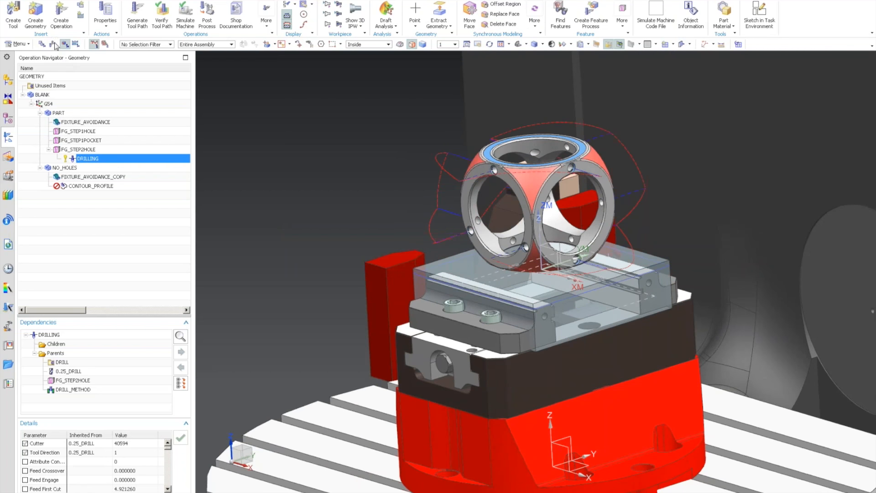
Step: Open the 0.25_DRILL tool definition from the machine tool view, move its preview above the part and examine the drill tip
{"action": "left_click", "coordinate": [54, 44]}
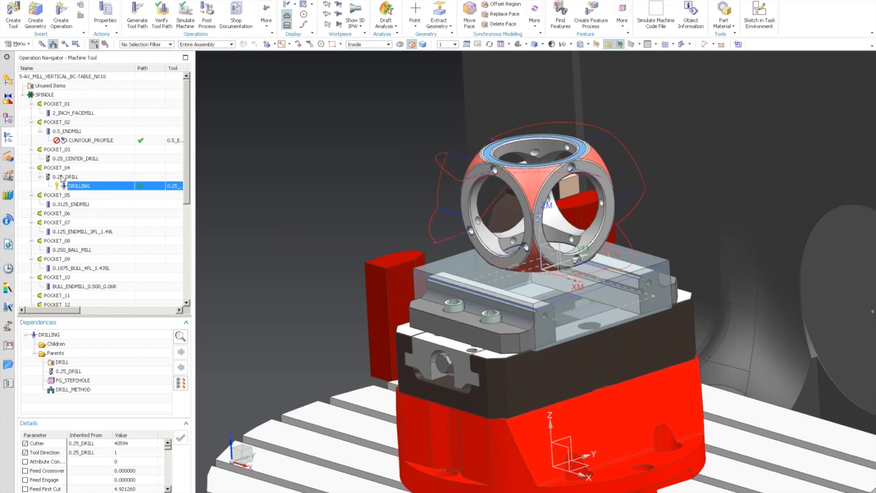
{"action": "double_click", "coordinate": [64, 177]}
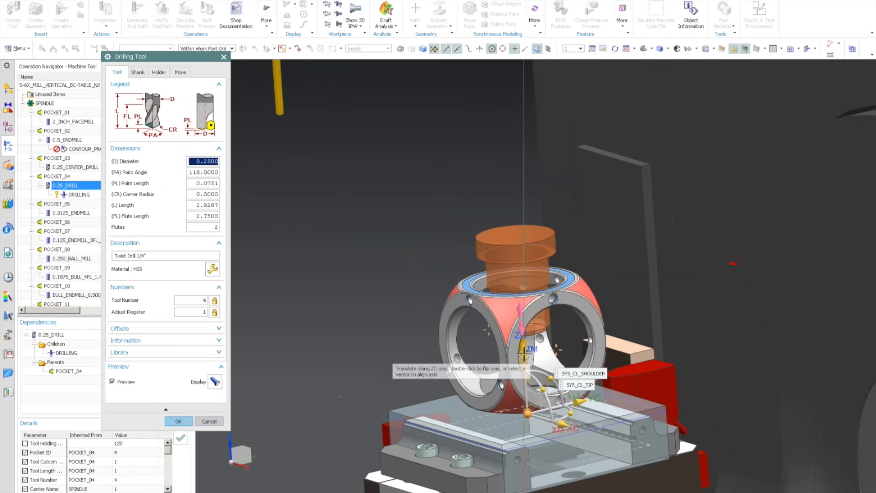
{"action": "left_click_drag", "start_coordinate": [524, 352], "coordinate": [515, 187]}
{"action": "scroll", "coordinate": [450, 260], "scroll_direction": "up", "scroll_amount": 4}
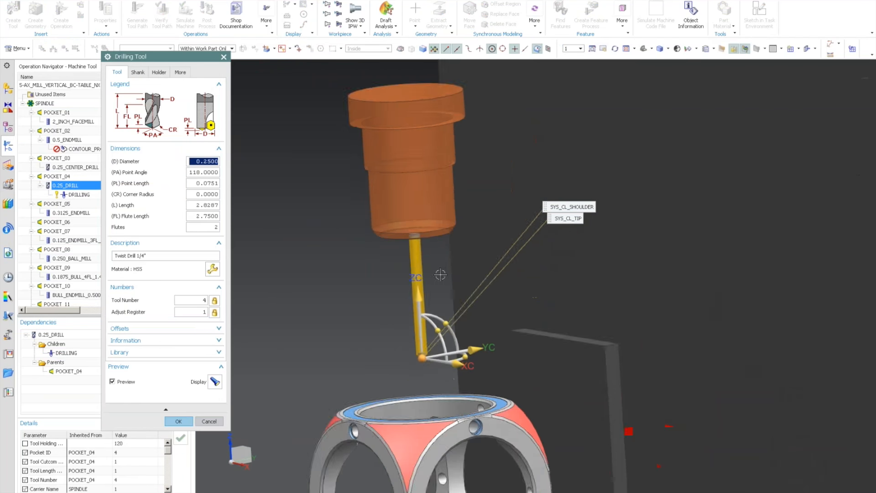
{"action": "scroll", "coordinate": [387, 389], "scroll_direction": "up", "scroll_amount": 3}
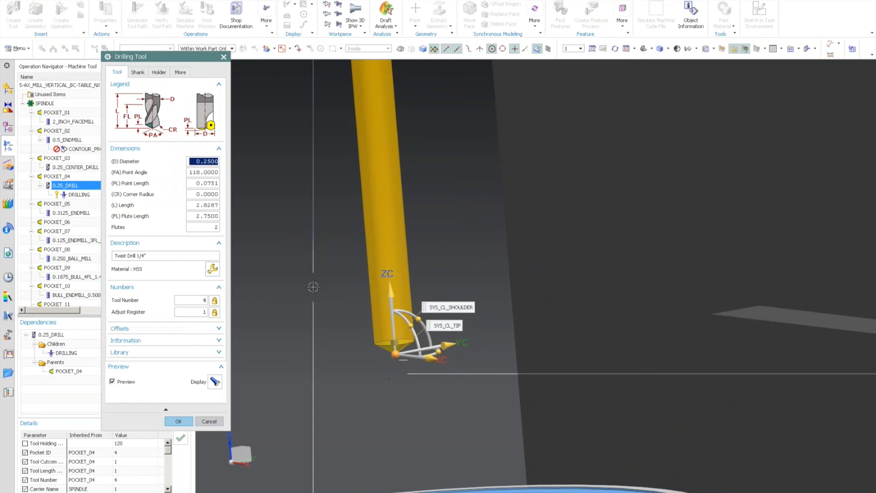
{"action": "scroll", "coordinate": [313, 301], "scroll_direction": "down", "scroll_amount": 3}
{"action": "scroll", "coordinate": [399, 332], "scroll_direction": "up", "scroll_amount": 6}
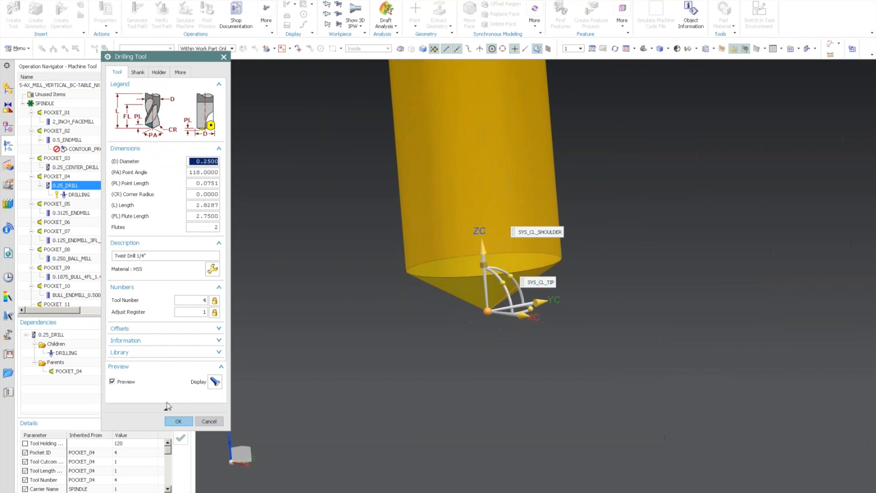
{"action": "left_click", "coordinate": [179, 422]}
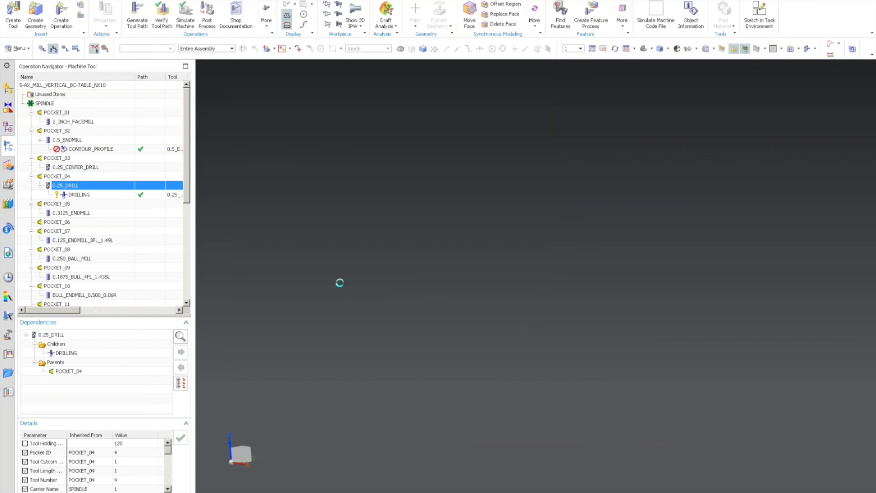
Step: Display the DRILLING operation's tool path again and inspect it around the holes of the part
{"action": "left_click", "coordinate": [84, 186]}
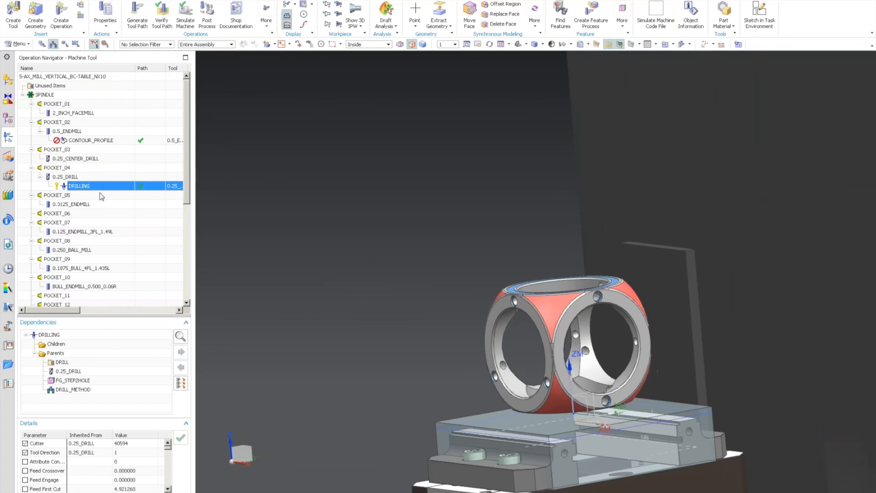
{"action": "right_click", "coordinate": [85, 186]}
{"action": "left_click", "coordinate": [114, 255]}
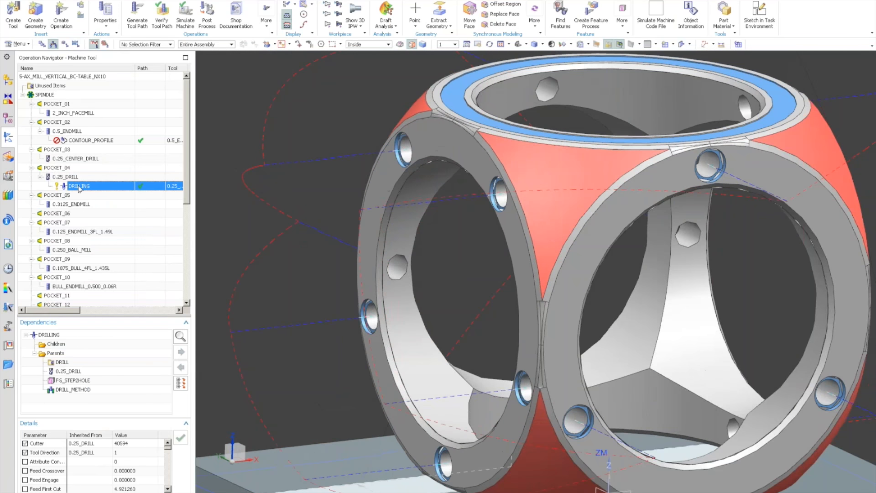
Step: Open the 0.25_DRILL tool definition and place its preview at the upper hole of the front ring, oriented normal to that face
{"action": "double_click", "coordinate": [69, 176]}
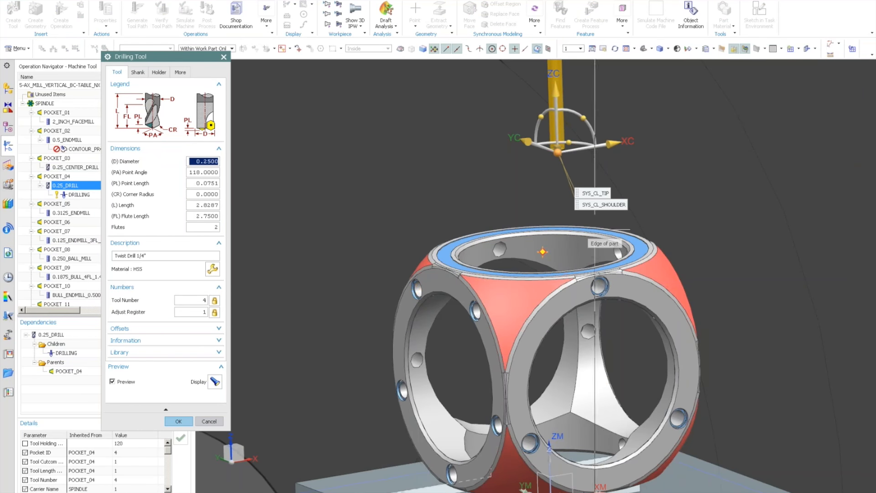
{"action": "scroll", "coordinate": [601, 256], "scroll_direction": "down", "scroll_amount": 5}
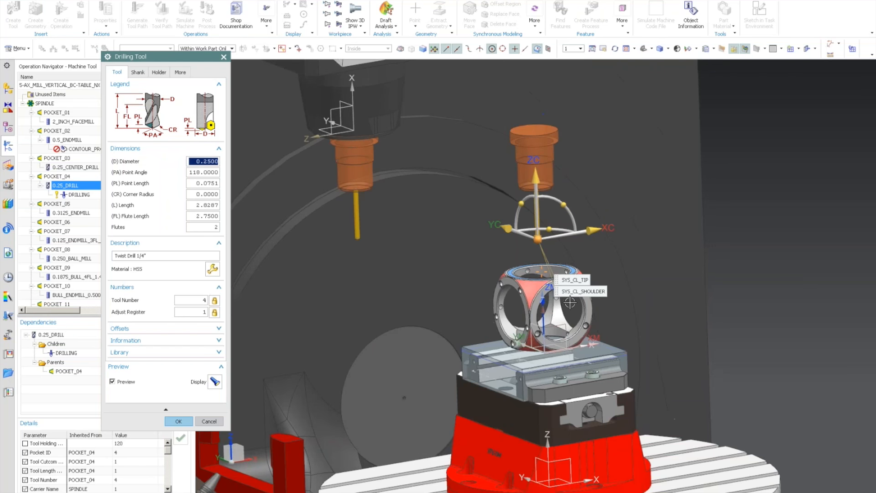
{"action": "scroll", "coordinate": [571, 304], "scroll_direction": "up", "scroll_amount": 6}
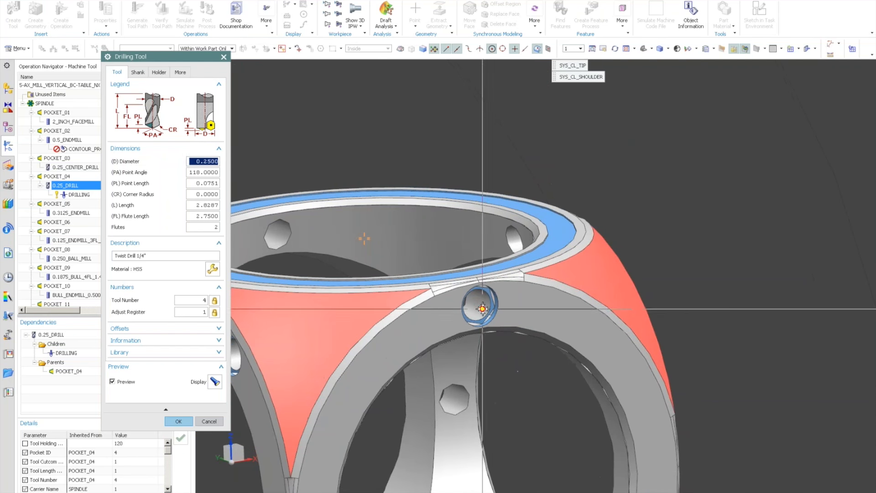
{"action": "left_click", "coordinate": [475, 242]}
{"action": "left_click", "coordinate": [507, 311]}
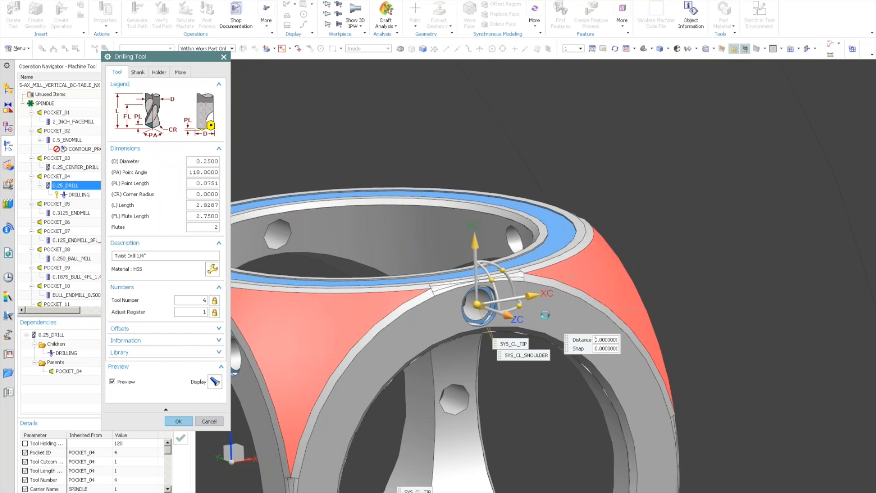
{"action": "scroll", "coordinate": [515, 279], "scroll_direction": "down", "scroll_amount": 5}
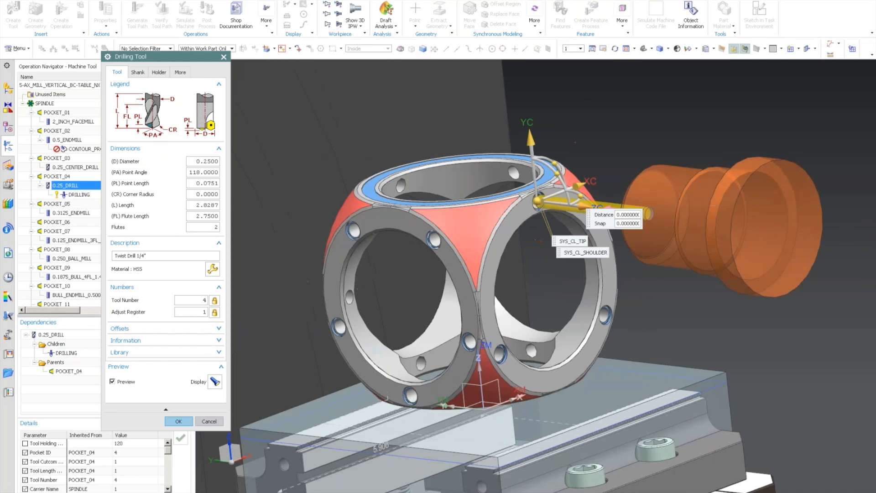
Step: Shift the drill preview along its axis, examine the tip against the hole and accept the tool definition
{"action": "left_click_drag", "start_coordinate": [558, 207], "coordinate": [444, 168]}
{"action": "scroll", "coordinate": [522, 197], "scroll_direction": "up", "scroll_amount": 5}
{"action": "scroll", "coordinate": [522, 196], "scroll_direction": "up", "scroll_amount": 1}
{"action": "scroll", "coordinate": [539, 268], "scroll_direction": "down", "scroll_amount": 10}
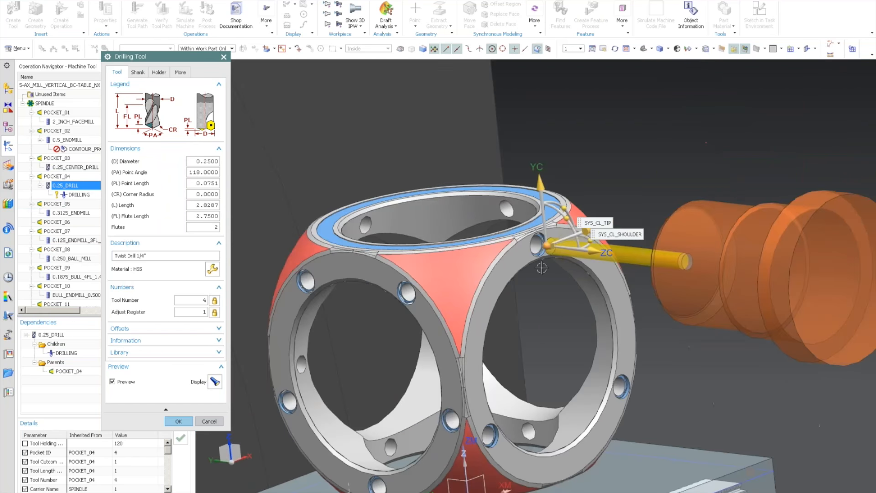
{"action": "scroll", "coordinate": [539, 268], "scroll_direction": "down", "scroll_amount": 2}
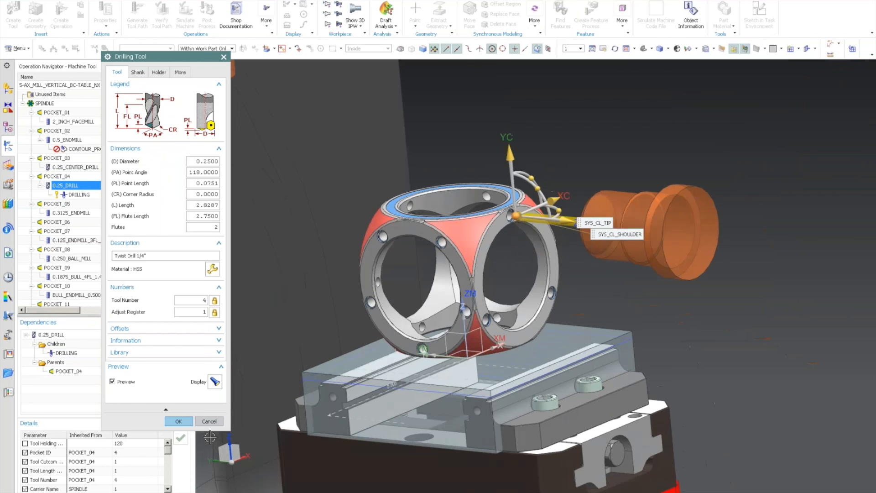
{"action": "left_click", "coordinate": [179, 420]}
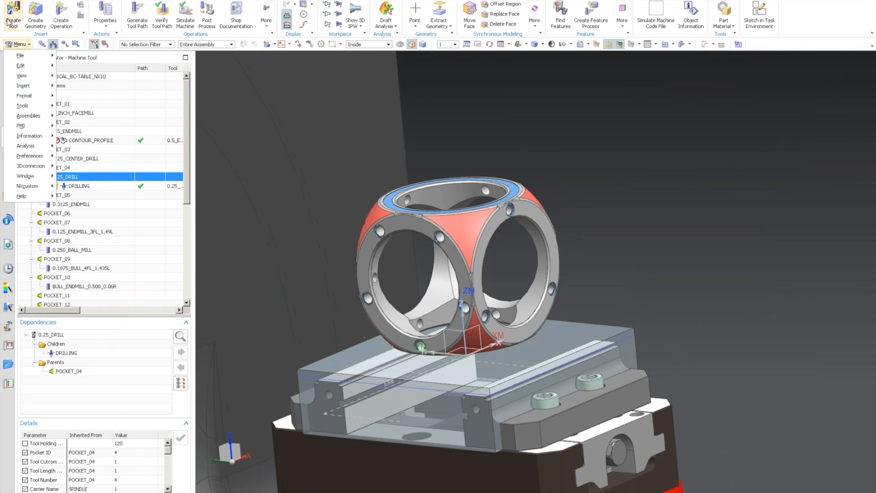
Step: Enable Tool Edit with Preview for dynamic machine tool positioning in the manufacturing visualization preferences
{"action": "left_click", "coordinate": [13, 0]}
{"action": "left_click", "coordinate": [117, 13]}
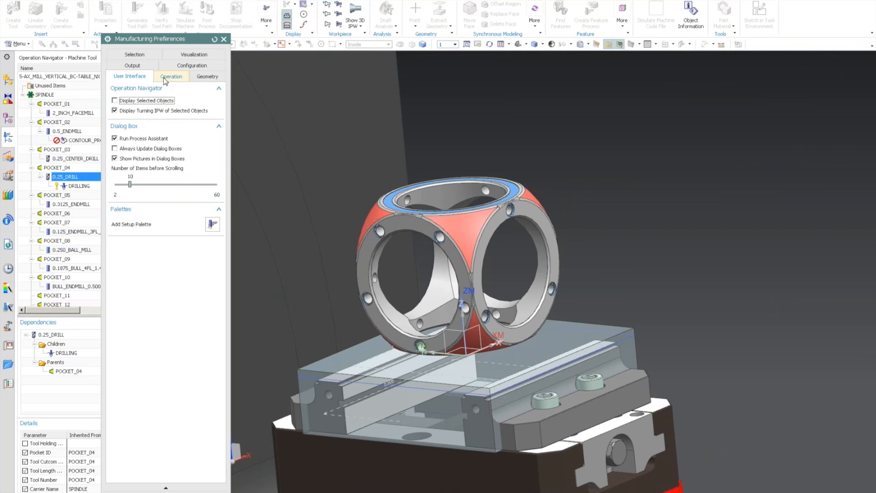
{"action": "left_click", "coordinate": [192, 54]}
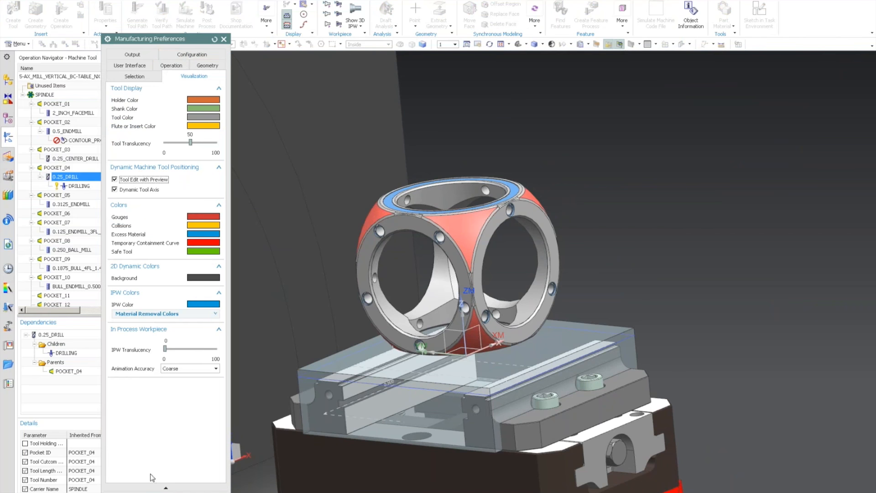
{"action": "key", "text": "Return"}
Step: Reopen the 0.25_DRILL definition and position the machine-mounted drill at the front ring's upper hole, with its axis normal to the face
{"action": "double_click", "coordinate": [73, 177]}
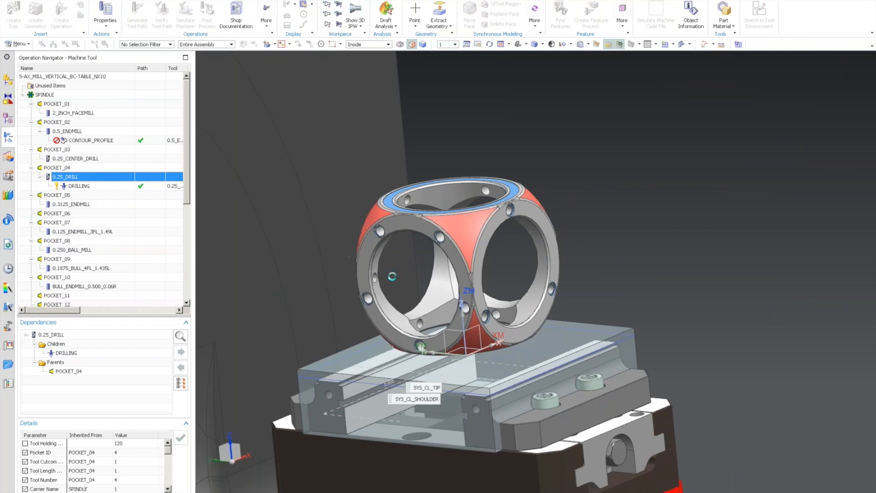
{"action": "scroll", "coordinate": [502, 204], "scroll_direction": "up", "scroll_amount": 5}
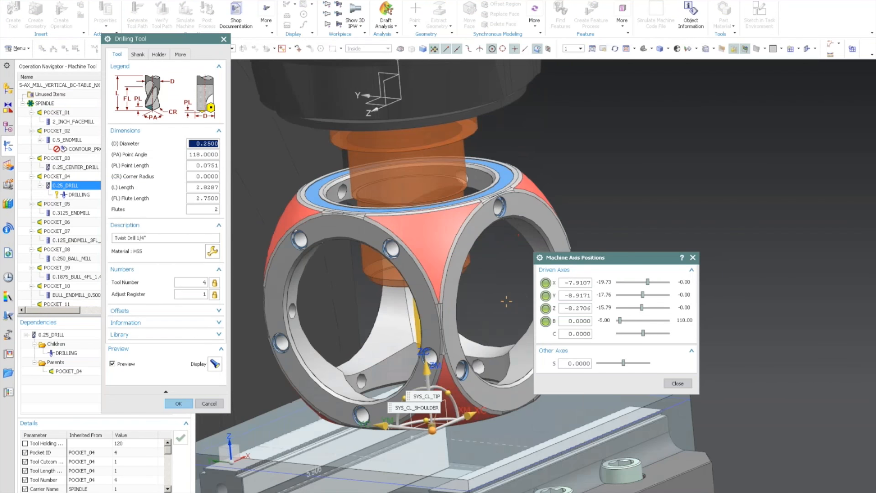
{"action": "scroll", "coordinate": [502, 204], "scroll_direction": "up", "scroll_amount": 3}
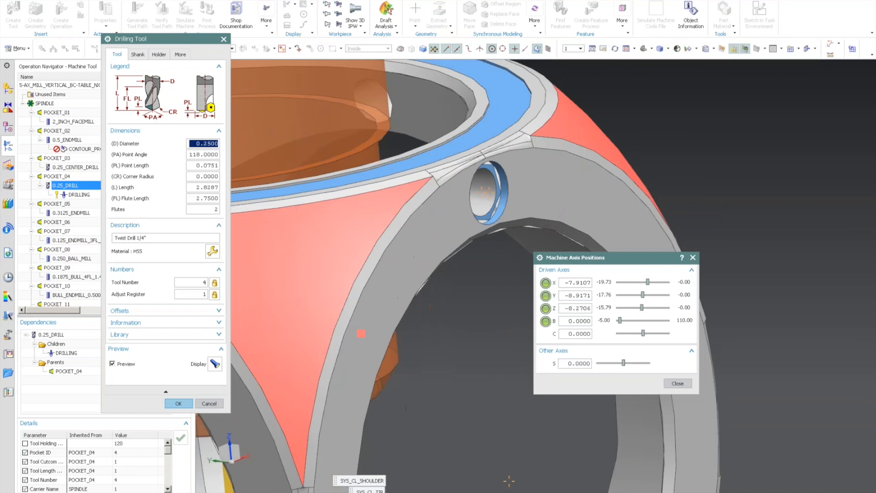
{"action": "left_click", "coordinate": [504, 205]}
{"action": "left_click", "coordinate": [481, 131]}
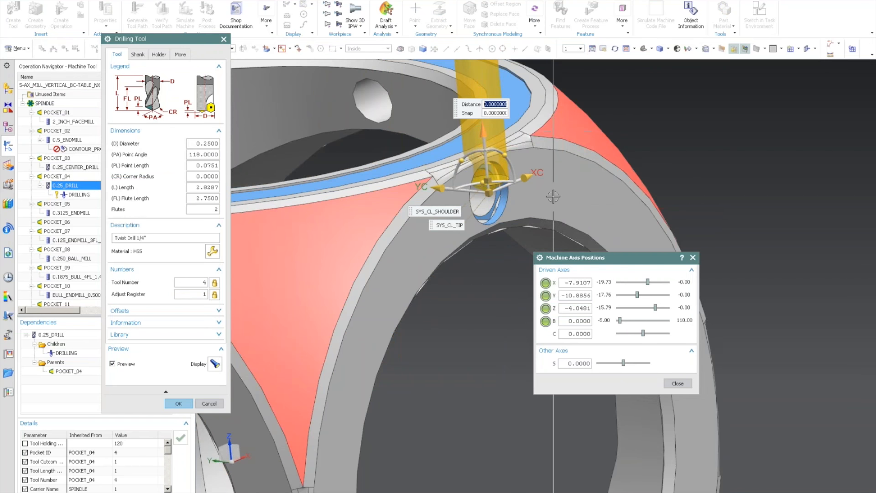
{"action": "left_click", "coordinate": [554, 197]}
Step: Inspect the machine's tilted table and drill position, close the machine axis positions and accept the tool definition
{"action": "scroll", "coordinate": [508, 254], "scroll_direction": "down", "scroll_amount": 5}
{"action": "middle_click_drag", "start_coordinate": [531, 245], "coordinate": [478, 271]}
{"action": "key", "text": "F8"}
{"action": "key", "text": "F8"}
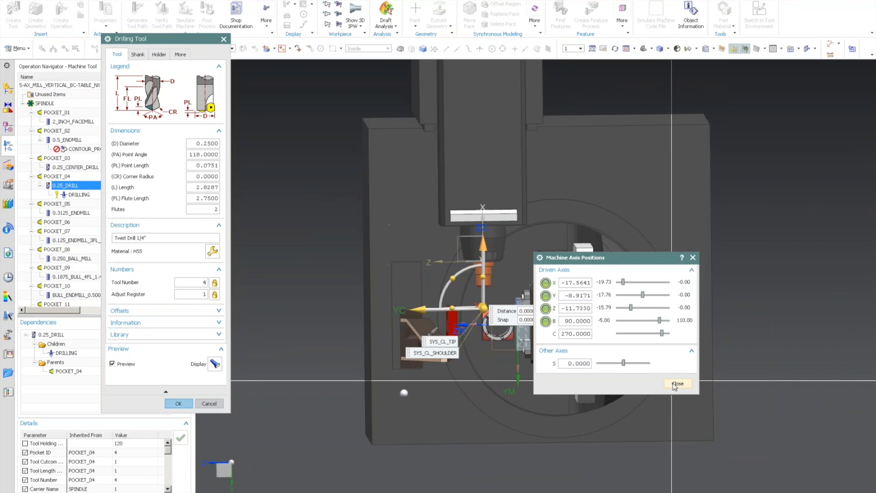
{"action": "left_click", "coordinate": [678, 383]}
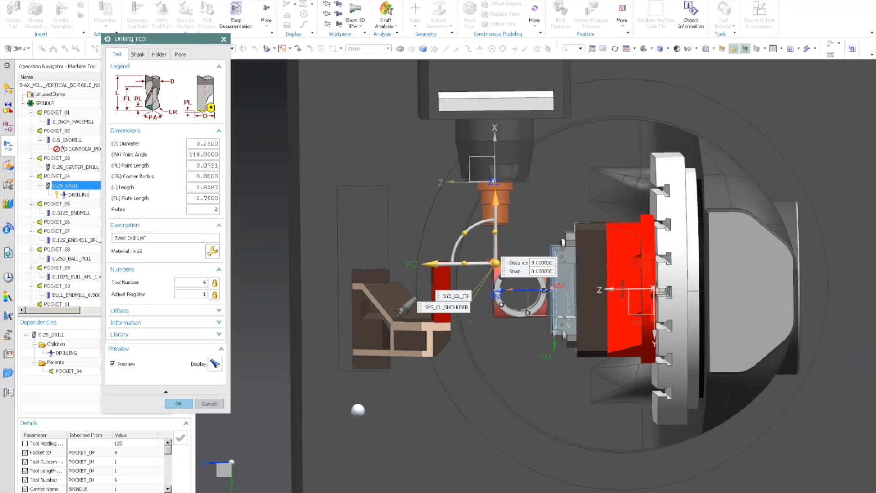
{"action": "middle_click_drag", "start_coordinate": [406, 335], "coordinate": [430, 211]}
{"action": "mouse_move", "coordinate": [430, 212]}
{"action": "left_mouse_down"}
{"action": "mouse_move", "coordinate": [449, 204]}
{"action": "mouse_move", "coordinate": [428, 220]}
{"action": "left_mouse_up"}
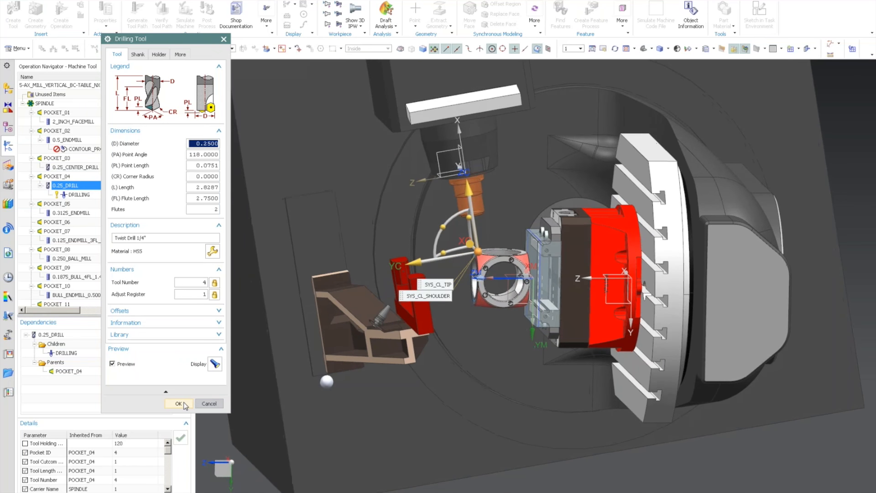
{"action": "left_click", "coordinate": [179, 403]}
Step: Open the machine simulation of the DRILLING operation, set its visualization to Machine Code Simulate and dismiss the messages
{"action": "left_click", "coordinate": [87, 185]}
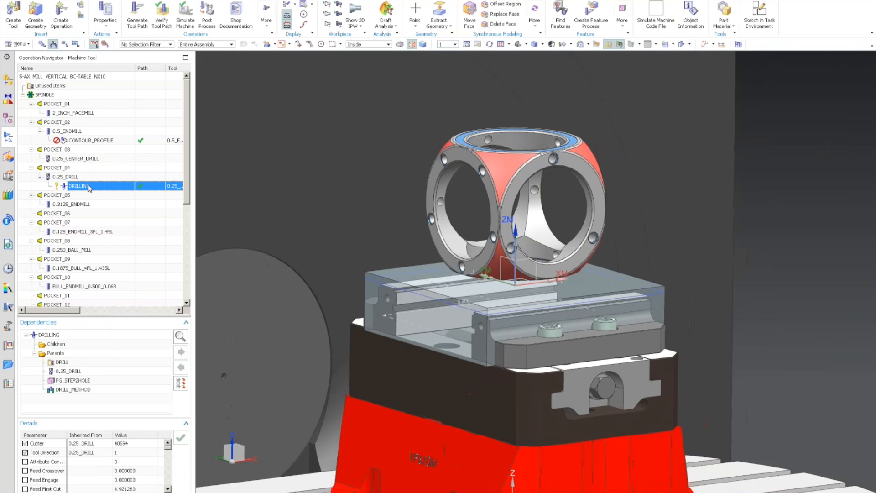
{"action": "right_click", "coordinate": [89, 187]}
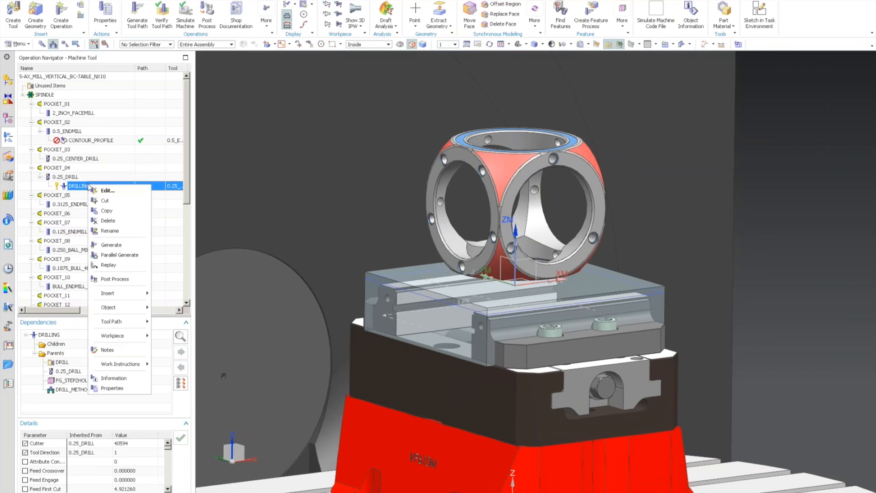
{"action": "left_click", "coordinate": [190, 21]}
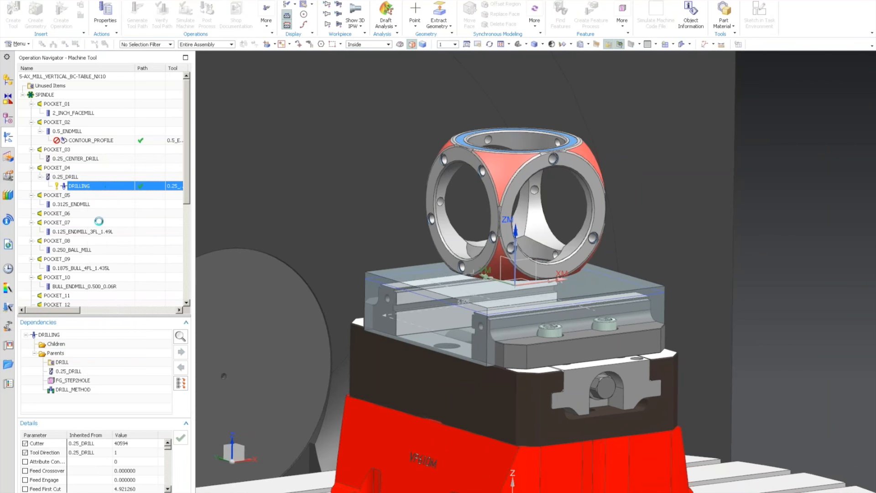
{"action": "left_click", "coordinate": [195, 339]}
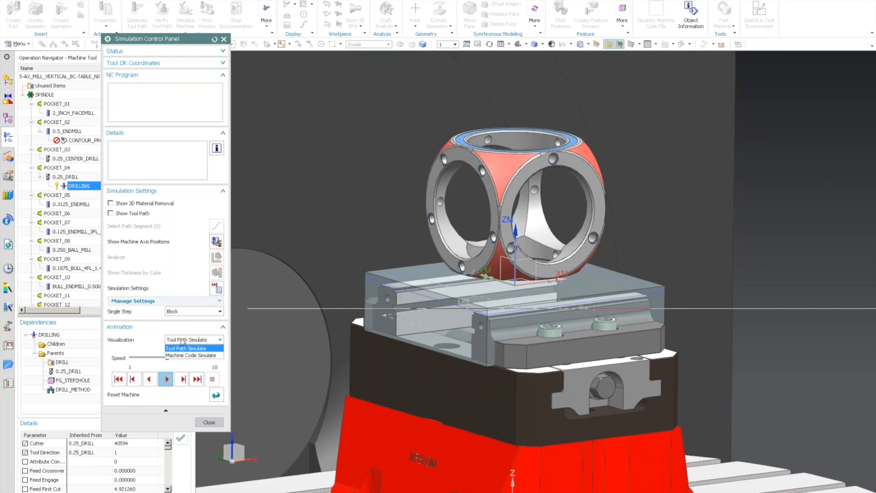
{"action": "left_click", "coordinate": [185, 355]}
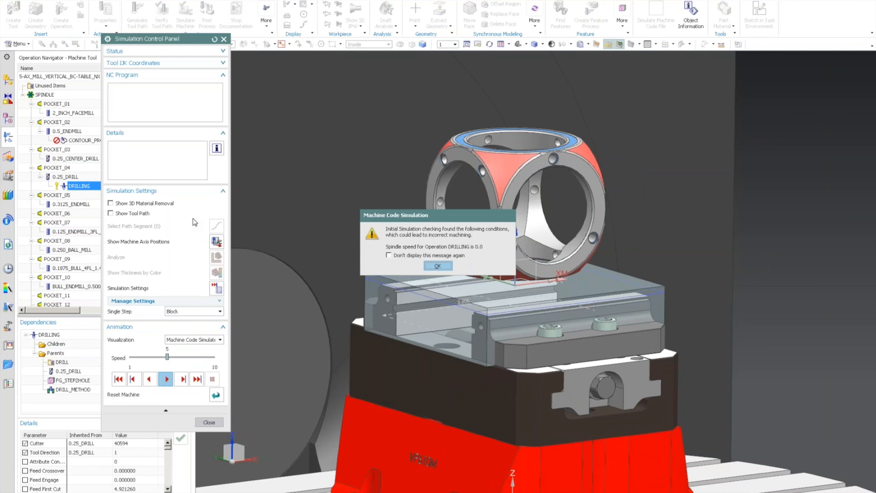
{"action": "left_click", "coordinate": [438, 266]}
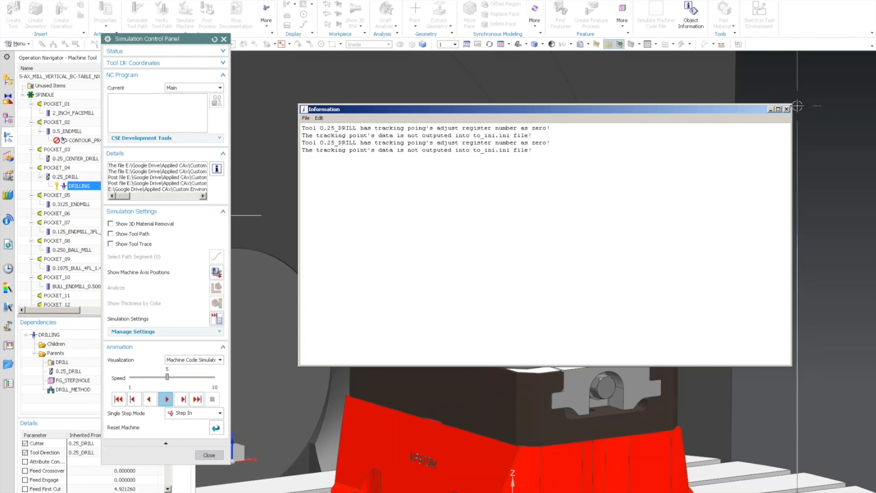
{"action": "left_click", "coordinate": [787, 109]}
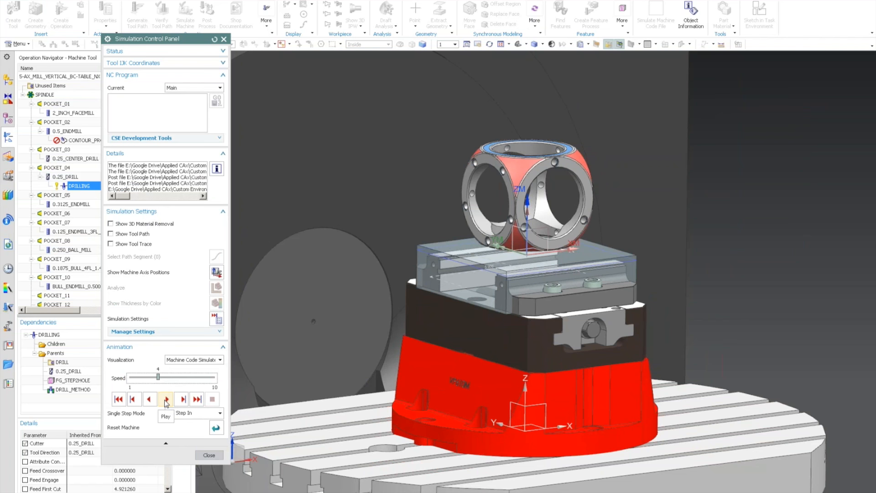
Step: Play the machine code simulation of the DRILLING operation at speed 4, stop it and close the simulation
{"action": "left_click", "coordinate": [167, 400]}
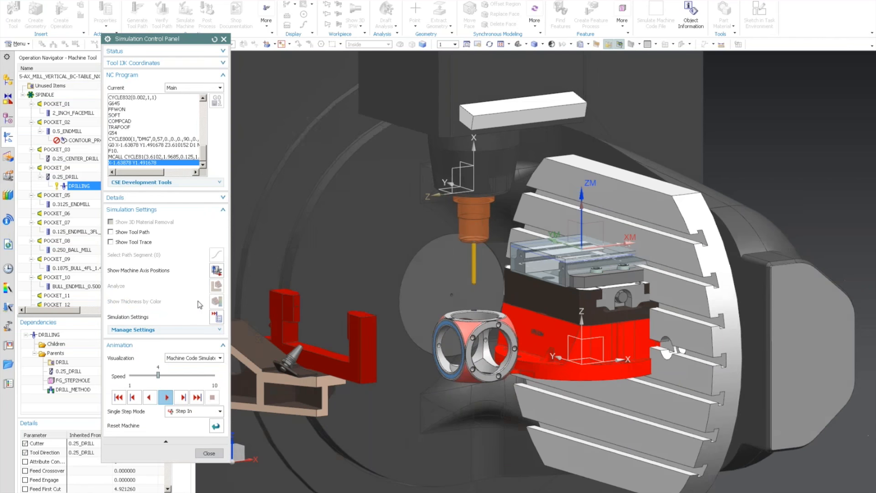
{"action": "left_click", "coordinate": [166, 397]}
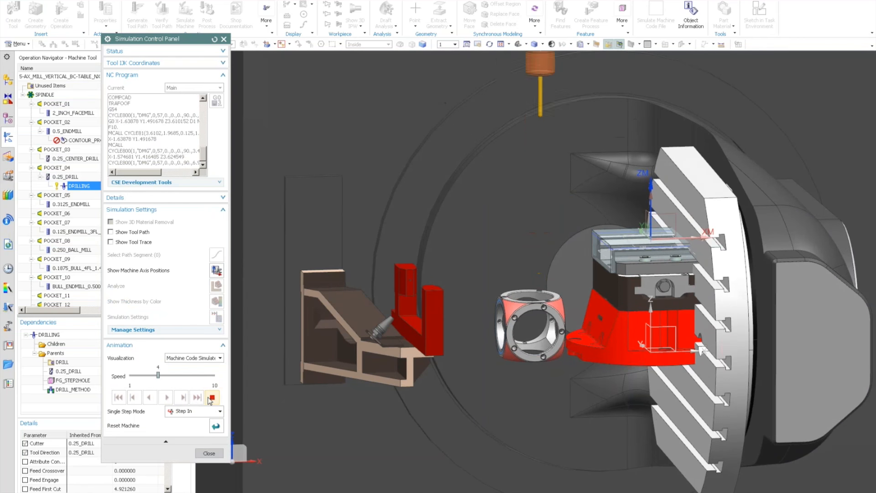
{"action": "left_click", "coordinate": [212, 397]}
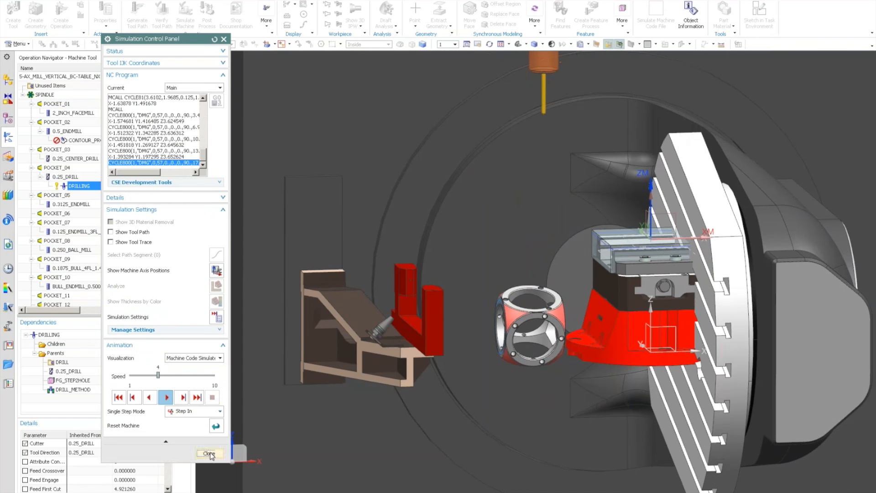
{"action": "left_click", "coordinate": [209, 453]}
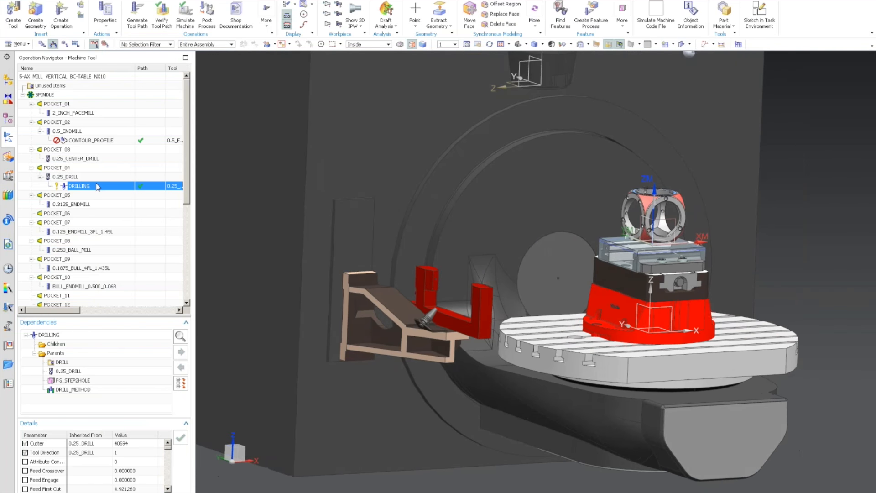
Step: Add an active Sinumerik 840D start event to the DRILLING operation, with TRAORI transformation and the Rotary Axes definition
{"action": "right_click", "coordinate": [97, 187]}
{"action": "mouse_move", "coordinate": [124, 310]}
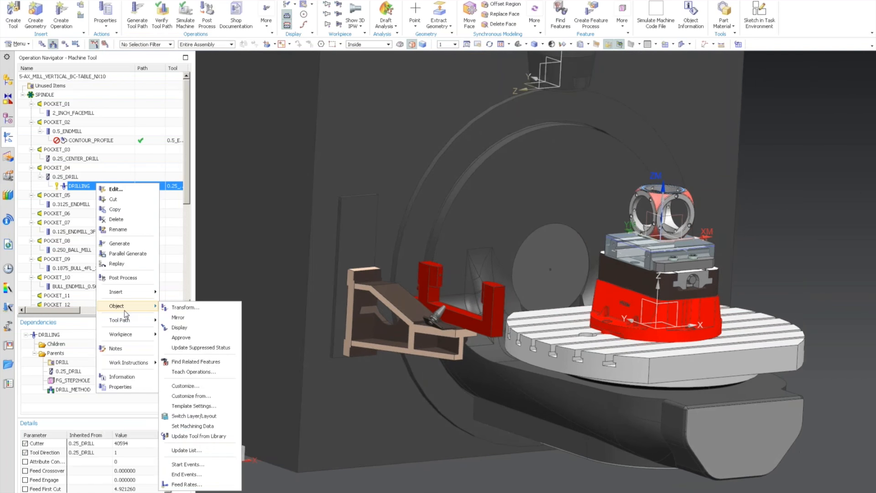
{"action": "left_click", "coordinate": [215, 462]}
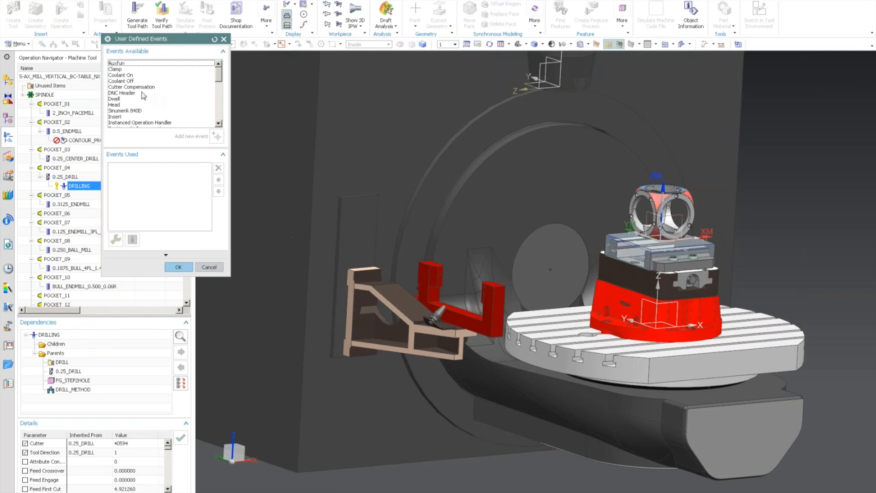
{"action": "left_click", "coordinate": [136, 112]}
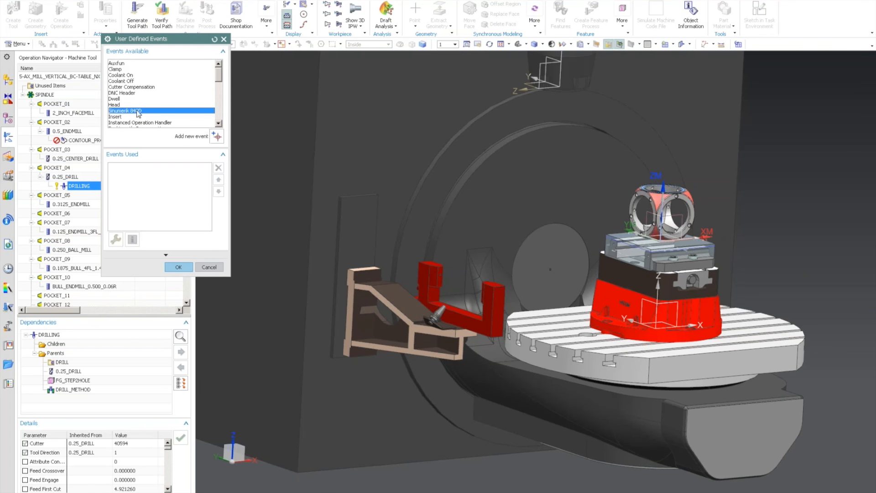
{"action": "left_click", "coordinate": [217, 138]}
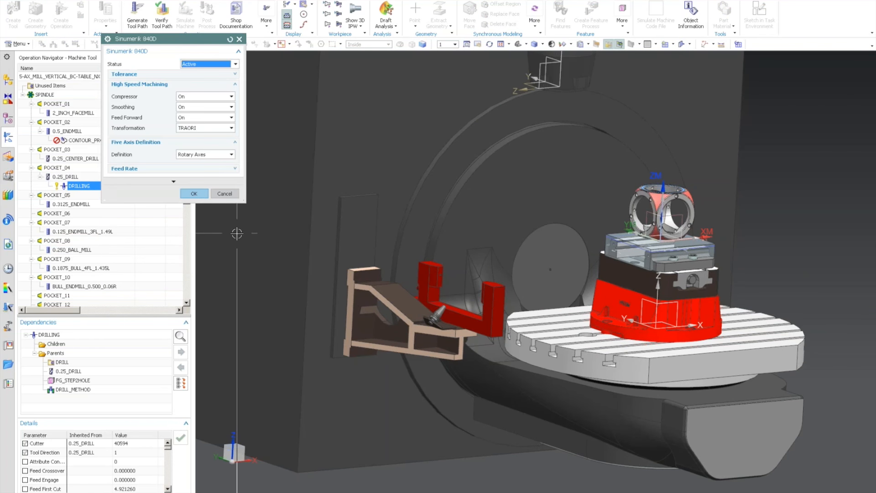
{"action": "left_click", "coordinate": [194, 194]}
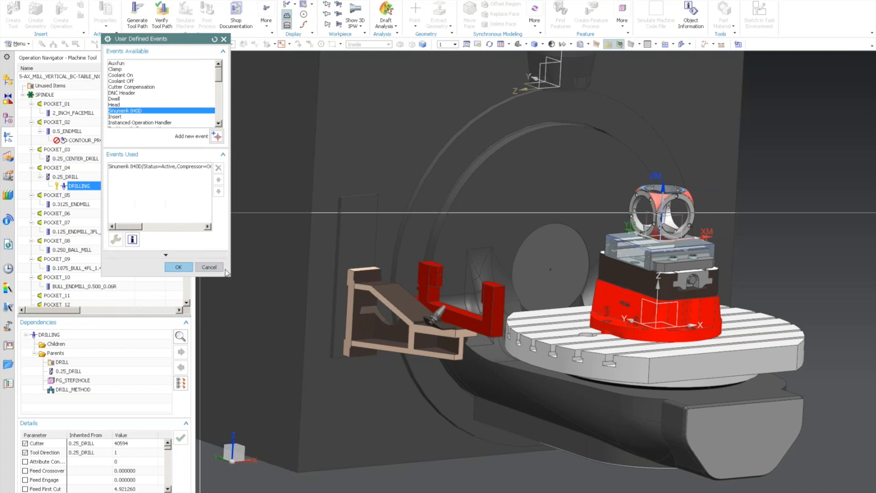
{"action": "left_click", "coordinate": [185, 267]}
Step: Open the machine code simulation of the DRILLING operation, dismiss the spindle speed message, play it through and close it
{"action": "left_click", "coordinate": [186, 16]}
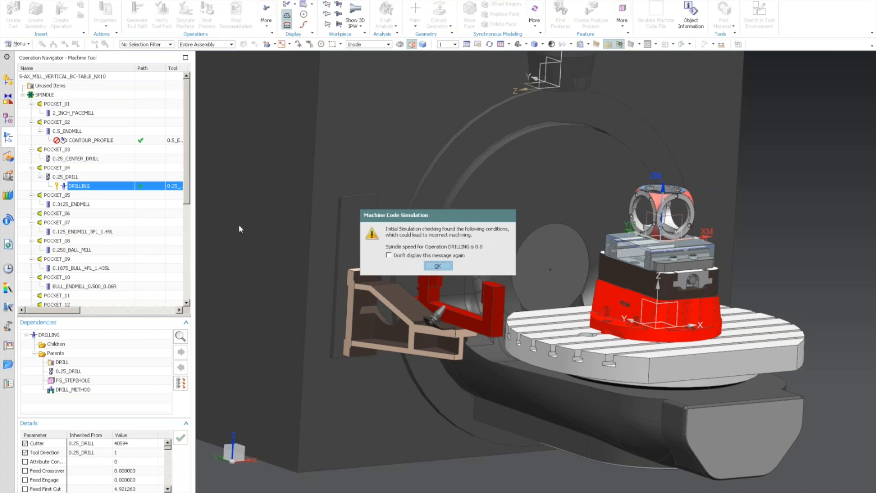
{"action": "left_click", "coordinate": [439, 267]}
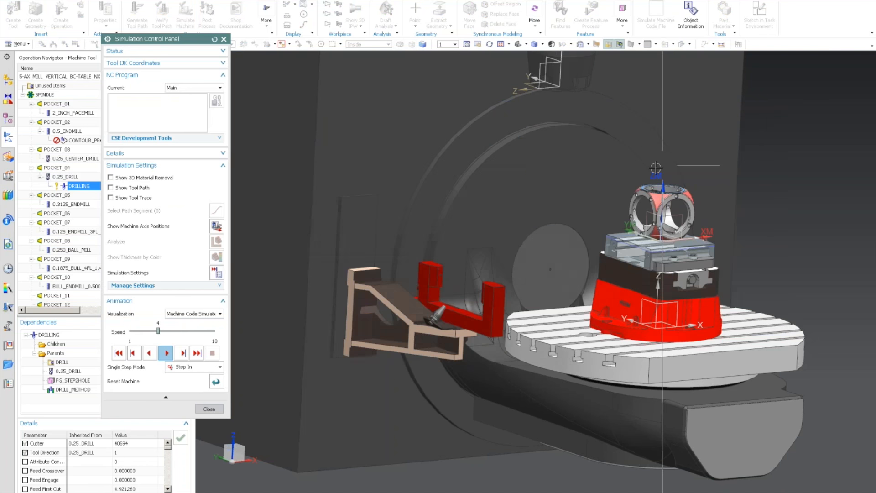
{"action": "left_click", "coordinate": [166, 352]}
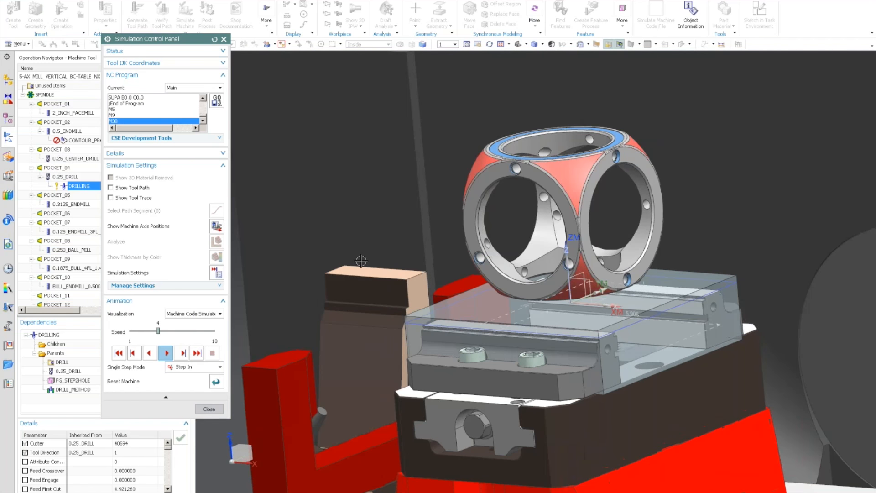
{"action": "left_click", "coordinate": [210, 409]}
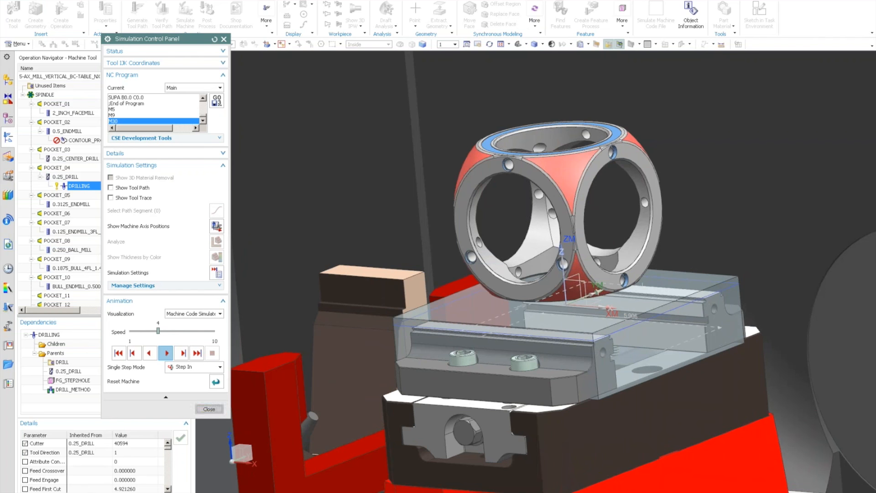
Step: Set the machining area in the DRILLING operation's feature geometry to FACES_CYLINDER_2 and accept the operation
{"action": "double_click", "coordinate": [79, 187]}
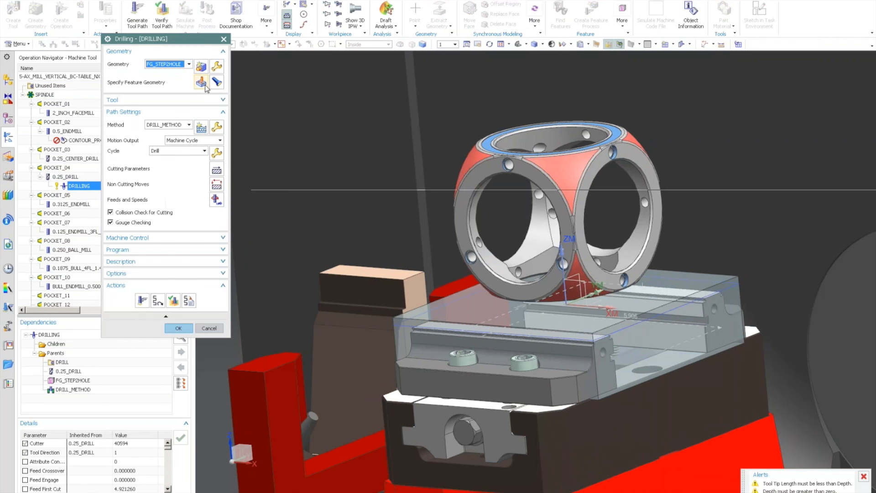
{"action": "left_click", "coordinate": [199, 211]}
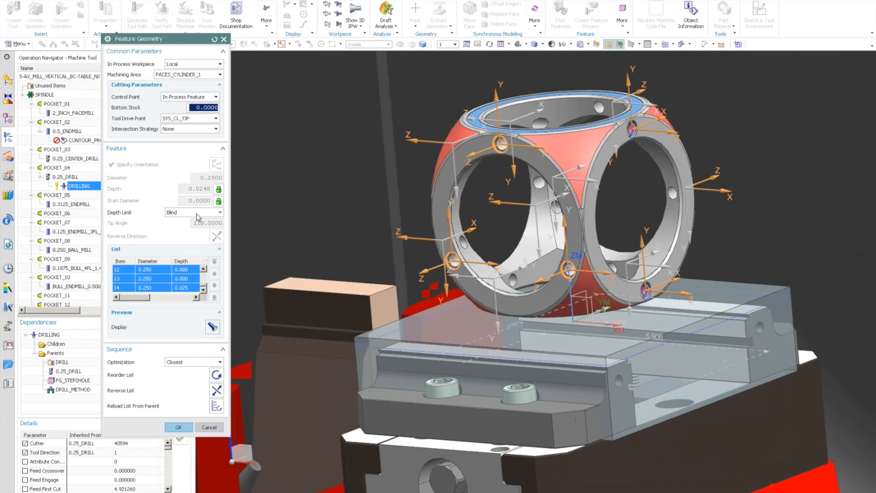
{"action": "left_click", "coordinate": [200, 74]}
{"action": "left_click", "coordinate": [183, 93]}
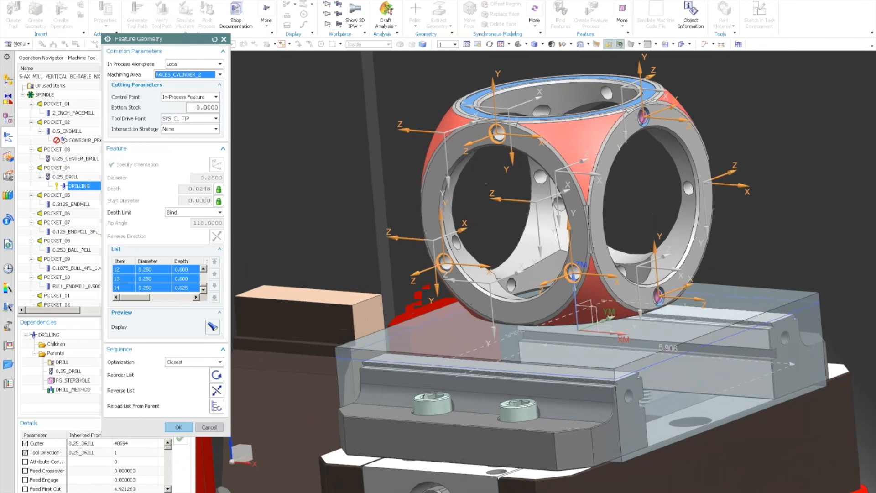
{"action": "scroll", "coordinate": [335, 172], "scroll_direction": "up", "scroll_amount": 3}
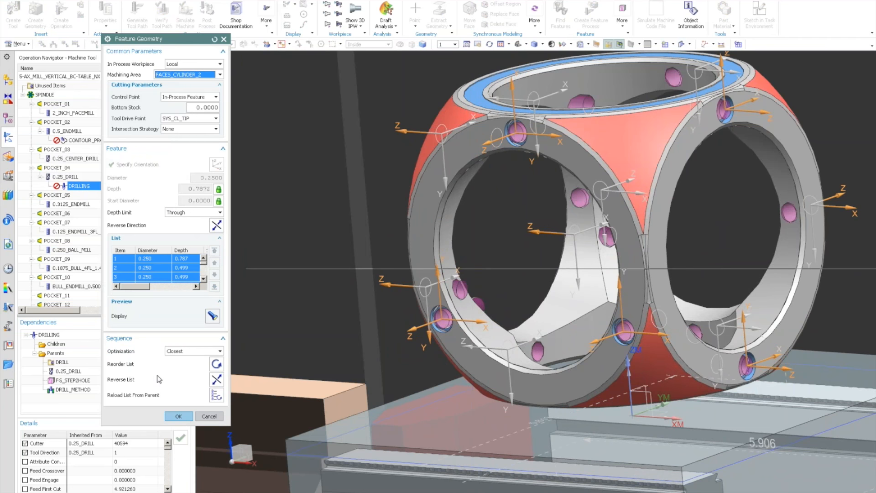
{"action": "left_click", "coordinate": [179, 417]}
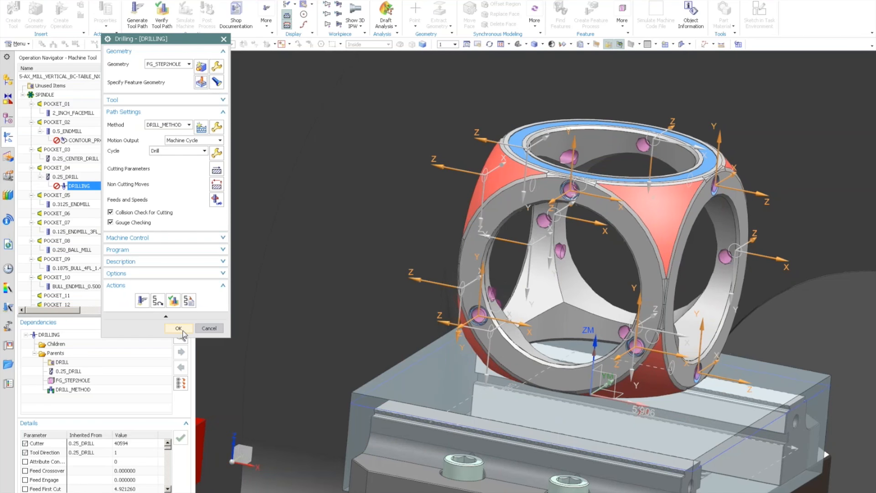
{"action": "left_click", "coordinate": [183, 333]}
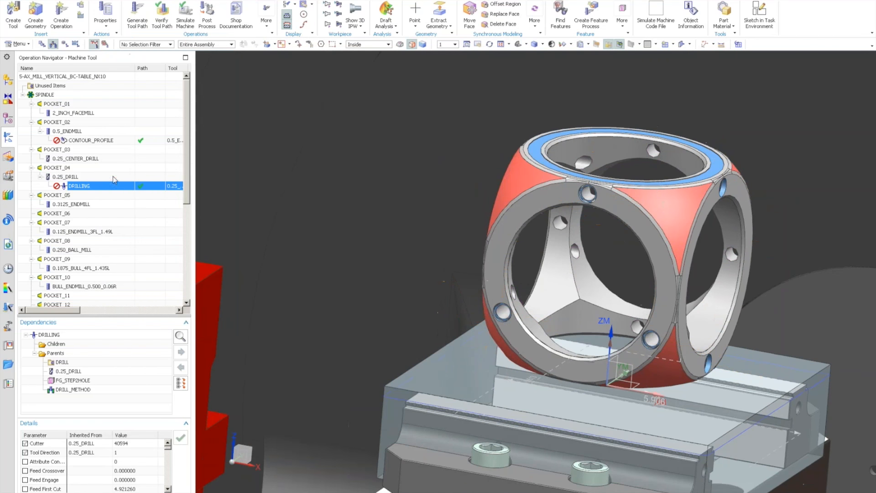
Step: Generate the tool path of the DRILLING operation
{"action": "right_click", "coordinate": [99, 187]}
{"action": "left_click", "coordinate": [128, 250]}
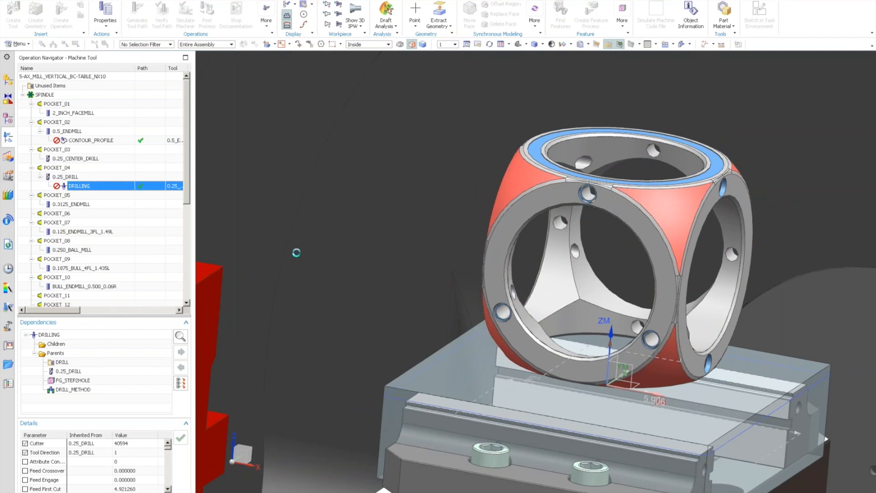
{"action": "left_click", "coordinate": [381, 260]}
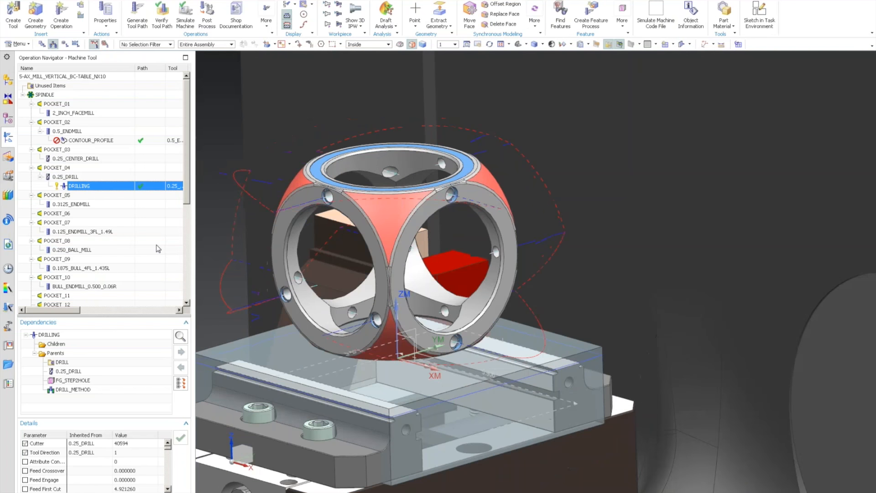
Step: Set the hole sequence optimization of the DRILLING operation to Shortest Path and regenerate its tool path
{"action": "double_click", "coordinate": [92, 185]}
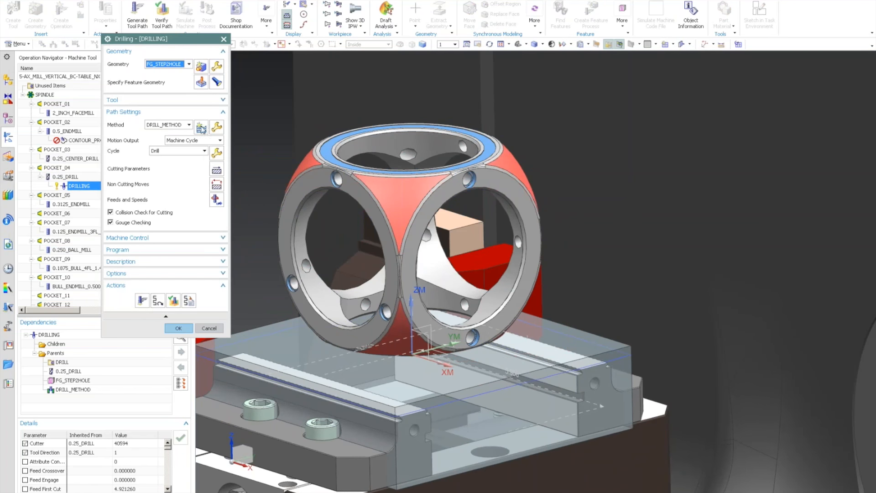
{"action": "left_click", "coordinate": [201, 82]}
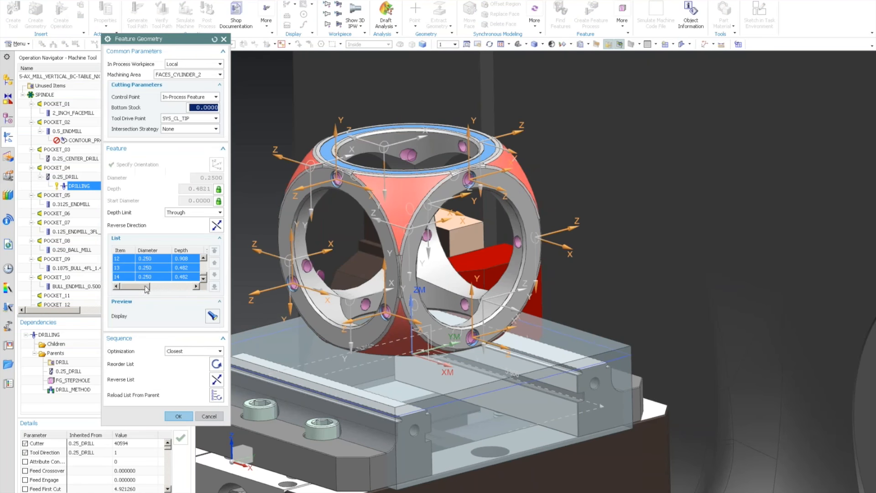
{"action": "left_click", "coordinate": [186, 351]}
{"action": "left_click", "coordinate": [183, 366]}
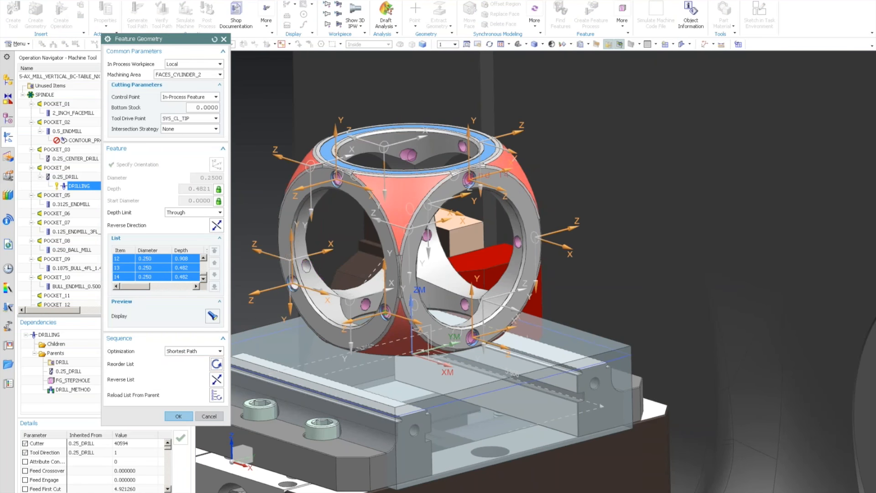
{"action": "left_click", "coordinate": [179, 416]}
{"action": "left_click", "coordinate": [136, 300]}
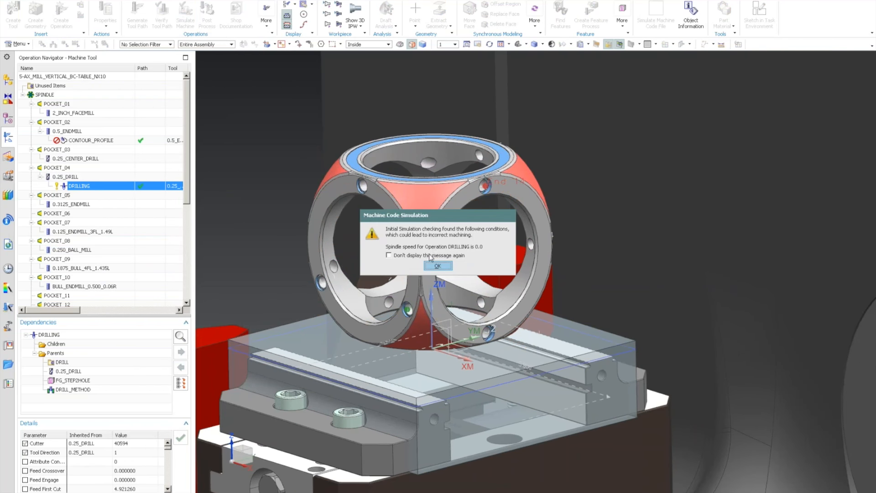
Step: Dismiss the simulation messages, play the machine code simulation of the shortest-path drilling sequence and close it
{"action": "left_click", "coordinate": [437, 266]}
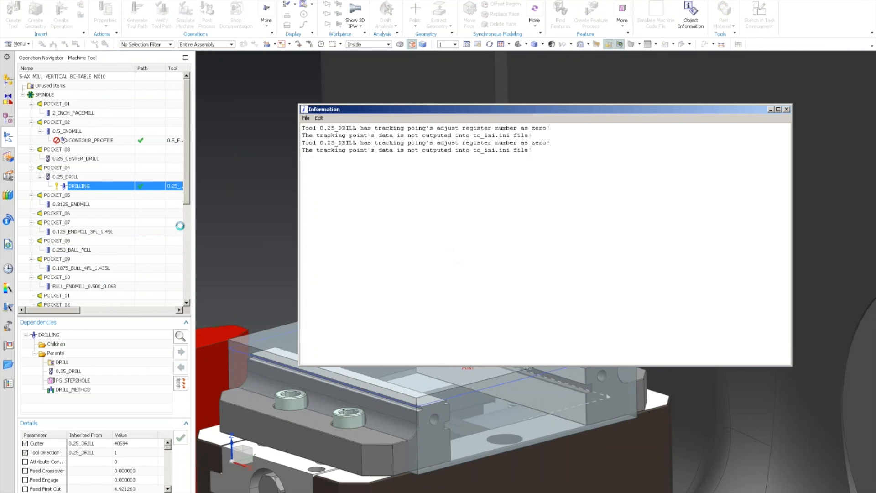
{"action": "left_click", "coordinate": [786, 109]}
{"action": "left_click", "coordinate": [167, 353]}
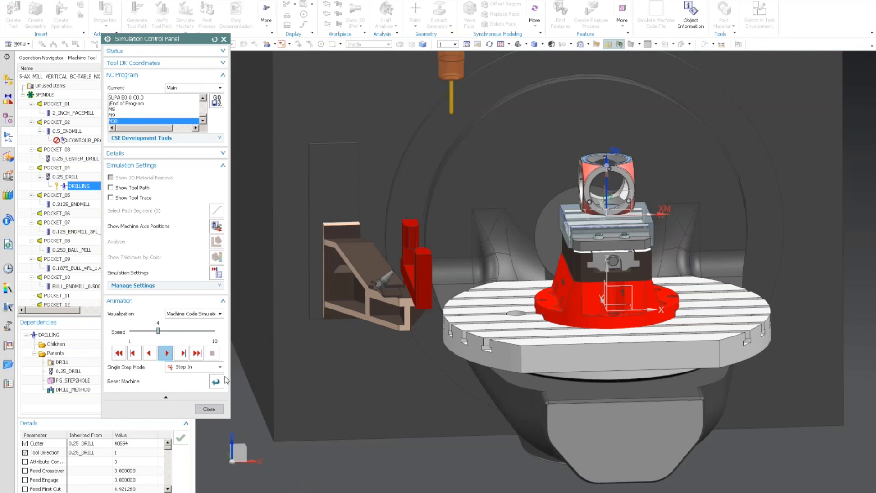
{"action": "left_click", "coordinate": [209, 408]}
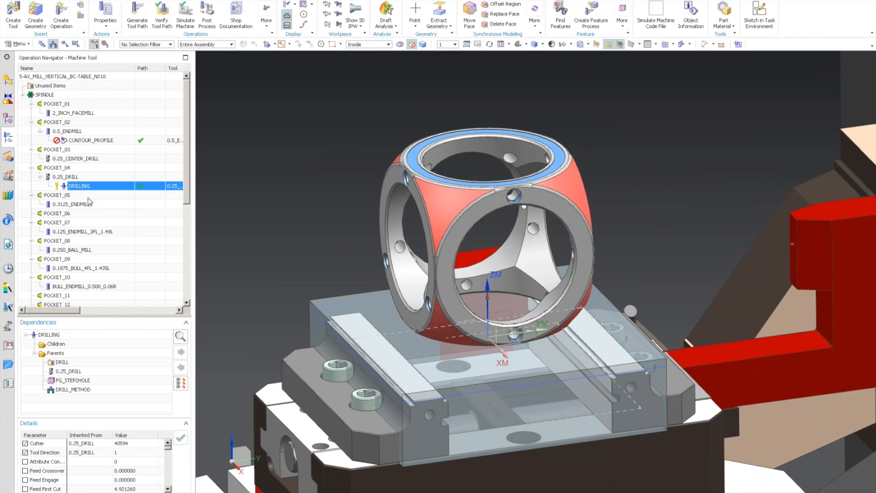
Step: Edit the 0.25_DRILL tool of the DRILLING operation, setting its flute length to 0.5 and its length to 1
{"action": "double_click", "coordinate": [76, 188]}
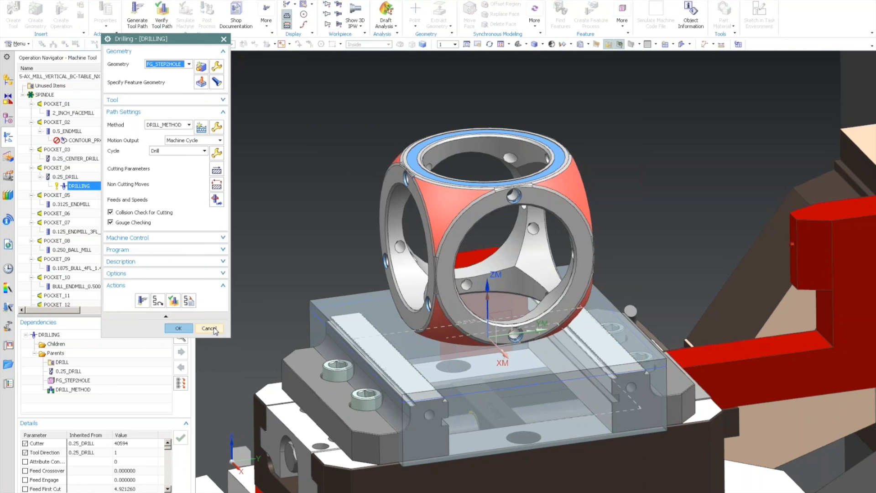
{"action": "left_click", "coordinate": [166, 100]}
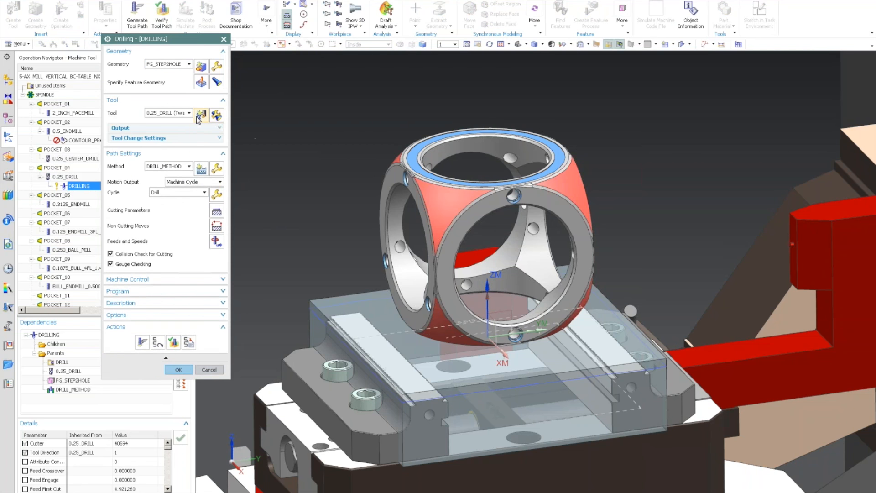
{"action": "left_click", "coordinate": [216, 115]}
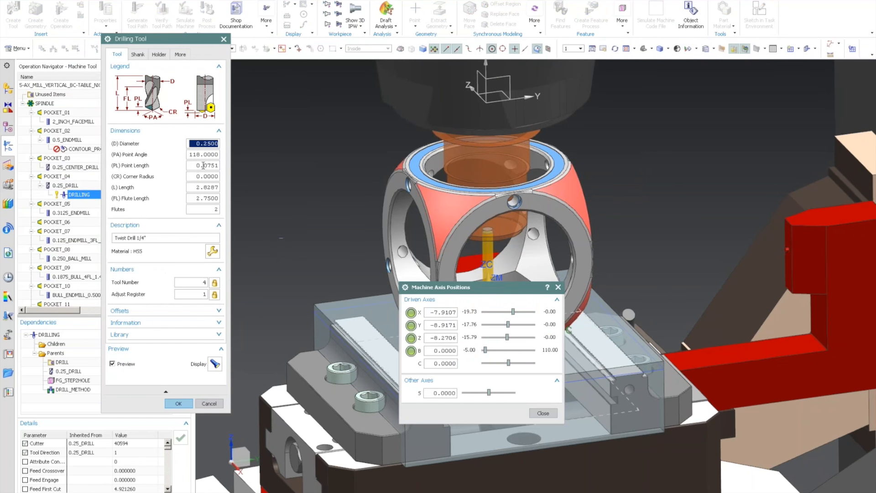
{"action": "left_click", "coordinate": [198, 166]}
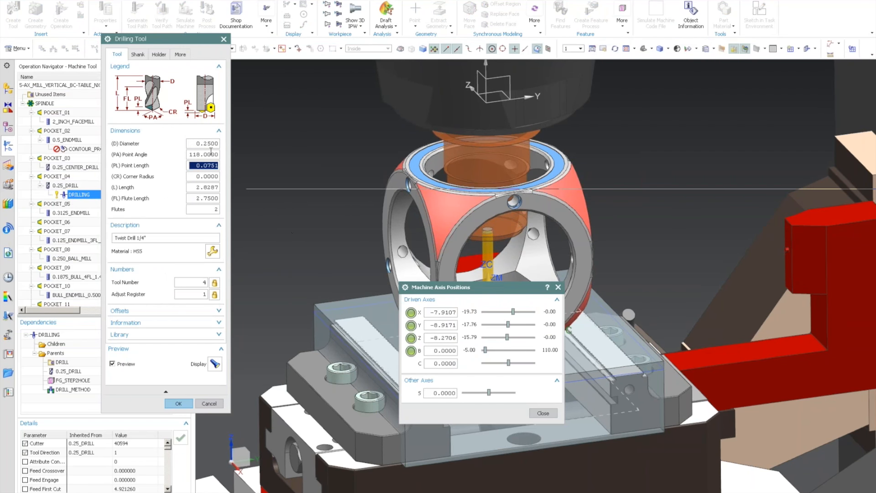
{"action": "left_click", "coordinate": [200, 198]}
{"action": "type", "text": ".5"}
{"action": "key", "text": "Return"}
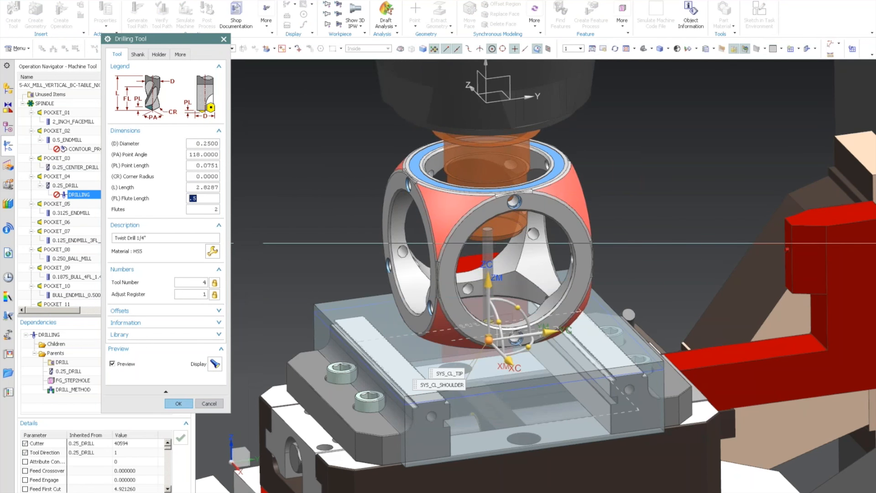
{"action": "left_click", "coordinate": [203, 187]}
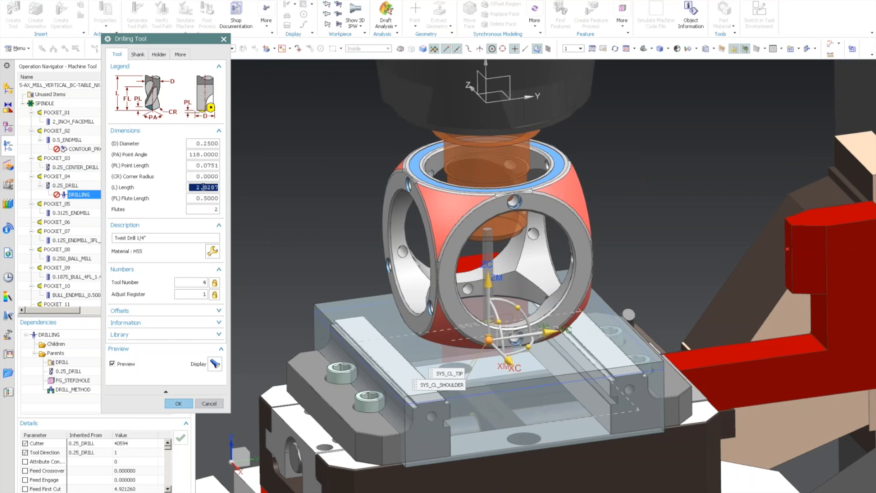
{"action": "type", "text": "1"}
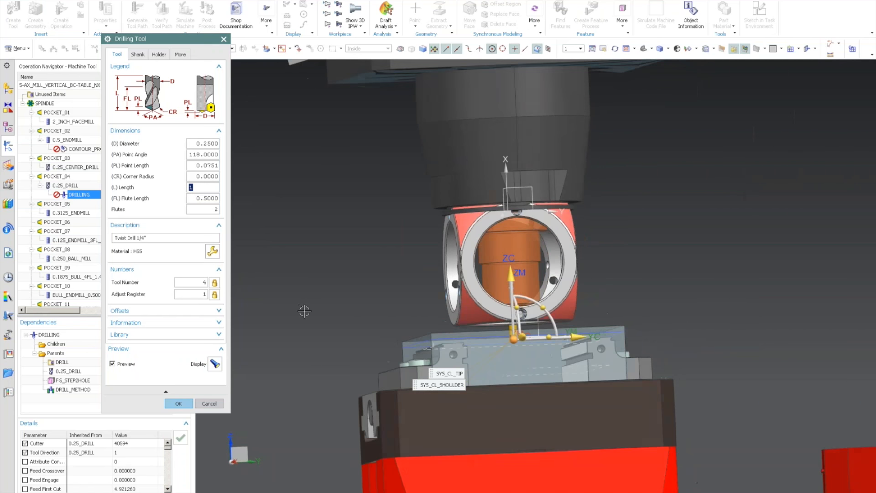
{"action": "key", "text": "Return"}
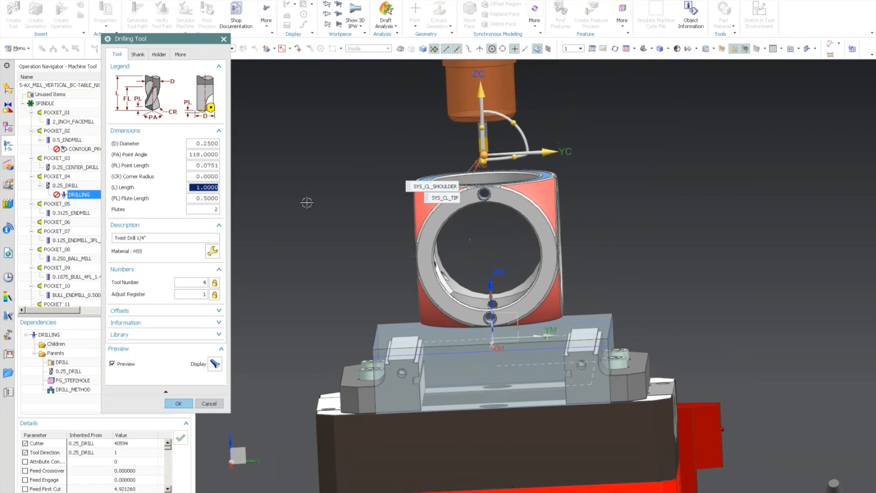
{"action": "left_click", "coordinate": [178, 402]}
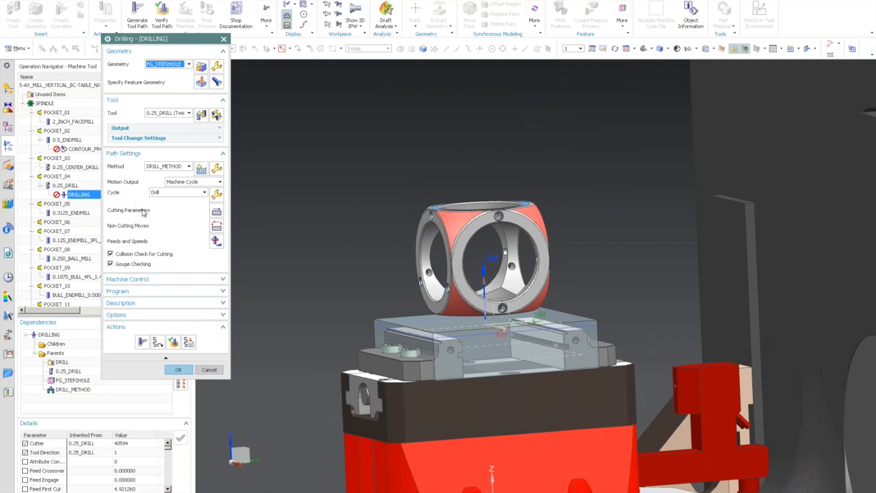
Step: Review the path offsets and tool clearances in the cutting parameters, accept them and generate the tool path
{"action": "left_click", "coordinate": [217, 212]}
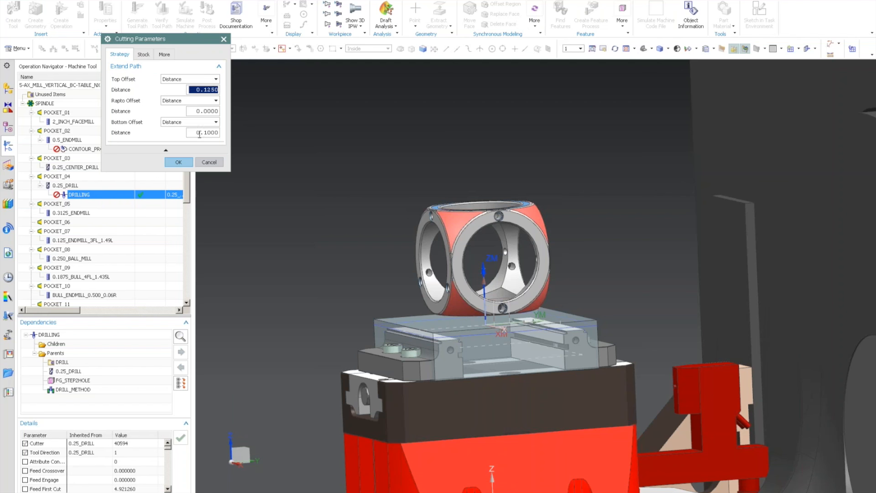
{"action": "left_click", "coordinate": [164, 54]}
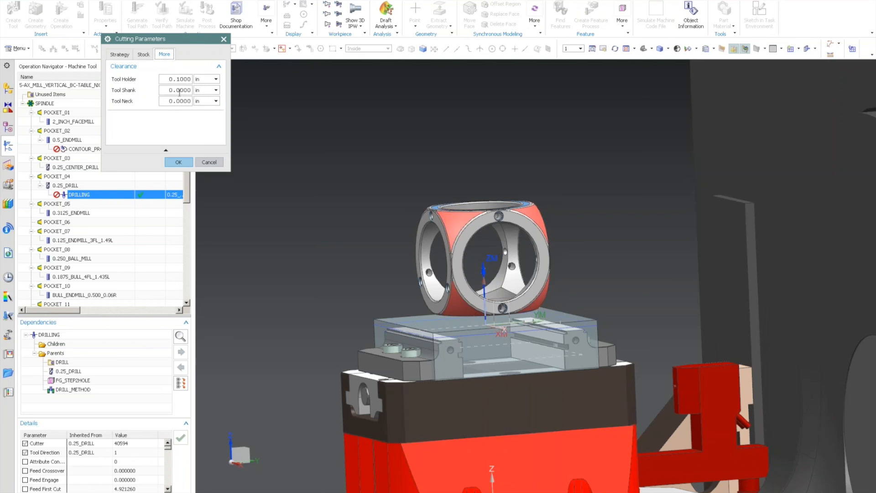
{"action": "left_click", "coordinate": [178, 162]}
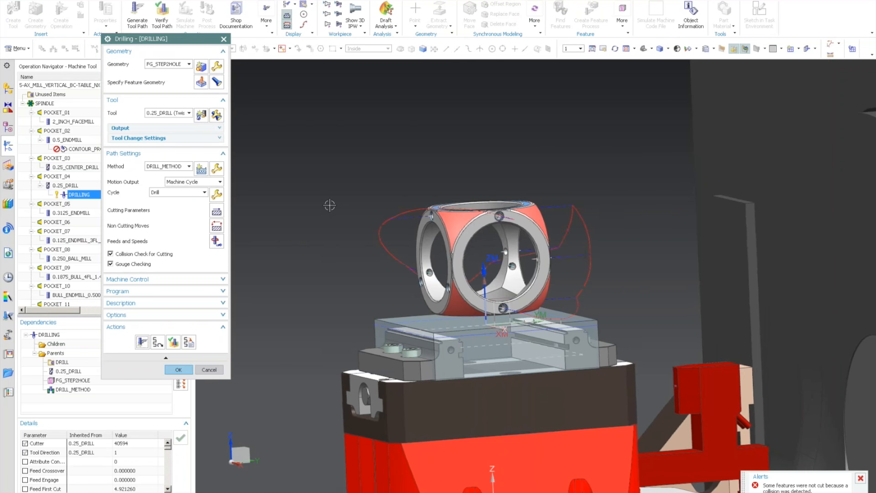
Step: Verify the tool path with the shortened drill, examining the tool holder position at a lower side hole, and close the visualization
{"action": "middle_click_drag", "start_coordinate": [347, 192], "coordinate": [226, 268]}
{"action": "middle_click_drag", "start_coordinate": [429, 257], "coordinate": [392, 251]}
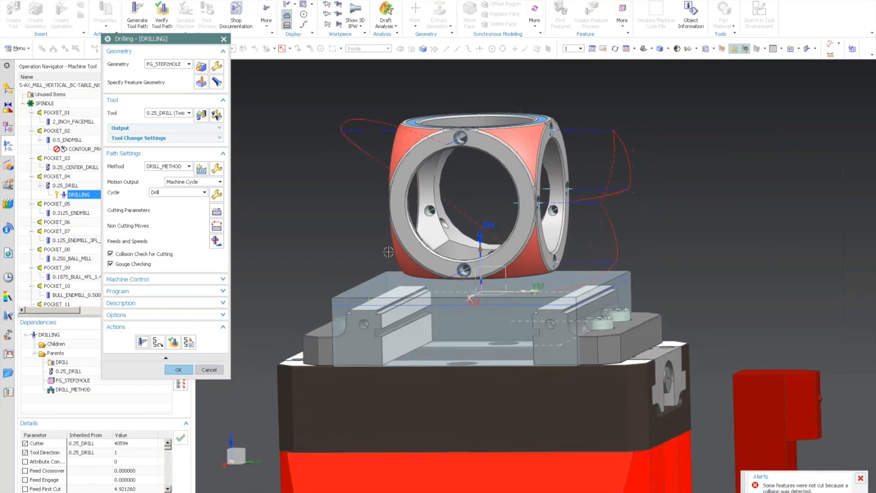
{"action": "left_click", "coordinate": [173, 342]}
{"action": "middle_click_drag", "start_coordinate": [433, 311], "coordinate": [365, 285]}
{"action": "left_click", "coordinate": [470, 273]}
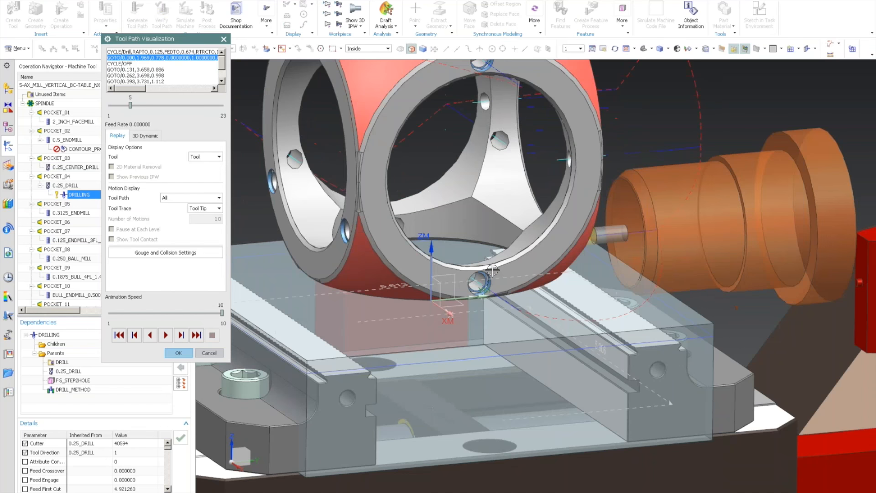
{"action": "middle_click_drag", "start_coordinate": [493, 270], "coordinate": [413, 280]}
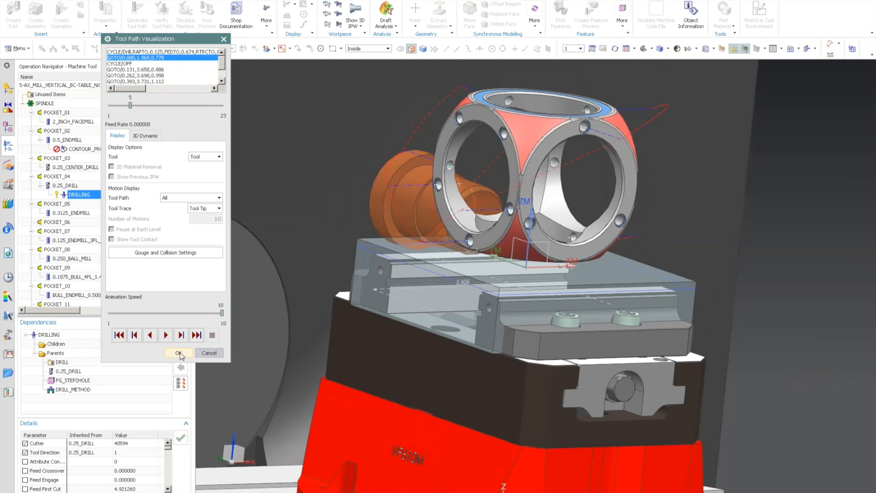
{"action": "left_click", "coordinate": [178, 352]}
Step: Review the tool holder, shank and neck clearances in the cutting parameters and accept the DRILLING operation
{"action": "left_click", "coordinate": [216, 211]}
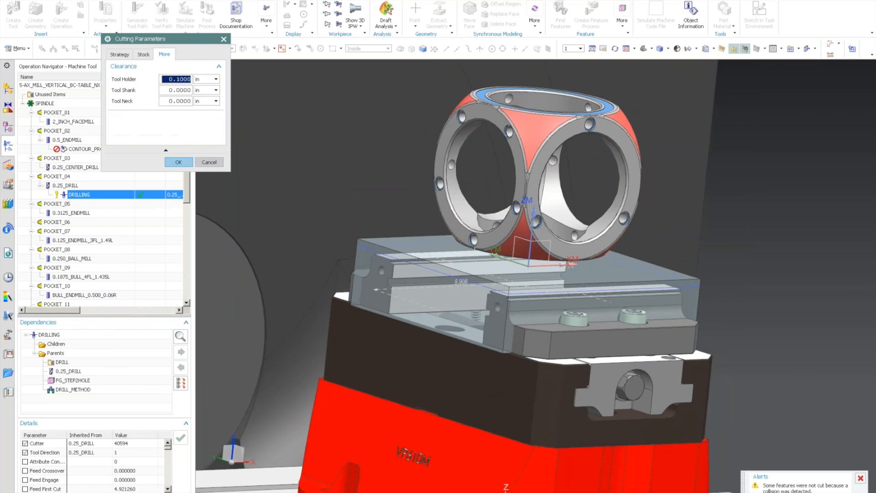
{"action": "left_click", "coordinate": [184, 165]}
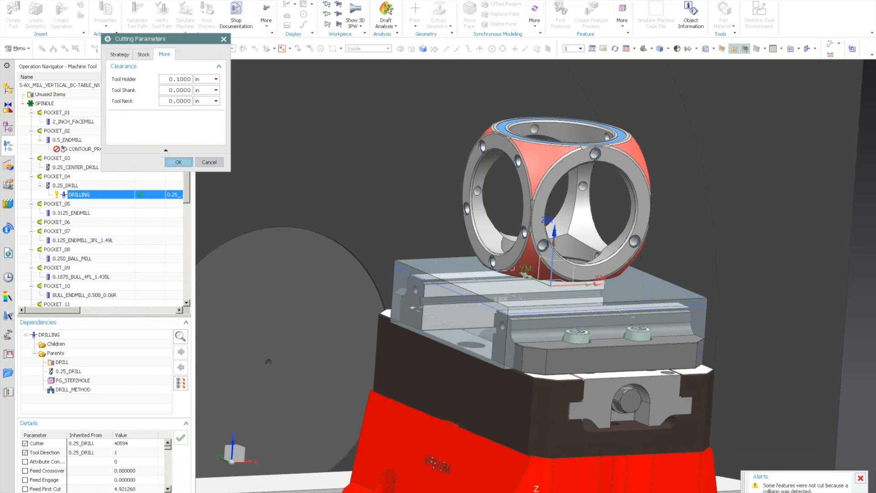
{"action": "left_click", "coordinate": [179, 370]}
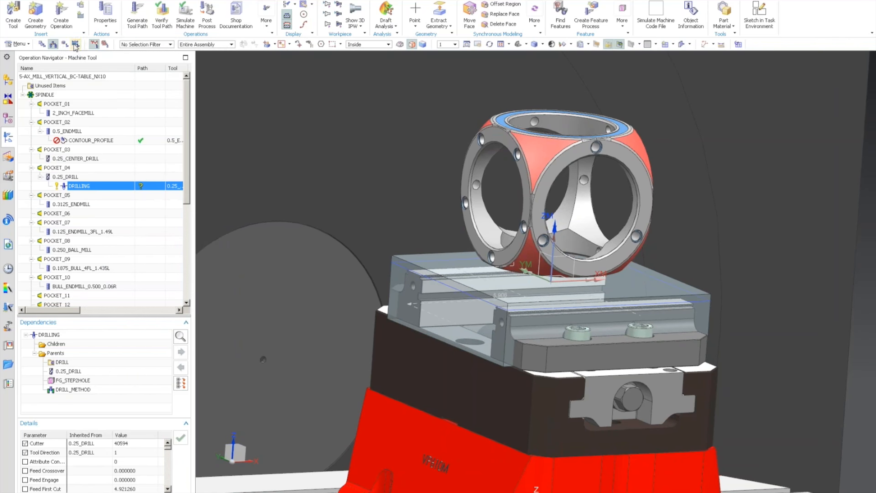
Step: Move the FG_STEP2HOLE group with its DRILLING operation under FIXTURE_AVOIDANCE, regenerate the tool path and accept it without viewing the warnings
{"action": "left_click", "coordinate": [64, 44]}
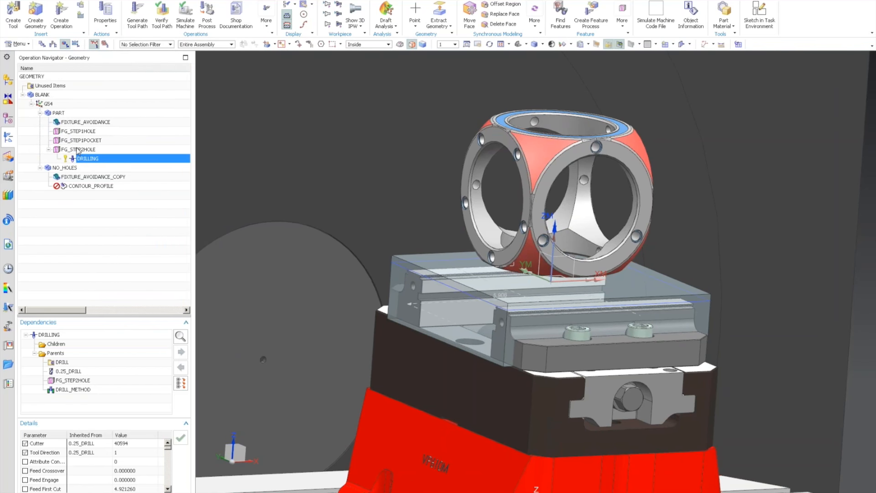
{"action": "left_click_drag", "start_coordinate": [78, 150], "coordinate": [94, 122]}
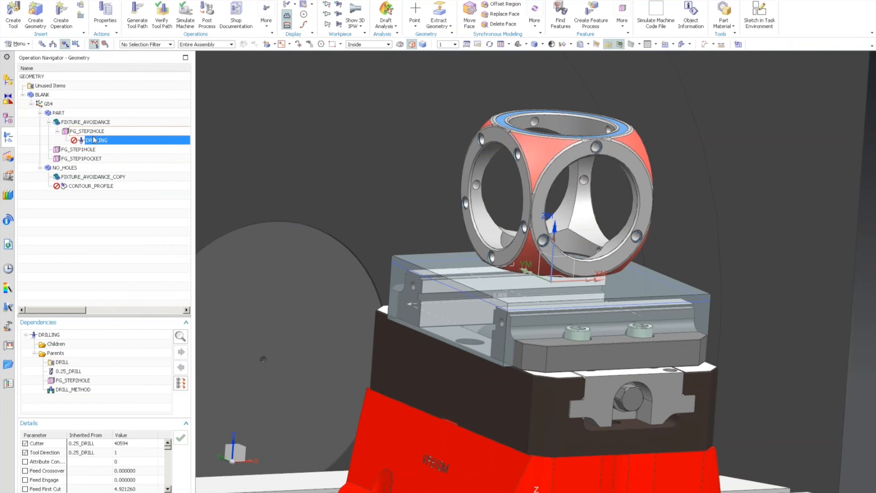
{"action": "right_click", "coordinate": [95, 139]}
{"action": "left_click", "coordinate": [115, 199]}
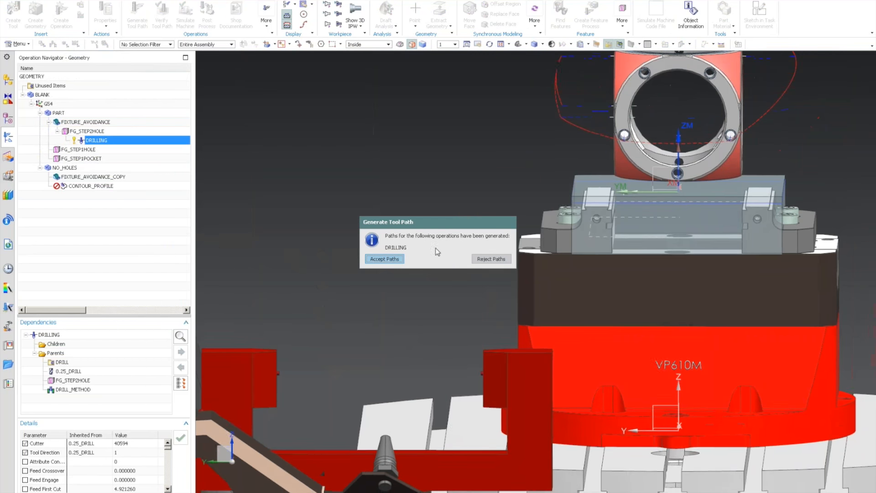
{"action": "left_click", "coordinate": [384, 259]}
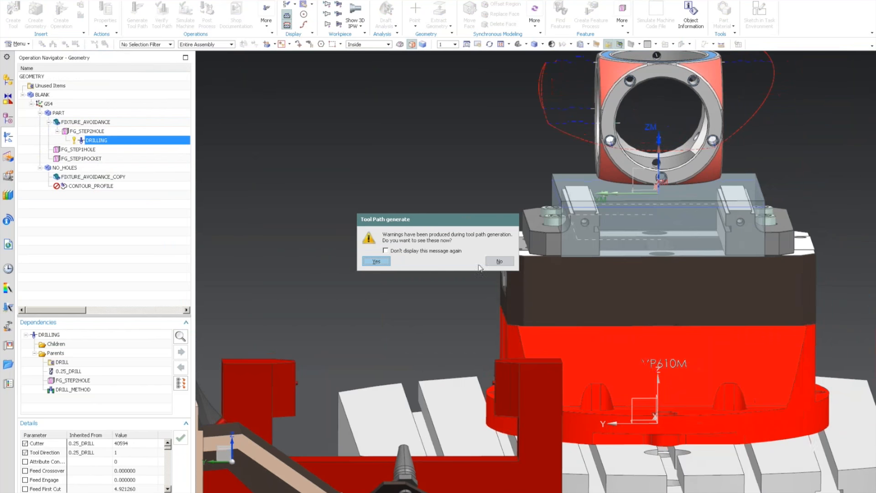
{"action": "left_click", "coordinate": [499, 261]}
Step: Display the check geometry of FIXTURE_AVOIDANCE, then examine the DRILLING operation's settings and leave them unmodified
{"action": "middle_click_drag", "start_coordinate": [500, 261], "coordinate": [377, 272]}
{"action": "left_click", "coordinate": [92, 122]}
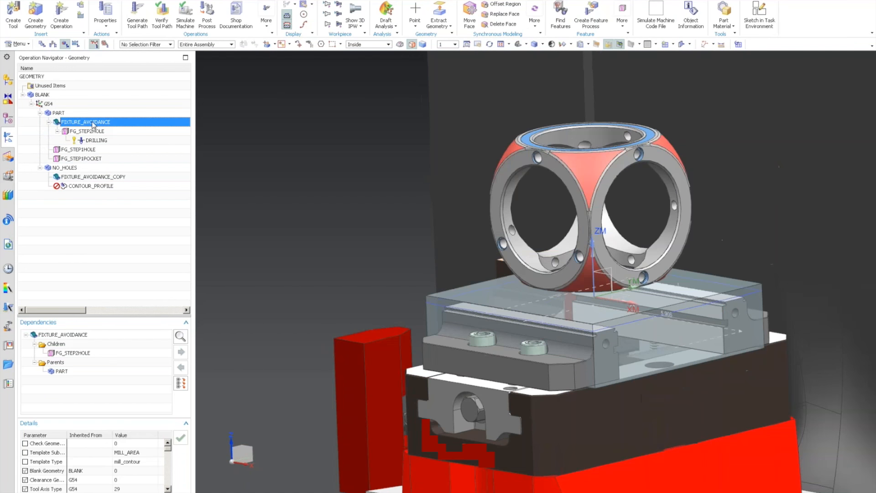
{"action": "double_click", "coordinate": [93, 122]}
{"action": "left_click", "coordinate": [220, 80]}
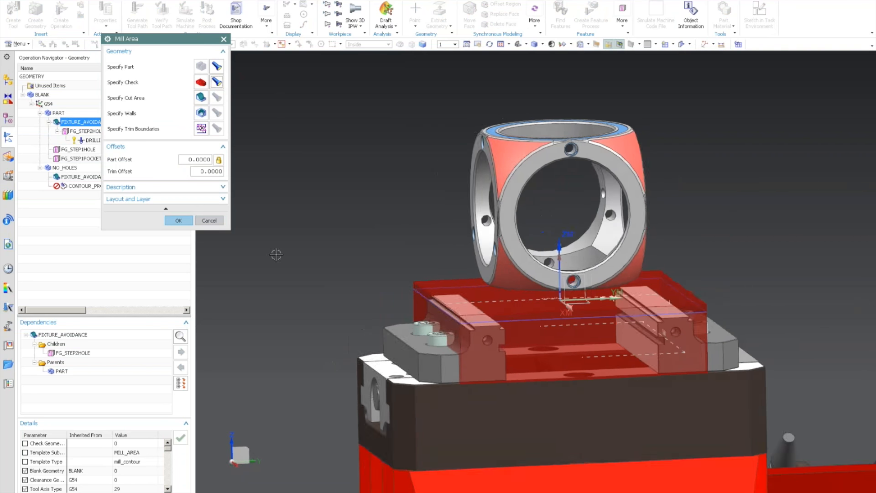
{"action": "left_click", "coordinate": [182, 220]}
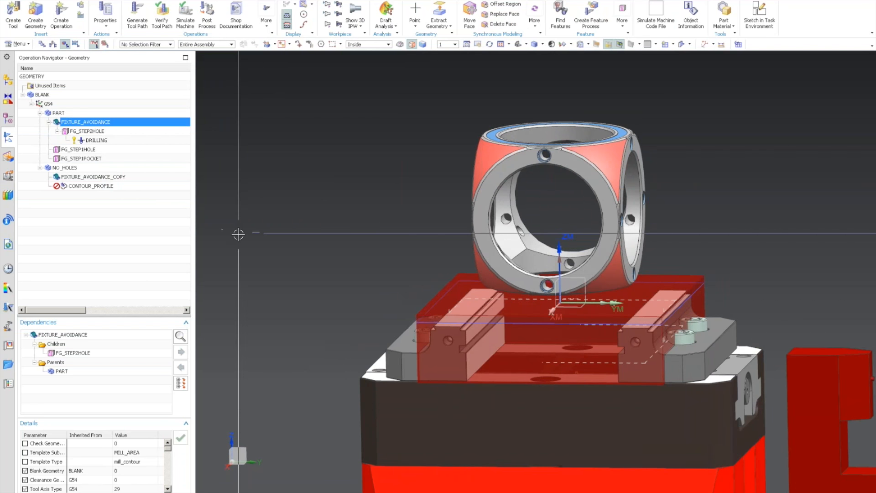
{"action": "double_click", "coordinate": [96, 140]}
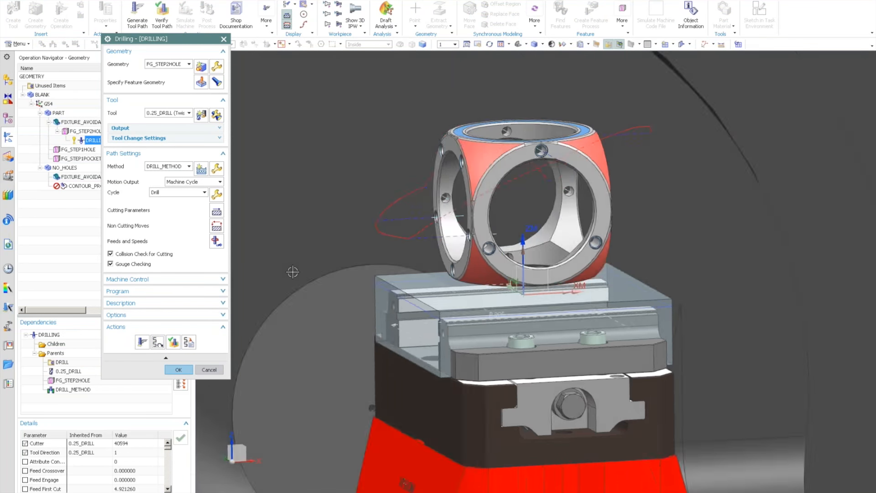
{"action": "left_click", "coordinate": [209, 370]}
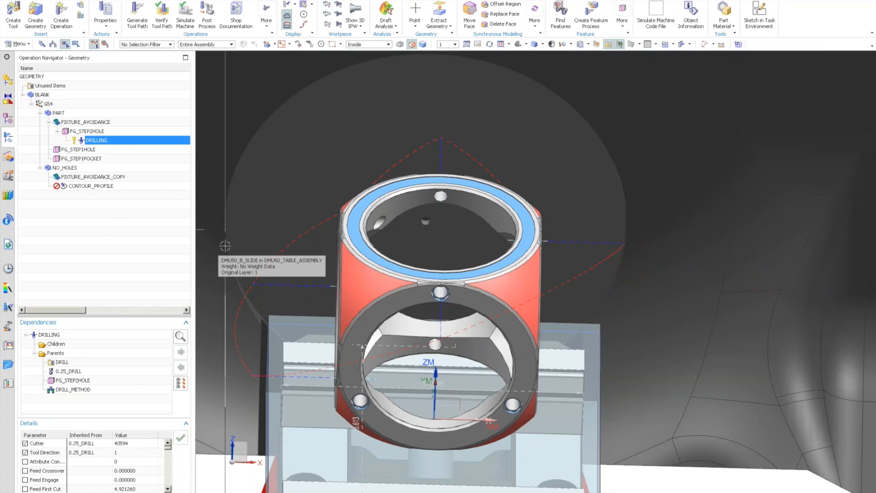
Step: Turn off the Part layer category and turn on No Holes in the layer settings
{"action": "key", "text": "ctrl+l"}
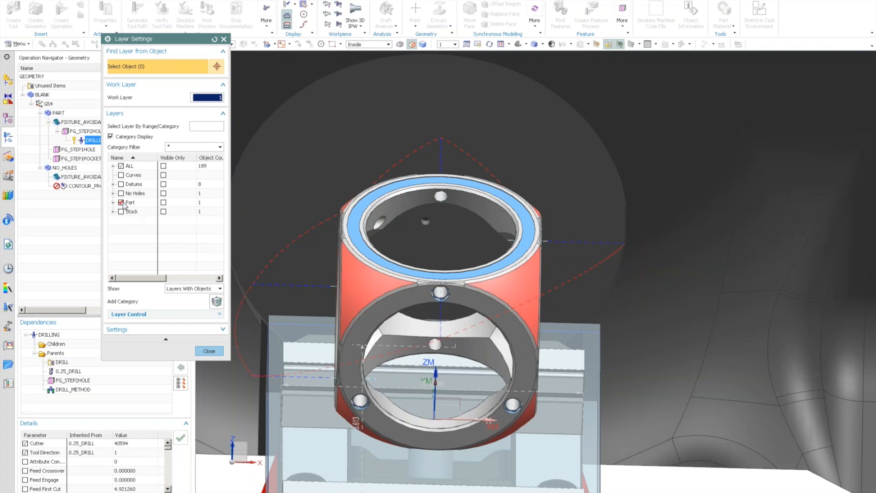
{"action": "left_click", "coordinate": [121, 202]}
{"action": "left_click", "coordinate": [121, 193]}
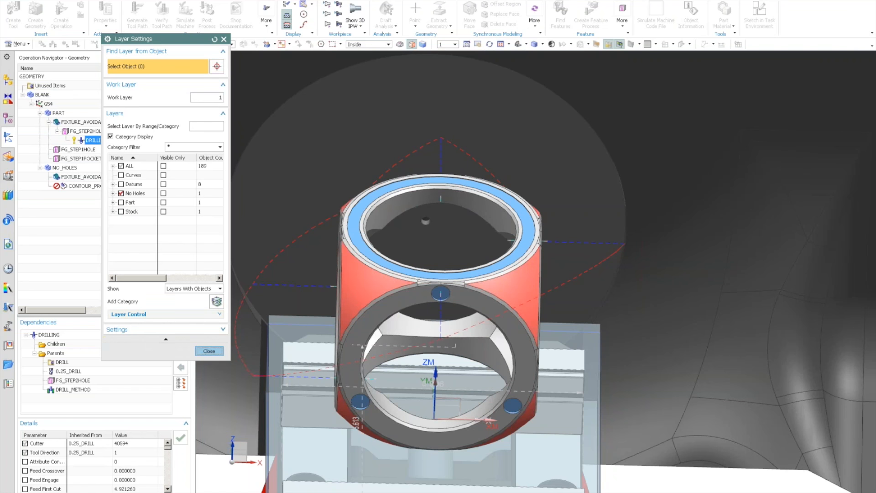
{"action": "middle_click", "coordinate": [147, 273]}
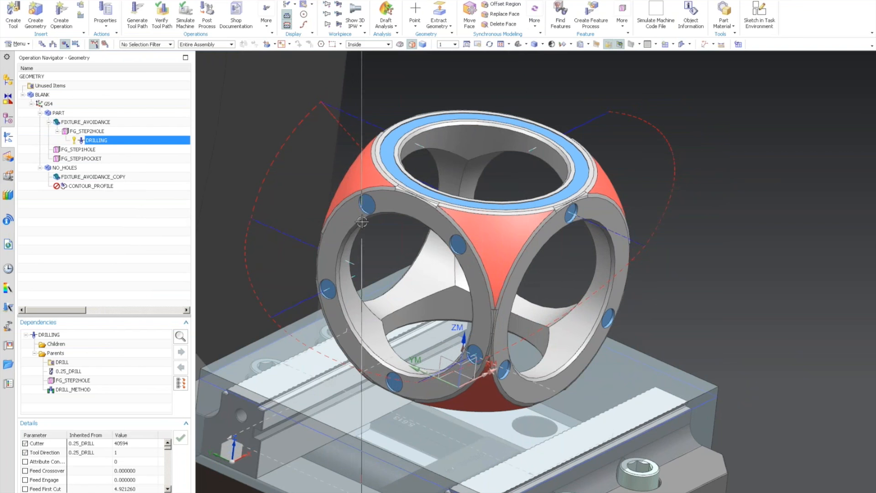
Step: Switch to the Modeling application and make the no_holes body the current feature in the model history
{"action": "left_click", "coordinate": [10, 120]}
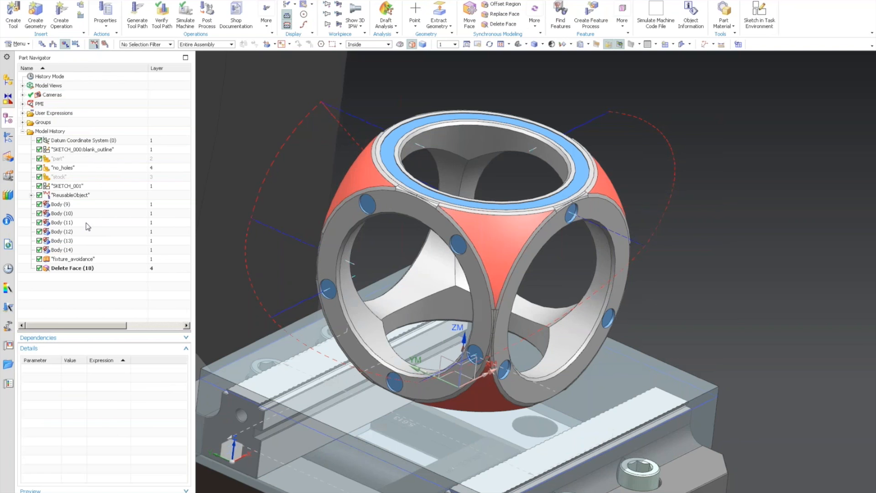
{"action": "left_click", "coordinate": [194, 1]}
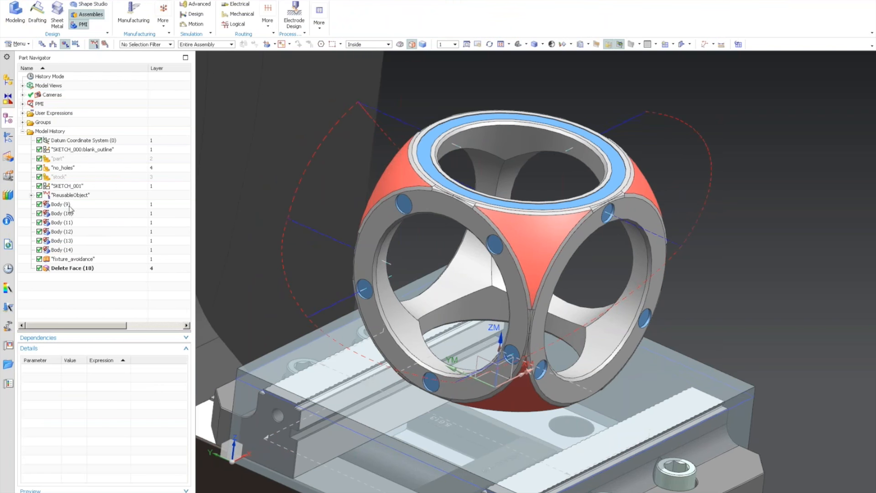
{"action": "left_click", "coordinate": [15, 14]}
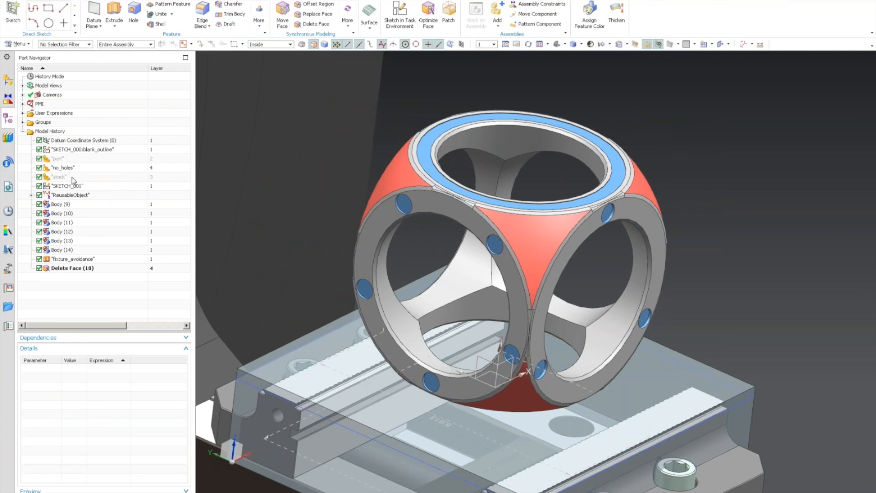
{"action": "right_click", "coordinate": [68, 169]}
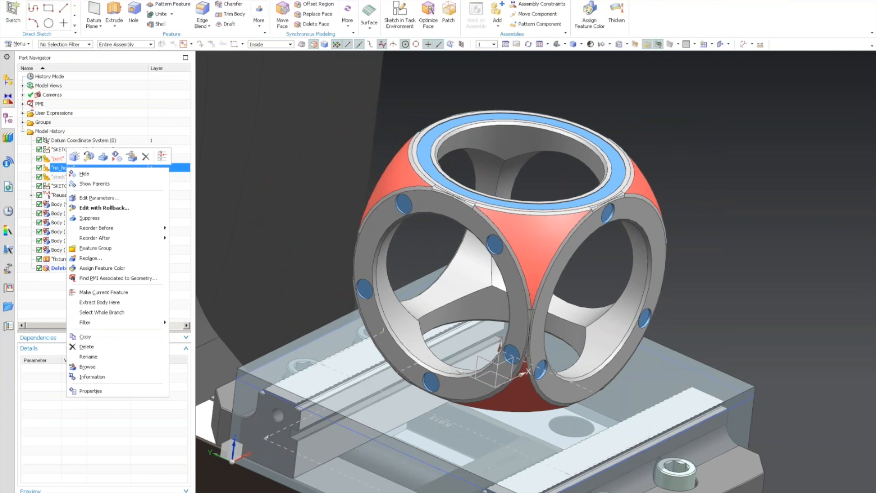
{"action": "left_click", "coordinate": [104, 292]}
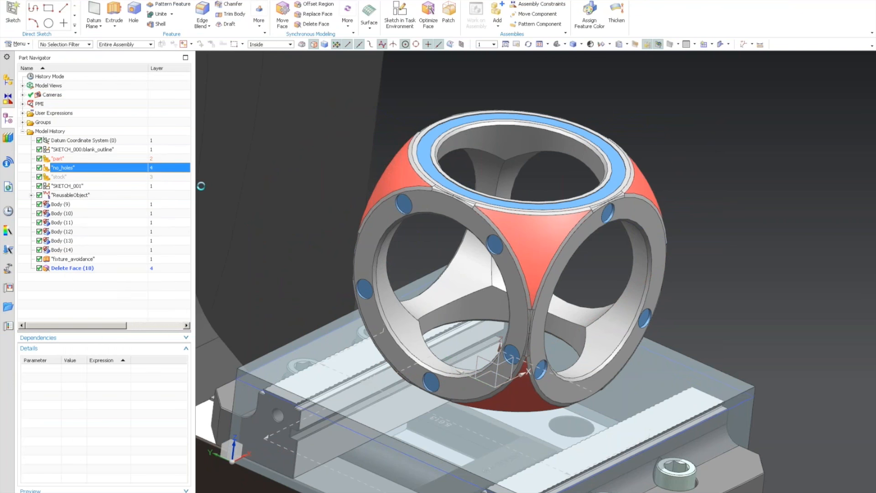
{"action": "middle_click_drag", "start_coordinate": [250, 190], "coordinate": [319, 199]}
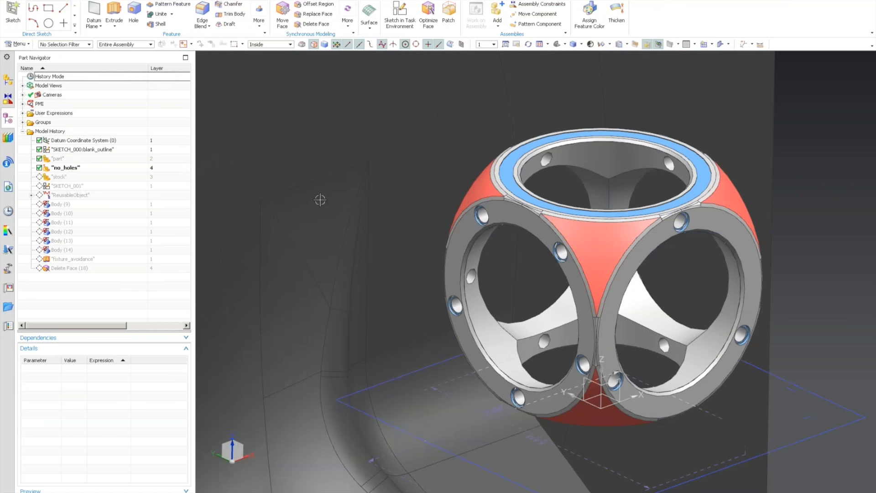
Step: Delete the small hole faces of the no_holes body, selecting holes by size up to 0.29 in with Heal enabled
{"action": "scroll", "coordinate": [327, 200], "scroll_direction": "up", "scroll_amount": 3}
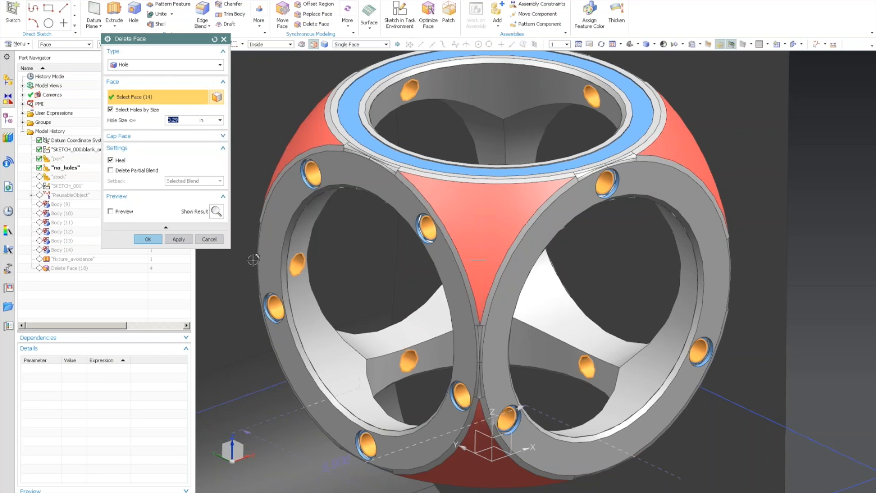
{"action": "scroll", "coordinate": [253, 259], "scroll_direction": "down", "scroll_amount": 1}
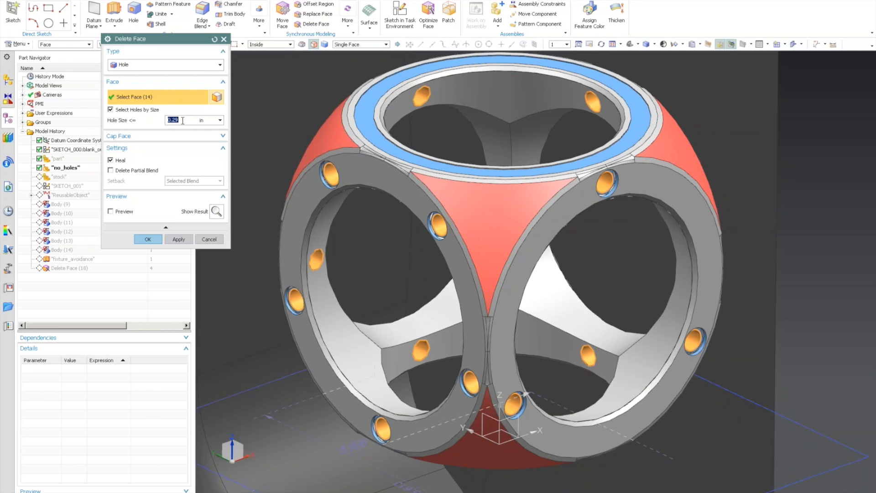
{"action": "left_click", "coordinate": [148, 240]}
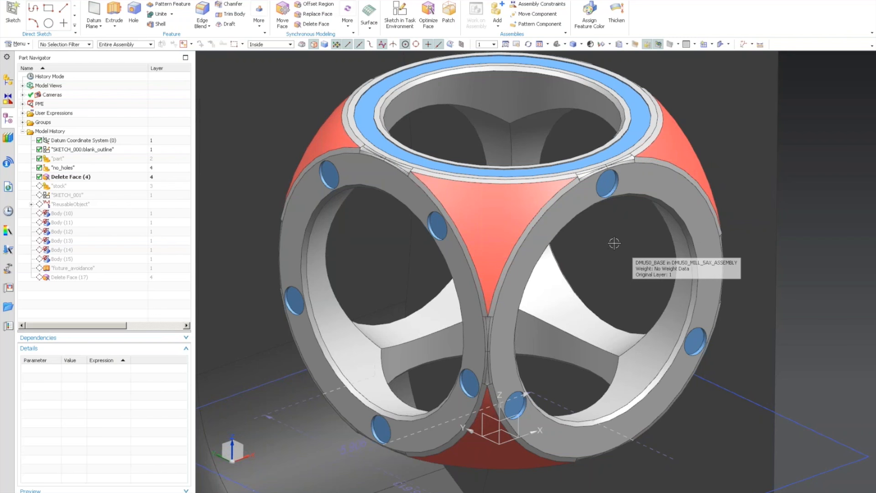
Step: Delete the newly added Delete Face feature and make the original Delete Face at the end of the history current
{"action": "right_click", "coordinate": [78, 177]}
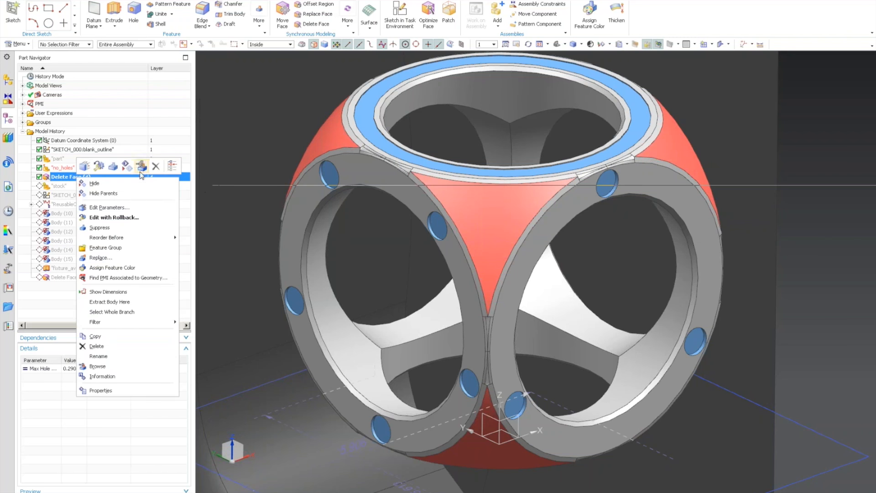
{"action": "left_click", "coordinate": [155, 167]}
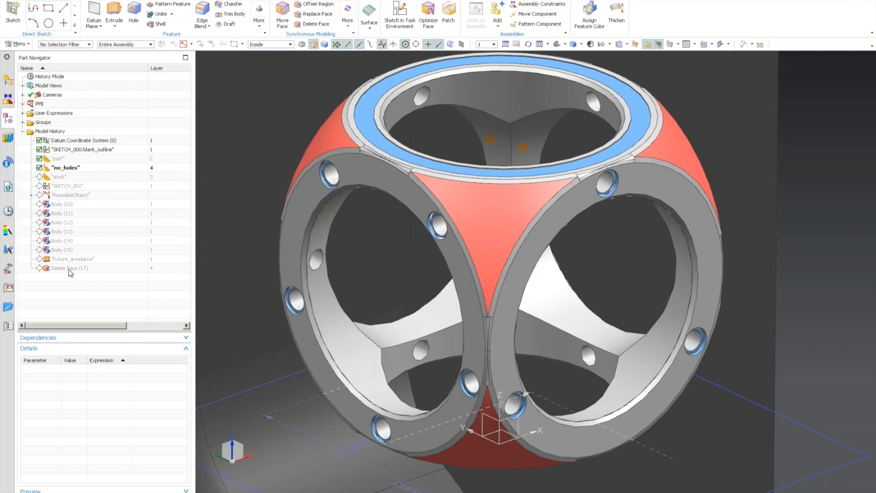
{"action": "right_click", "coordinate": [73, 270]}
{"action": "left_click", "coordinate": [101, 317]}
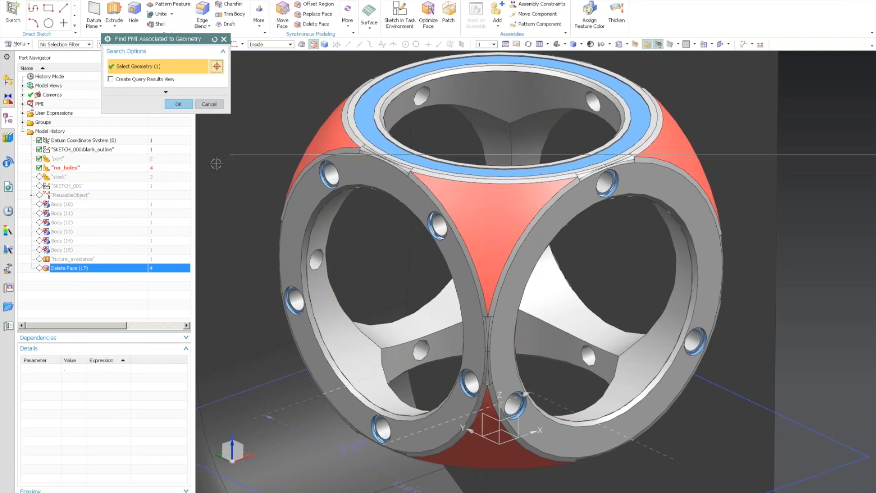
{"action": "left_click", "coordinate": [209, 104]}
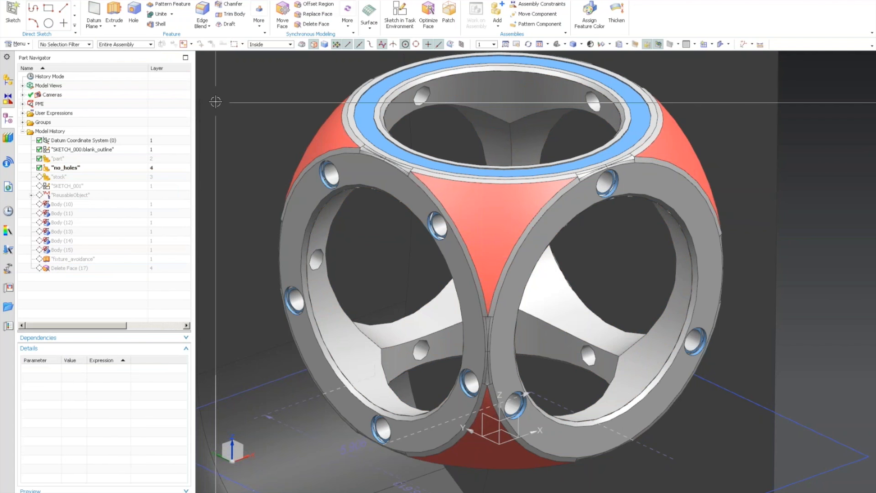
{"action": "right_click", "coordinate": [59, 270]}
{"action": "left_click", "coordinate": [84, 313]}
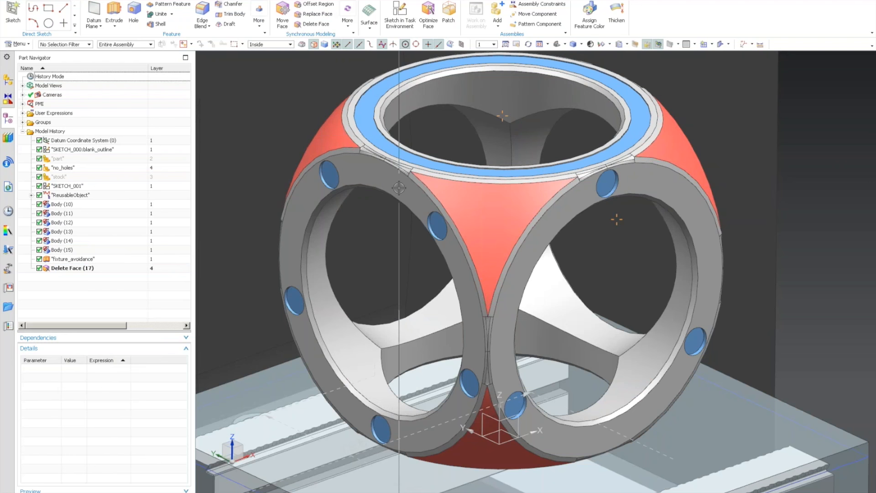
Step: Inspect the capped holes on the part, return to the Manufacturing application and set the view to a trimetric orientation
{"action": "scroll", "coordinate": [395, 197], "scroll_direction": "up", "scroll_amount": 5}
{"action": "scroll", "coordinate": [395, 196], "scroll_direction": "down", "scroll_amount": 5}
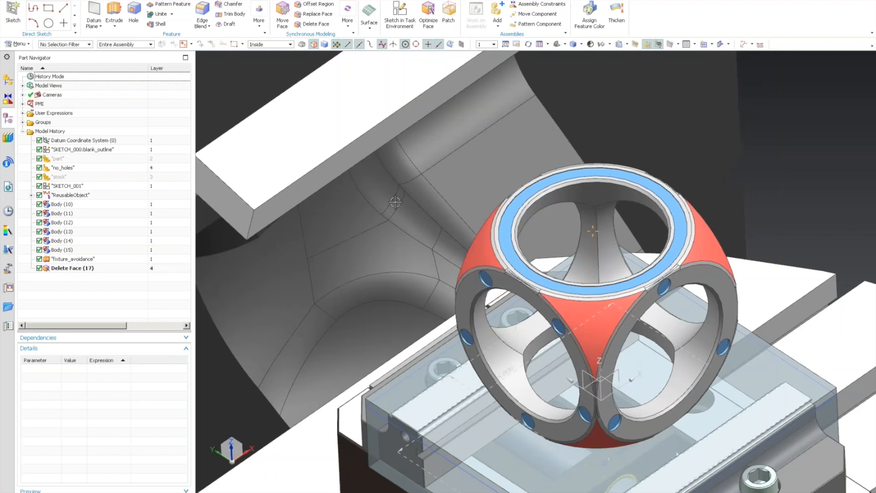
{"action": "scroll", "coordinate": [209, 163], "scroll_direction": "up", "scroll_amount": 6}
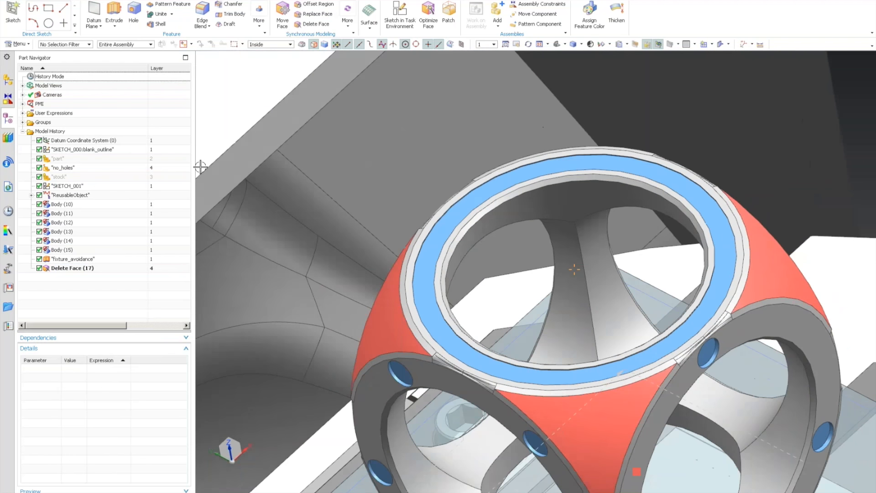
{"action": "middle_click_drag", "start_coordinate": [201, 167], "coordinate": [214, 181]}
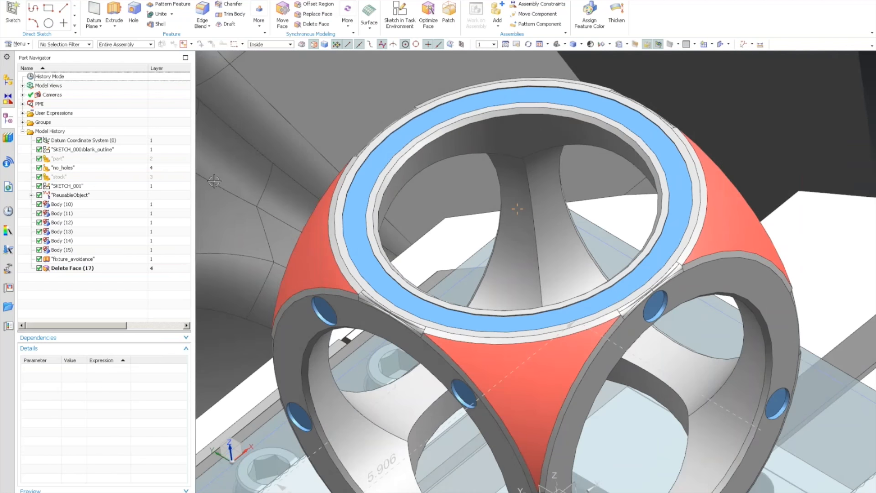
{"action": "key", "text": "ctrl+alt+m"}
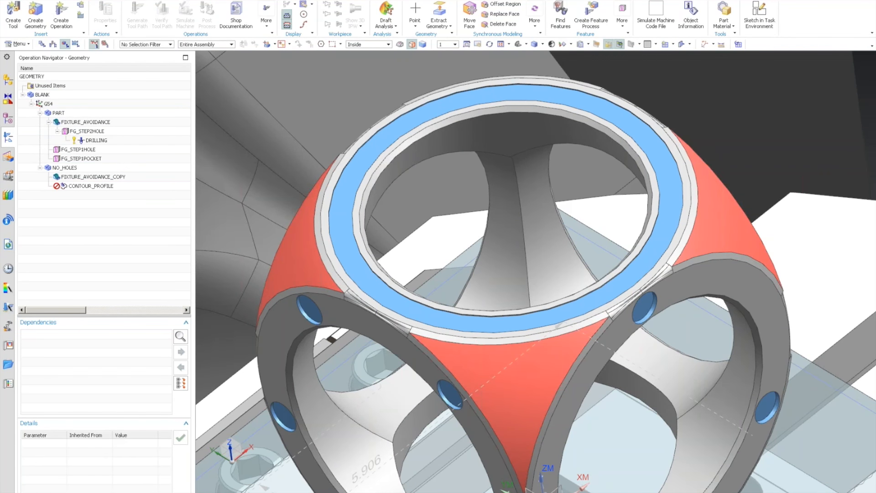
{"action": "scroll", "coordinate": [13, 18], "scroll_direction": "up", "scroll_amount": 1}
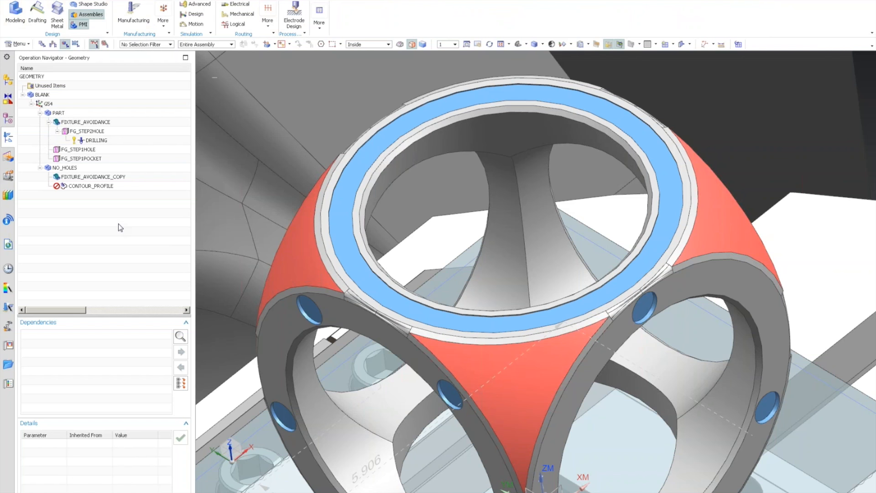
{"action": "key", "text": "Home"}
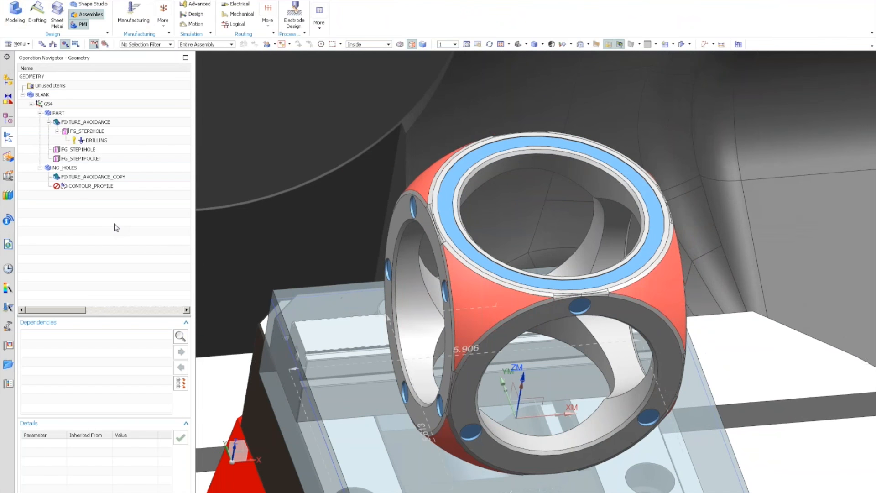
Step: Create a mill_multi-axis Contour Profile operation in the DRILL program with the 0.5_ENDMILL tool, NO_HOLES geometry and FINISH_HSM method
{"action": "left_click", "coordinate": [69, 187]}
{"action": "mouse_move", "coordinate": [68, 186]}
{"action": "left_mouse_down"}
{"action": "mouse_move", "coordinate": [78, 168]}
{"action": "mouse_move", "coordinate": [78, 188]}
{"action": "left_mouse_up"}
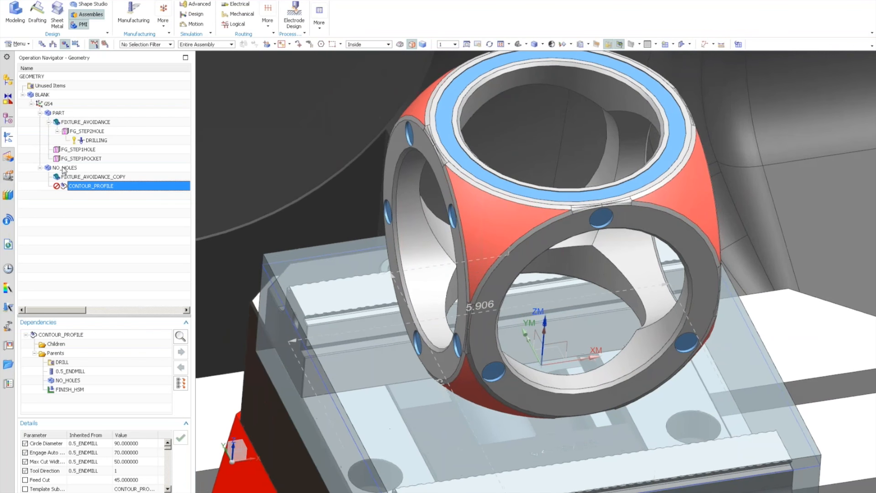
{"action": "left_click", "coordinate": [53, 44]}
{"action": "right_click", "coordinate": [72, 131]}
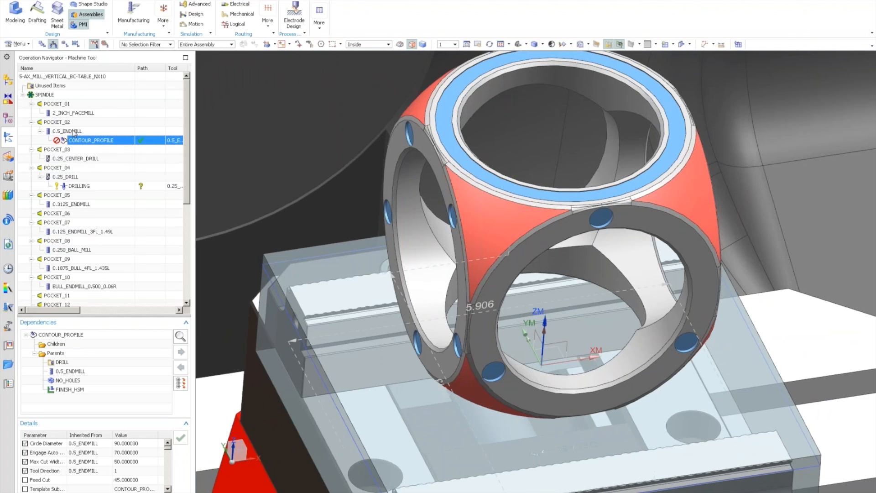
{"action": "mouse_move", "coordinate": [118, 229]}
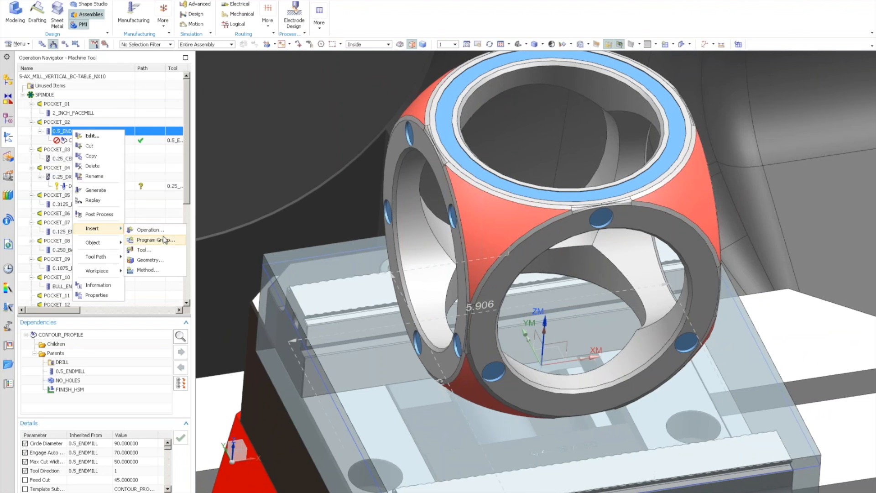
{"action": "left_click", "coordinate": [147, 230]}
{"action": "left_click", "coordinate": [157, 64]}
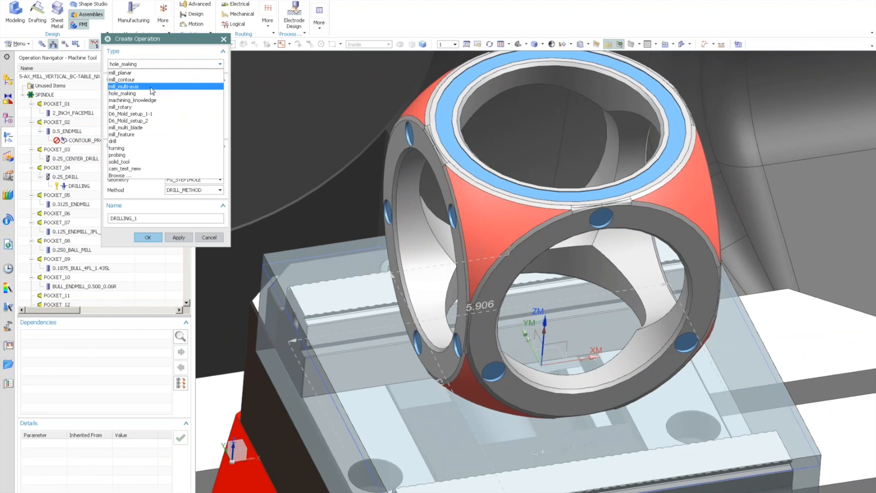
{"action": "left_click", "coordinate": [151, 87]}
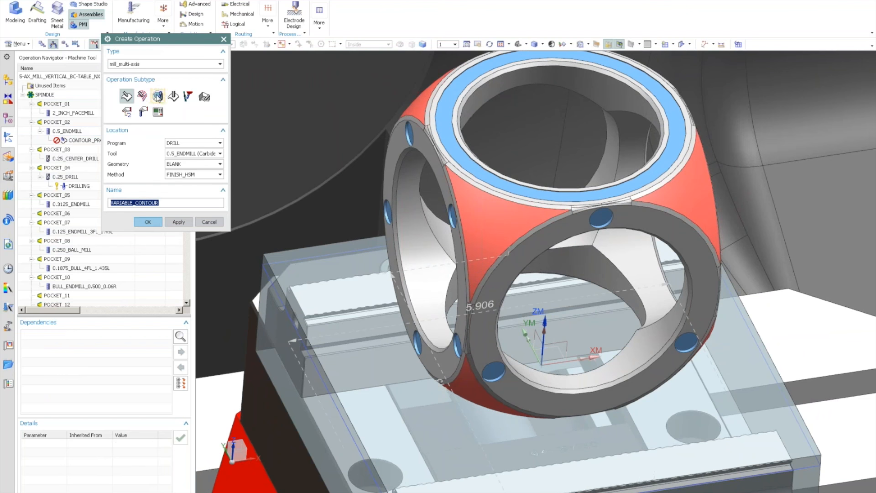
{"action": "left_click", "coordinate": [158, 95]}
{"action": "left_click", "coordinate": [192, 165]}
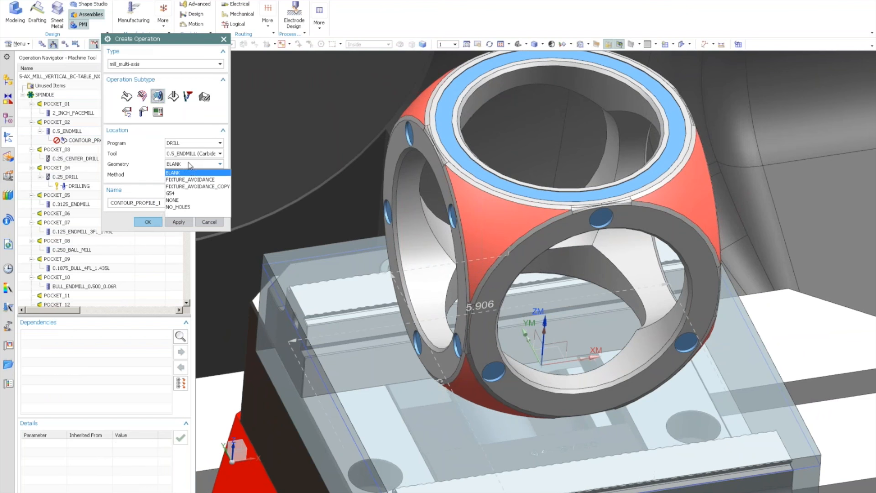
{"action": "left_click", "coordinate": [194, 208]}
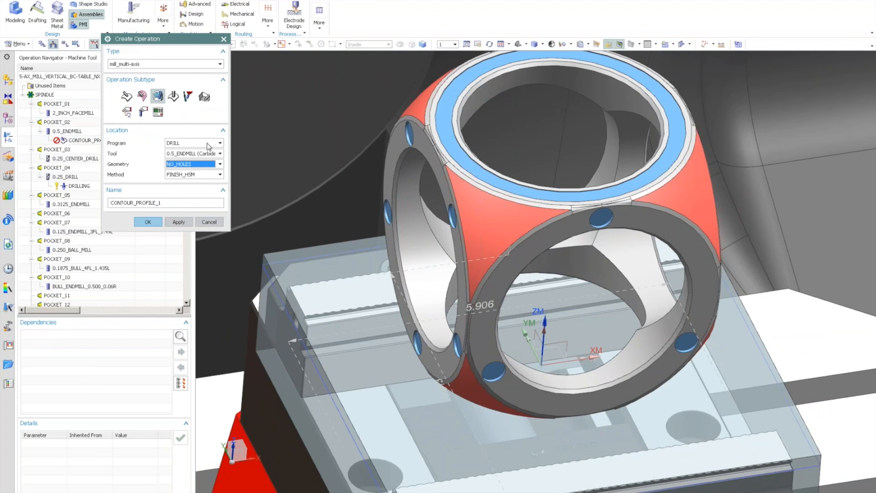
{"action": "left_click", "coordinate": [147, 222]}
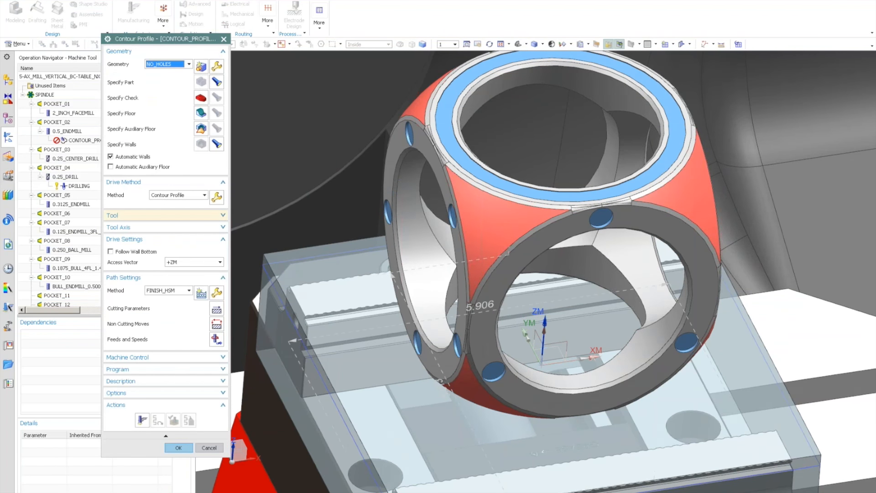
Step: Disable Automatic Walls and specify the inner cylindrical face of the part's top ring as the wall geometry
{"action": "scroll", "coordinate": [550, 196], "scroll_direction": "down", "scroll_amount": 1}
{"action": "left_click", "coordinate": [111, 156]}
{"action": "middle_click_drag", "start_coordinate": [550, 196], "coordinate": [508, 184]}
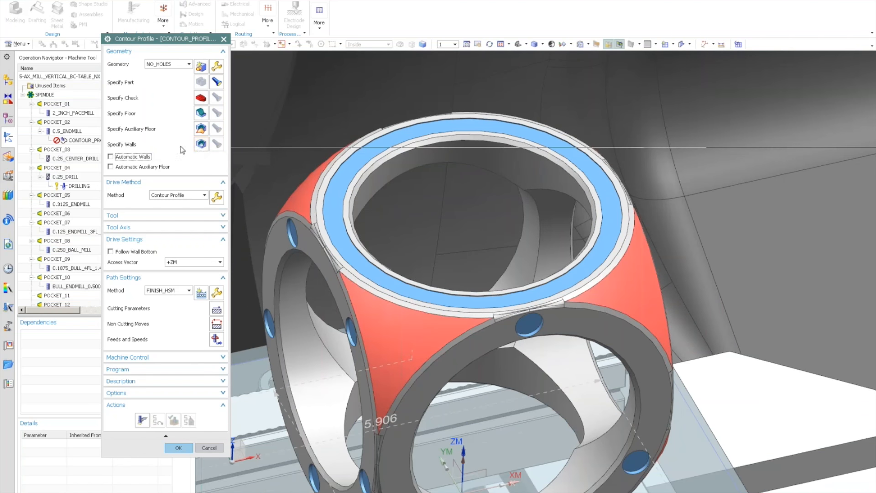
{"action": "left_click", "coordinate": [202, 144]}
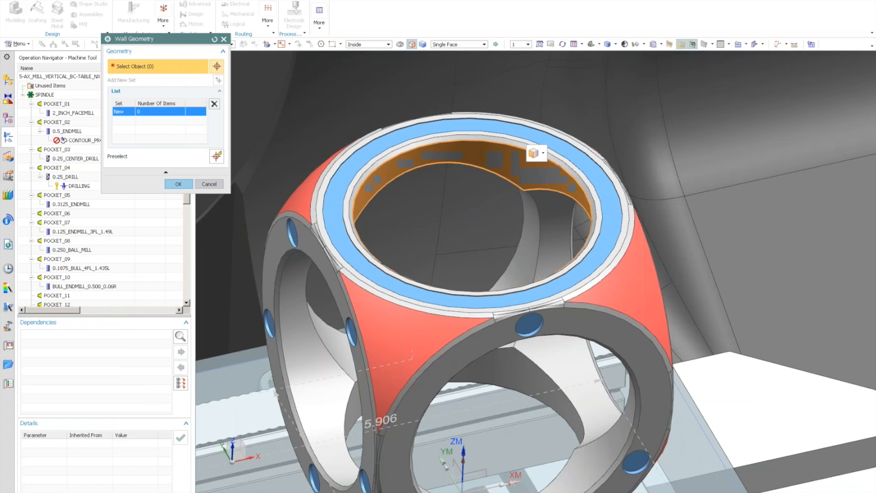
{"action": "left_click", "coordinate": [529, 149]}
{"action": "left_click", "coordinate": [178, 184]}
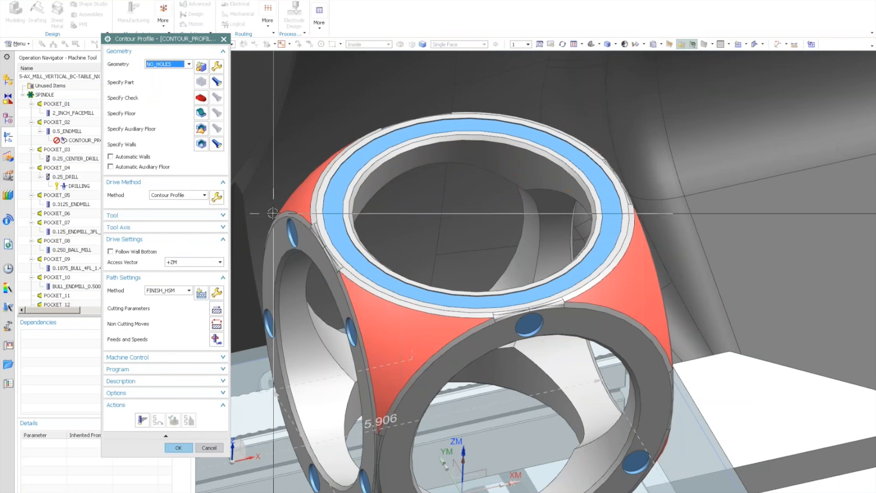
Step: Enable Automatic Auxiliary Floor and generate the contour profile toolpath
{"action": "middle_click_drag", "start_coordinate": [278, 190], "coordinate": [329, 215]}
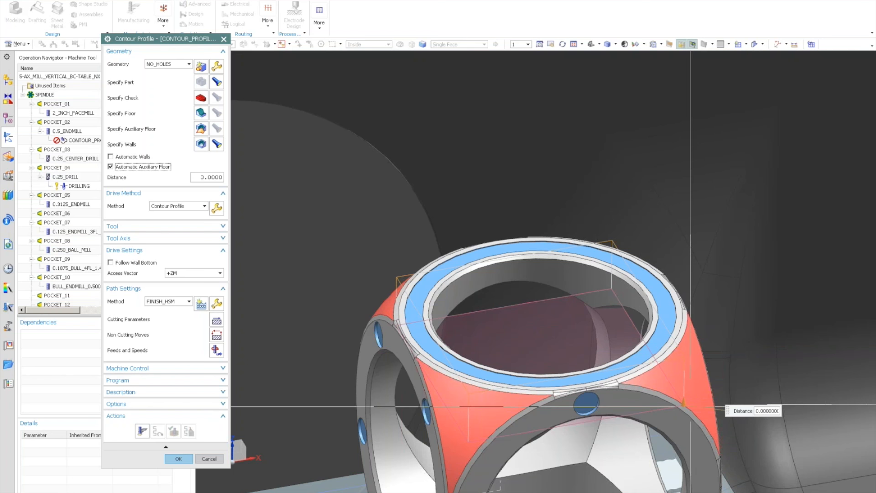
{"action": "left_click", "coordinate": [141, 433]}
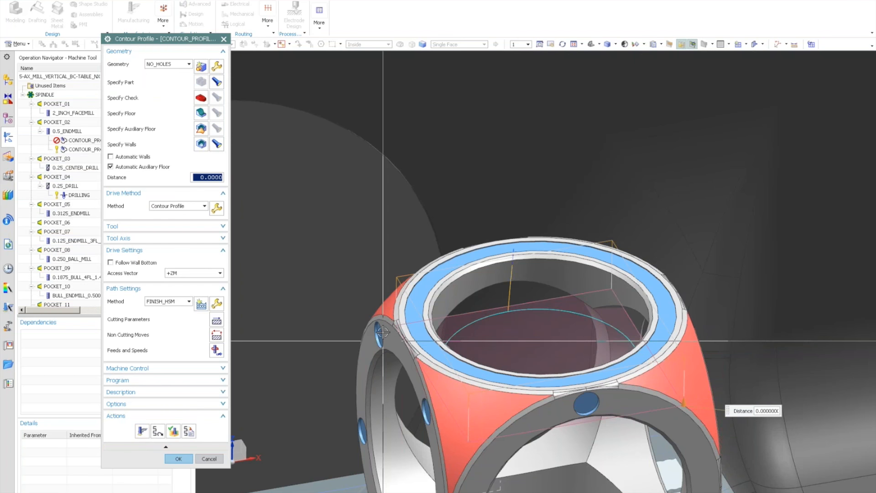
{"action": "scroll", "coordinate": [381, 337], "scroll_direction": "down", "scroll_amount": 2}
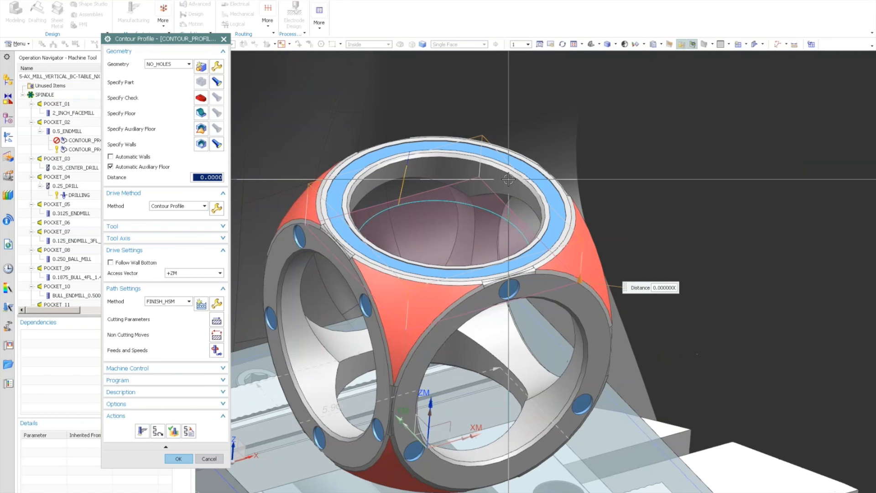
Step: Verify the contour profile toolpath by stepping the tool through the replay to the last motion
{"action": "left_click", "coordinate": [142, 431]}
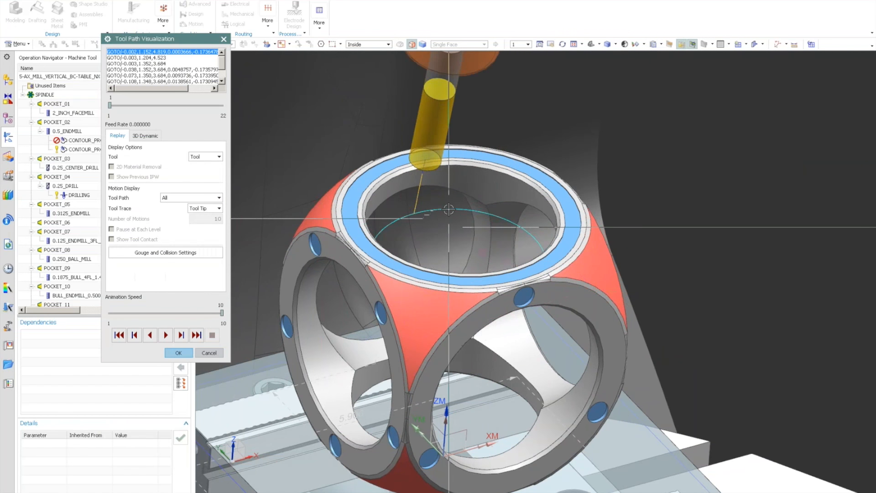
{"action": "left_click", "coordinate": [449, 227]}
{"action": "left_click", "coordinate": [181, 335]}
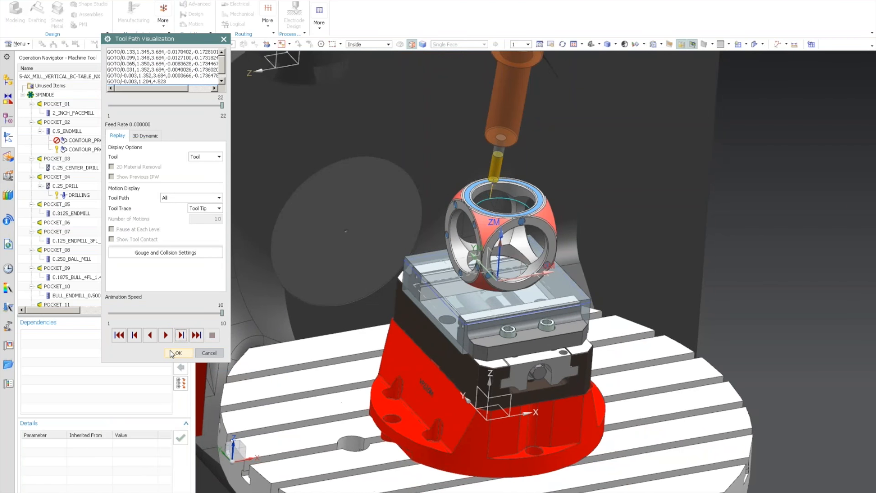
{"action": "left_click", "coordinate": [179, 353]}
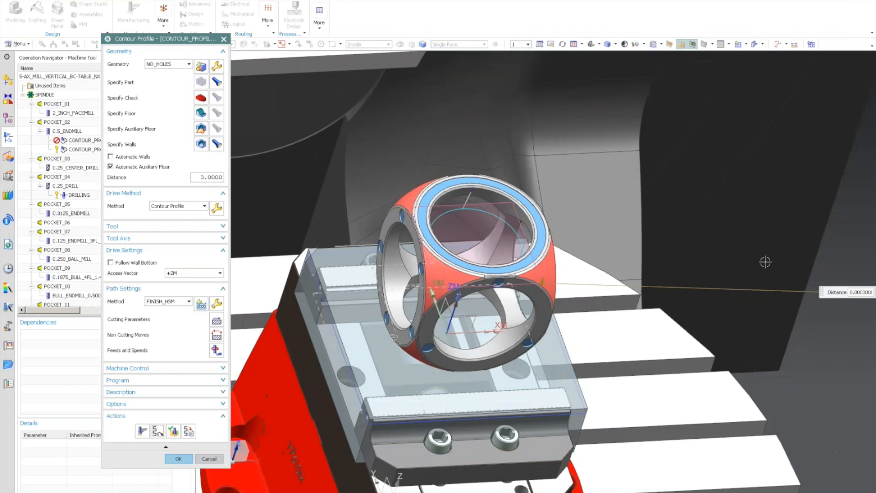
Step: Set a rotation reference for viewing the contour profile toolpath up close
{"action": "right_click", "coordinate": [820, 302]}
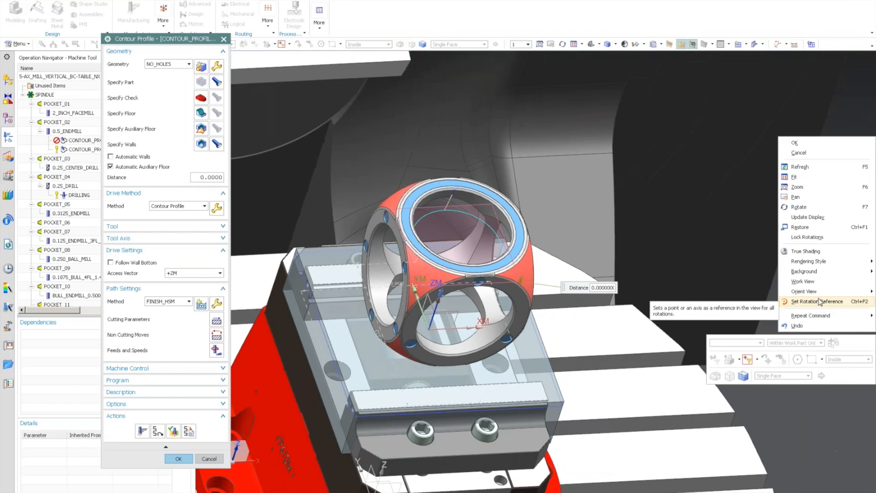
{"action": "left_click", "coordinate": [820, 302]}
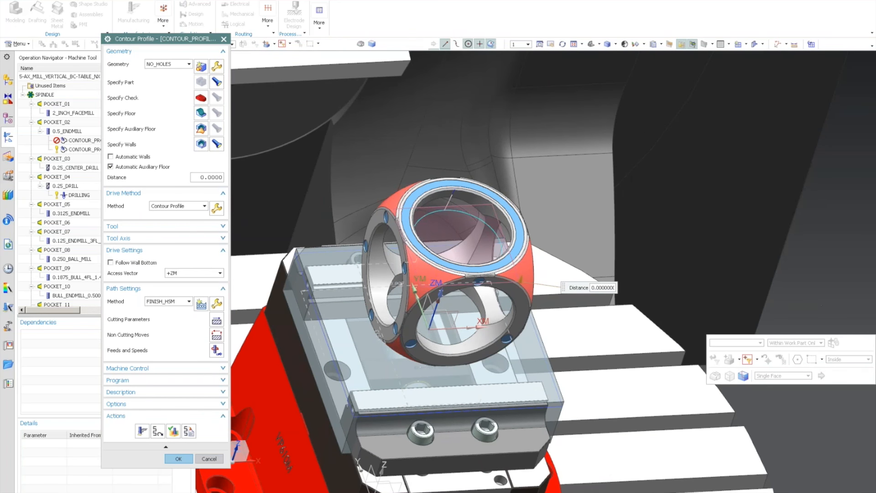
{"action": "scroll", "coordinate": [491, 249], "scroll_direction": "up", "scroll_amount": 8}
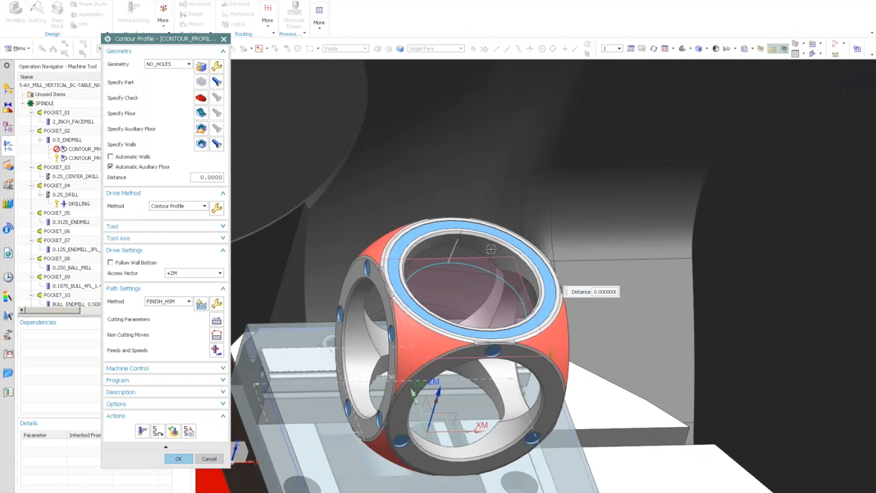
{"action": "key", "text": "Escape"}
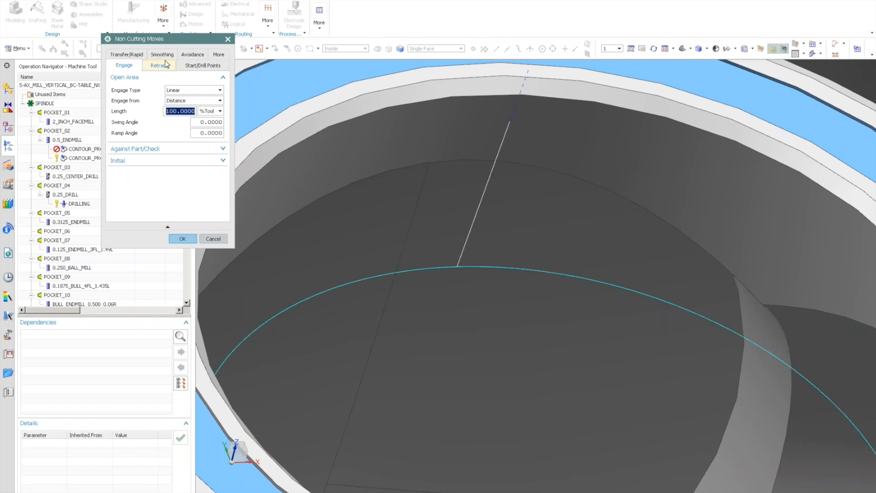
Step: Enable Override with Smooth Connections and Apply Corners Smoothing in the non-cutting moves, and regenerate the toolpath
{"action": "left_click", "coordinate": [162, 65]}
{"action": "left_click", "coordinate": [114, 90]}
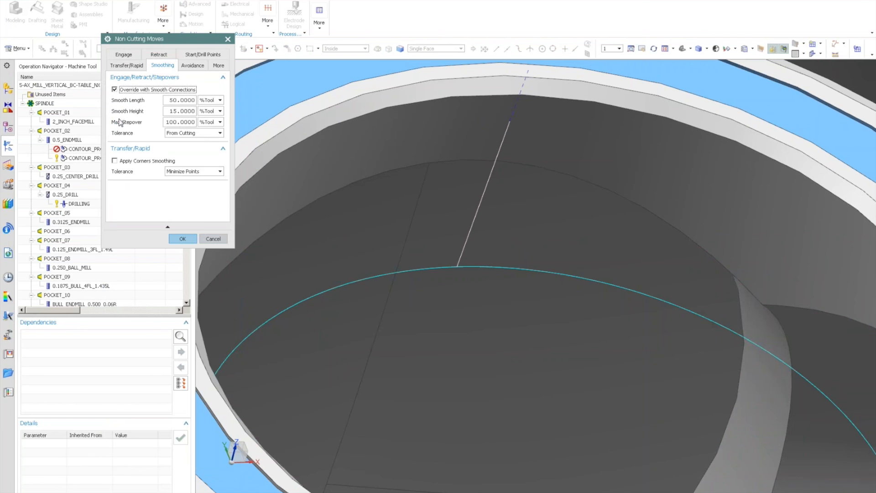
{"action": "left_click", "coordinate": [114, 161]}
{"action": "left_click", "coordinate": [179, 238]}
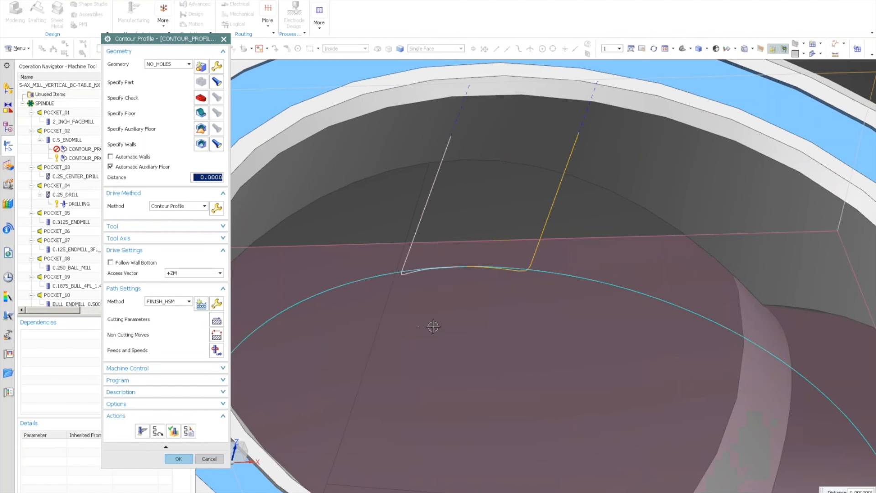
Step: Examine the smoothed engage and retract moves inside the top ring from above and at an angle
{"action": "scroll", "coordinate": [433, 326], "scroll_direction": "down", "scroll_amount": 5}
{"action": "scroll", "coordinate": [432, 325], "scroll_direction": "up", "scroll_amount": 6}
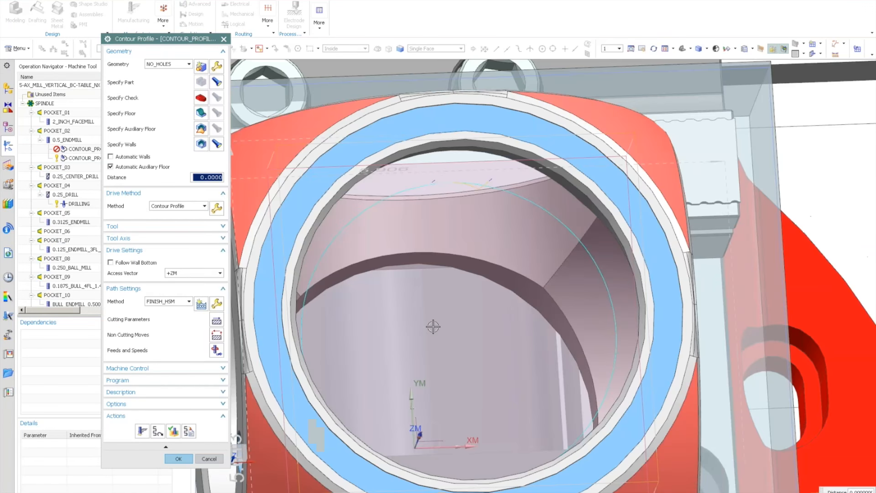
{"action": "scroll", "coordinate": [452, 310], "scroll_direction": "up", "scroll_amount": 1}
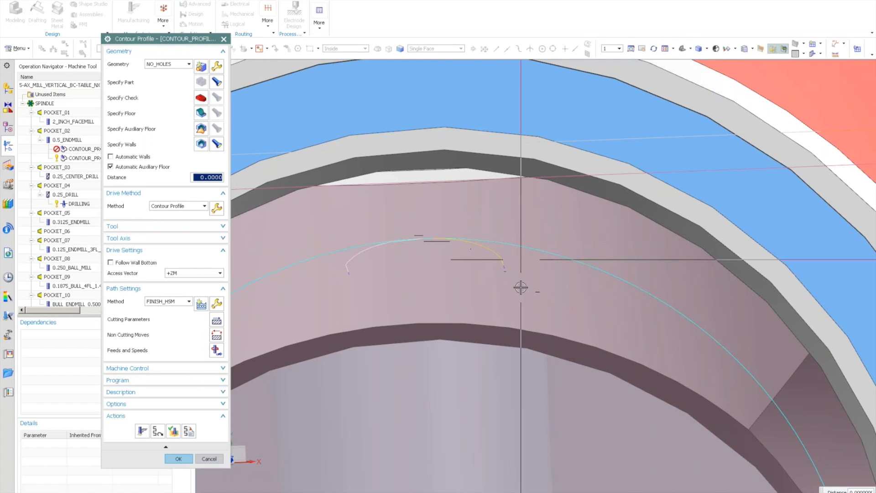
{"action": "scroll", "coordinate": [521, 287], "scroll_direction": "down", "scroll_amount": 1}
{"action": "scroll", "coordinate": [520, 287], "scroll_direction": "down", "scroll_amount": 8}
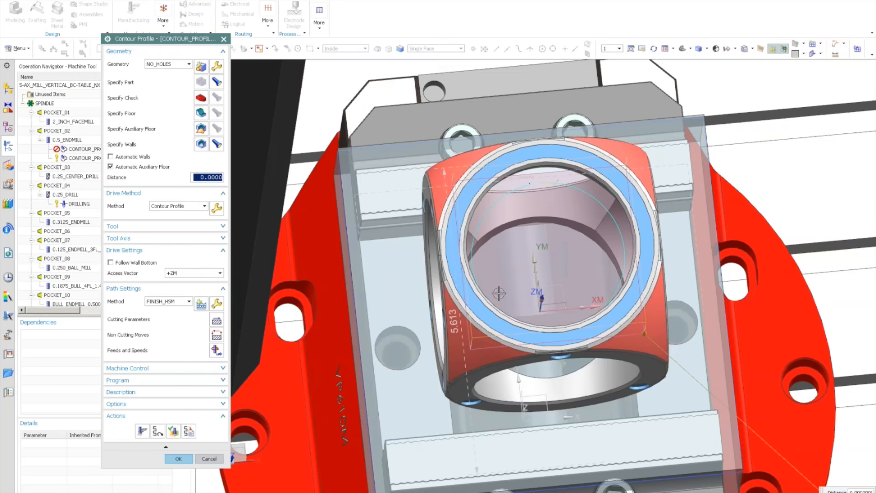
{"action": "middle_click_drag", "start_coordinate": [499, 293], "coordinate": [467, 285]}
{"action": "scroll", "coordinate": [502, 274], "scroll_direction": "up", "scroll_amount": 3}
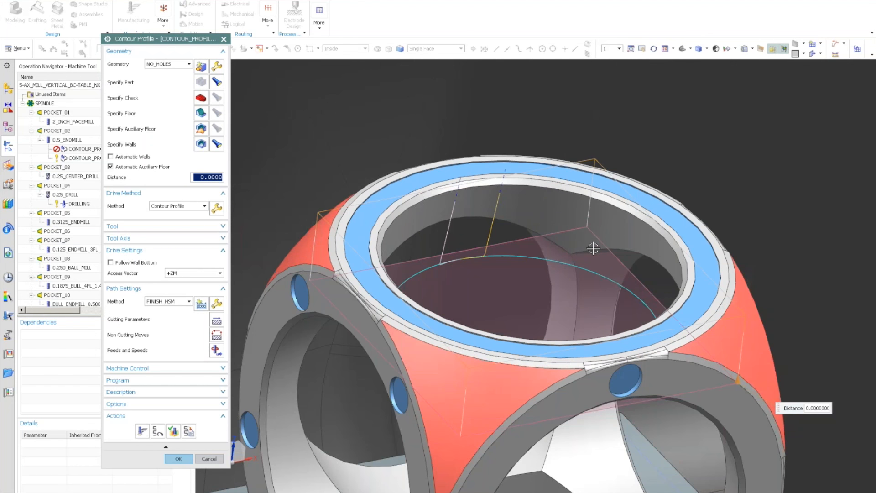
Step: Offset the automatic auxiliary floor by a distance of -0.1, regenerate the toolpath and accept the operation
{"action": "middle_click_drag", "start_coordinate": [593, 248], "coordinate": [657, 355]}
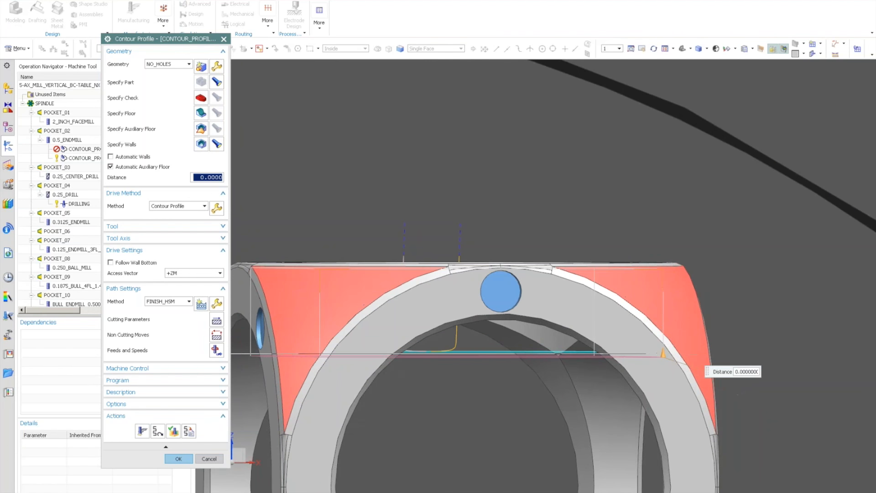
{"action": "left_click_drag", "start_coordinate": [662, 354], "coordinate": [660, 364]}
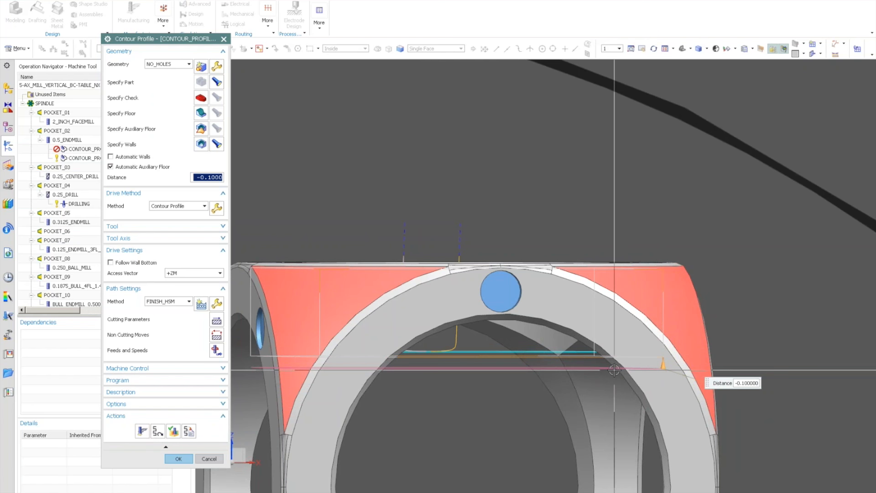
{"action": "left_click", "coordinate": [142, 431]}
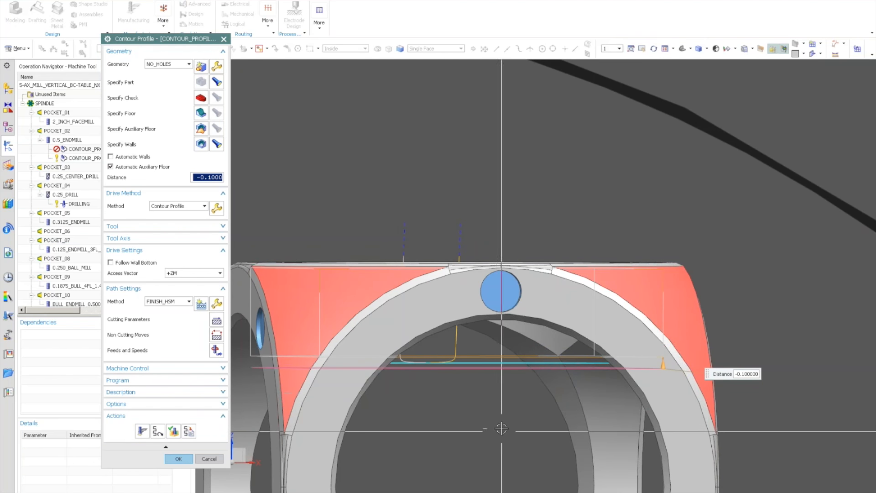
{"action": "middle_click_drag", "start_coordinate": [500, 431], "coordinate": [499, 431]}
{"action": "scroll", "coordinate": [498, 431], "scroll_direction": "down", "scroll_amount": 2}
{"action": "scroll", "coordinate": [498, 430], "scroll_direction": "down", "scroll_amount": 3}
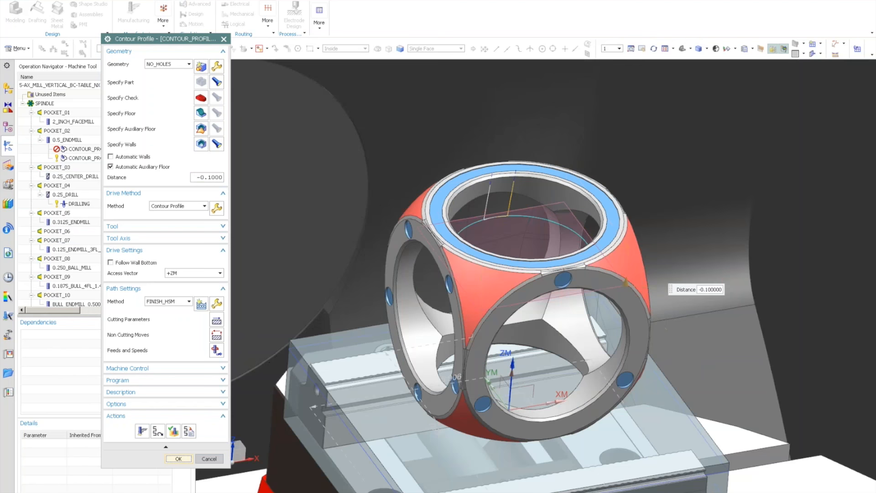
{"action": "left_click", "coordinate": [178, 459]}
Step: Show the program order, expand the DRILL group and move the old CONTOUR_PROFILE operation to Unused Items
{"action": "middle_click_drag", "start_coordinate": [413, 294], "coordinate": [426, 276]}
{"action": "left_click", "coordinate": [42, 45]}
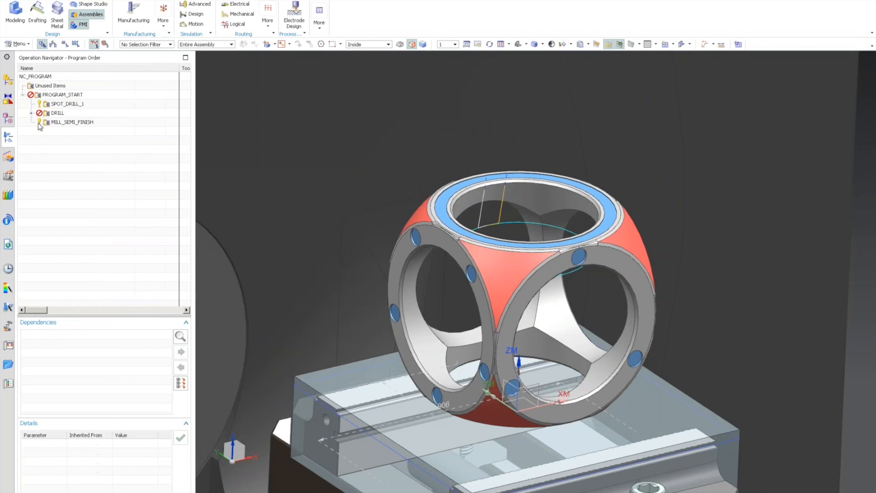
{"action": "left_click", "coordinate": [30, 113]}
{"action": "left_click", "coordinate": [53, 123]}
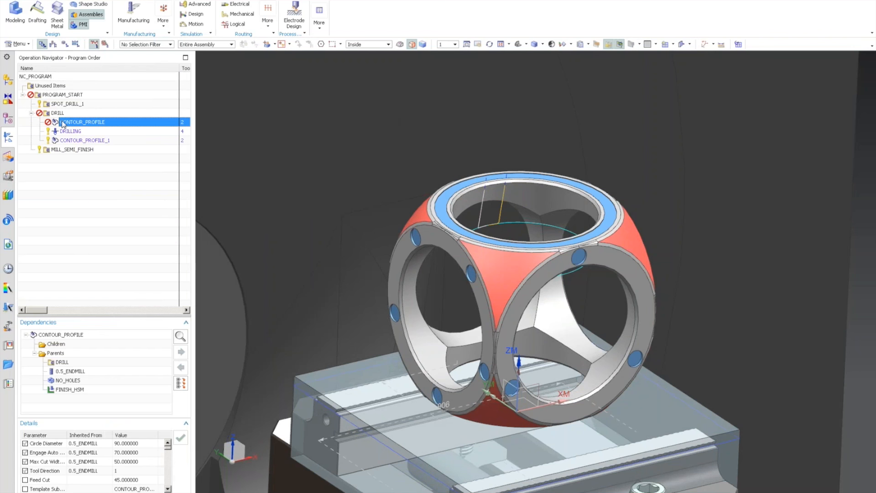
{"action": "left_click_drag", "start_coordinate": [52, 86], "coordinate": [50, 85]}
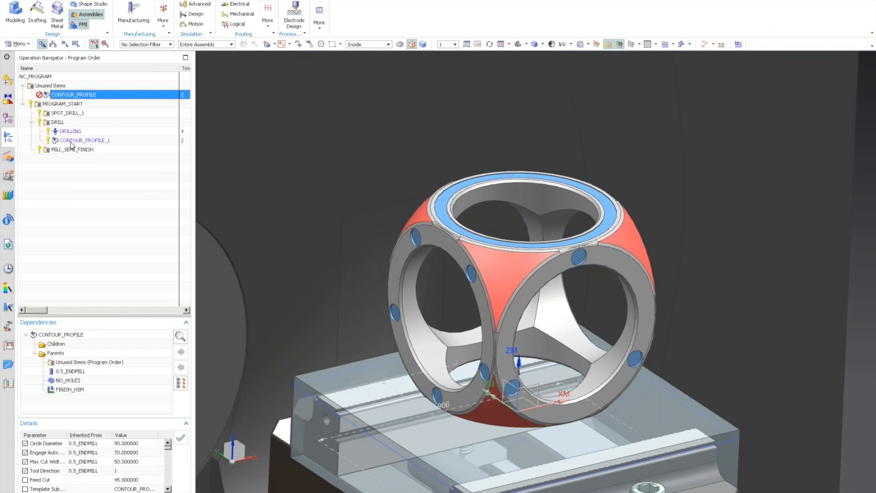
Step: Duplicate the CONTOUR_PROFILE_1 operation within the DRILL group
{"action": "right_click", "coordinate": [73, 140]}
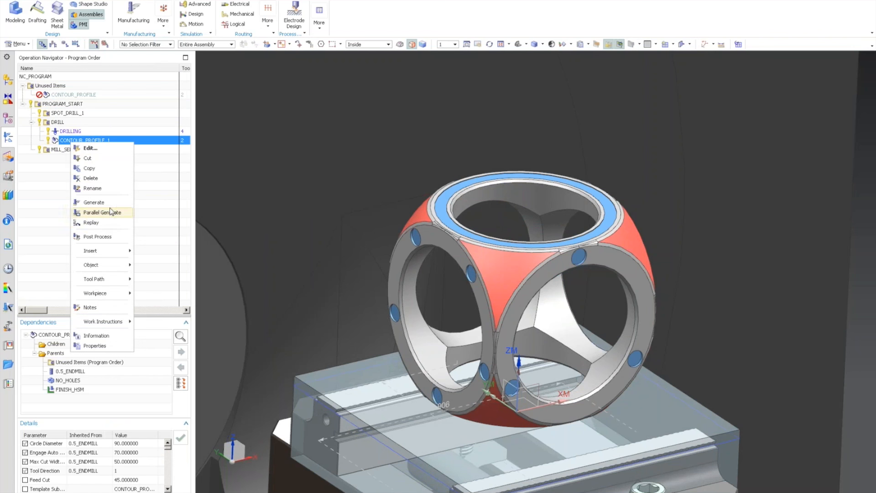
{"action": "left_click", "coordinate": [89, 142]}
{"action": "right_click", "coordinate": [88, 143]}
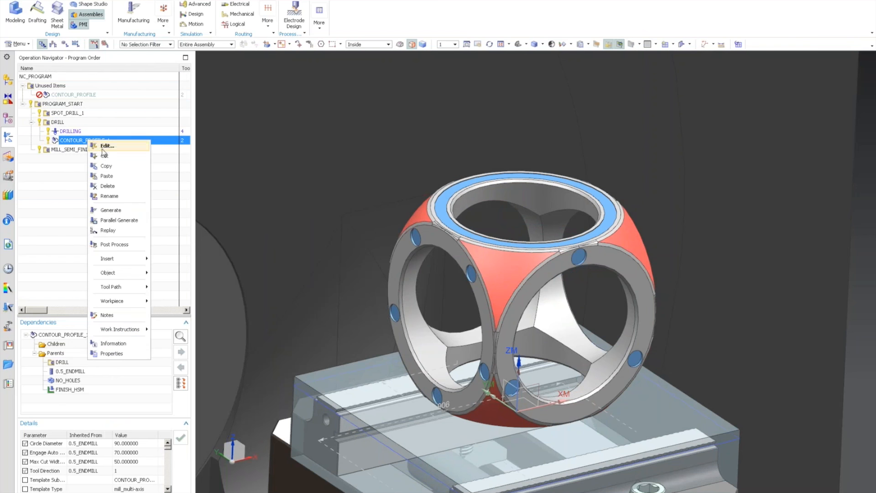
{"action": "left_click", "coordinate": [104, 176]}
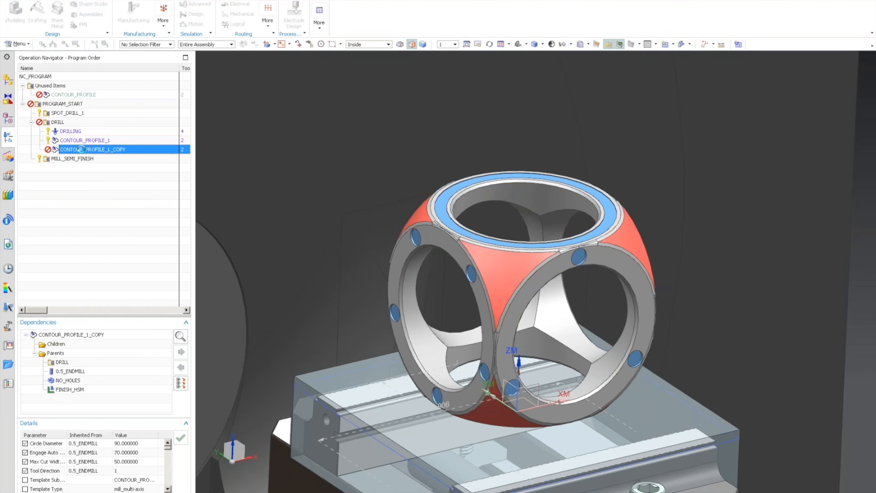
Step: Replace the copied operation's wall geometry with the inner wall of the side ring facing -YM, and generate the toolpath
{"action": "scroll", "coordinate": [533, 262], "scroll_direction": "up", "scroll_amount": 2}
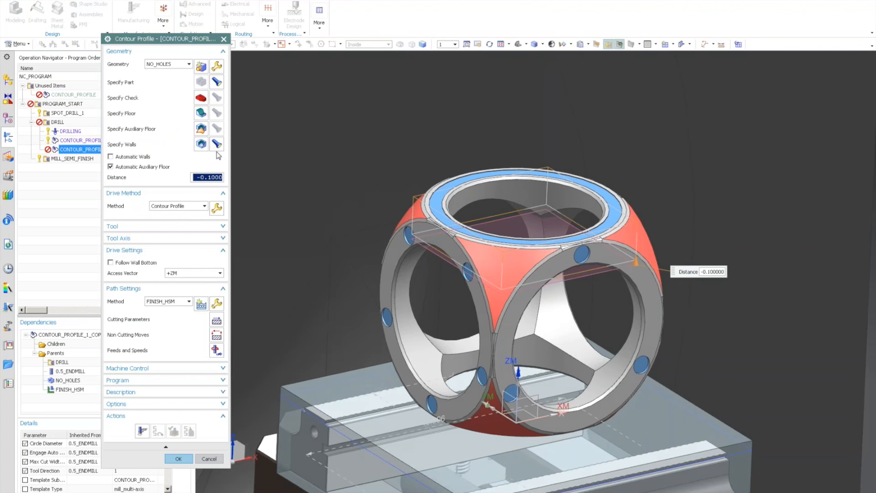
{"action": "left_click", "coordinate": [201, 144]}
{"action": "left_click", "coordinate": [501, 192]}
{"action": "left_click", "coordinate": [650, 352]}
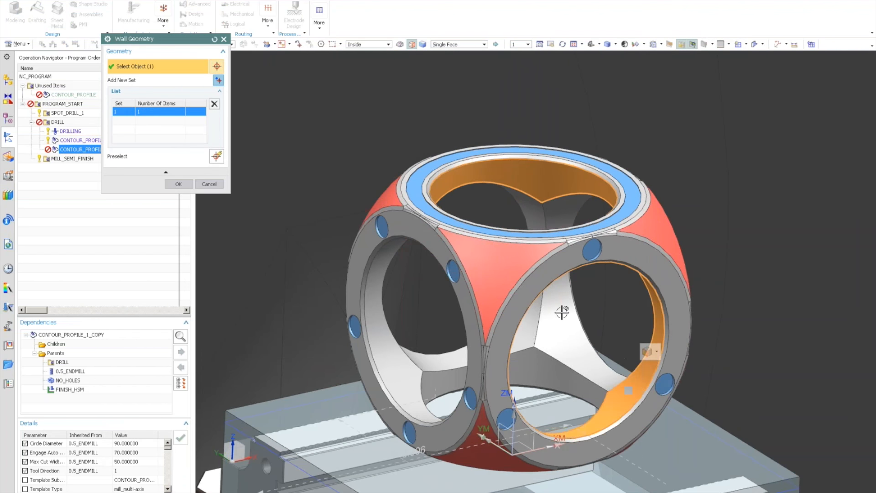
{"action": "left_click", "coordinate": [180, 183]}
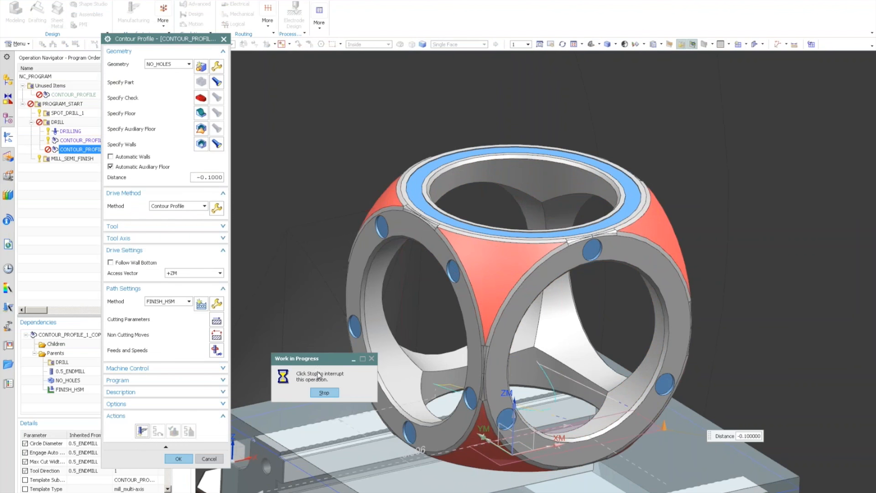
{"action": "left_click", "coordinate": [438, 258]}
Step: Set the access vector to Specify, define it from the side ring's geometry, regenerate and accept the operation
{"action": "left_click", "coordinate": [201, 273]}
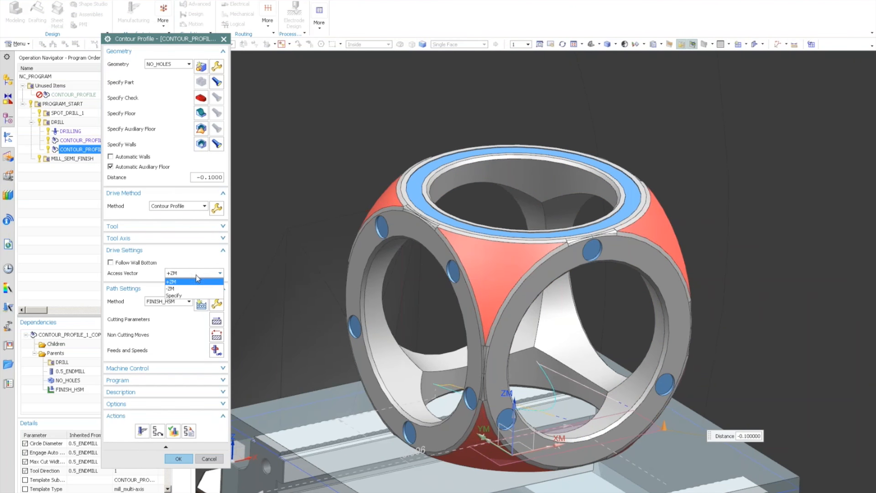
{"action": "left_click", "coordinate": [184, 298]}
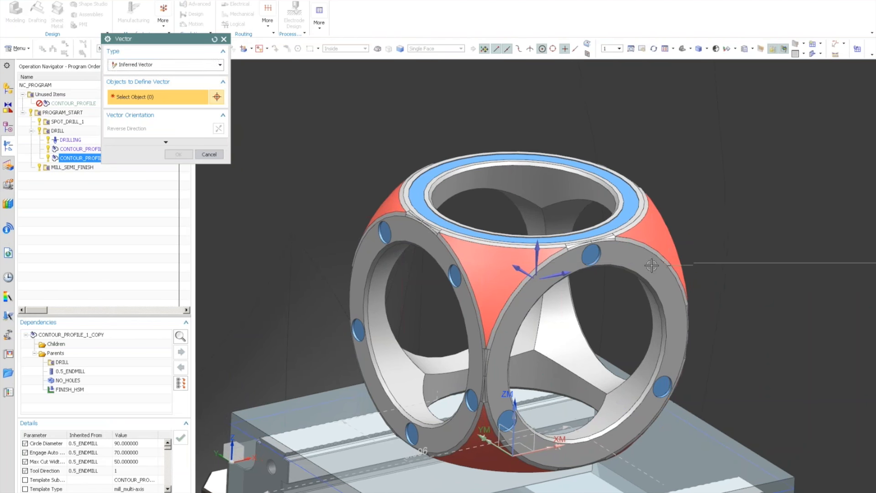
{"action": "left_click", "coordinate": [505, 320]}
{"action": "left_click", "coordinate": [180, 155]}
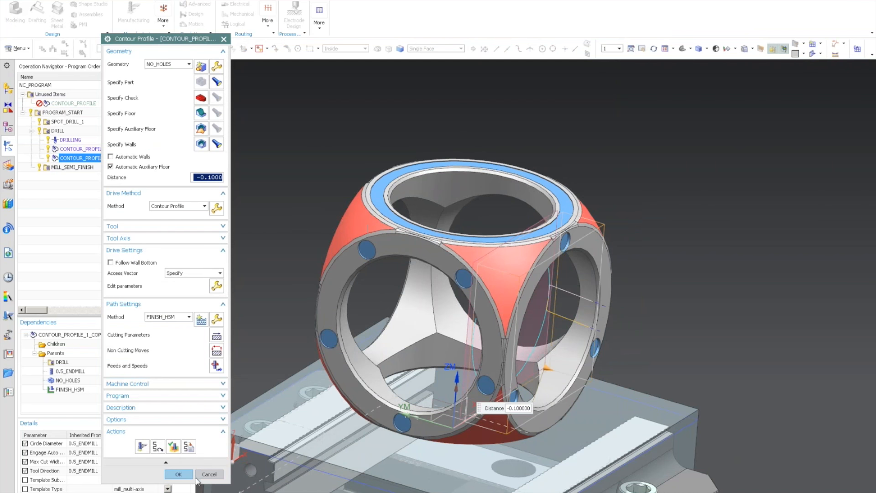
{"action": "left_click", "coordinate": [179, 474]}
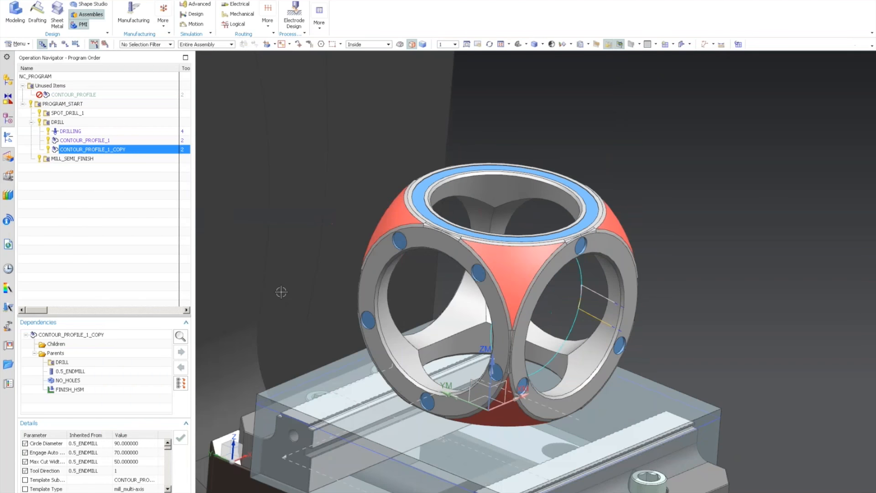
Step: Switch the Operation Navigator to the geometry view and delete the CONTOUR_PROFILE and CONTOUR_PROFILE_1_COPY operations
{"action": "middle_click_drag", "start_coordinate": [281, 292], "coordinate": [492, 298]}
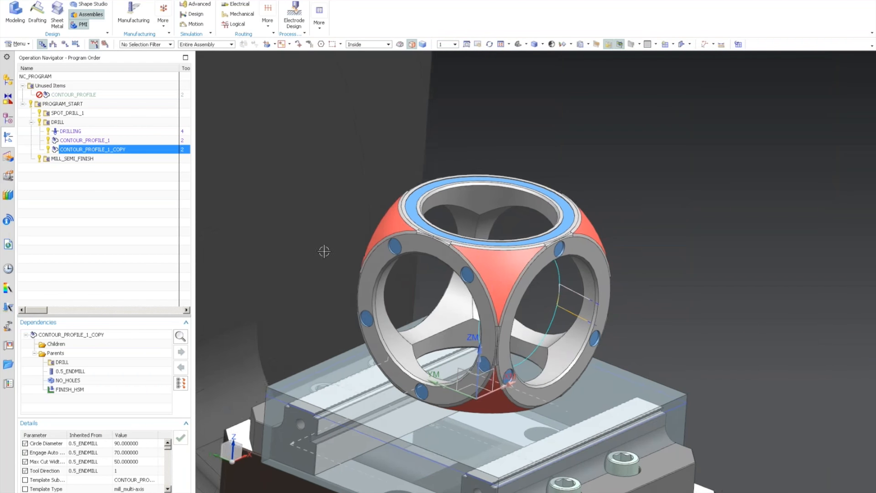
{"action": "right_click", "coordinate": [114, 190]}
{"action": "left_click", "coordinate": [103, 200]}
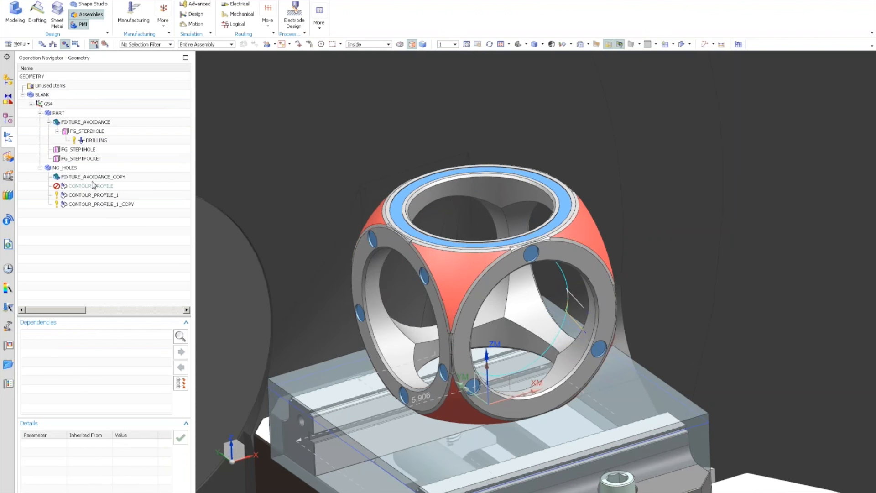
{"action": "right_click", "coordinate": [81, 169]}
{"action": "left_click", "coordinate": [46, 233]}
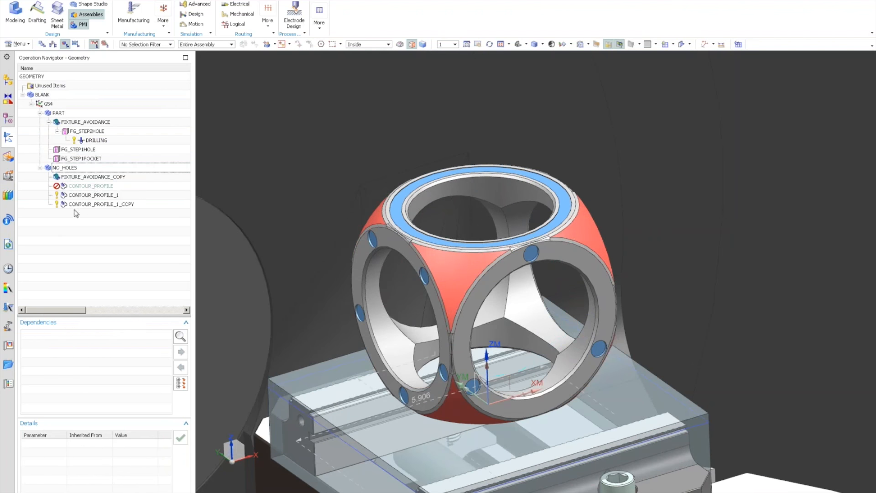
{"action": "right_click", "coordinate": [95, 185]}
{"action": "left_click", "coordinate": [111, 213]}
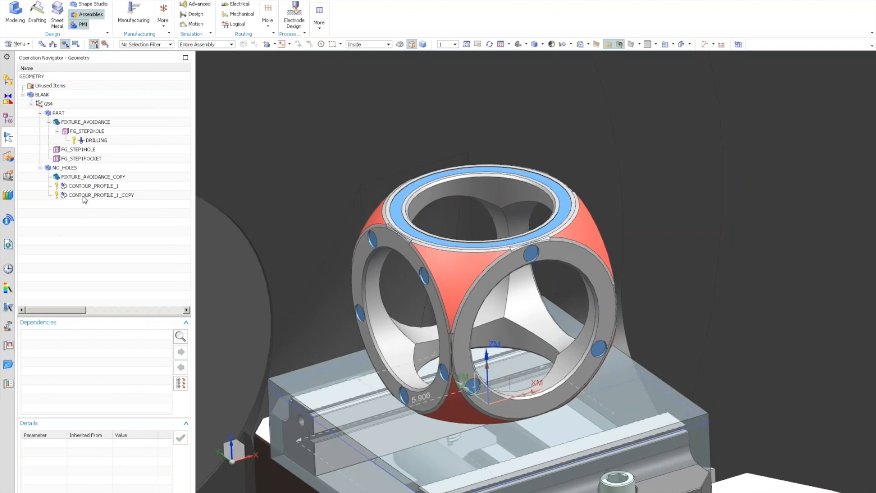
{"action": "right_click", "coordinate": [84, 198]}
{"action": "left_click", "coordinate": [102, 218]}
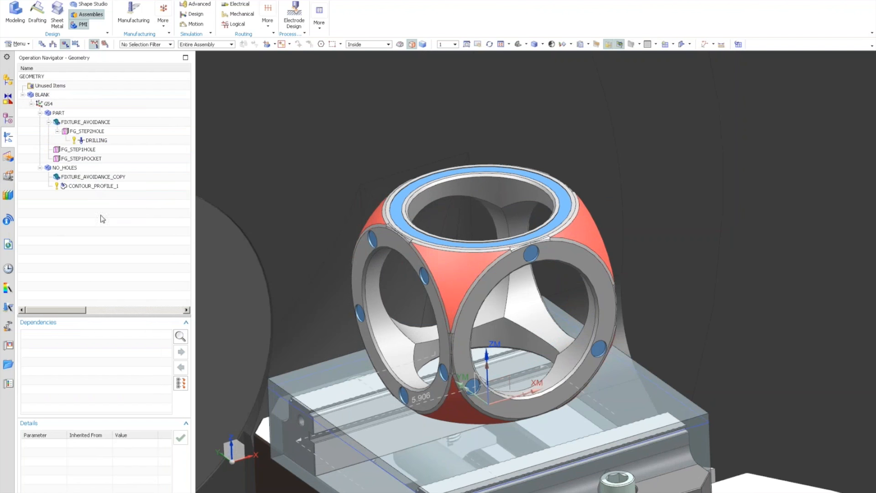
Step: Move the CONTOUR_PROFILE_1 operation to Unused Items
{"action": "left_click", "coordinate": [89, 187]}
{"action": "left_click_drag", "start_coordinate": [69, 86], "coordinate": [71, 86]}
{"action": "left_click", "coordinate": [89, 187]}
Step: Insert a mill_multi-axis MILL_AREA geometry group under NO_HOLES
{"action": "right_click", "coordinate": [70, 177]}
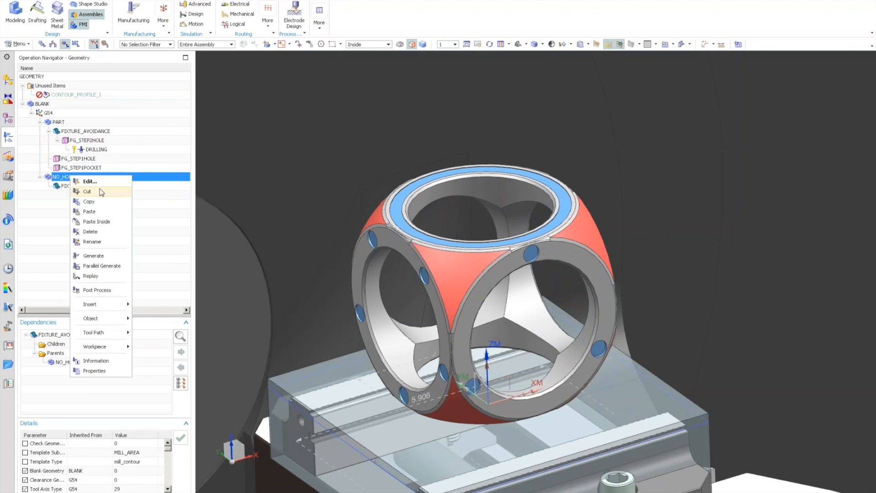
{"action": "mouse_move", "coordinate": [109, 304]}
{"action": "left_click", "coordinate": [153, 335]}
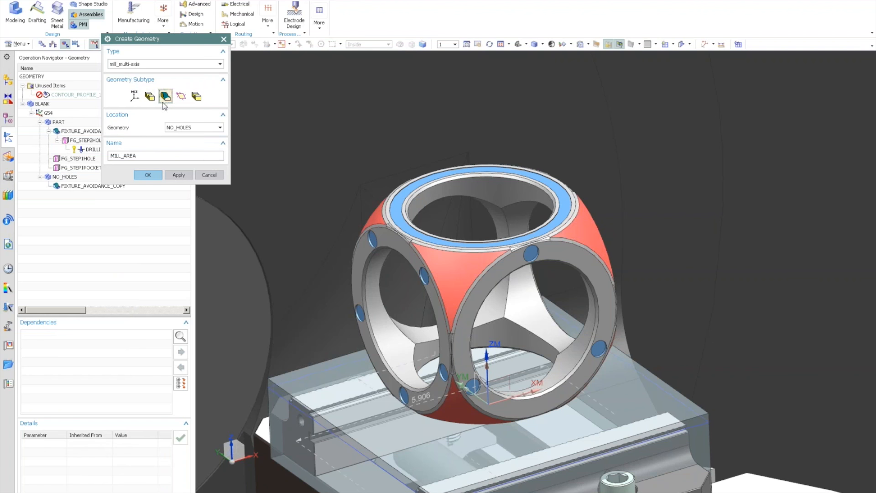
{"action": "left_click", "coordinate": [147, 175]}
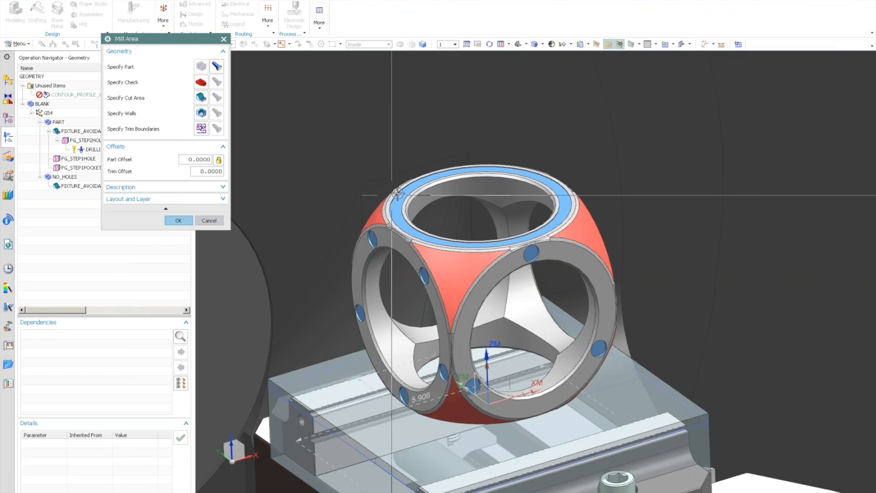
Step: Specify the inner wall of the top ring as the mill area's wall geometry and accept it
{"action": "left_click", "coordinate": [201, 113]}
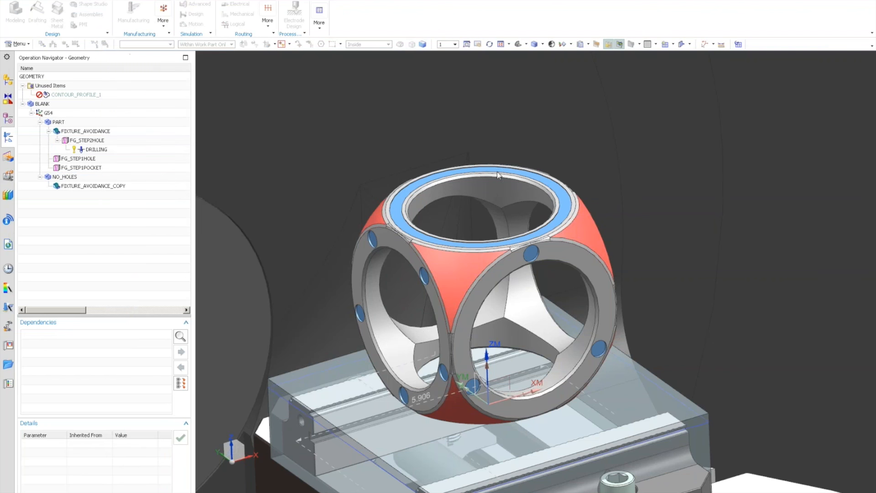
{"action": "left_click", "coordinate": [479, 187]}
{"action": "left_click", "coordinate": [179, 185]}
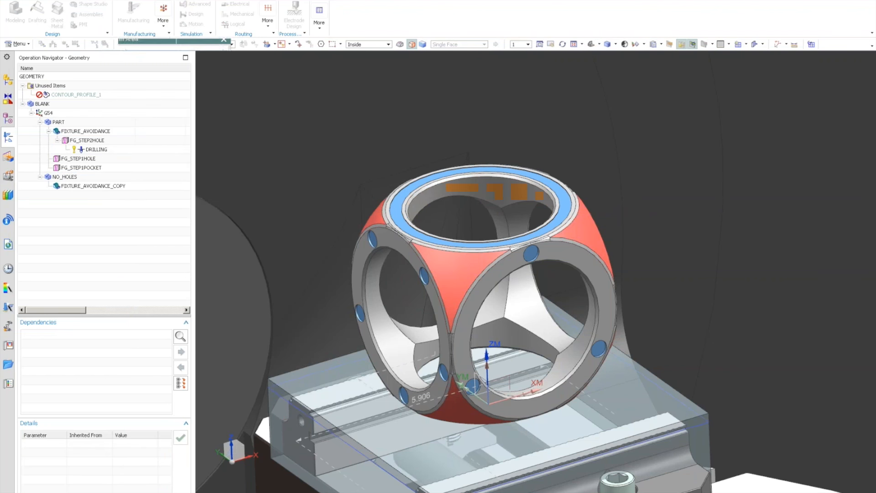
{"action": "left_click", "coordinate": [178, 223]}
Step: Duplicate the MILL_AREA geometry group under NO_HOLES
{"action": "right_click", "coordinate": [82, 195]}
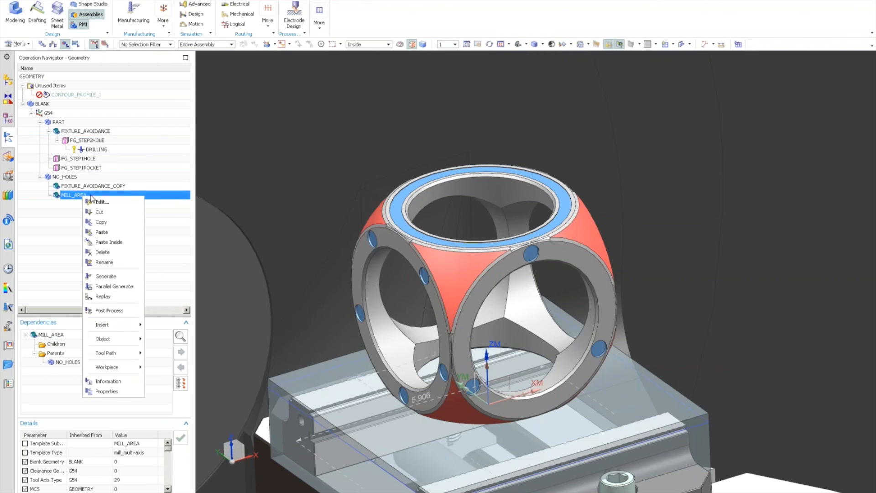
{"action": "left_click", "coordinate": [120, 219]}
{"action": "right_click", "coordinate": [96, 196]}
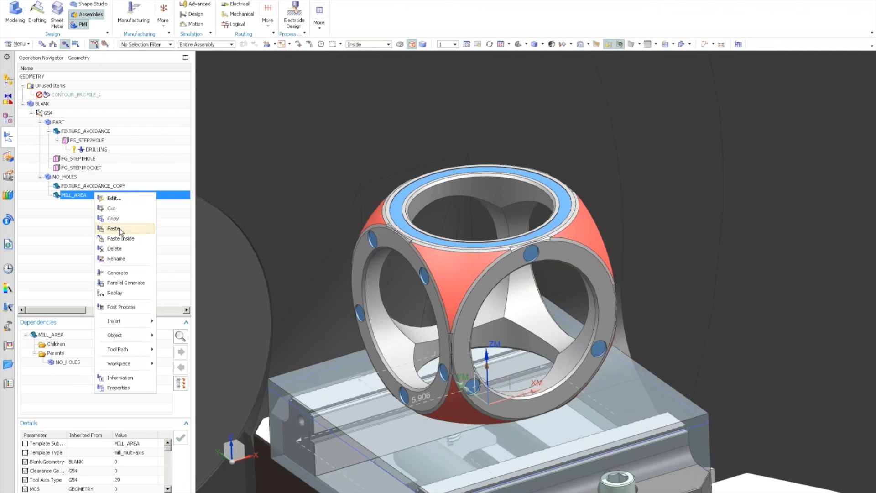
{"action": "left_click", "coordinate": [113, 228]}
Step: Replace the walls of MILL_AREA_COPY with the inner wall of the side ring facing -YM
{"action": "double_click", "coordinate": [78, 204]}
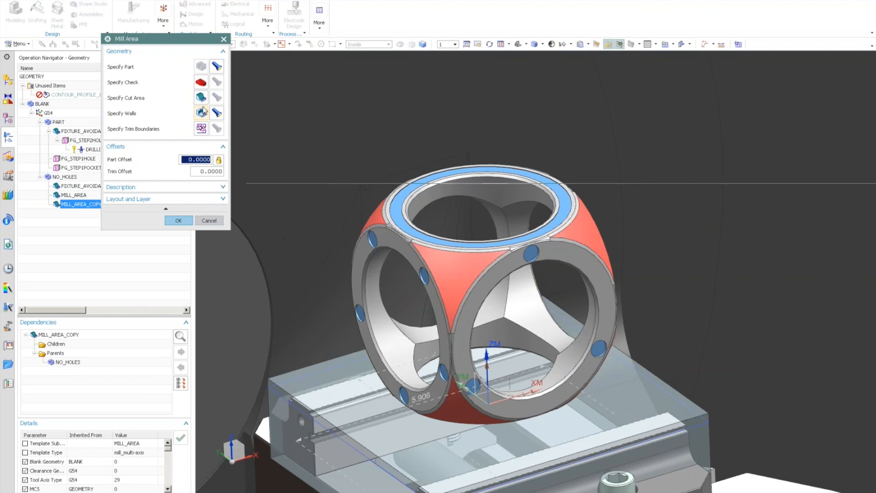
{"action": "left_click", "coordinate": [201, 113]}
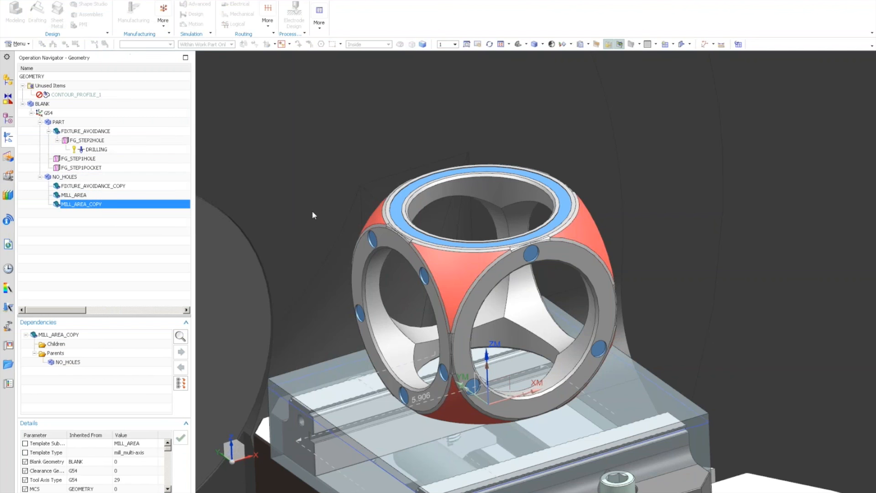
{"action": "scroll", "coordinate": [576, 343], "scroll_direction": "up", "scroll_amount": 1}
{"action": "left_click", "coordinate": [576, 344]}
{"action": "left_click", "coordinate": [178, 184]}
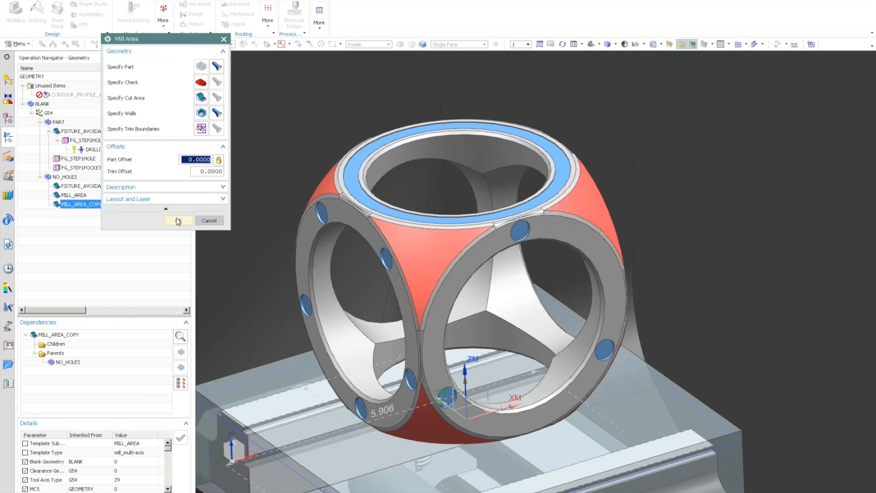
{"action": "left_click", "coordinate": [178, 220]}
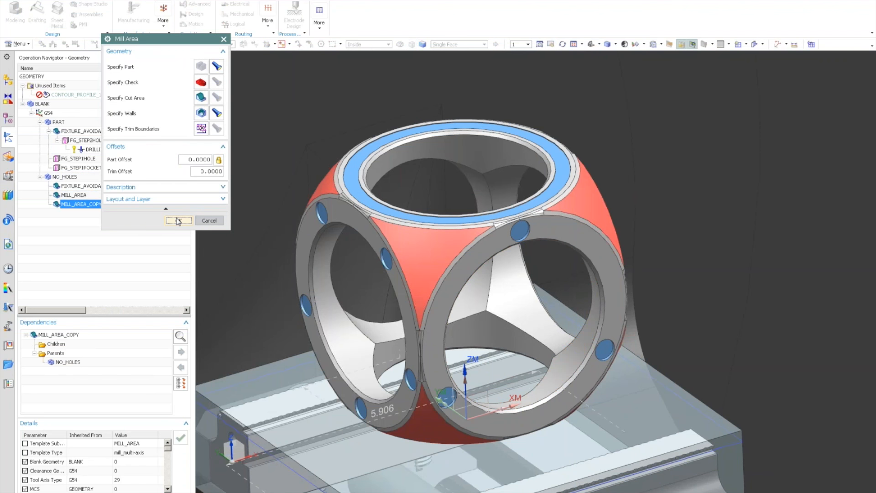
Step: Duplicate the MILL_AREA_COPY geometry group under NO_HOLES
{"action": "right_click", "coordinate": [85, 205]}
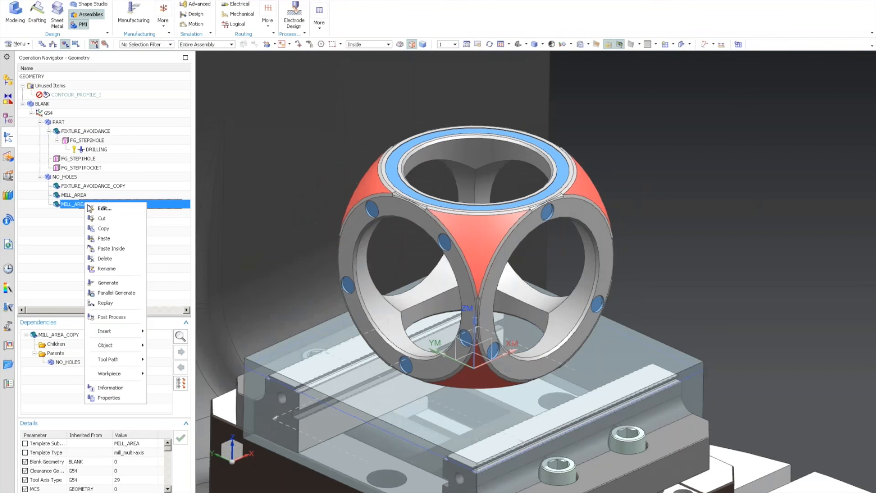
{"action": "left_click", "coordinate": [103, 229]}
{"action": "right_click", "coordinate": [80, 203]}
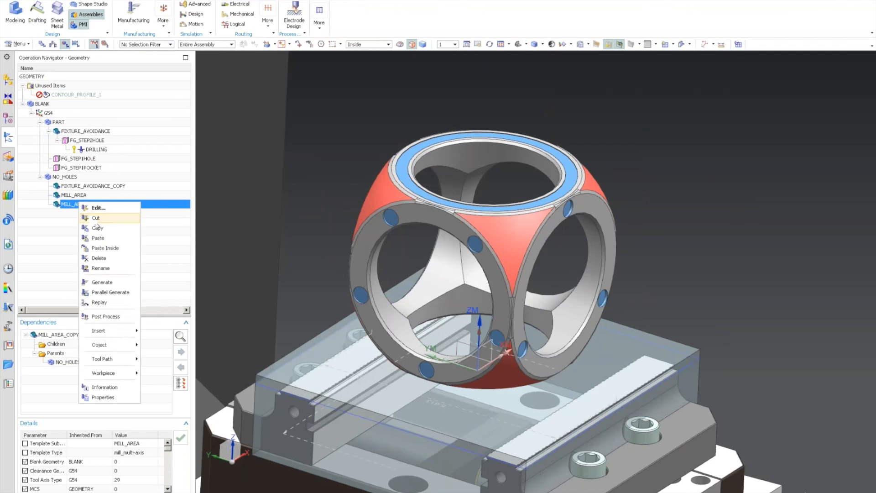
{"action": "left_click", "coordinate": [98, 238]}
Step: Replace the walls of MILL_AREA_COPY_COPY with the inner wall of the side ring facing -XM
{"action": "left_click", "coordinate": [82, 213]}
{"action": "double_click", "coordinate": [82, 213]}
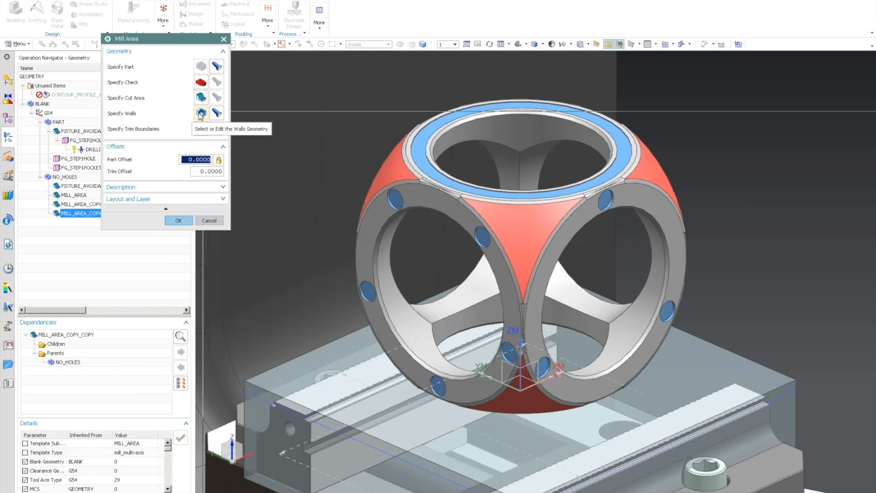
{"action": "left_click", "coordinate": [199, 219]}
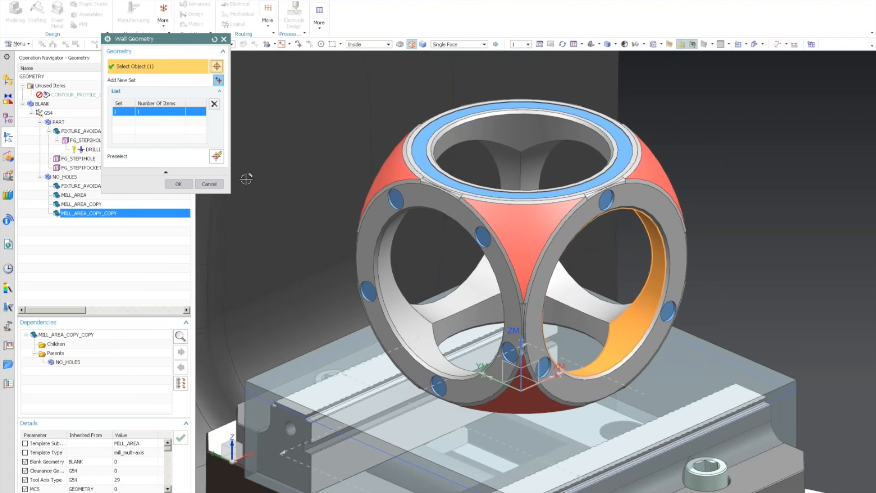
{"action": "left_click", "coordinate": [216, 105]}
{"action": "left_click", "coordinate": [383, 283]}
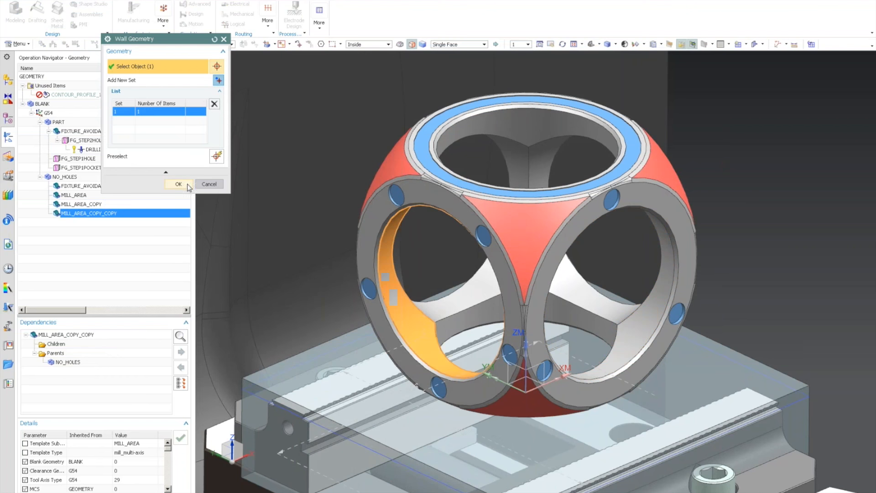
{"action": "left_click", "coordinate": [178, 184]}
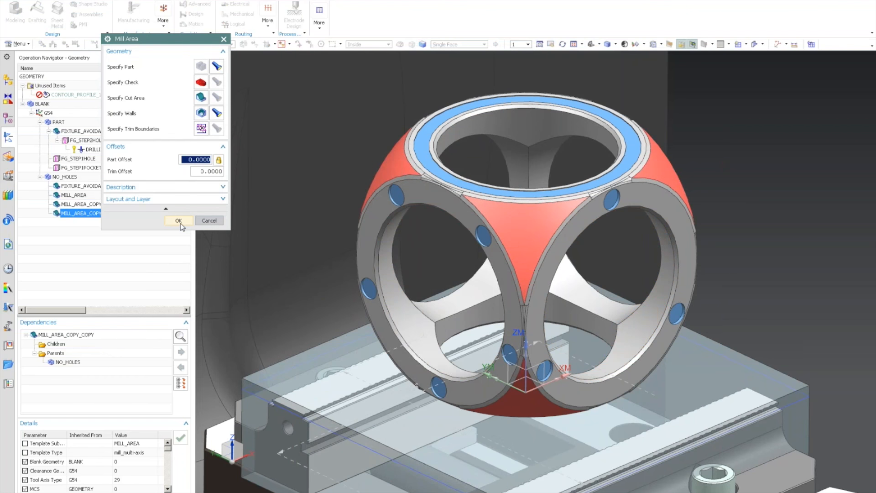
{"action": "left_click", "coordinate": [179, 221]}
Step: Duplicate the MILL_AREA_COPY_COPY geometry group under NO_HOLES
{"action": "right_click", "coordinate": [101, 213]}
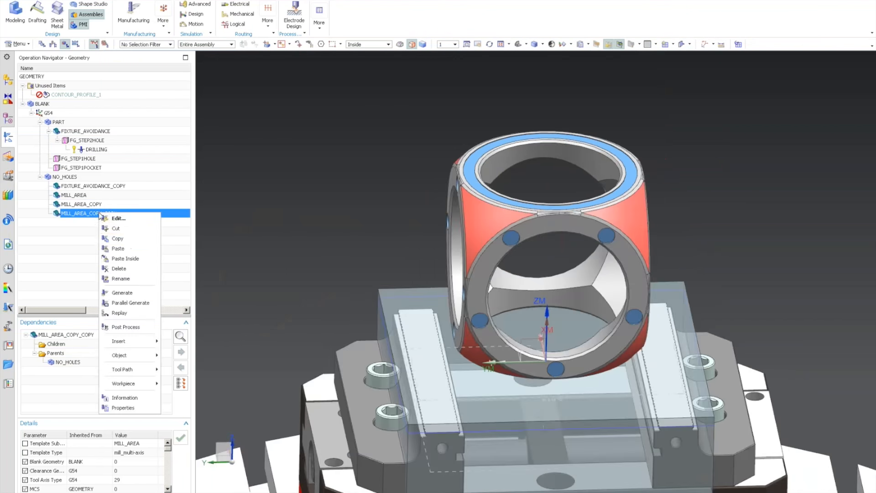
{"action": "left_click", "coordinate": [98, 213]}
{"action": "right_click", "coordinate": [98, 213]}
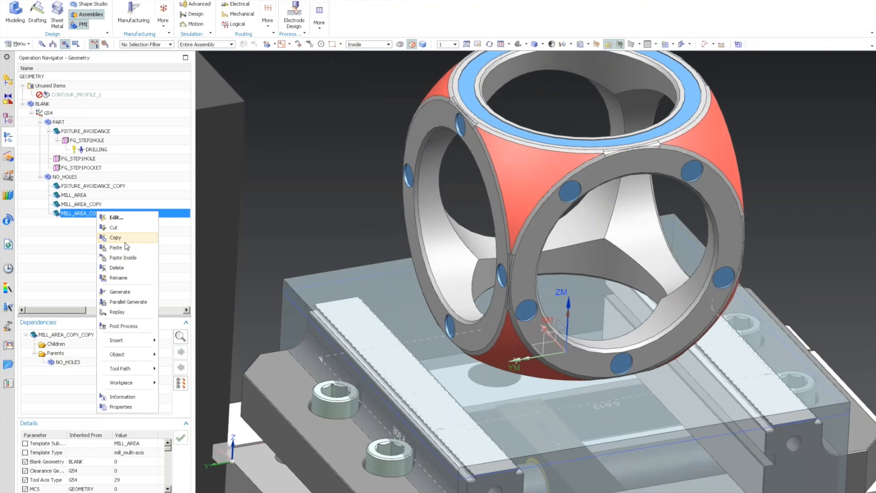
{"action": "left_click", "coordinate": [126, 246]}
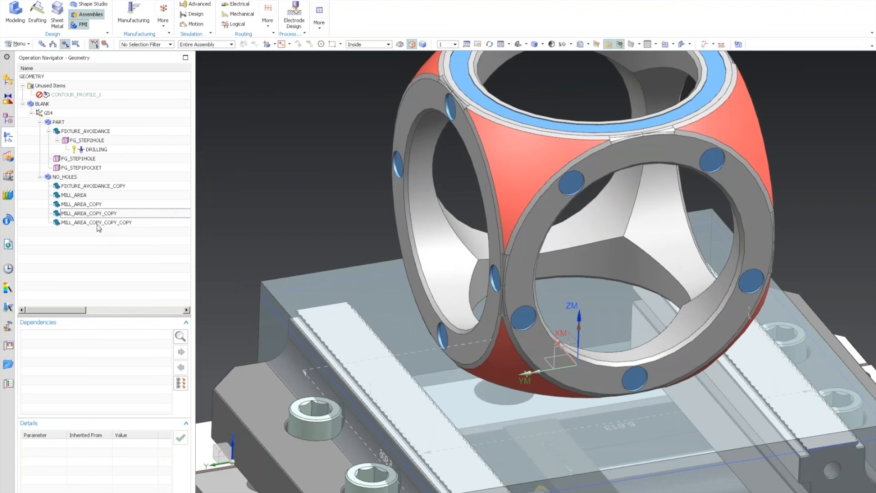
Step: Replace the walls of MILL_AREA_COPY_COPY_COPY with the inner wall of the side ring facing +YM
{"action": "double_click", "coordinate": [97, 224]}
{"action": "left_click", "coordinate": [202, 113]}
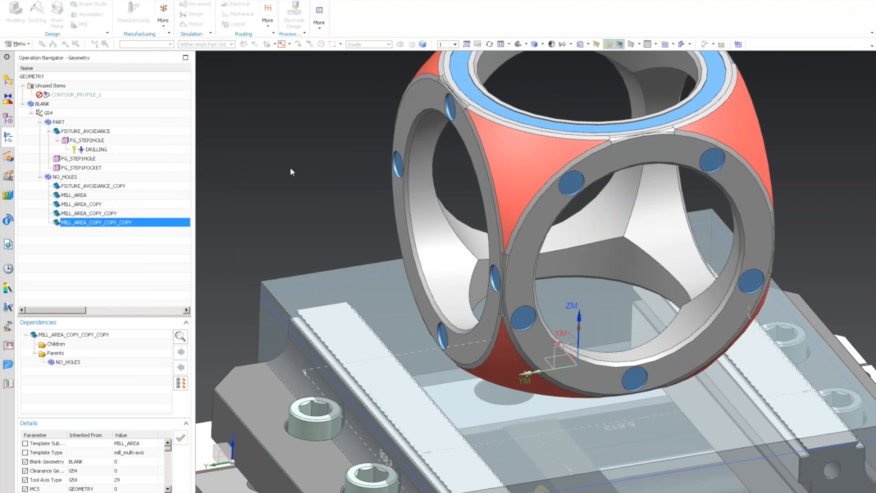
{"action": "left_click", "coordinate": [429, 174]}
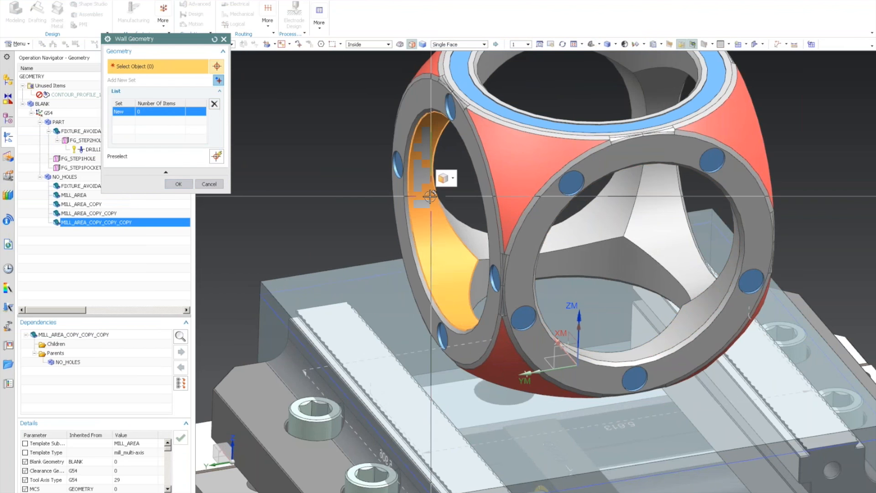
{"action": "left_click", "coordinate": [179, 184]}
{"action": "left_click", "coordinate": [179, 223]}
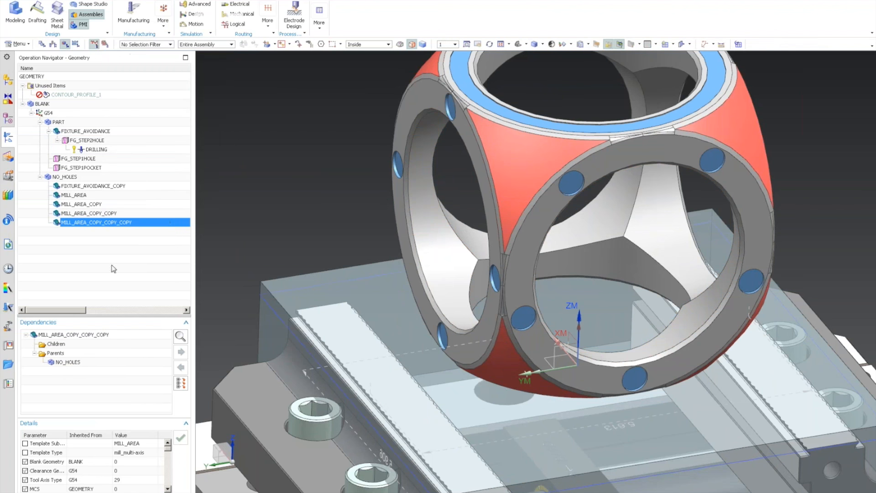
Step: Move the CONTOUR_PROFILE_1 operation from the unused items into MILL_AREA under NO_HOLES and edit its own wall geometry
{"action": "left_click", "coordinate": [71, 95]}
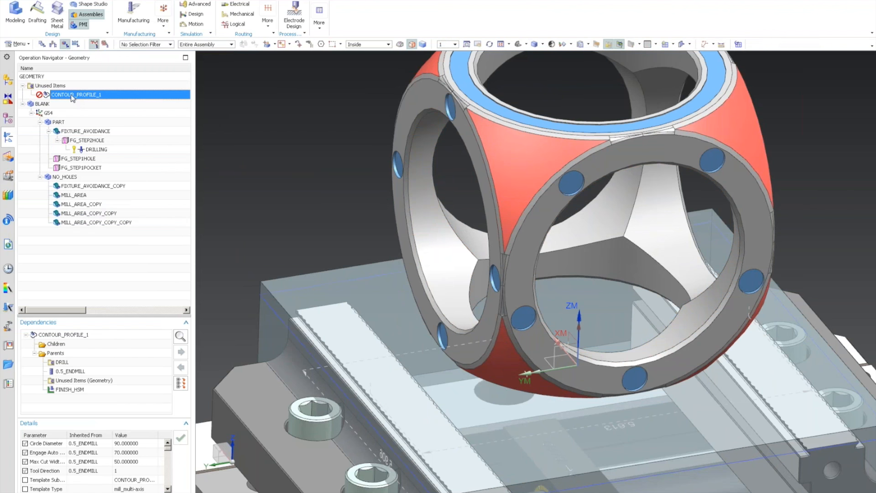
{"action": "left_click_drag", "start_coordinate": [72, 98], "coordinate": [86, 200]}
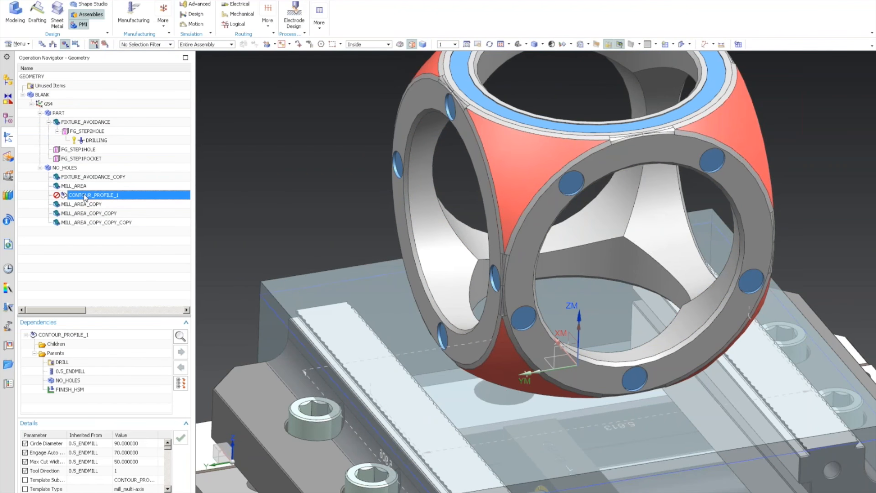
{"action": "double_click", "coordinate": [80, 195]}
{"action": "left_click", "coordinate": [201, 144]}
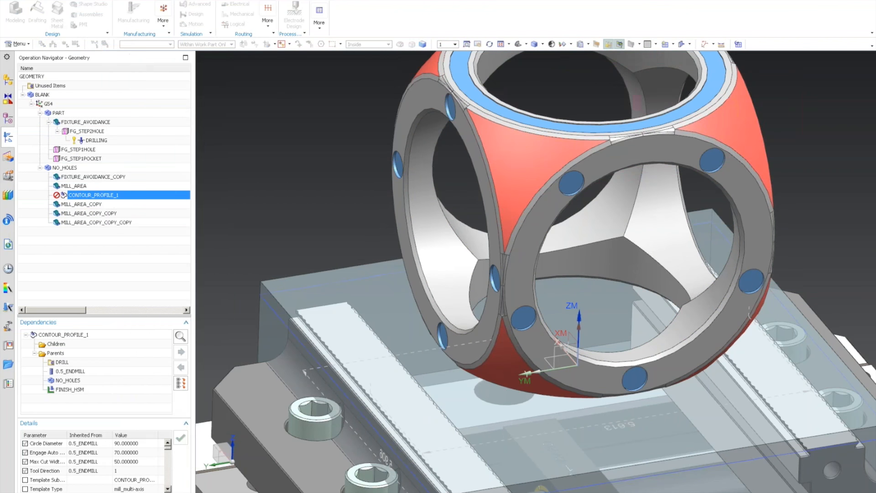
{"action": "left_click", "coordinate": [178, 184]}
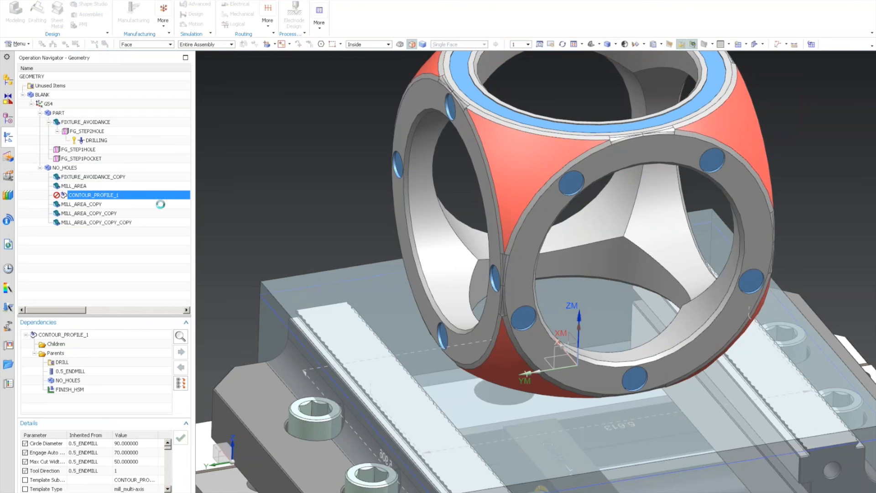
{"action": "left_click", "coordinate": [175, 459]}
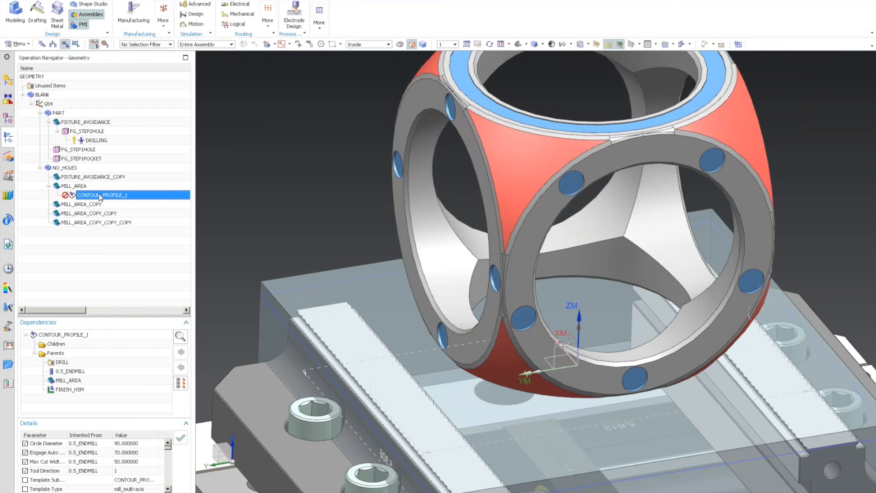
Step: Copy CONTOUR_PROFILE_1 and paste it inside MILL_AREA_COPY, MILL_AREA_COPY_COPY and MILL_AREA_COPY_COPY_COPY
{"action": "right_click", "coordinate": [100, 196]}
{"action": "key", "text": "Escape"}
{"action": "left_click", "coordinate": [112, 204]}
{"action": "right_click", "coordinate": [97, 205]}
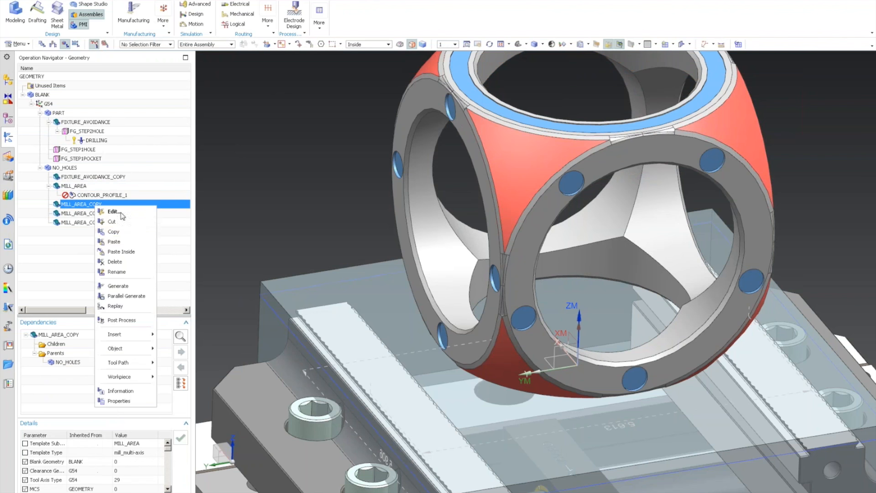
{"action": "left_click", "coordinate": [121, 251]}
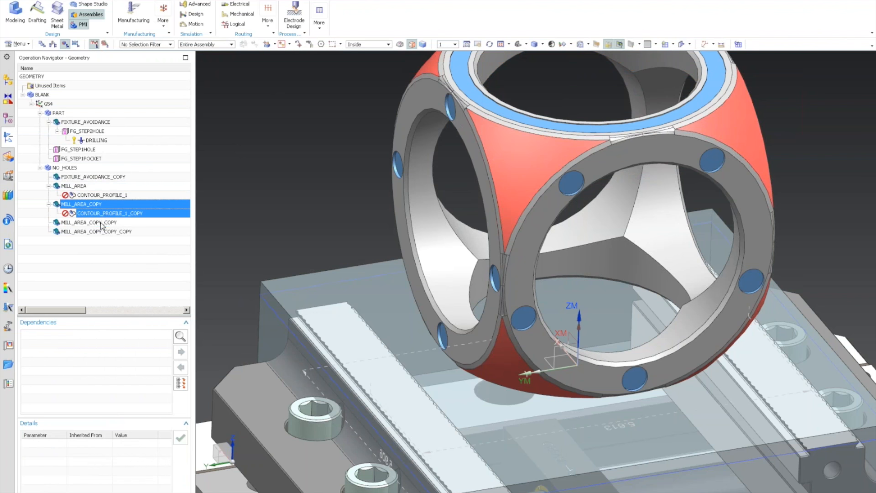
{"action": "right_click", "coordinate": [101, 223]}
{"action": "left_click", "coordinate": [121, 256]}
{"action": "left_click", "coordinate": [102, 240]}
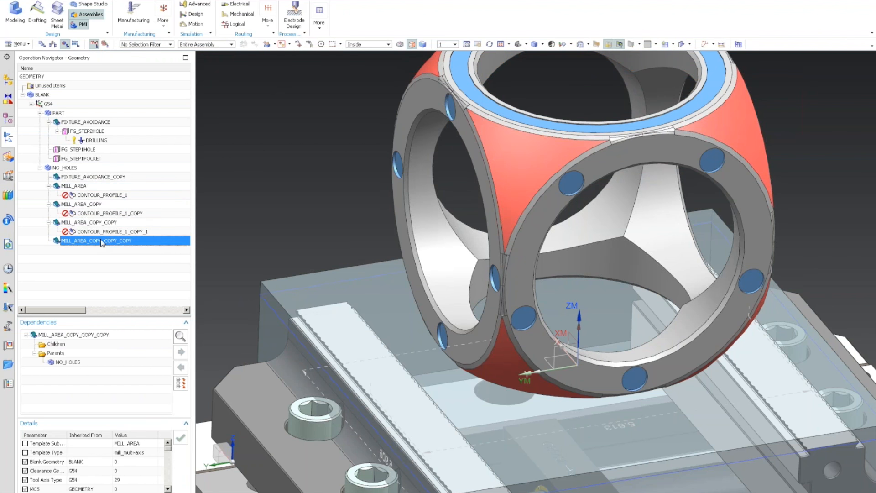
{"action": "right_click", "coordinate": [101, 241]}
{"action": "left_click", "coordinate": [121, 288]}
Step: Generate the tool path of CONTOUR_PROFILE_1 under MILL_AREA and accept the operation
{"action": "left_click", "coordinate": [110, 197]}
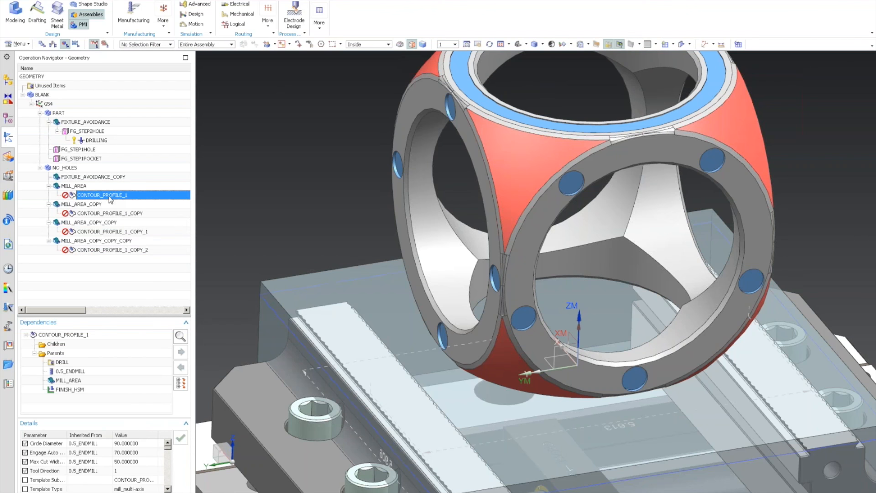
{"action": "double_click", "coordinate": [96, 197]}
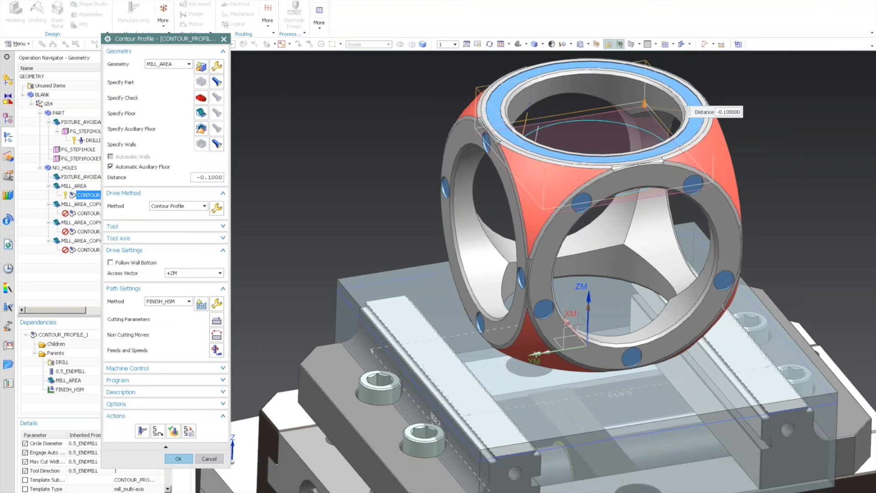
{"action": "left_click", "coordinate": [177, 458]}
Step: Specify CONTOUR_PROFILE_1_COPY's access vector as an inferred vector from the ring face facing -YM, and generate its tool path
{"action": "left_click", "coordinate": [92, 214]}
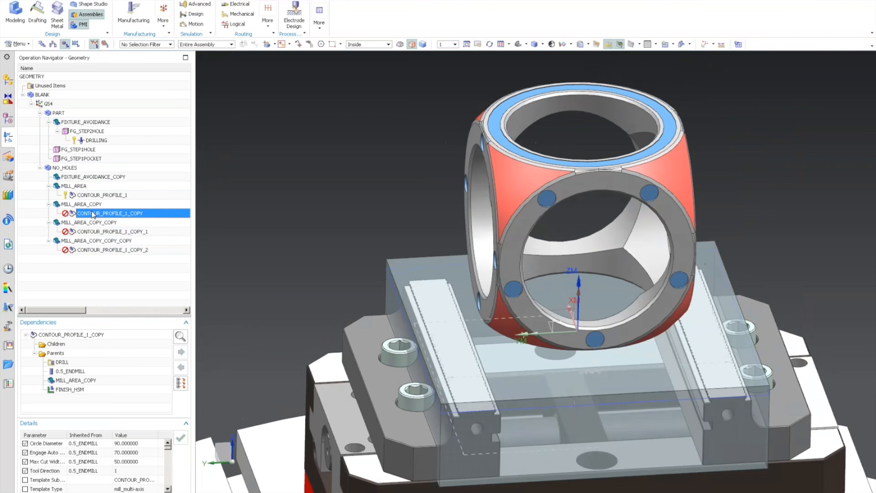
{"action": "double_click", "coordinate": [92, 214]}
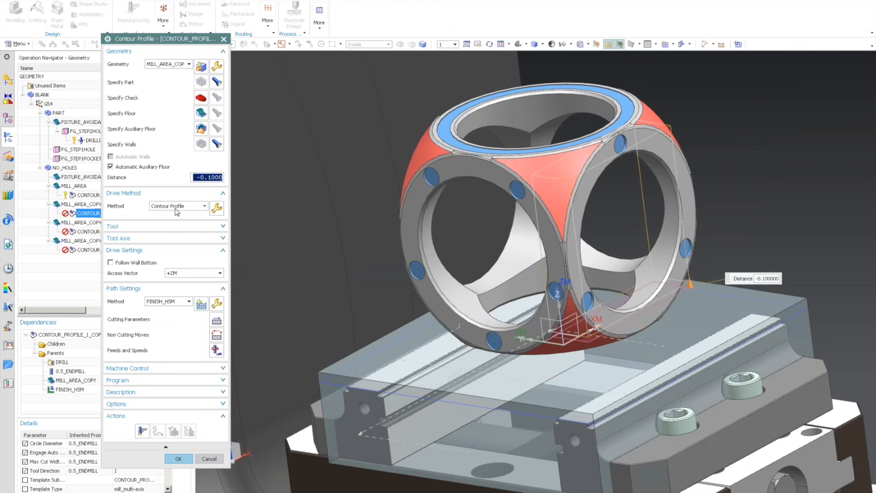
{"action": "left_click", "coordinate": [187, 273]}
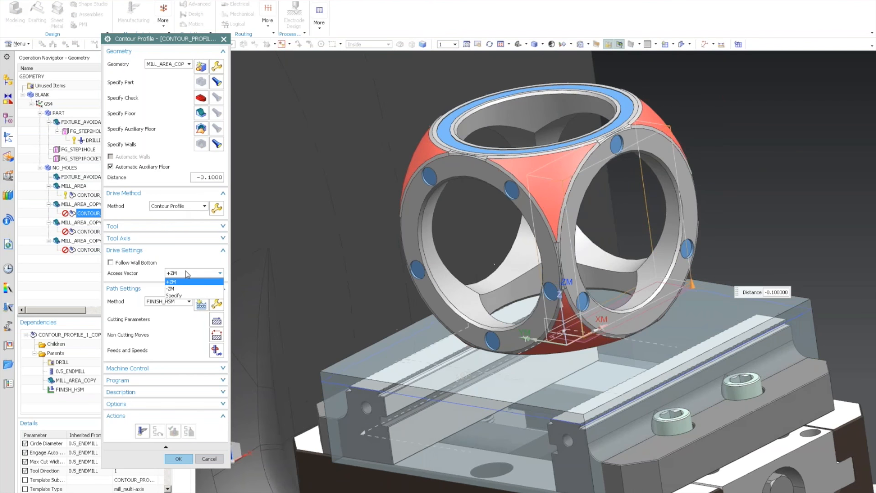
{"action": "left_click", "coordinate": [173, 296]}
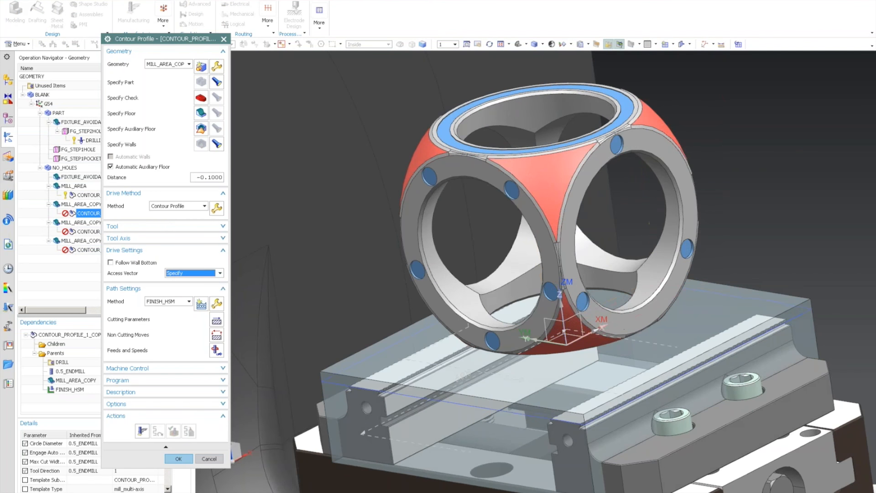
{"action": "left_click", "coordinate": [168, 69]}
{"action": "left_click", "coordinate": [150, 74]}
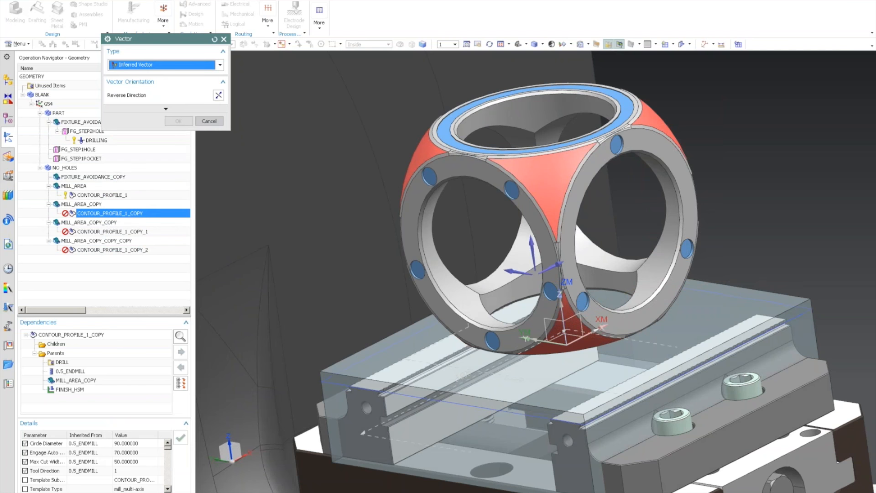
{"action": "left_click", "coordinate": [648, 152]}
{"action": "left_click", "coordinate": [178, 155]}
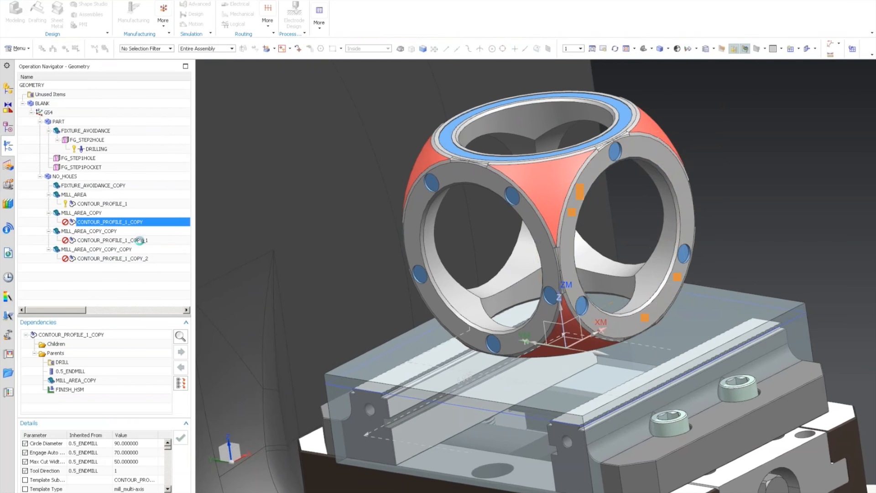
{"action": "left_click", "coordinate": [142, 446]}
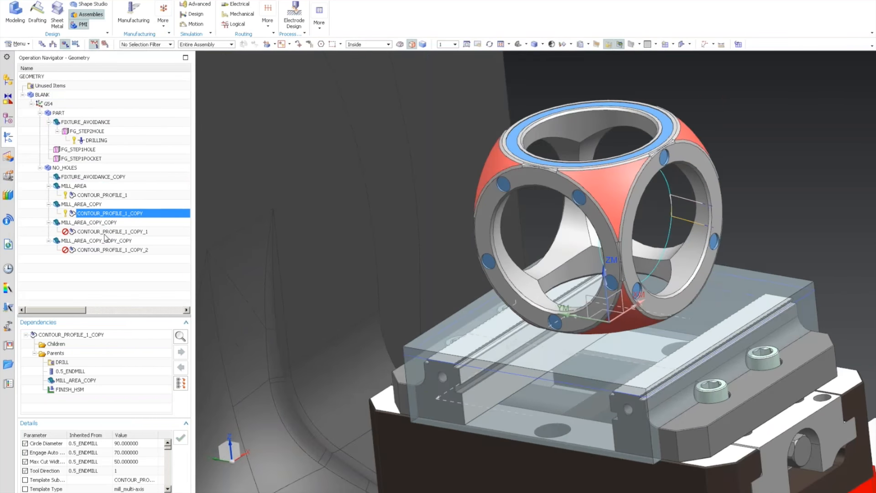
Step: Specify CONTOUR_PROFILE_1_COPY_1's access vector as an inferred vector from the ring face facing -XM, and generate its tool path
{"action": "right_click", "coordinate": [104, 235]}
{"action": "left_click", "coordinate": [121, 238]}
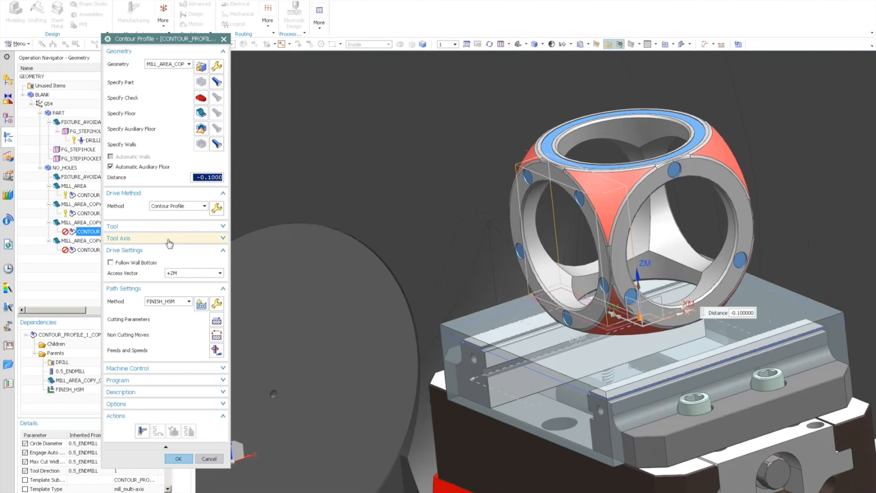
{"action": "left_click", "coordinate": [195, 273]}
{"action": "left_click", "coordinate": [178, 290]}
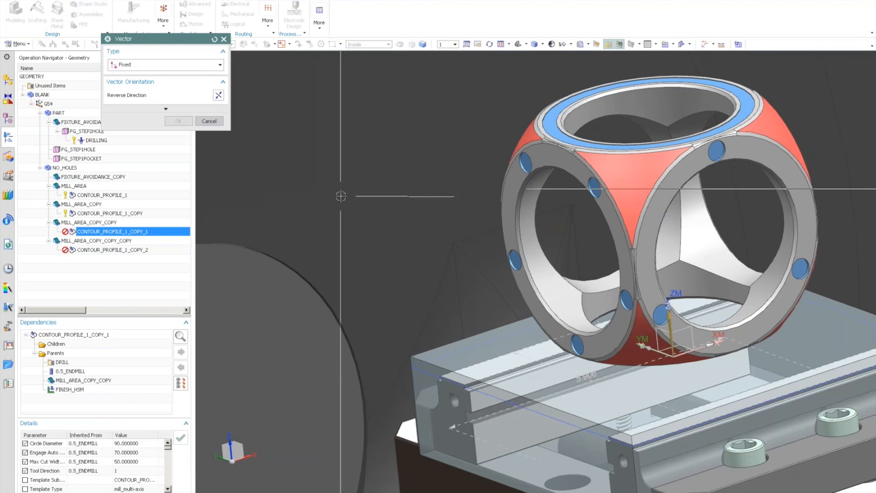
{"action": "left_click", "coordinate": [165, 64]}
{"action": "left_click", "coordinate": [168, 76]}
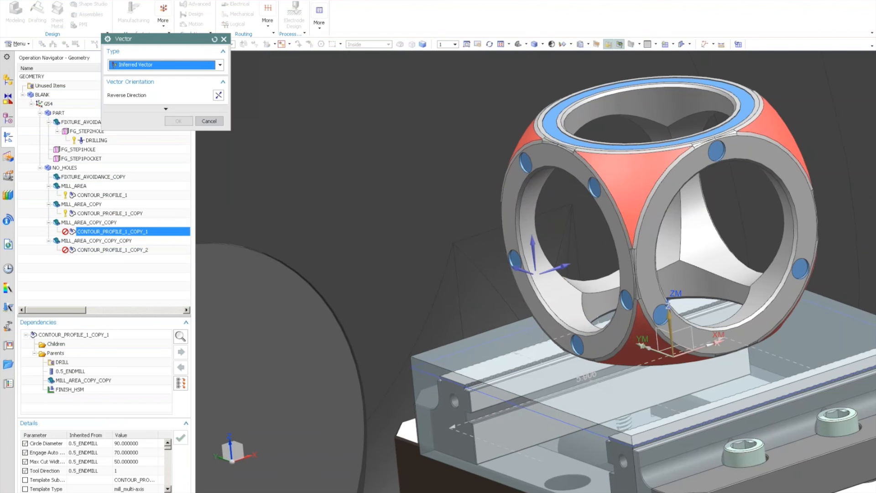
{"action": "left_click", "coordinate": [518, 264]}
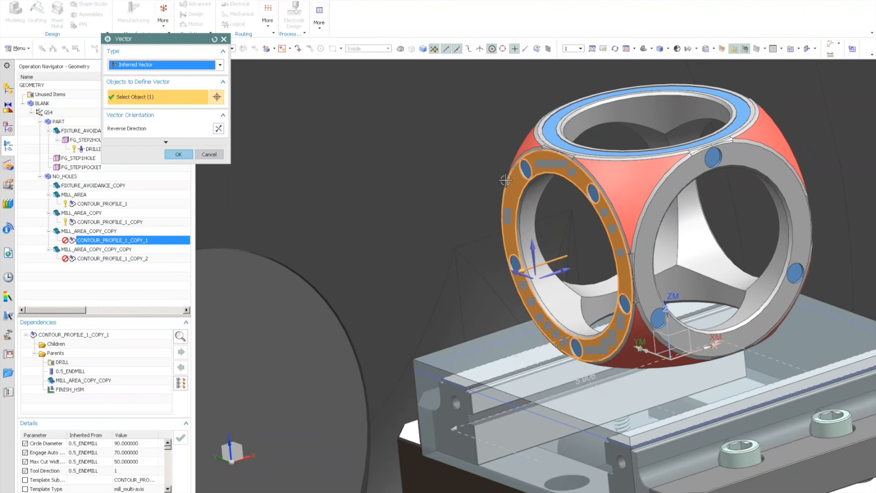
{"action": "left_click", "coordinate": [178, 155]}
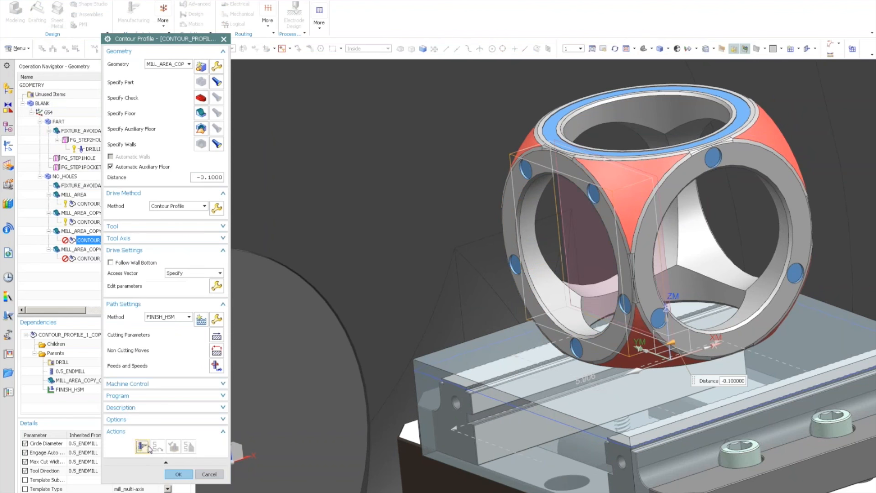
{"action": "left_click", "coordinate": [143, 446]}
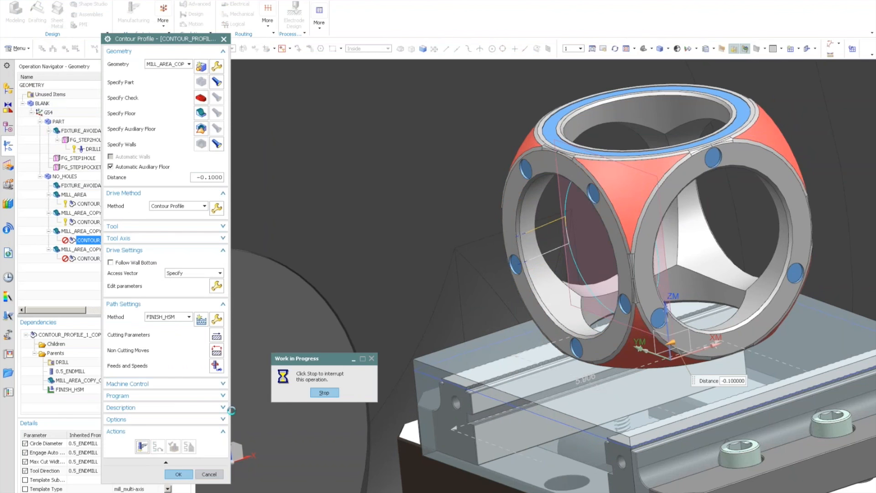
{"action": "left_click", "coordinate": [178, 474]}
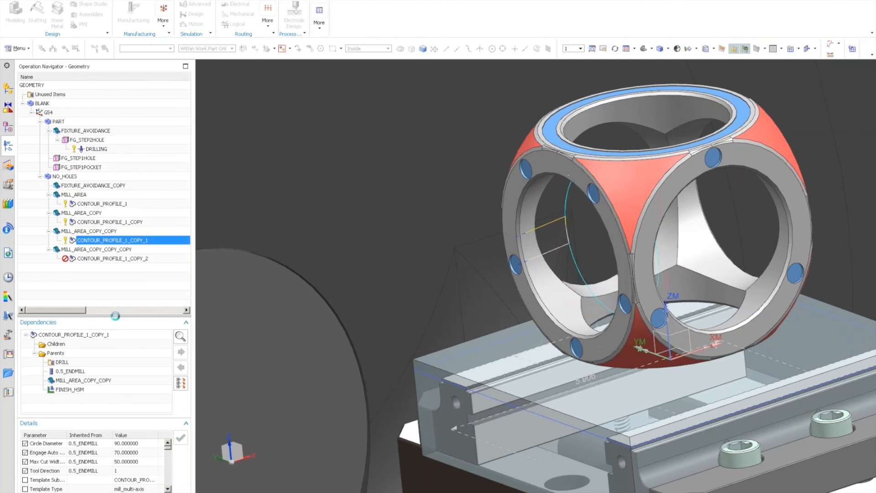
Step: Specify CONTOUR_PROFILE_1_COPY_2's access vector as an inferred vector from the ring face facing +YM, and generate its tool path
{"action": "left_click", "coordinate": [83, 252]}
{"action": "double_click", "coordinate": [88, 251]}
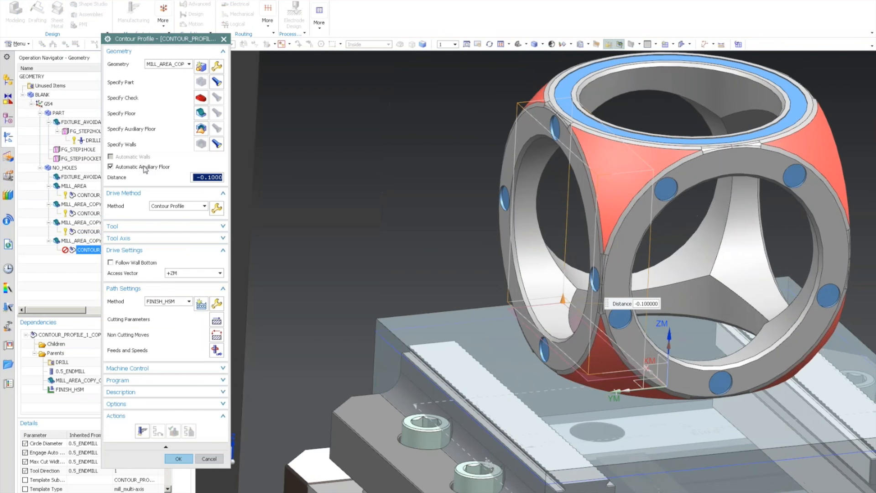
{"action": "left_click", "coordinate": [177, 274]}
{"action": "key", "text": "Escape"}
{"action": "key", "text": "Escape"}
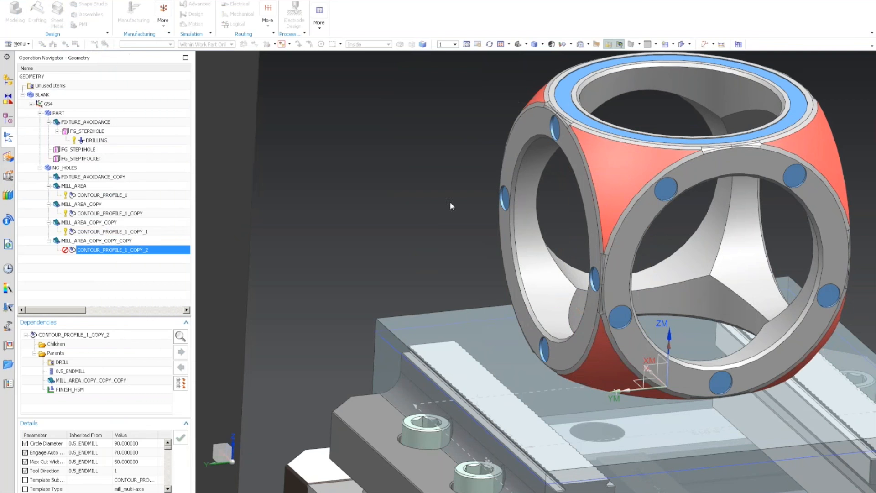
{"action": "left_click", "coordinate": [150, 64]}
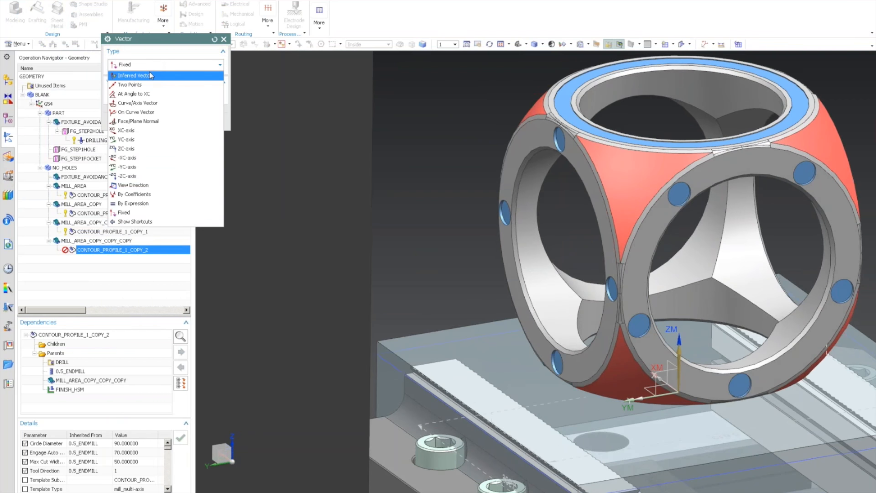
{"action": "left_click", "coordinate": [152, 74]}
{"action": "left_click", "coordinate": [520, 162]}
{"action": "left_click", "coordinate": [179, 156]}
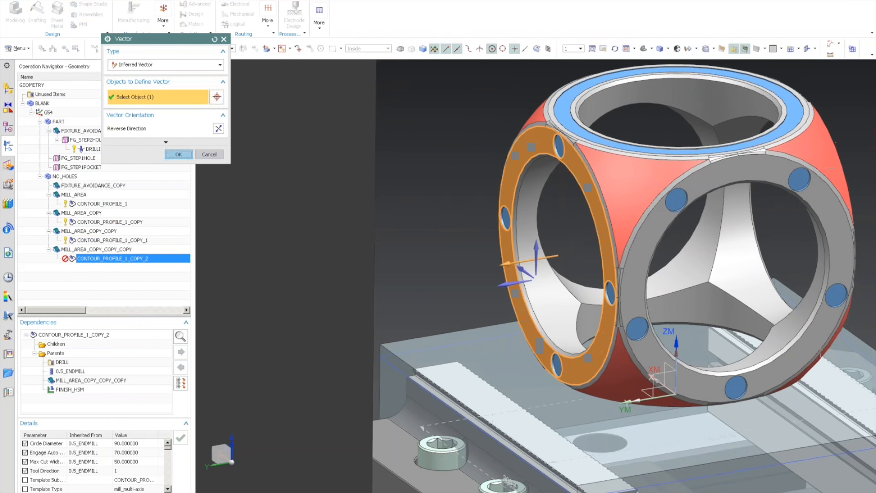
{"action": "left_click", "coordinate": [141, 445]}
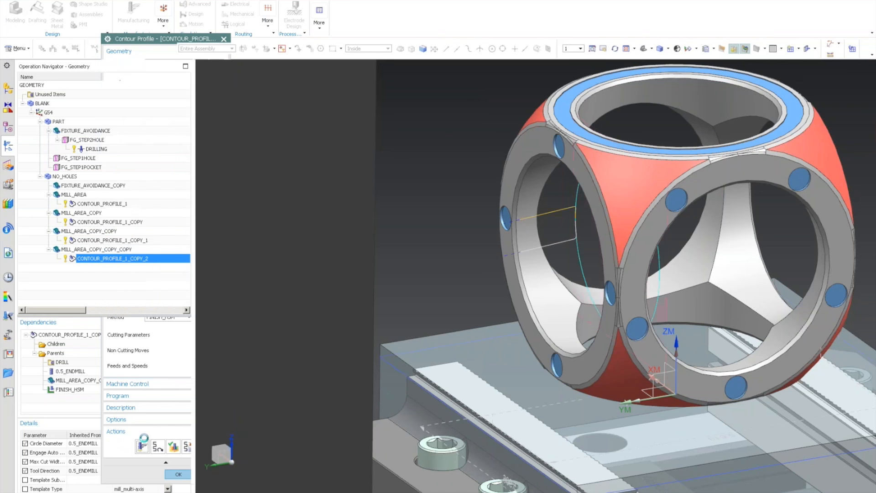
{"action": "left_click", "coordinate": [178, 474]}
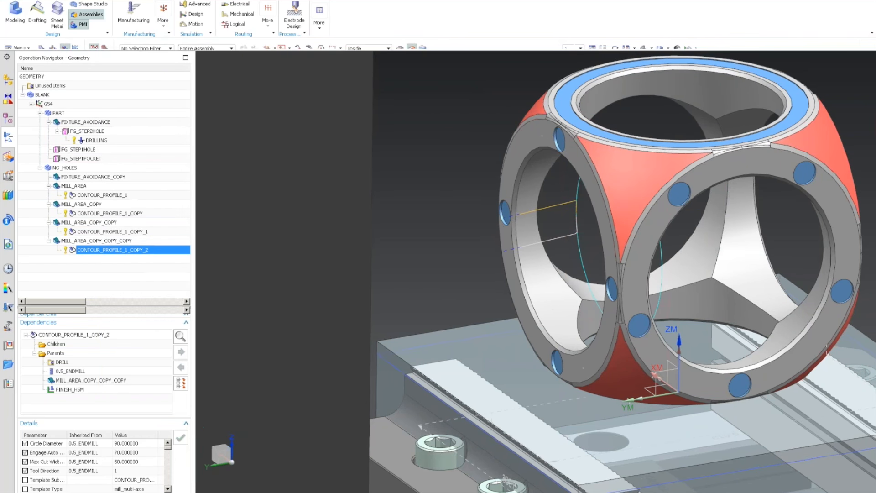
Step: Switch the operation navigator from the geometry view to the program order view
{"action": "scroll", "coordinate": [302, 348], "scroll_direction": "down", "scroll_amount": 3}
{"action": "middle_click_drag", "start_coordinate": [303, 349], "coordinate": [249, 262]}
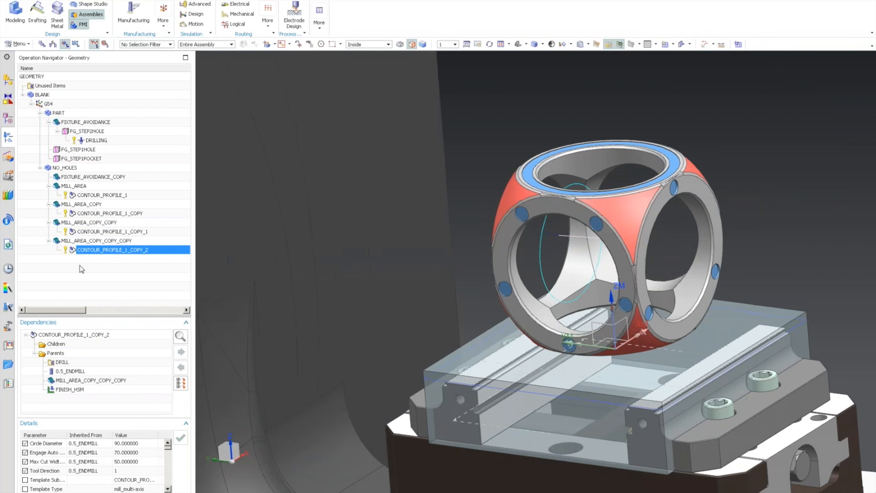
{"action": "left_click", "coordinate": [42, 44]}
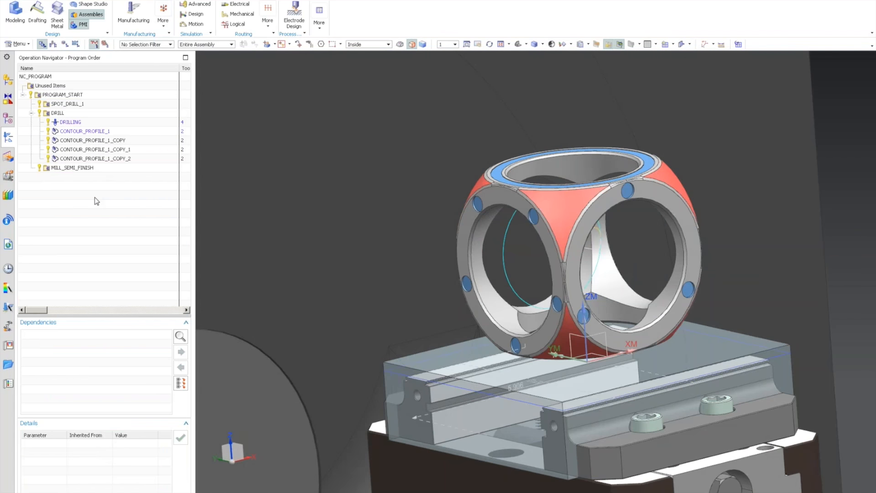
Step: Turn on the Stock layer to display the stock body around the part
{"action": "key", "text": "ctrl+l"}
{"action": "left_click", "coordinate": [121, 211]}
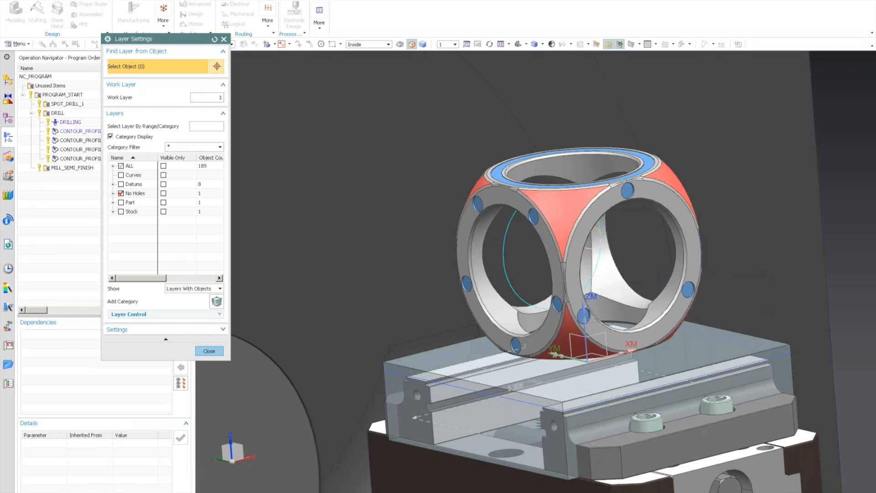
{"action": "key", "text": "Escape"}
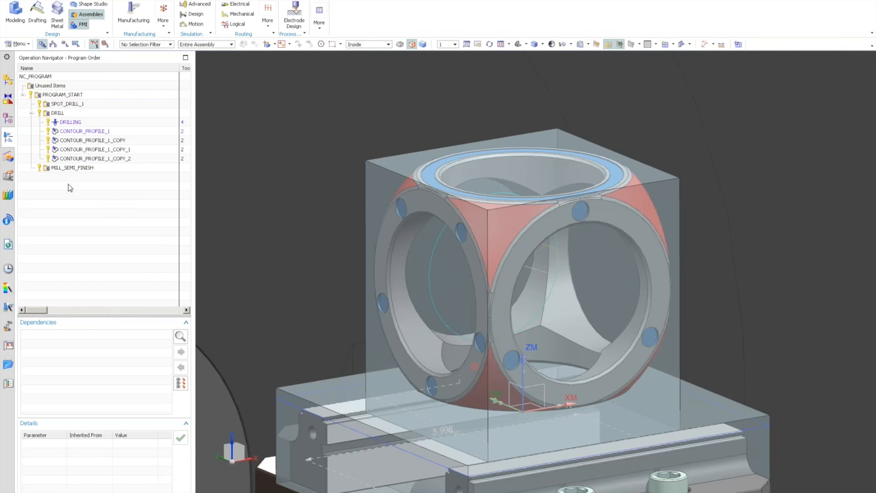
Step: Create a mill_planar FLOOR_WALL operation with the 2_INCH_FACEMILL tool, program DRILL, geometry NO_HOLES and method FINISH_HSM
{"action": "left_click", "coordinate": [53, 45]}
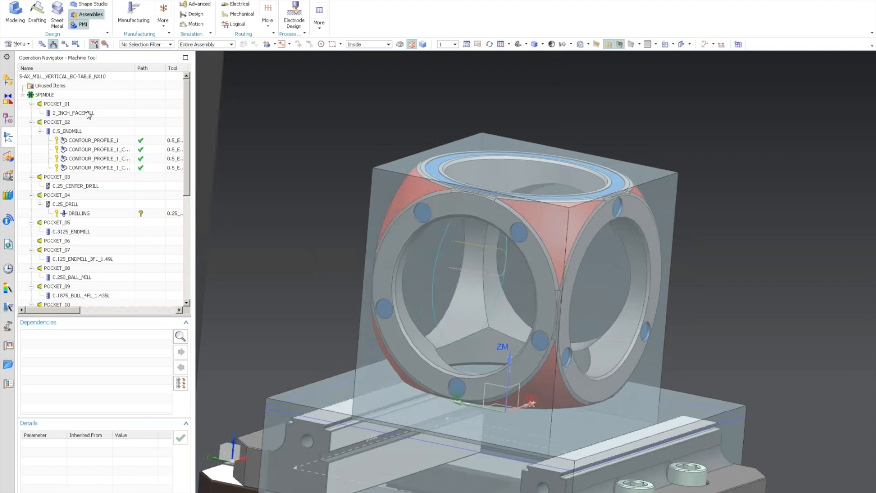
{"action": "right_click", "coordinate": [89, 114]}
{"action": "mouse_move", "coordinate": [118, 210]}
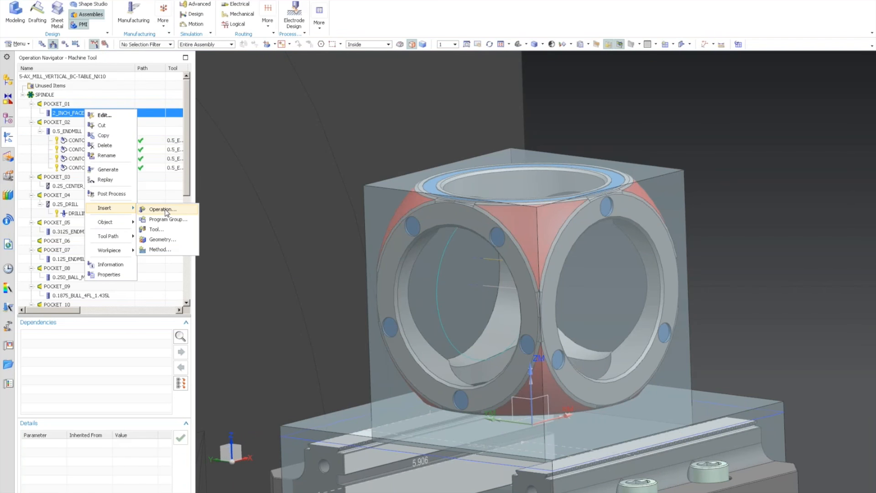
{"action": "left_click", "coordinate": [163, 210]}
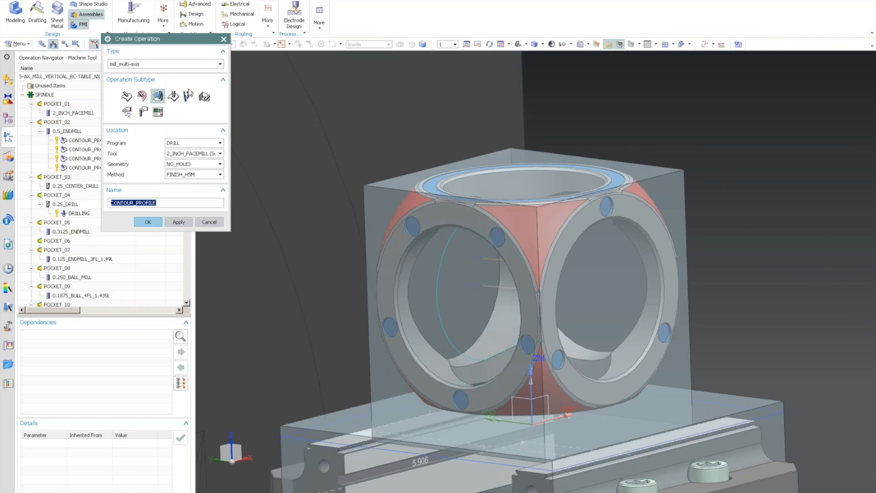
{"action": "left_click", "coordinate": [220, 64]}
{"action": "left_click", "coordinate": [132, 86]}
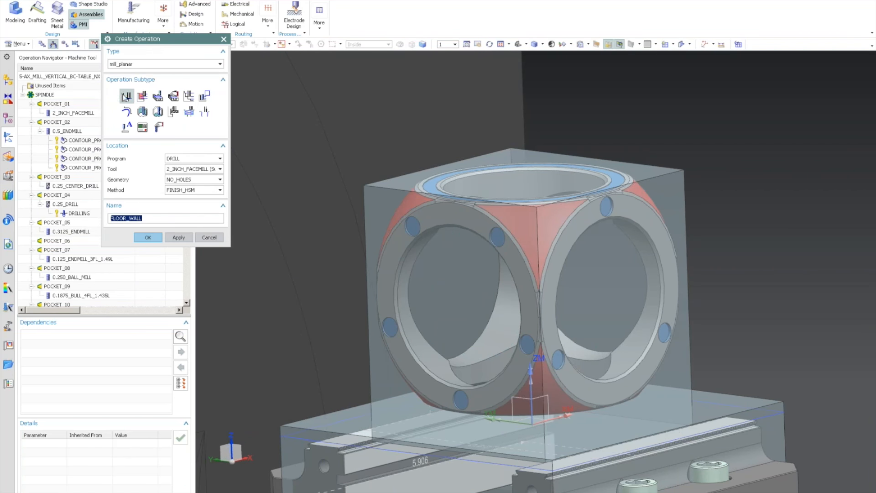
{"action": "mouse_move", "coordinate": [125, 99]}
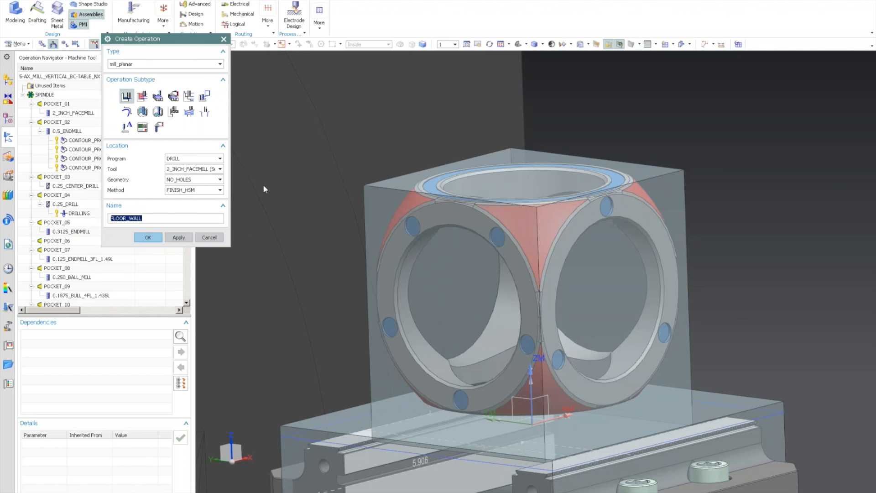
{"action": "left_click", "coordinate": [186, 181]}
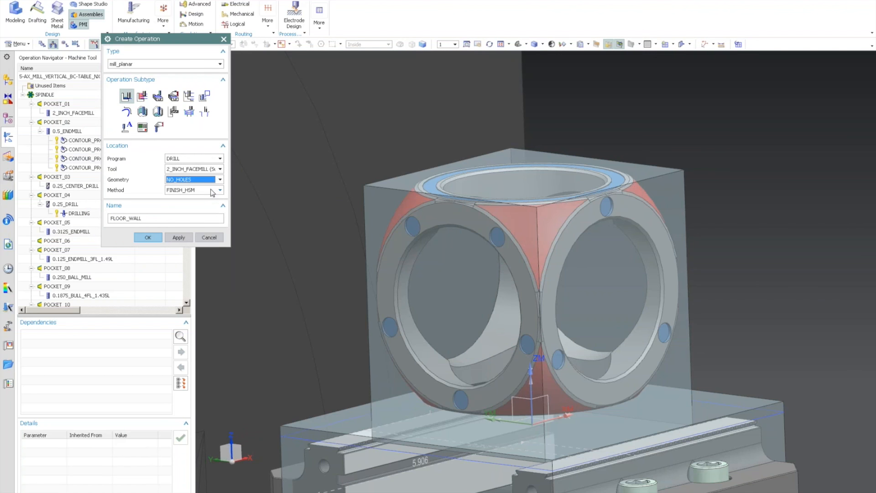
{"action": "left_click", "coordinate": [148, 237]}
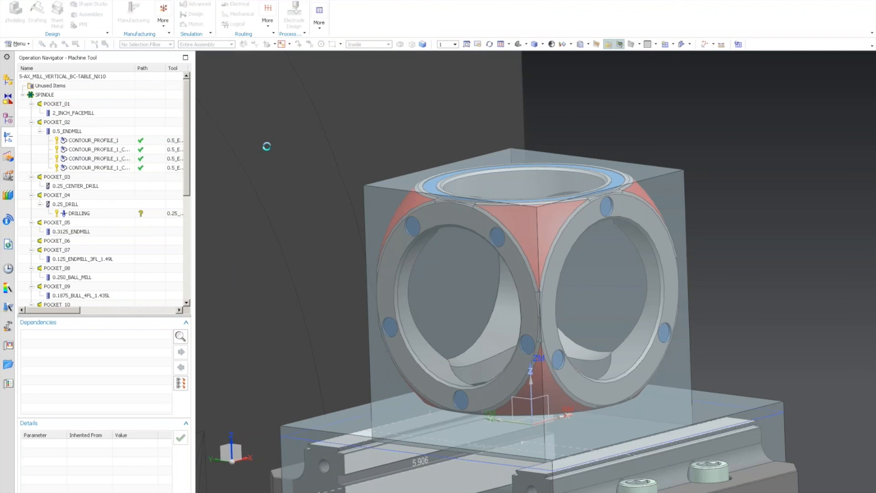
Step: Specify the upper ring face of the no-holes body as FLOOR_WALL's cut area floor
{"action": "middle_click_drag", "start_coordinate": [268, 151], "coordinate": [210, 164]}
{"action": "left_click", "coordinate": [201, 112]}
{"action": "scroll", "coordinate": [607, 247], "scroll_direction": "up", "scroll_amount": 1}
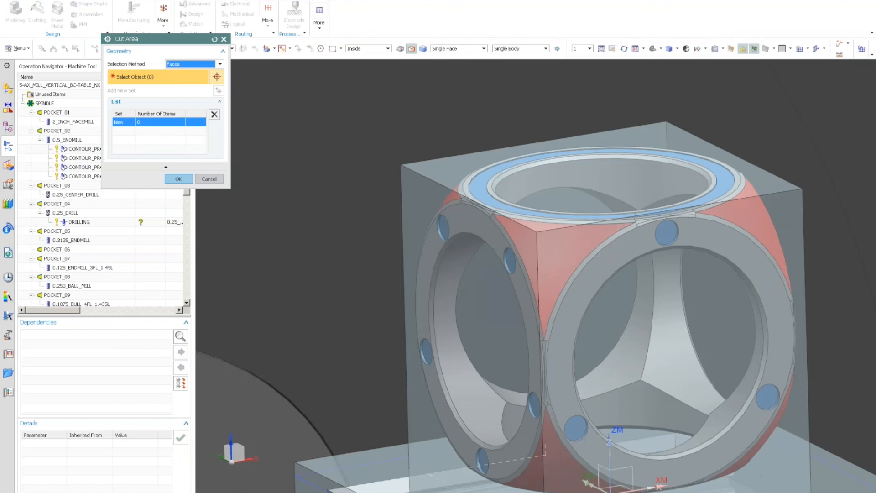
{"action": "scroll", "coordinate": [515, 176], "scroll_direction": "up", "scroll_amount": 3}
{"action": "left_click", "coordinate": [401, 172]}
{"action": "left_click", "coordinate": [429, 177]}
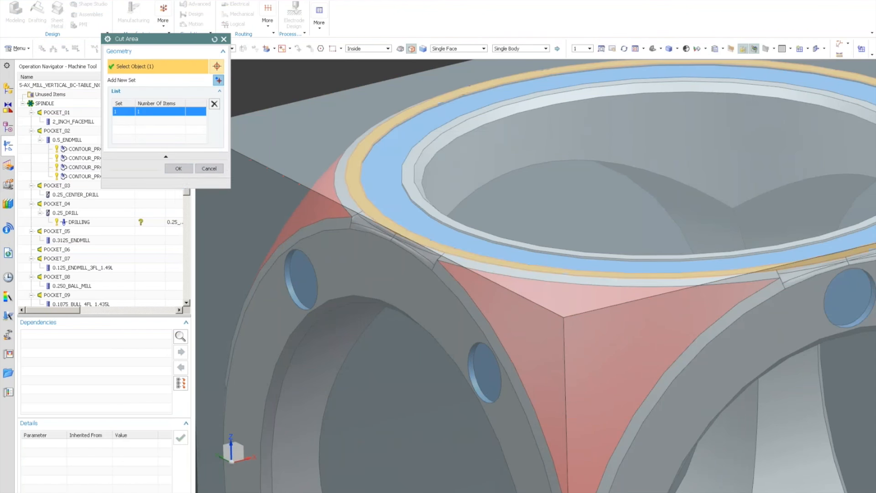
{"action": "scroll", "coordinate": [566, 274], "scroll_direction": "down", "scroll_amount": 3}
{"action": "left_click", "coordinate": [178, 168]}
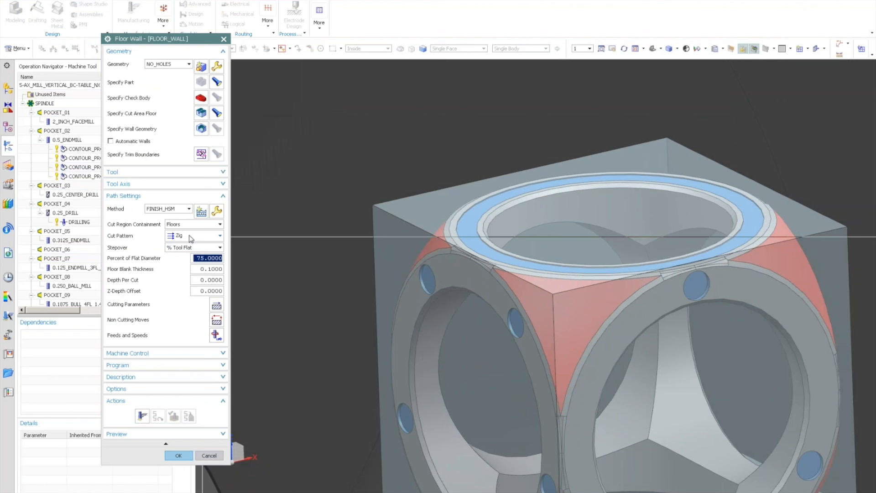
Step: In FLOOR_WALL's containment cutting parameters, set the blank to Blank Geometry and extend the floor to Part Outline
{"action": "left_click", "coordinate": [217, 311]}
{"action": "left_click", "coordinate": [172, 55]}
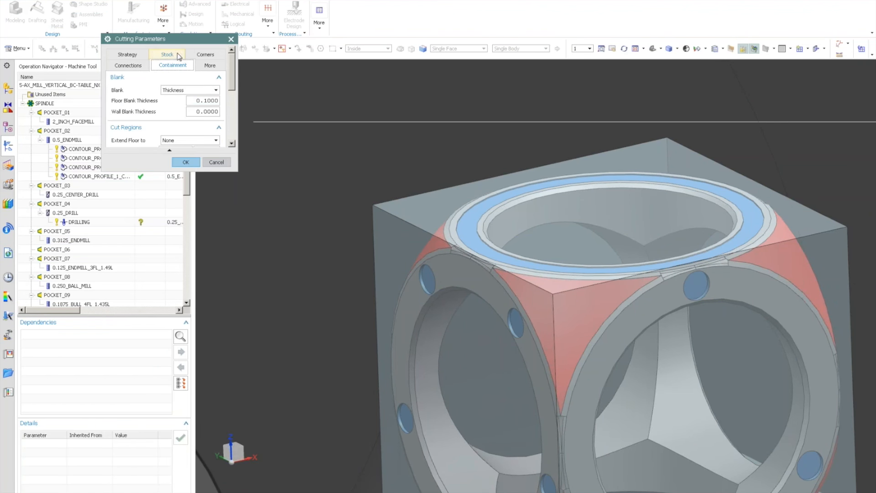
{"action": "left_click", "coordinate": [189, 89]}
{"action": "left_click", "coordinate": [187, 101]}
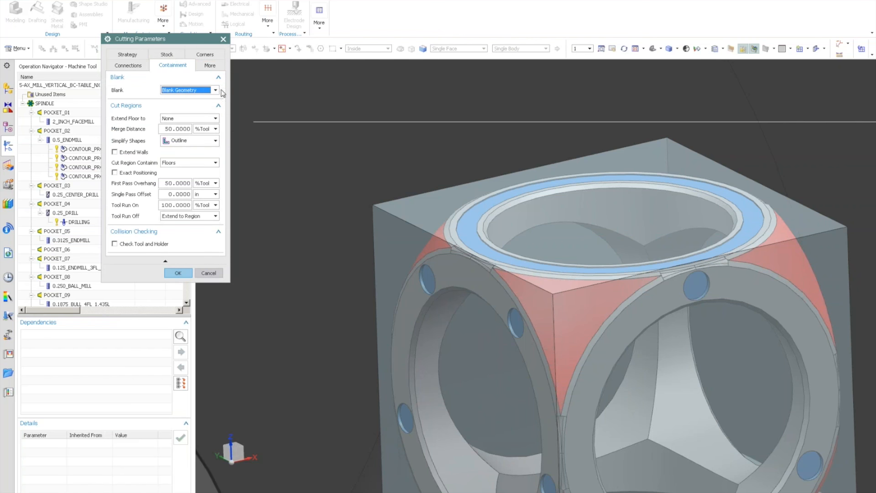
{"action": "left_click", "coordinate": [186, 121]}
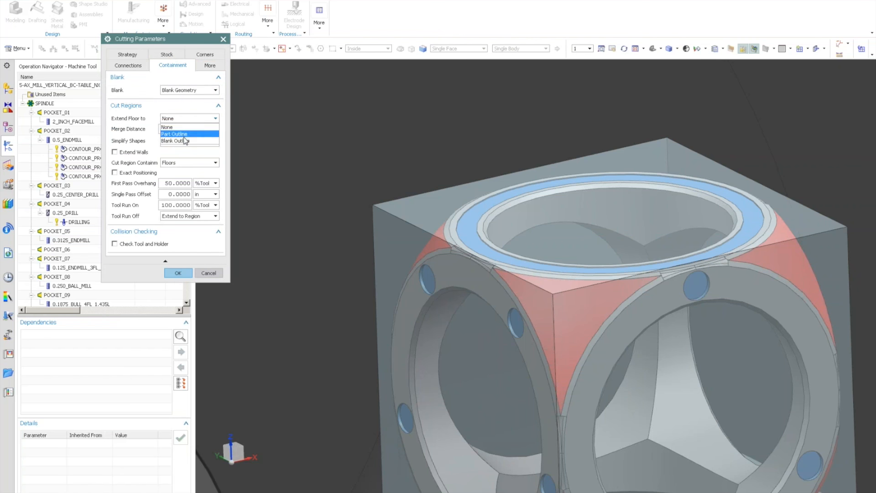
{"action": "left_click", "coordinate": [182, 136]}
{"action": "left_click", "coordinate": [178, 273]}
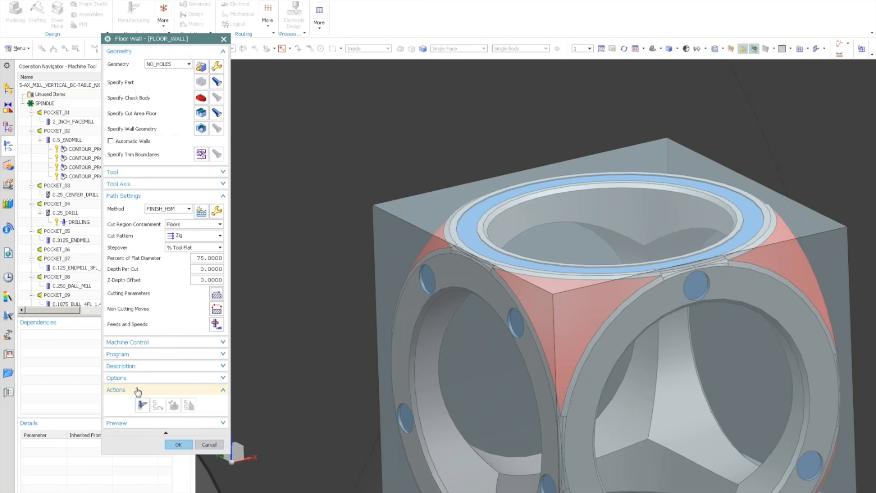
Step: Generate FLOOR_WALL's tool path and accept the operation
{"action": "left_click", "coordinate": [142, 405]}
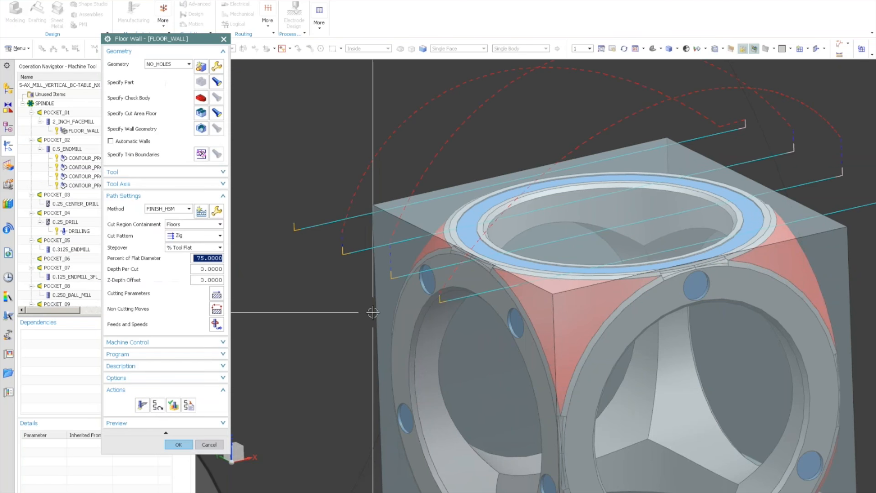
{"action": "key", "text": "F8"}
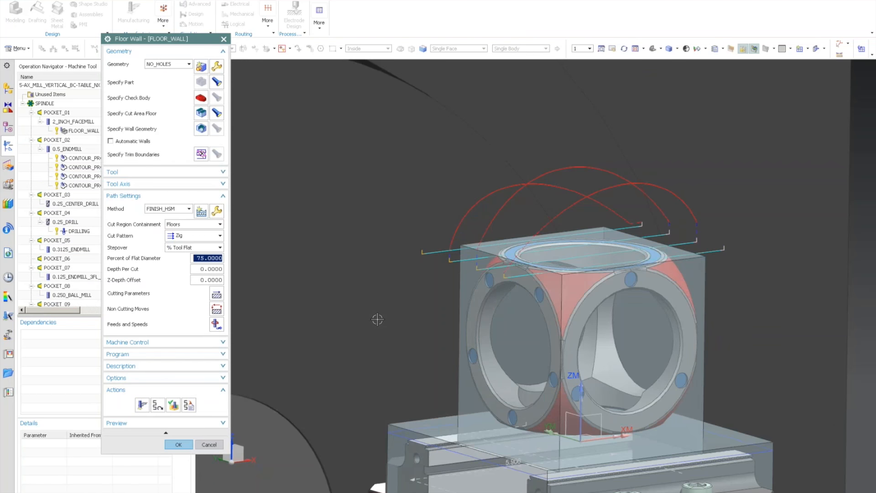
{"action": "left_click", "coordinate": [178, 444]}
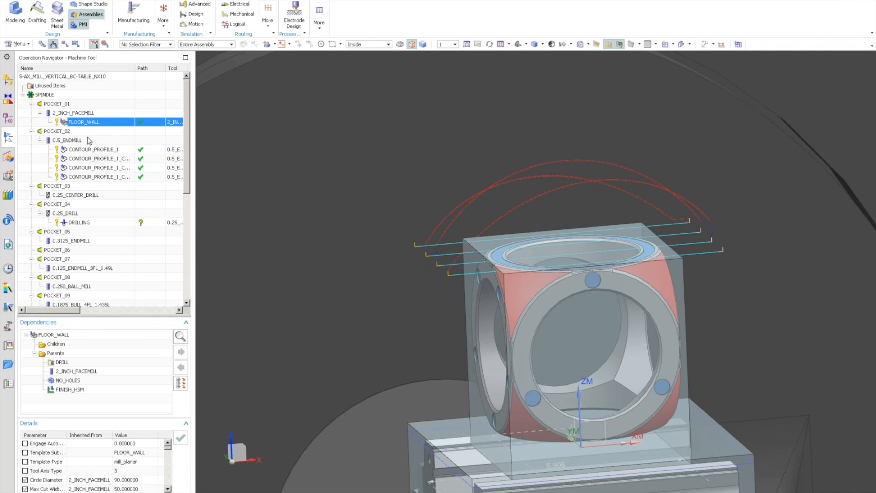
Step: Copy FLOOR_WALL, paste the duplicate below it and open FLOOR_WALL_COPY for editing
{"action": "right_click", "coordinate": [97, 122]}
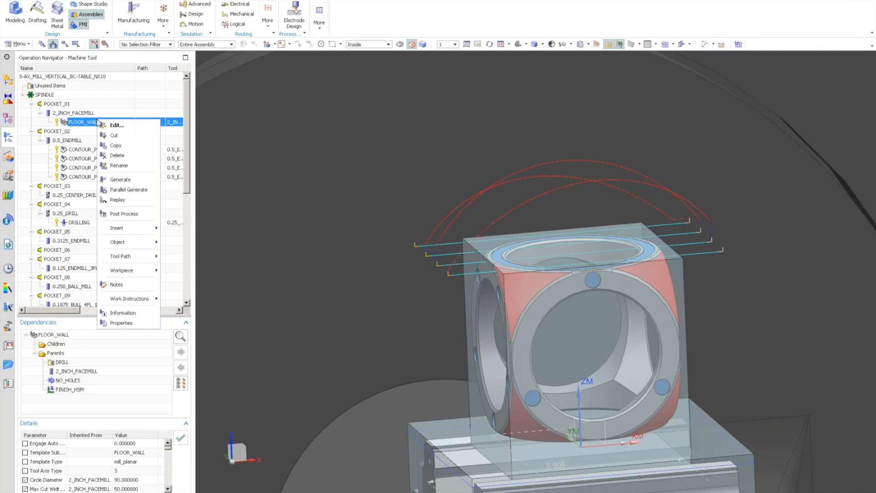
{"action": "left_click", "coordinate": [90, 127]}
{"action": "right_click", "coordinate": [89, 125]}
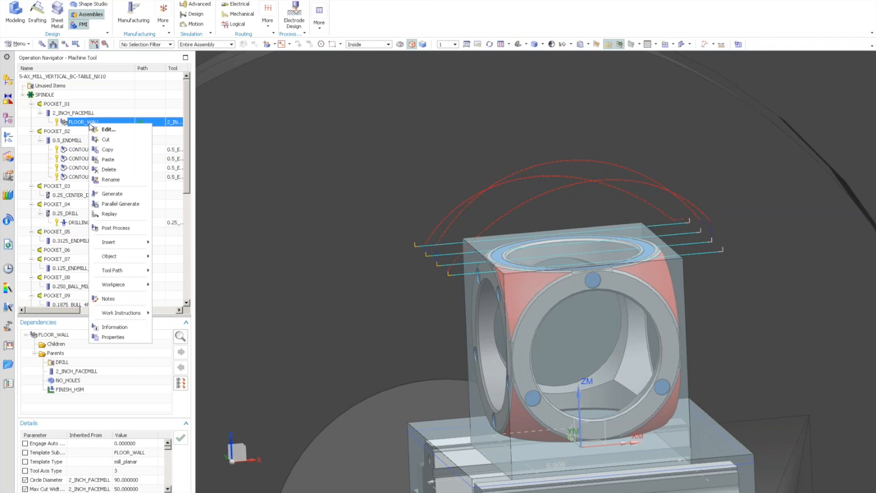
{"action": "left_click", "coordinate": [101, 161]}
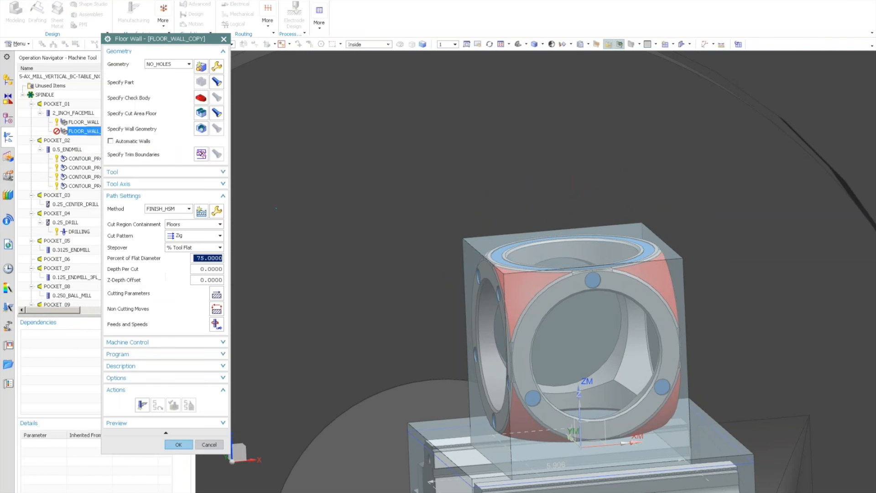
Step: Replace FLOOR_WALL_COPY's cut area floor with the no-holes ring face facing -YM
{"action": "left_click", "coordinate": [201, 113]}
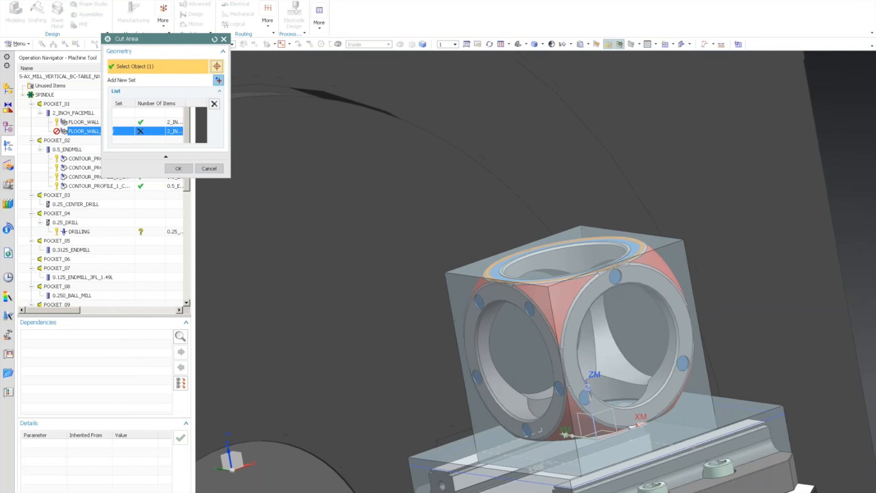
{"action": "left_click", "coordinate": [214, 105]}
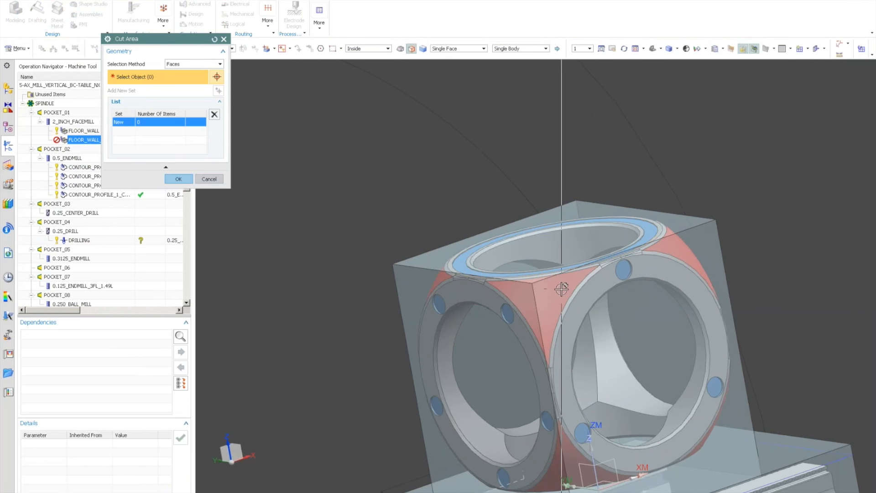
{"action": "right_click", "coordinate": [593, 292]}
{"action": "left_click", "coordinate": [624, 297]}
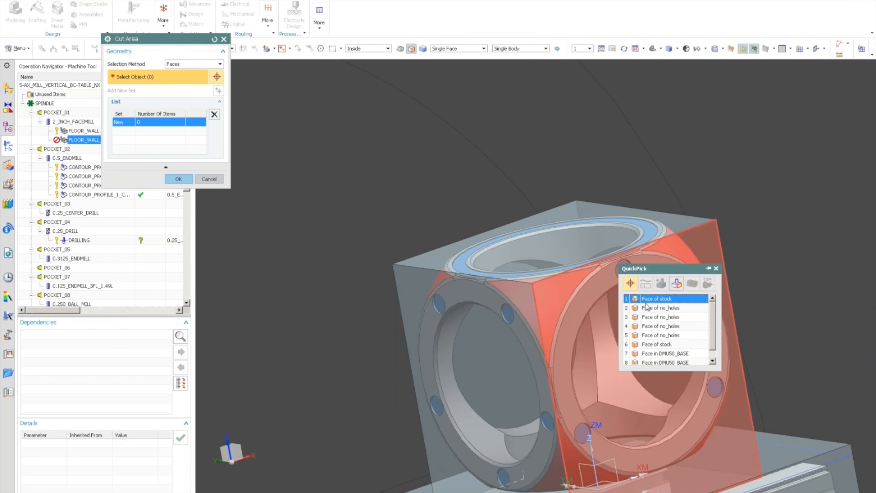
{"action": "left_click", "coordinate": [634, 296]}
{"action": "middle_click_drag", "start_coordinate": [455, 227], "coordinate": [448, 223]}
{"action": "middle_click", "coordinate": [447, 224]}
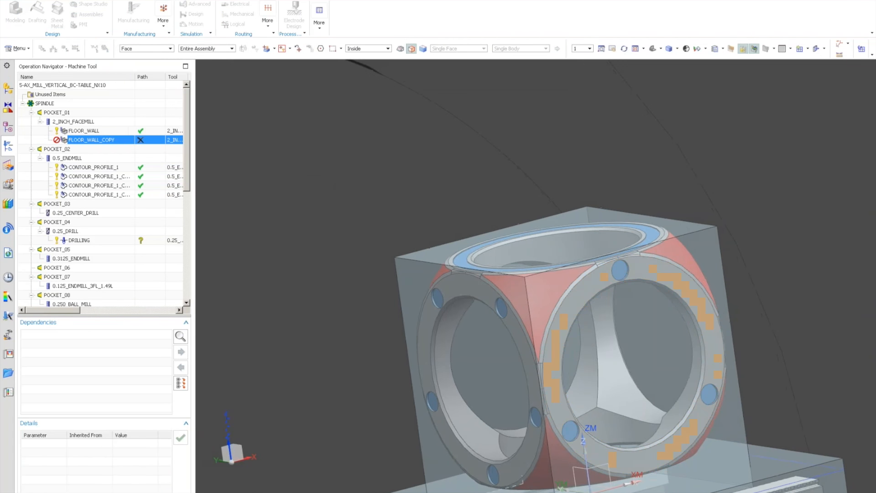
Step: Generate FLOOR_WALL_COPY's tool path and accept the operation
{"action": "left_click", "coordinate": [142, 404]}
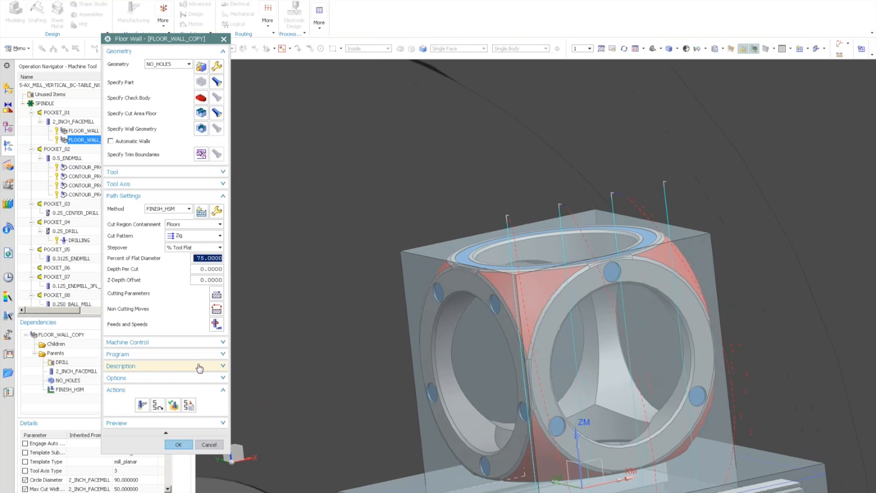
{"action": "scroll", "coordinate": [530, 363], "scroll_direction": "down", "scroll_amount": 2}
{"action": "middle_click_drag", "start_coordinate": [429, 356], "coordinate": [561, 390]}
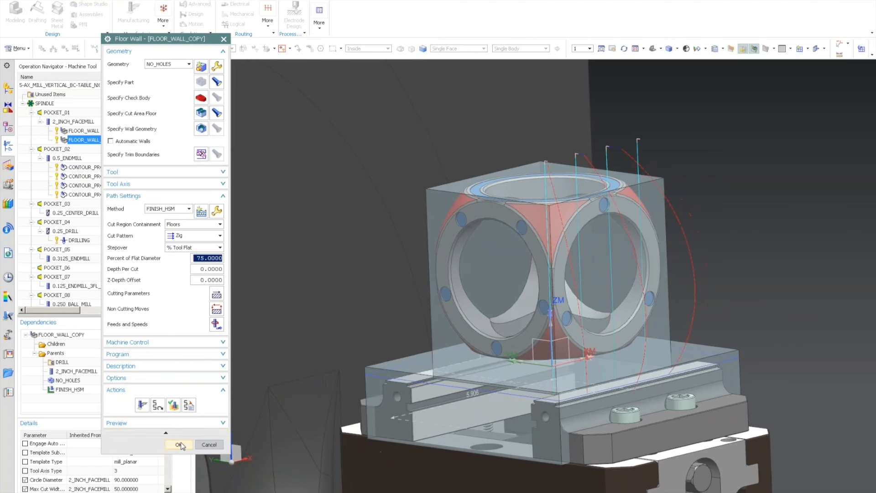
{"action": "left_click", "coordinate": [179, 445]}
Step: In the geometry view, move FLOOR_WALL_COPY under FIXTURE_AVOIDANCE_COPY, regenerate its tool path and accept the new path
{"action": "left_click", "coordinate": [65, 44]}
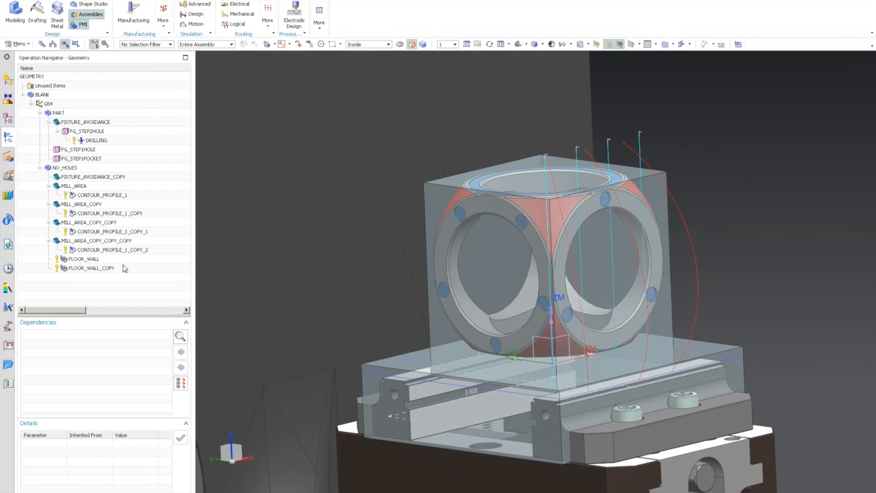
{"action": "left_click_drag", "start_coordinate": [84, 271], "coordinate": [101, 189]}
{"action": "right_click", "coordinate": [99, 187]}
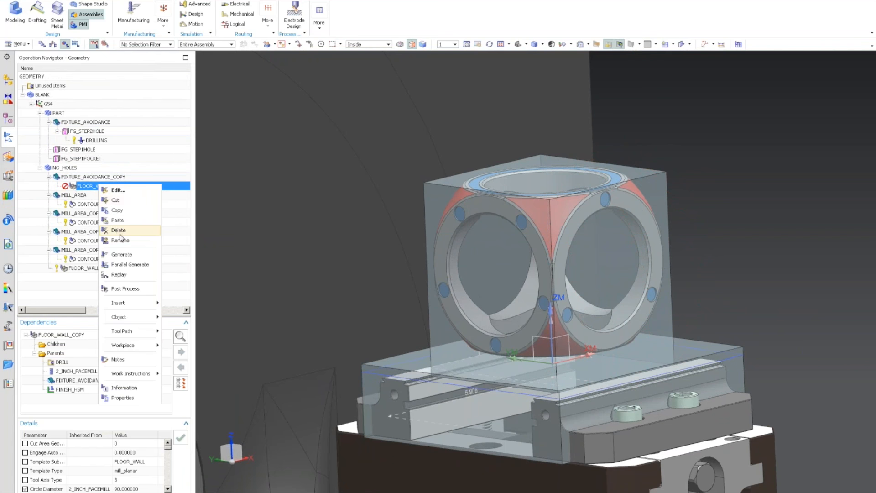
{"action": "left_click", "coordinate": [128, 256]}
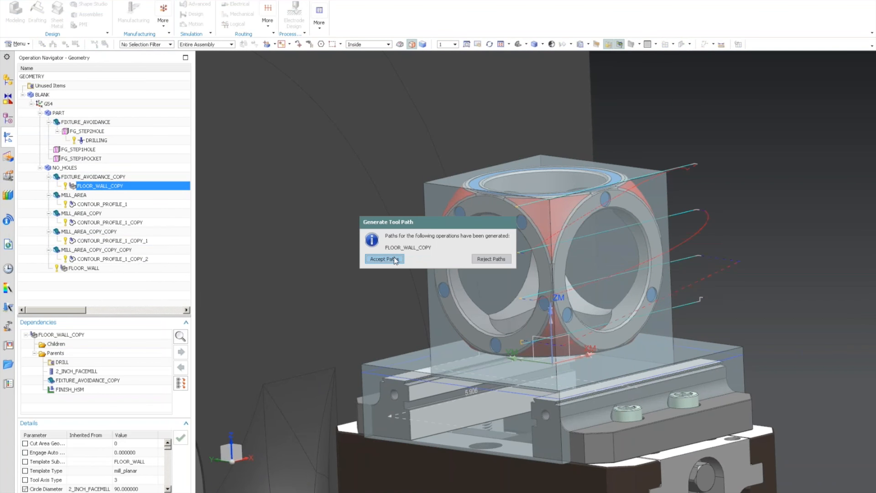
{"action": "left_click", "coordinate": [385, 259]}
{"action": "middle_click_drag", "start_coordinate": [548, 319], "coordinate": [612, 340]}
Step: In the program order view, copy FLOOR_WALL_COPY, paste the duplicate below it and replay the original's tool path
{"action": "left_click", "coordinate": [41, 44]}
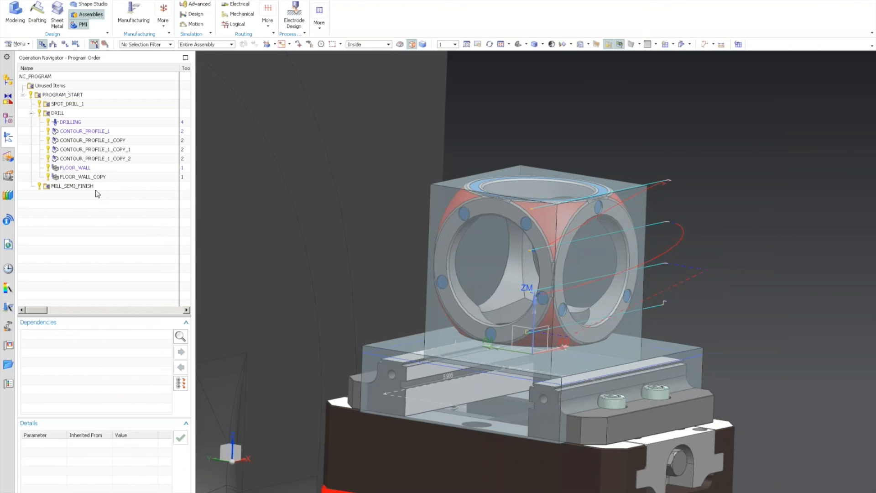
{"action": "right_click", "coordinate": [83, 178]}
{"action": "left_click", "coordinate": [101, 202]}
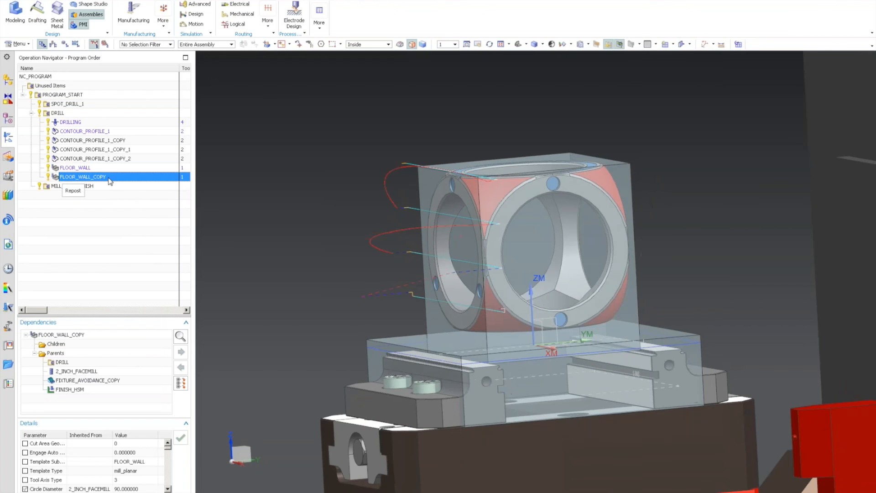
{"action": "right_click", "coordinate": [110, 181]}
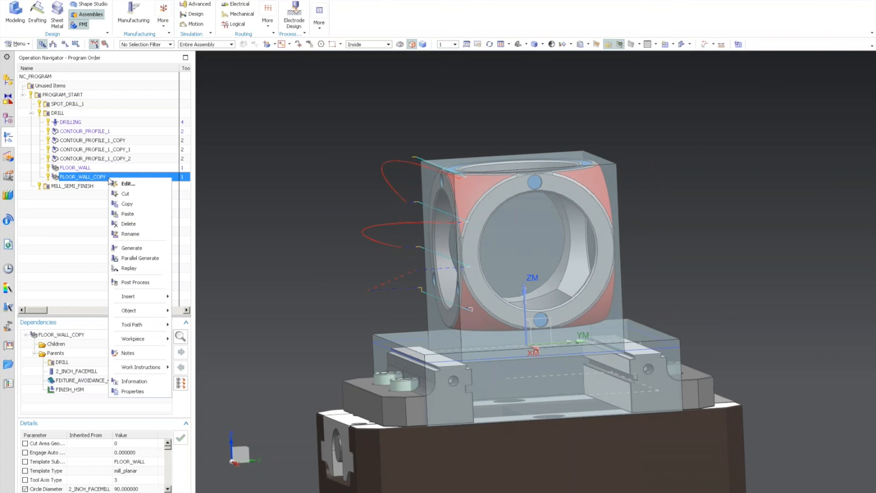
{"action": "left_click", "coordinate": [129, 203]}
{"action": "right_click", "coordinate": [110, 181]}
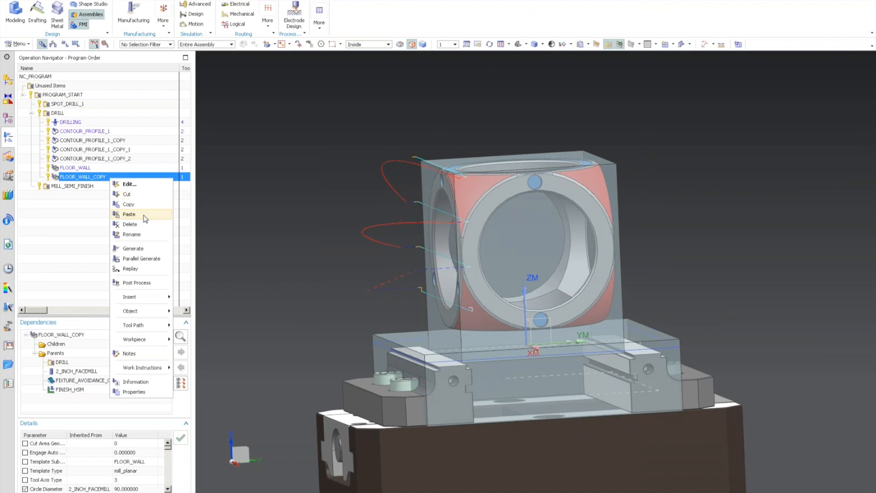
{"action": "left_click", "coordinate": [129, 213]}
{"action": "double_click", "coordinate": [110, 185]}
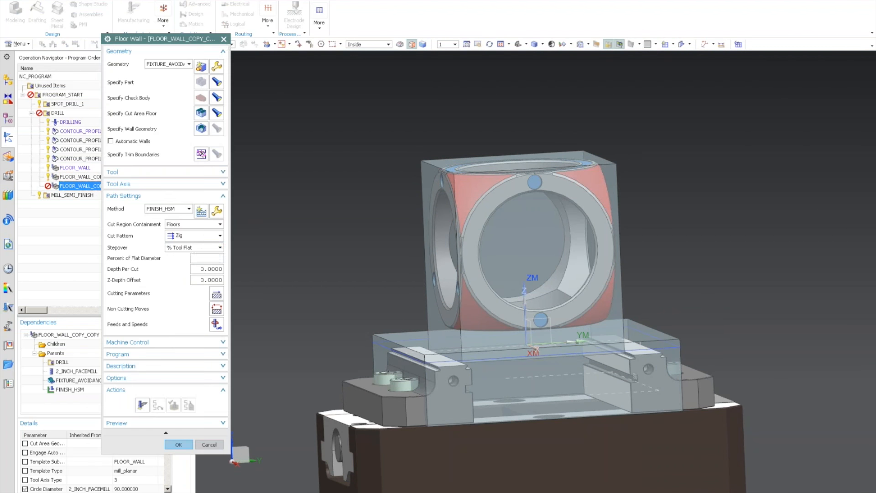
{"action": "left_click", "coordinate": [179, 445]}
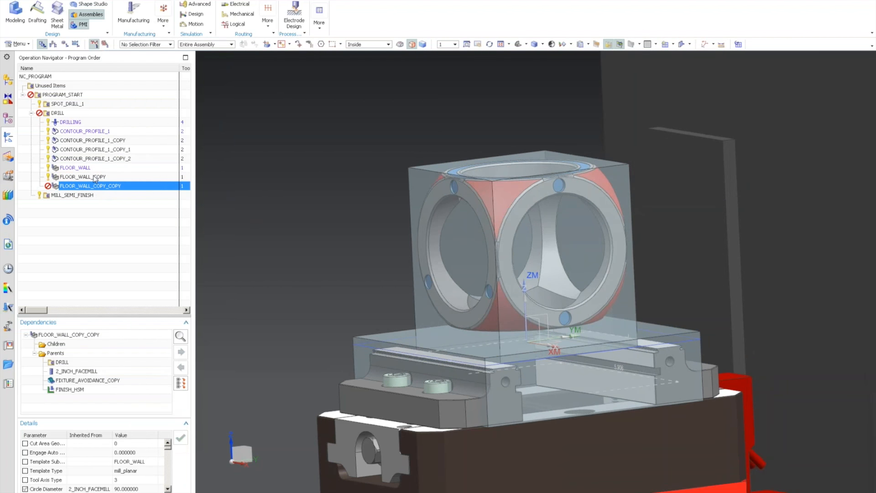
{"action": "right_click", "coordinate": [94, 176]}
{"action": "left_click", "coordinate": [127, 246]}
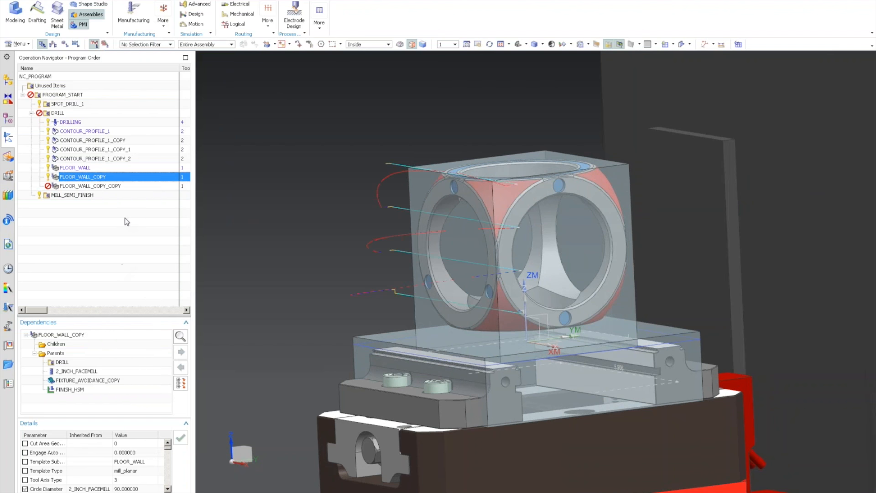
Step: Replace FLOOR_WALL_COPY_COPY's cut area floor with the no_holes ring face facing +XM, and generate and accept its tool path
{"action": "double_click", "coordinate": [87, 186]}
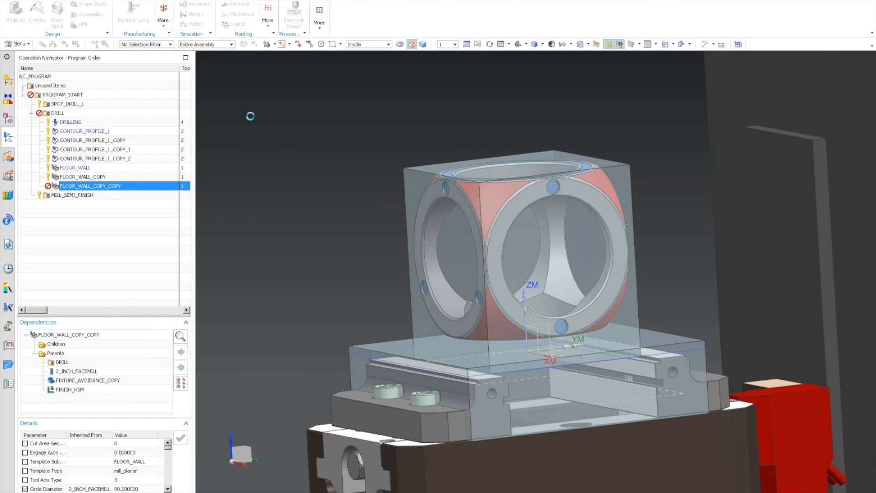
{"action": "left_click", "coordinate": [201, 117]}
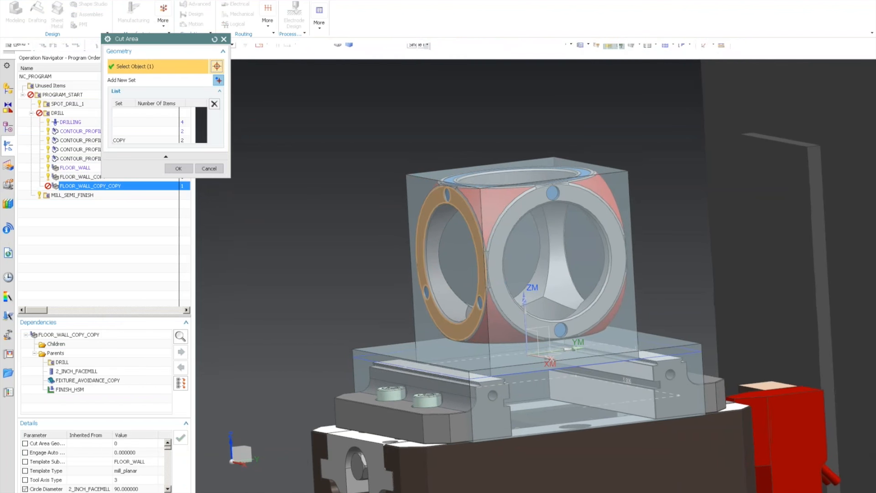
{"action": "middle_click_drag", "start_coordinate": [616, 264], "coordinate": [589, 264]}
{"action": "scroll", "coordinate": [616, 265], "scroll_direction": "up", "scroll_amount": 2}
{"action": "left_click", "coordinate": [214, 104]}
{"action": "scroll", "coordinate": [456, 187], "scroll_direction": "up", "scroll_amount": 1}
{"action": "right_click", "coordinate": [431, 175]}
{"action": "left_click", "coordinate": [450, 183]}
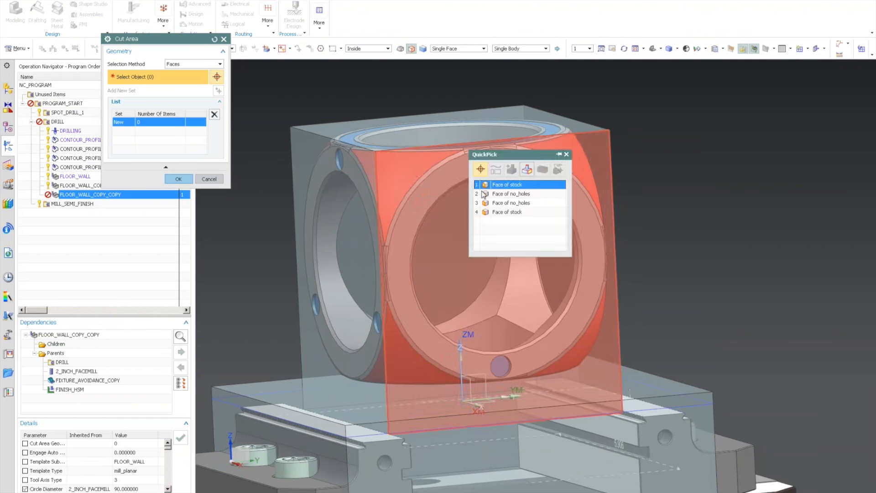
{"action": "left_click", "coordinate": [484, 194]}
{"action": "left_click", "coordinate": [179, 179]}
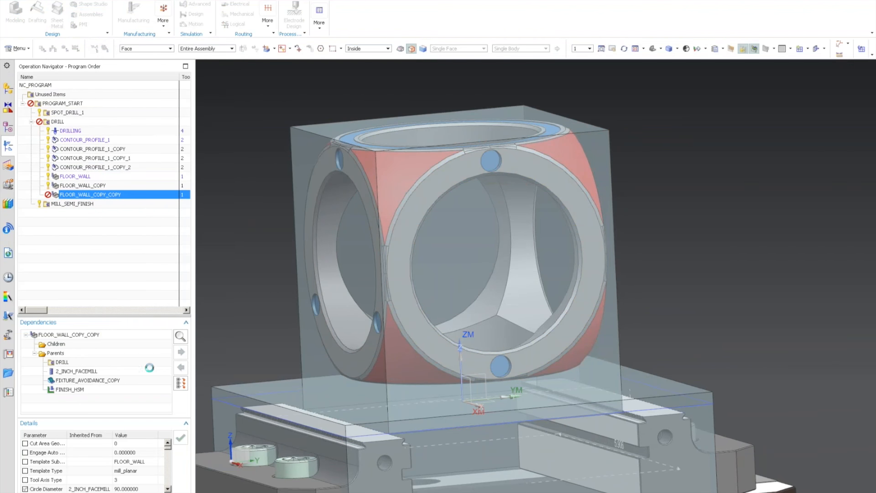
{"action": "left_click", "coordinate": [142, 404]}
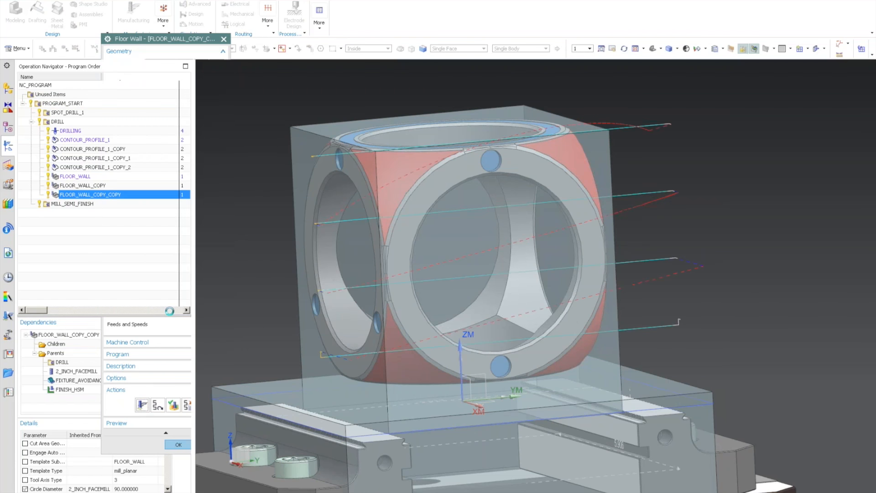
{"action": "left_click", "coordinate": [175, 441]}
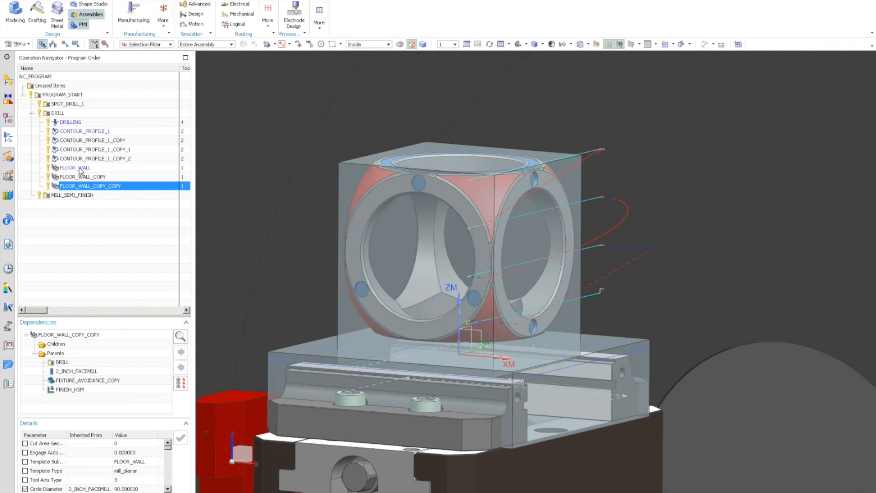
Step: Move FLOOR_WALL, FLOOR_WALL_COPY and FLOOR_WALL_COPY_COPY to the start of the DRILL program group
{"action": "left_click", "coordinate": [80, 168]}
{"action": "left_click", "coordinate": [75, 187], "text": "shift"}
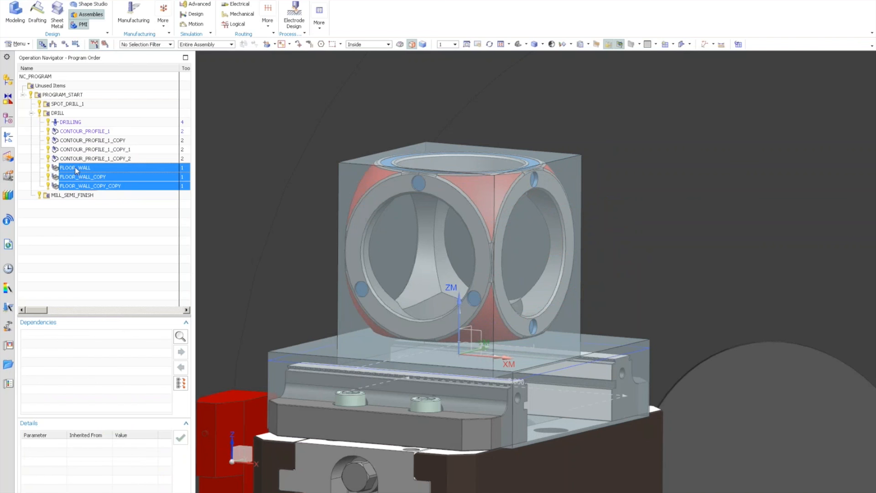
{"action": "left_click_drag", "start_coordinate": [89, 132], "coordinate": [96, 121]}
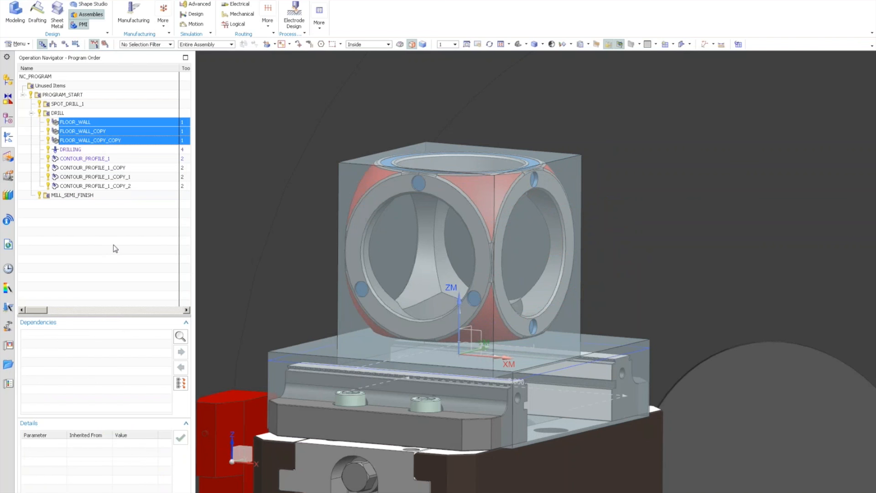
Step: Move DRILLING to the end of the DRILL program group, then regenerate its tool path and accept it without viewing the warnings
{"action": "left_click", "coordinate": [76, 151]}
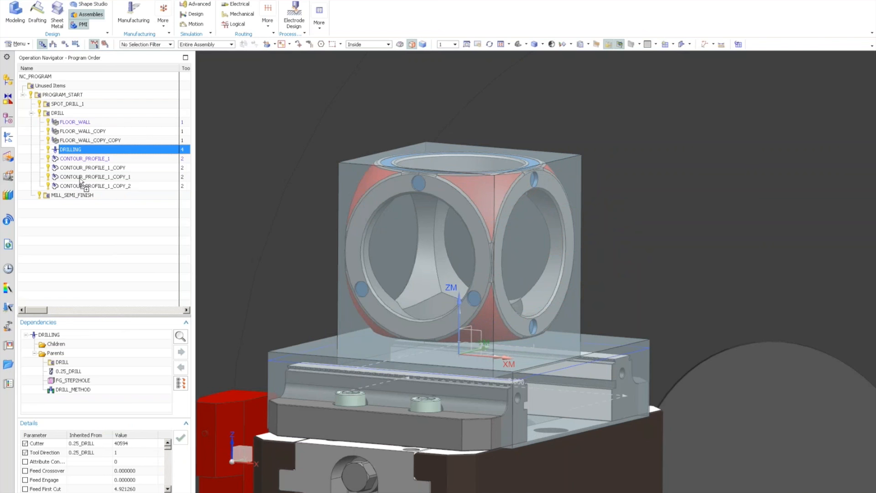
{"action": "left_click_drag", "start_coordinate": [85, 192], "coordinate": [85, 191]}
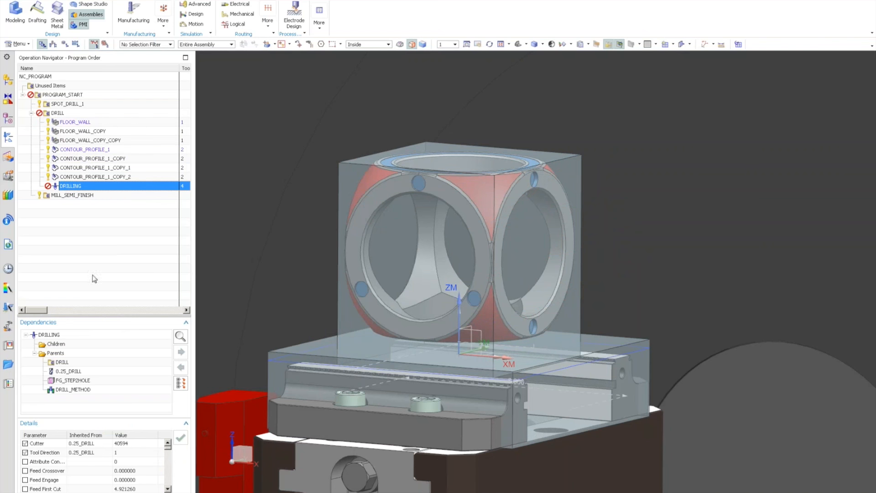
{"action": "right_click", "coordinate": [79, 186]}
{"action": "left_click", "coordinate": [108, 256]}
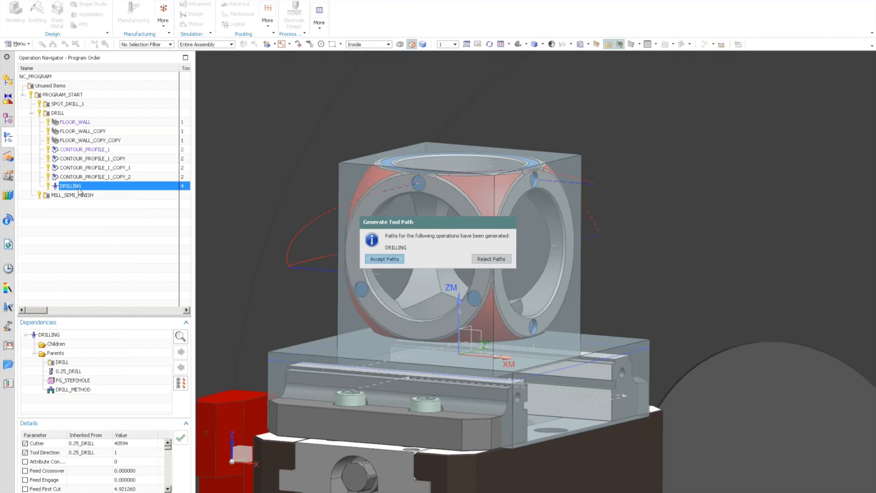
{"action": "left_click", "coordinate": [383, 259]}
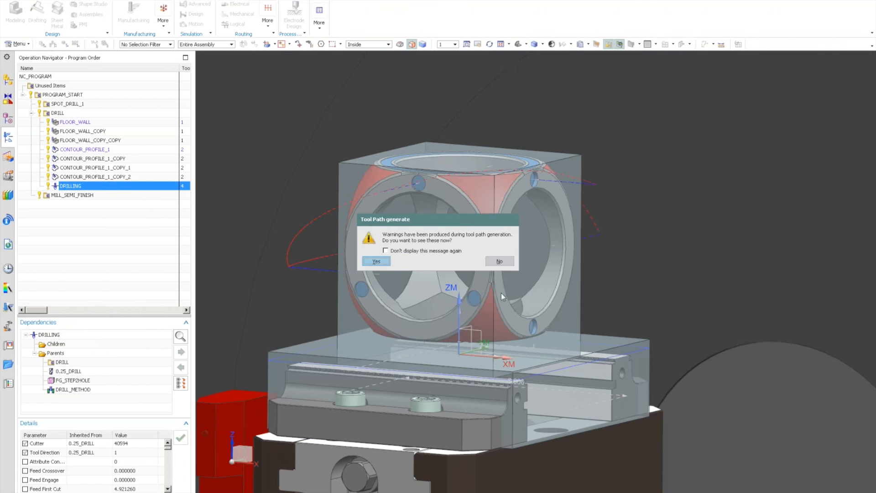
{"action": "left_click", "coordinate": [512, 261]}
Step: Edit the 0.25_DRILL tool of the DRILLING operation, setting its length to 2.5 and its flute length to 2
{"action": "middle_click_drag", "start_coordinate": [420, 279], "coordinate": [240, 279]}
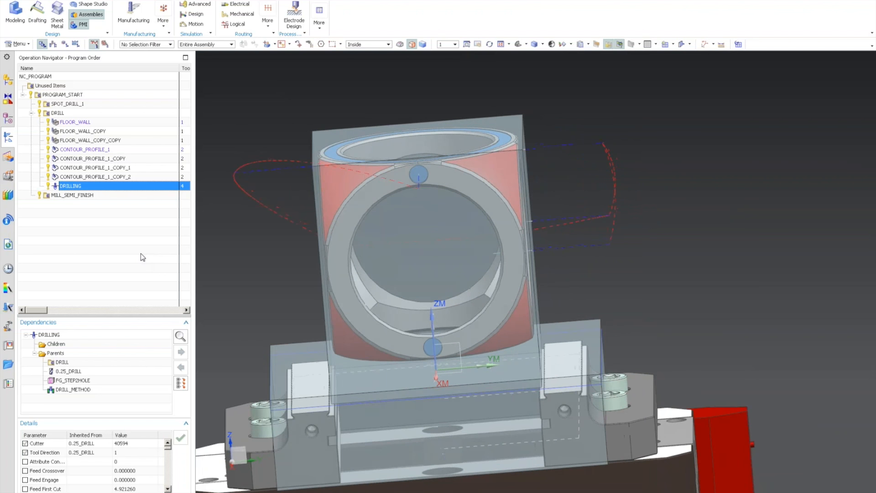
{"action": "double_click", "coordinate": [71, 186]}
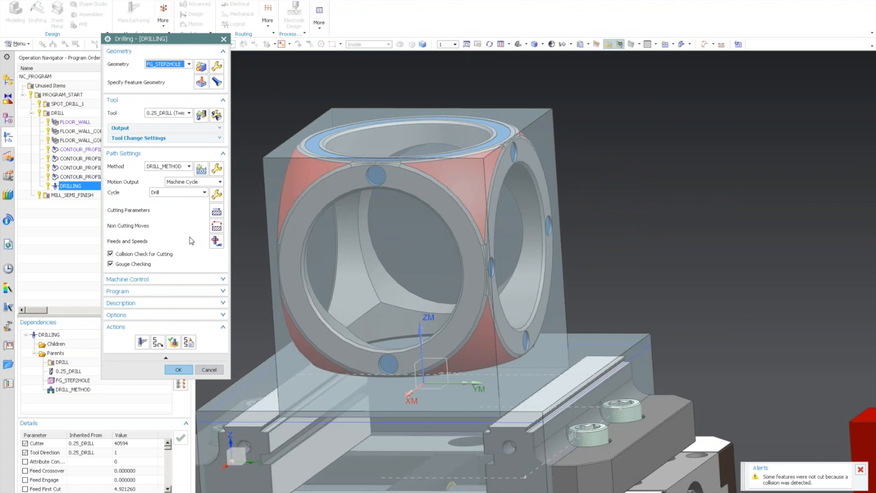
{"action": "left_click", "coordinate": [216, 115]}
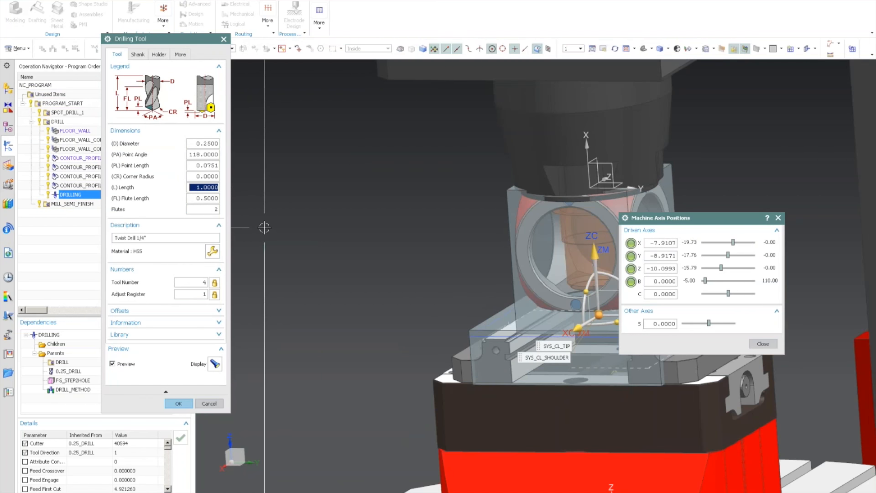
{"action": "type", "text": "2.5"}
{"action": "key", "text": "Return"}
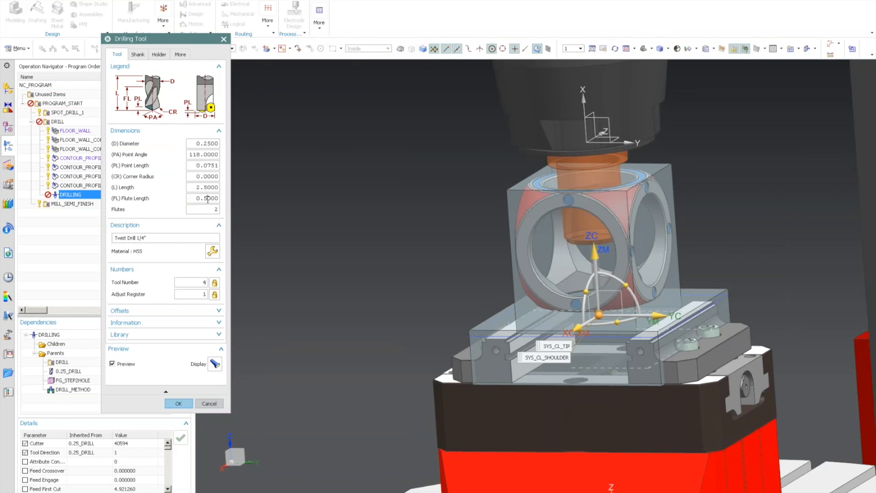
{"action": "double_click", "coordinate": [207, 198]}
{"action": "type", "text": "2."}
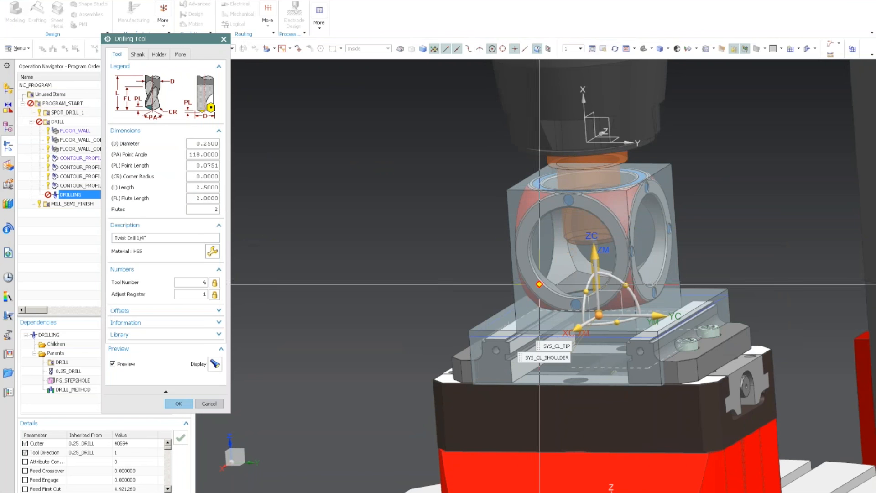
Step: Place the drill preview at the lower hole of the +YM face, align its axis with YM and examine the holder clearance
{"action": "scroll", "coordinate": [577, 307], "scroll_direction": "up", "scroll_amount": 5}
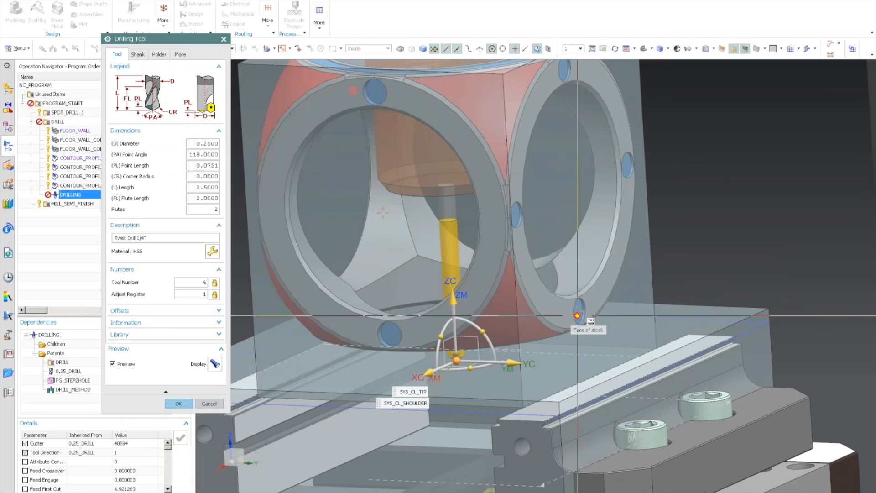
{"action": "left_click", "coordinate": [577, 315]}
{"action": "left_click", "coordinate": [610, 321]}
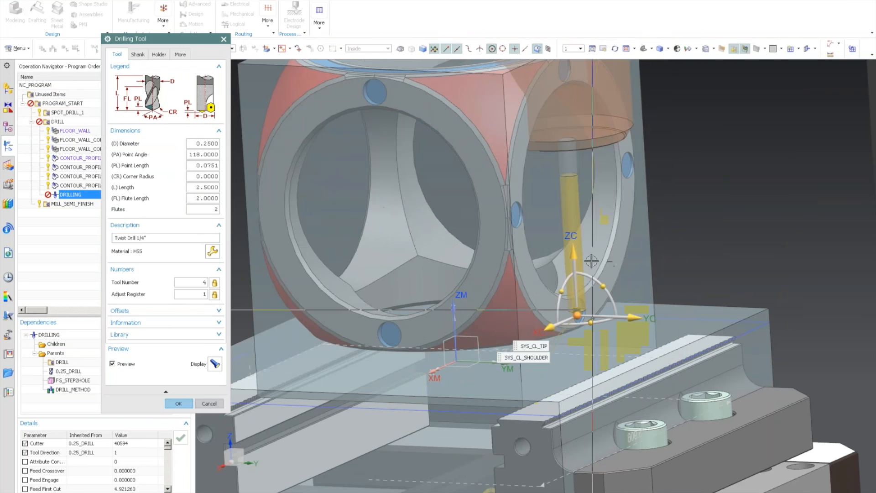
{"action": "left_click", "coordinate": [574, 255]}
{"action": "left_click", "coordinate": [640, 284]}
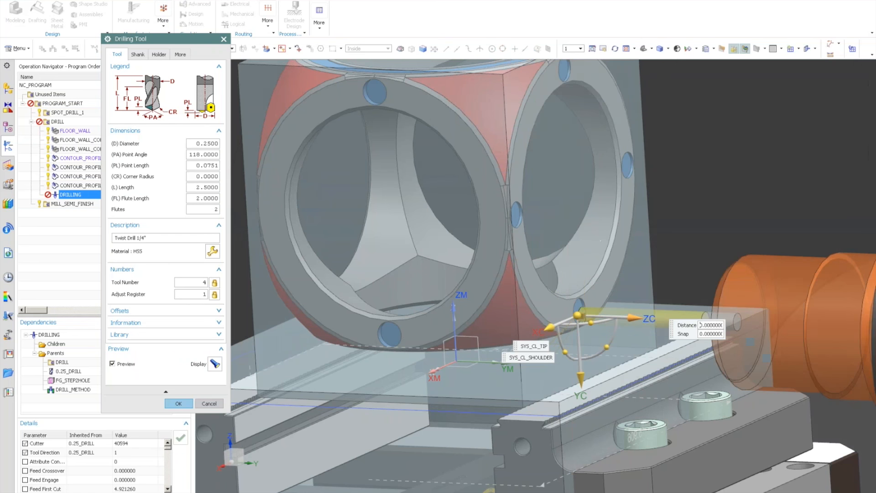
{"action": "scroll", "coordinate": [622, 315], "scroll_direction": "down", "scroll_amount": 5}
{"action": "middle_click_drag", "start_coordinate": [561, 315], "coordinate": [620, 314]}
{"action": "scroll", "coordinate": [620, 314], "scroll_direction": "down", "scroll_amount": 2}
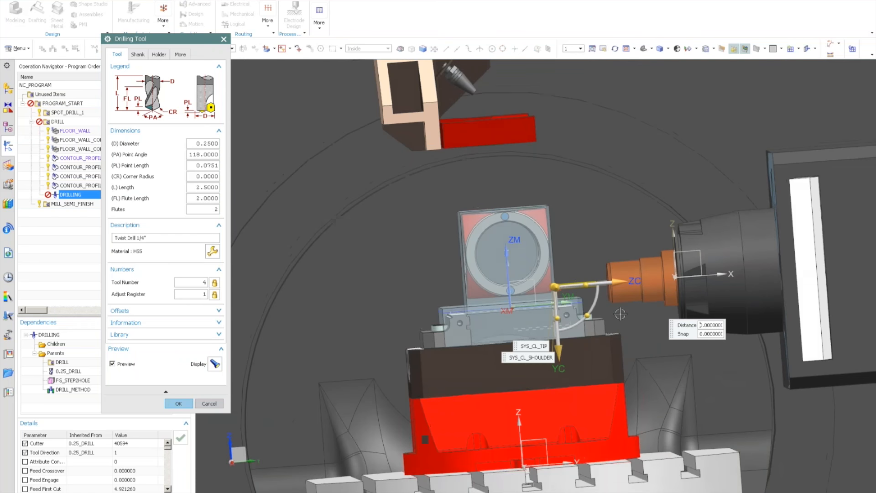
{"action": "scroll", "coordinate": [620, 314], "scroll_direction": "up", "scroll_amount": 5}
{"action": "left_click_drag", "start_coordinate": [575, 292], "coordinate": [590, 295]}
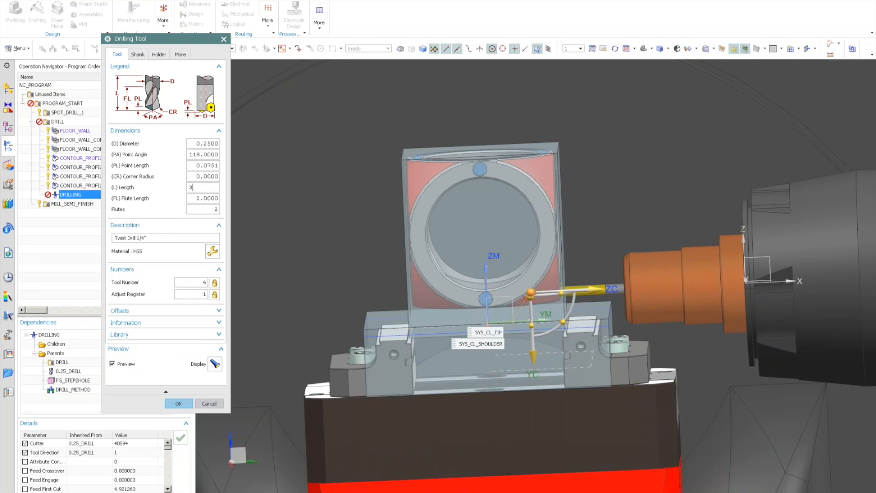
Step: Set the 0.25_DRILL tool's length to 3.5, then regenerate the DRILLING tool path and accept the operation
{"action": "key", "text": "Return"}
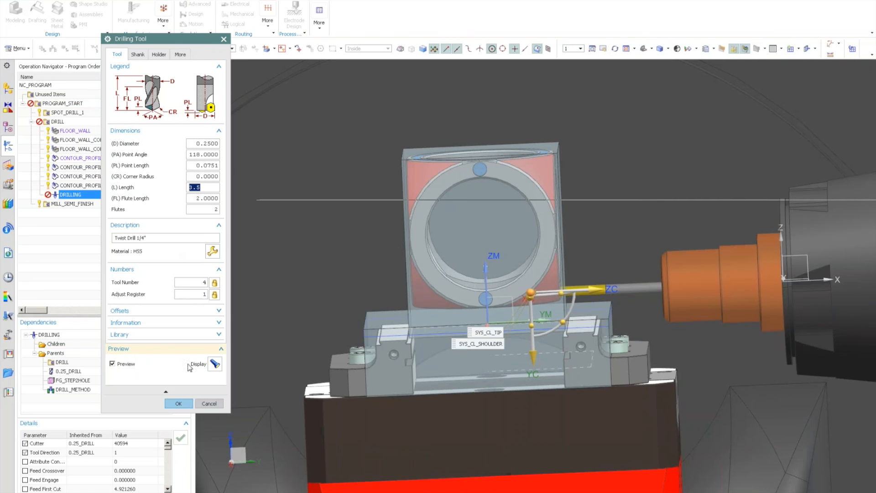
{"action": "left_click", "coordinate": [178, 403]}
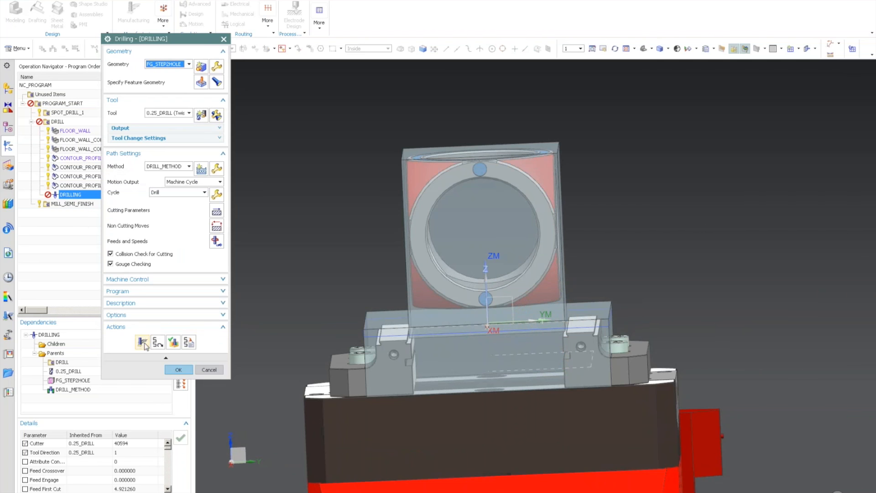
{"action": "left_click", "coordinate": [141, 342]}
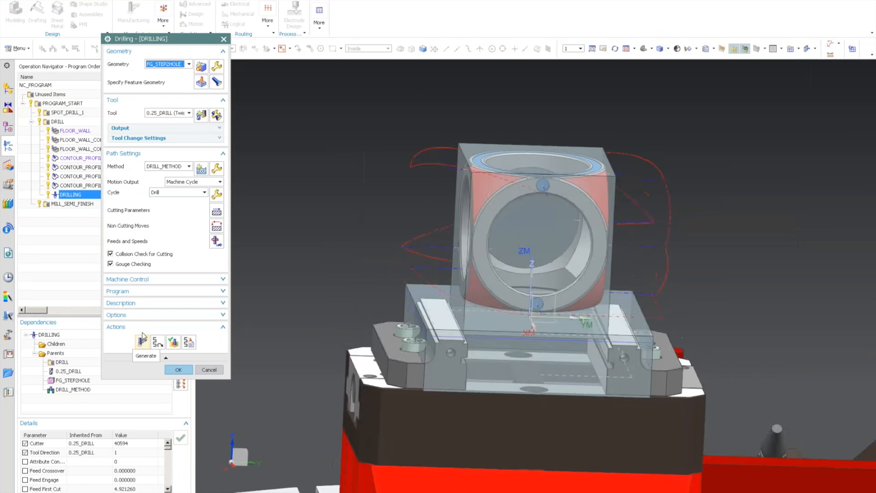
{"action": "left_click", "coordinate": [178, 369]}
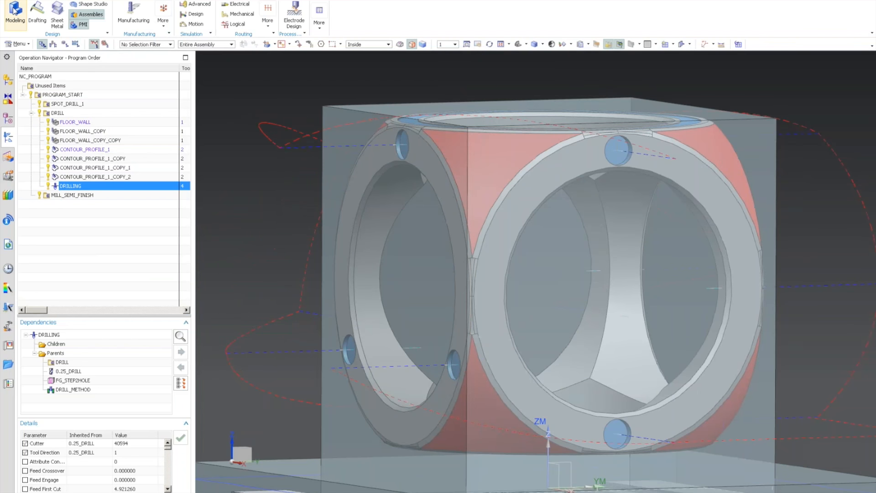
Step: In Modeling, extrude the large bore edge of the -YM face from -1.8 to 0.2 in as a separate cylinder
{"action": "left_click", "coordinate": [15, 11]}
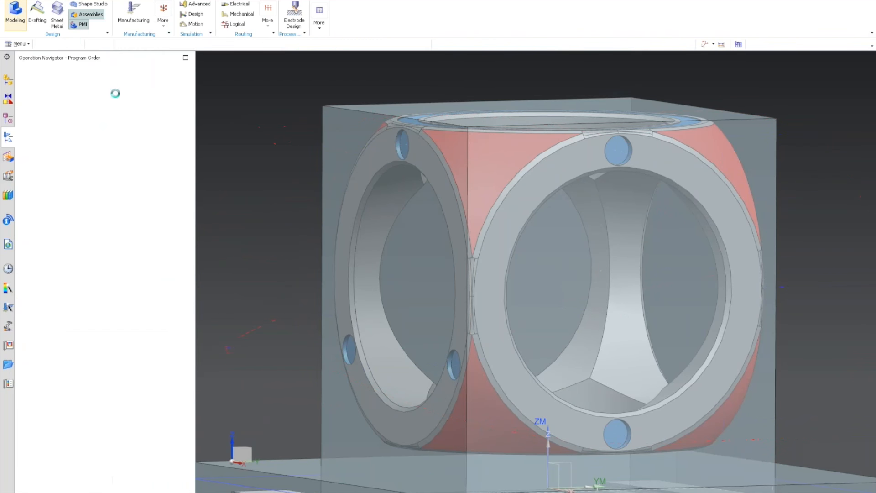
{"action": "left_click", "coordinate": [114, 12]}
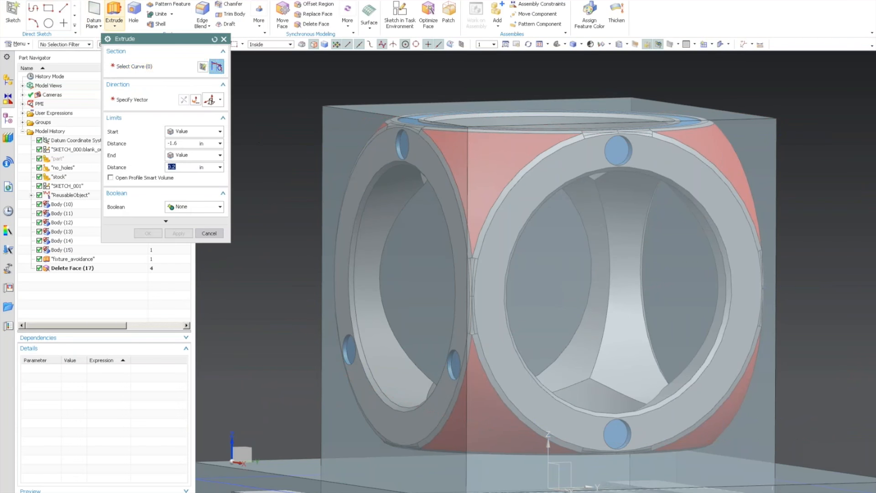
{"action": "right_click", "coordinate": [387, 162]}
{"action": "left_click", "coordinate": [399, 168]}
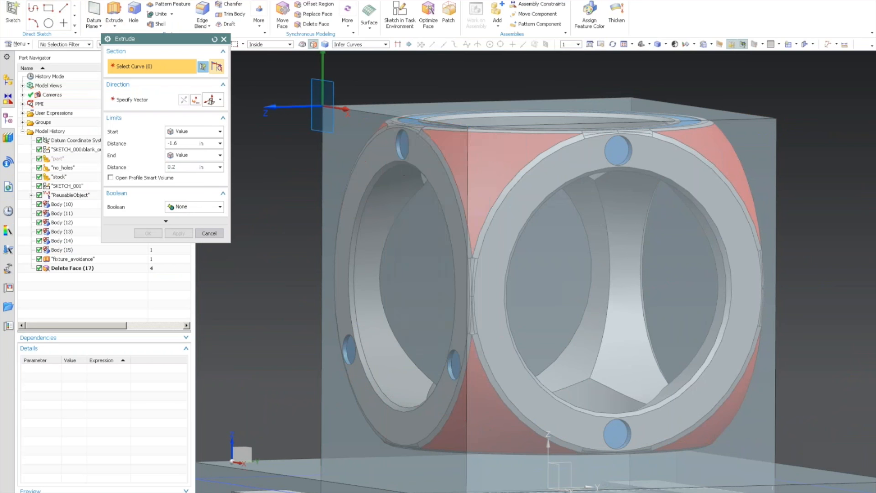
{"action": "left_click", "coordinate": [456, 179]}
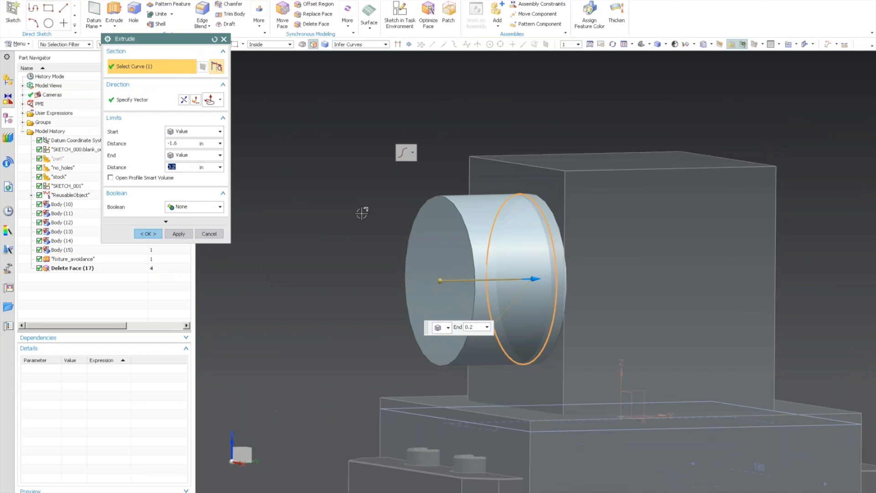
{"action": "left_click_drag", "start_coordinate": [441, 280], "coordinate": [431, 286]}
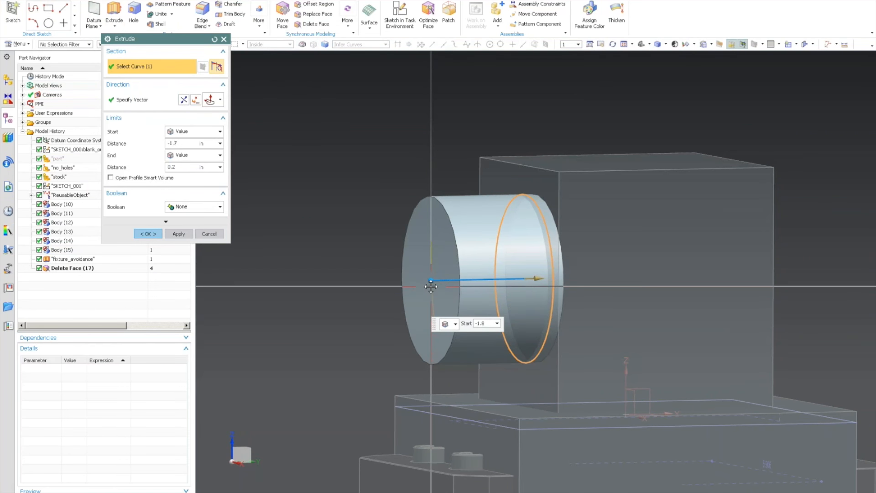
{"action": "left_click", "coordinate": [155, 235]}
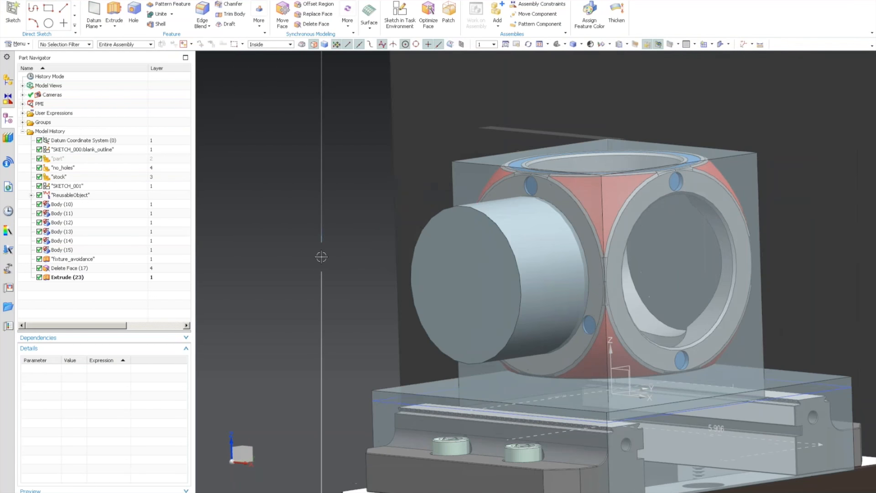
Step: Edit the extruded cylinder and set its Boolean to Unite with the no_holes body
{"action": "double_click", "coordinate": [67, 277]}
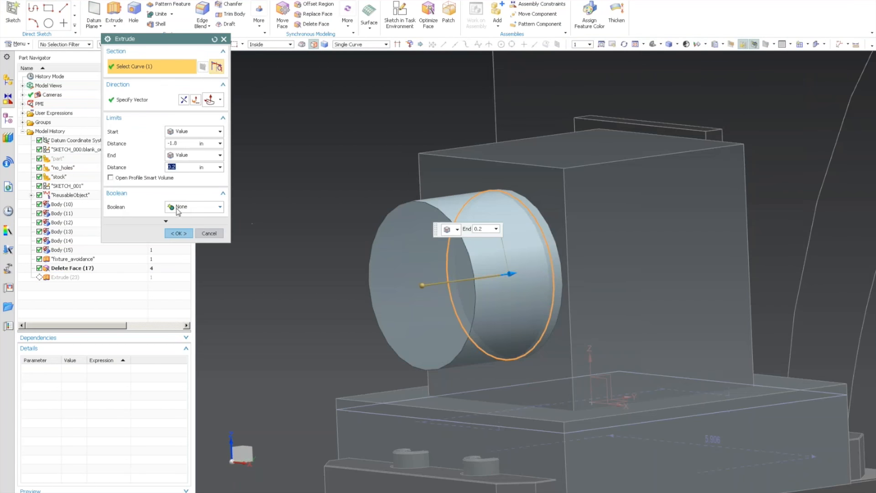
{"action": "left_click", "coordinate": [177, 211]}
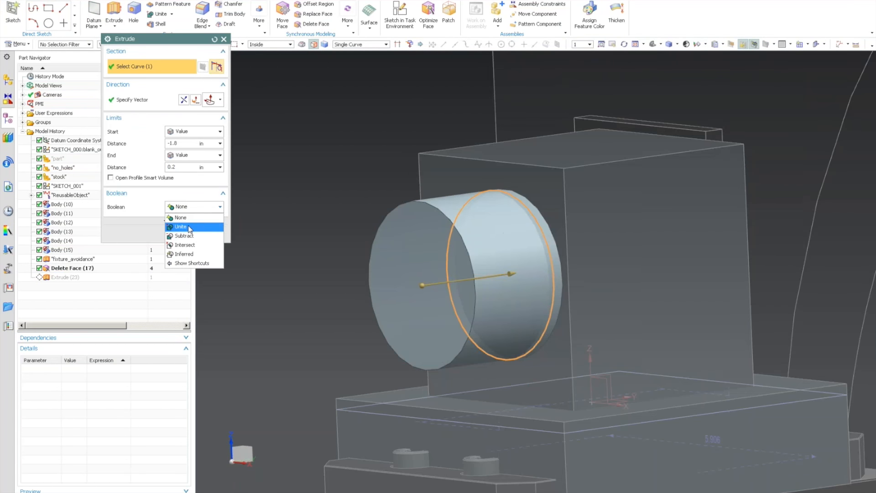
{"action": "left_click", "coordinate": [180, 224]}
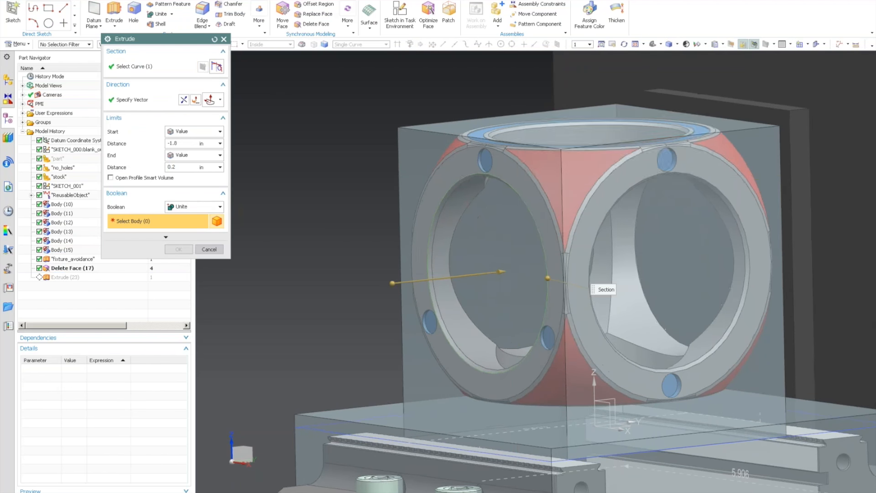
{"action": "left_click", "coordinate": [562, 195]}
{"action": "left_click", "coordinate": [575, 201]}
{"action": "left_click", "coordinate": [178, 249]}
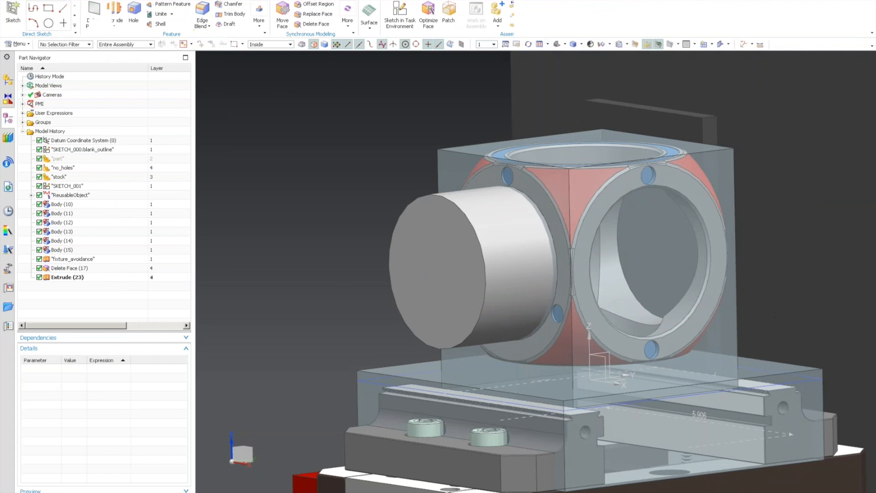
Step: Return to Manufacturing, regenerate the DRILLING tool path and inspect it around the added cylinder
{"action": "left_click", "coordinate": [201, 1]}
{"action": "left_click", "coordinate": [137, 15]}
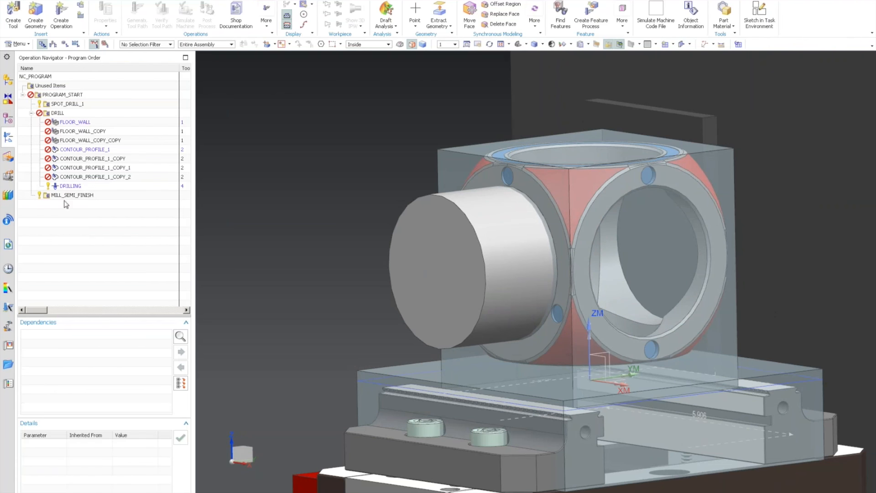
{"action": "right_click", "coordinate": [62, 186]}
{"action": "left_click", "coordinate": [84, 244]}
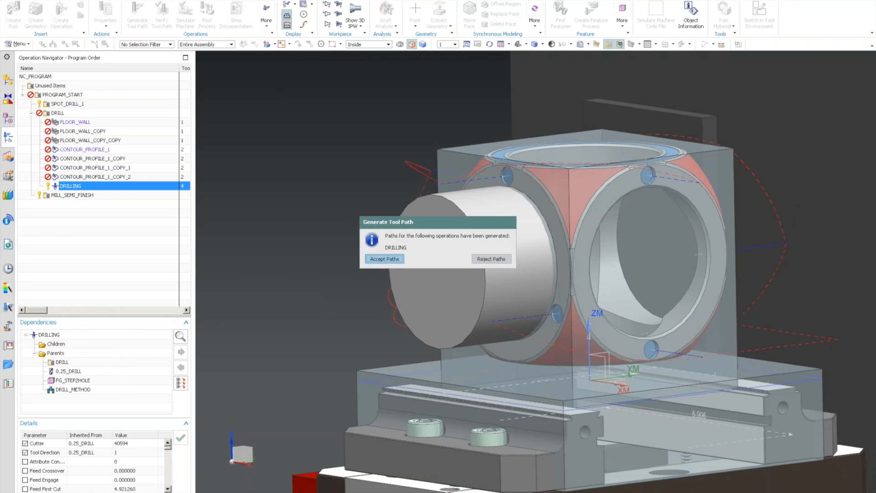
{"action": "middle_click_drag", "start_coordinate": [292, 285], "coordinate": [310, 285]}
{"action": "middle_click", "coordinate": [311, 285]}
{"action": "middle_click_drag", "start_coordinate": [246, 294], "coordinate": [281, 294]}
{"action": "key", "text": "F8"}
{"action": "middle_click_drag", "start_coordinate": [469, 305], "coordinate": [675, 205]}
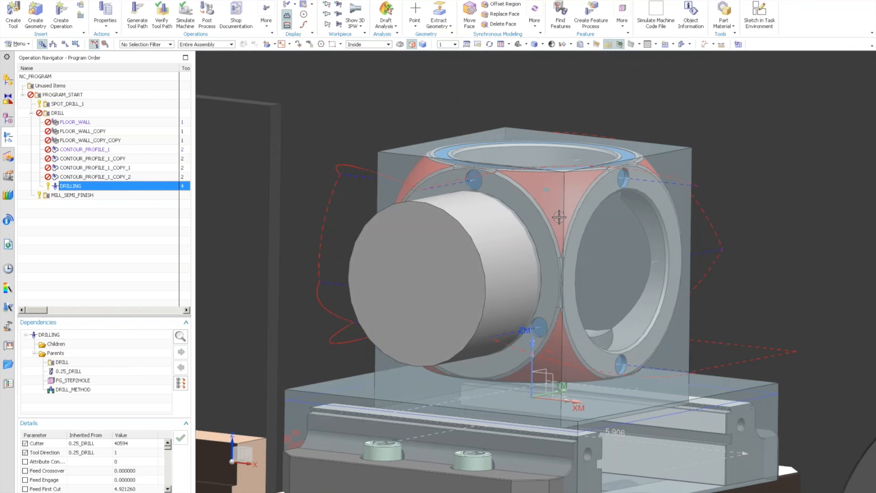
{"action": "middle_click_drag", "start_coordinate": [322, 262], "coordinate": [164, 256]}
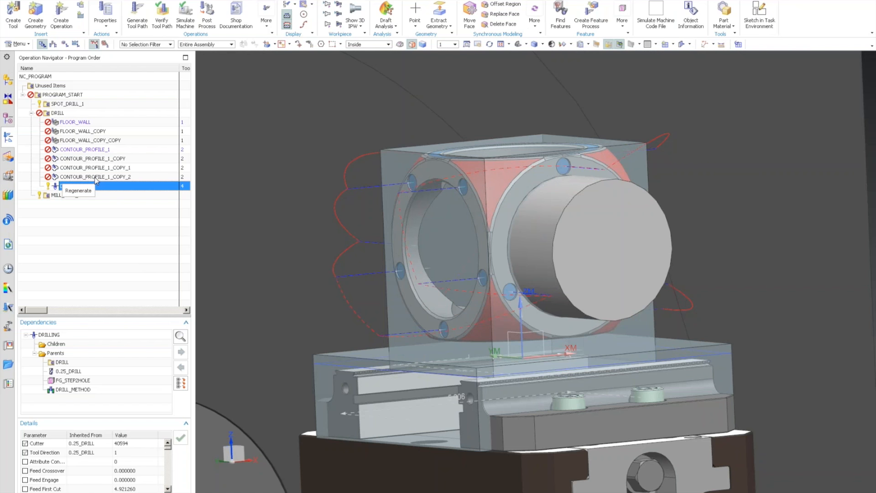
Step: Regenerate all operations from FLOOR_WALL through CONTOUR_PROFILE_1_COPY_2 and accept their tool paths
{"action": "left_click", "coordinate": [95, 178]}
{"action": "left_click", "coordinate": [74, 123], "text": "shift"}
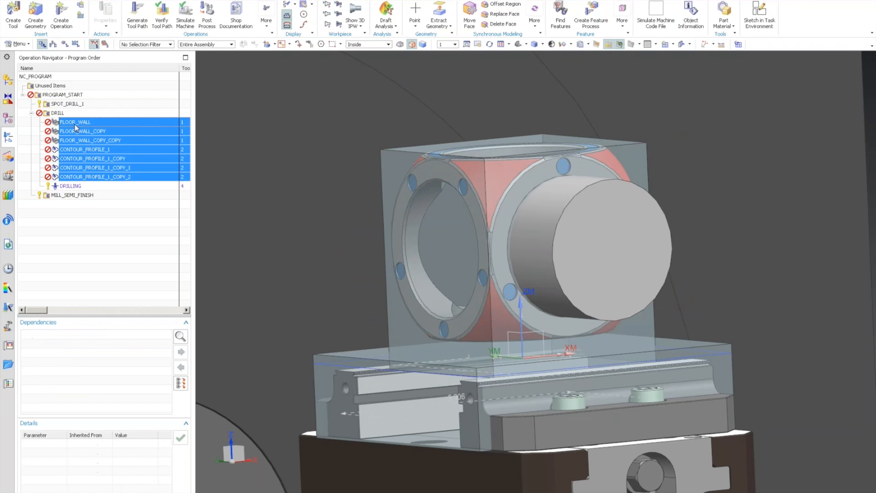
{"action": "right_click", "coordinate": [74, 123]}
{"action": "left_click", "coordinate": [111, 177]}
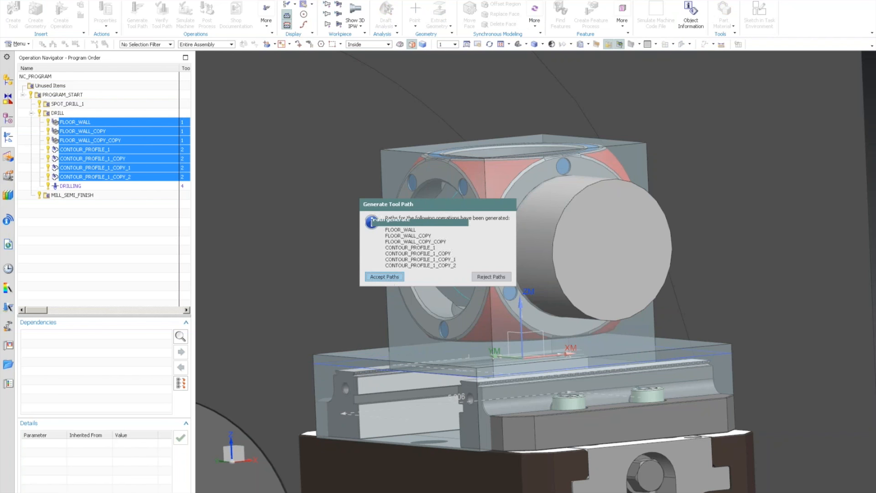
{"action": "left_click", "coordinate": [384, 276]}
{"action": "key", "text": "Return"}
Step: Display the tool paths of FLOOR_WALL_COPY_COPY and FLOOR_WALL_COPY to check how they clear the cylinder
{"action": "right_click", "coordinate": [74, 141]}
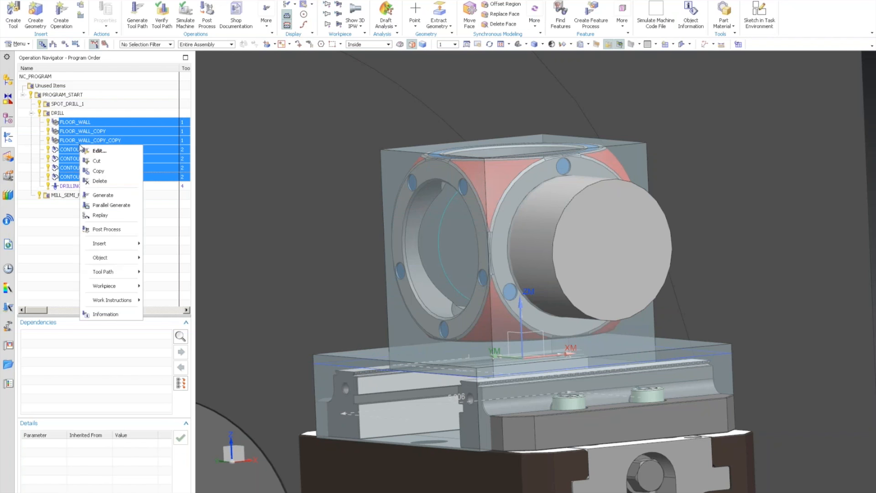
{"action": "left_click", "coordinate": [70, 140]}
{"action": "right_click", "coordinate": [69, 140]}
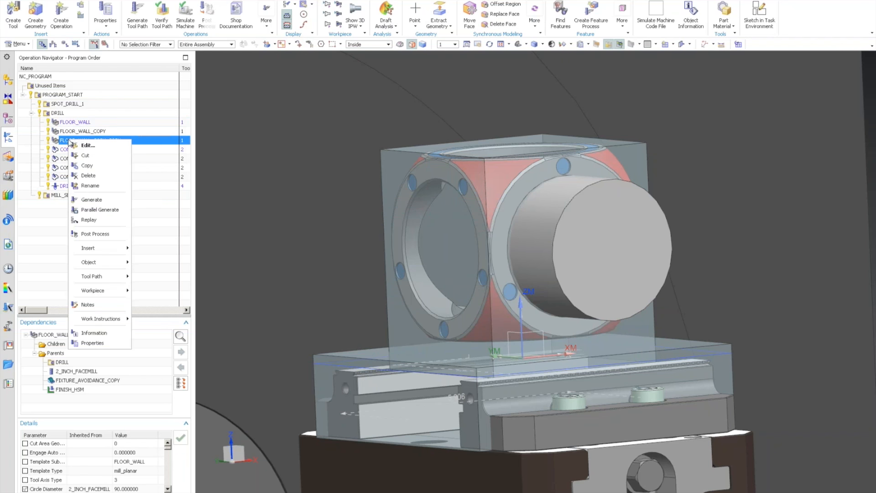
{"action": "left_click", "coordinate": [103, 221]}
{"action": "right_click", "coordinate": [88, 132]}
{"action": "left_click", "coordinate": [109, 190]}
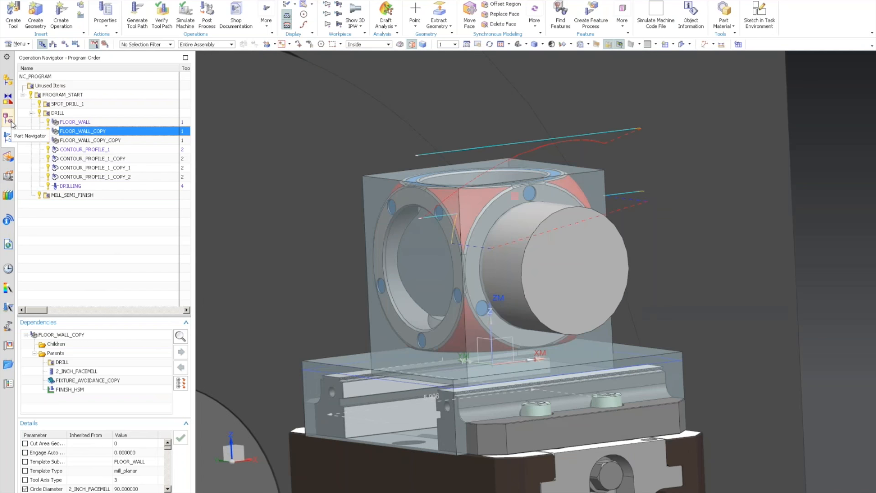
Step: Delete the united extruded cylinder from the model history
{"action": "left_click", "coordinate": [8, 118]}
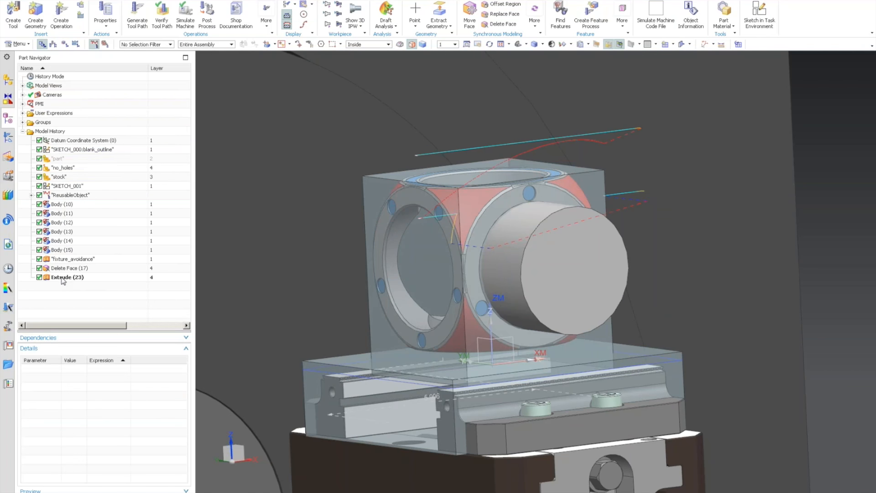
{"action": "right_click", "coordinate": [62, 278]}
{"action": "left_click", "coordinate": [97, 266]}
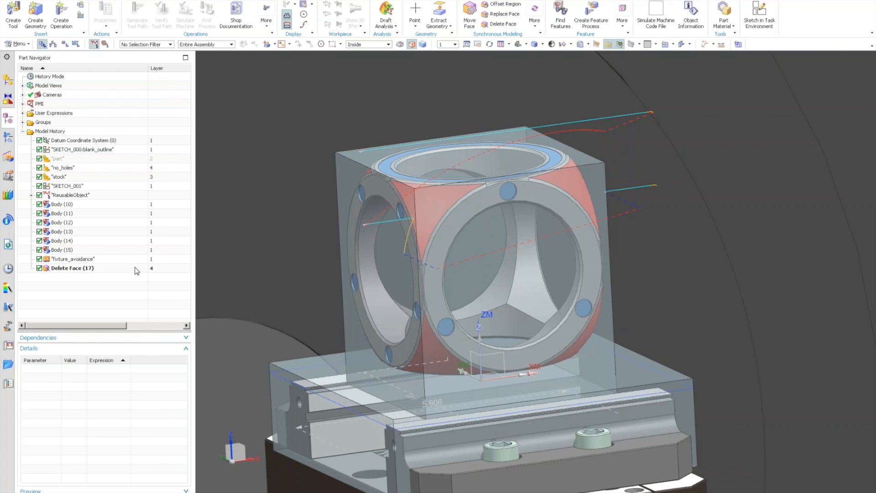
Step: Review which operations belong to the PART and NO_HOLES geometry groups, then return to the program order view
{"action": "left_click", "coordinate": [8, 137]}
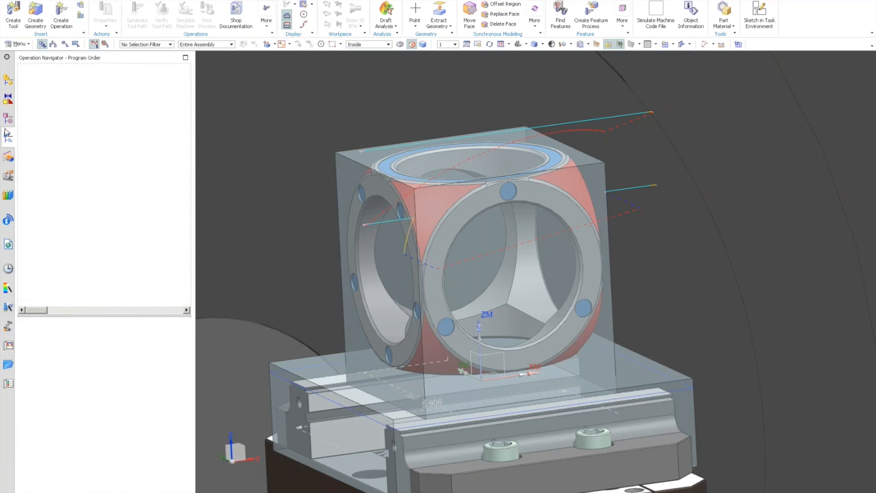
{"action": "left_click", "coordinate": [65, 45]}
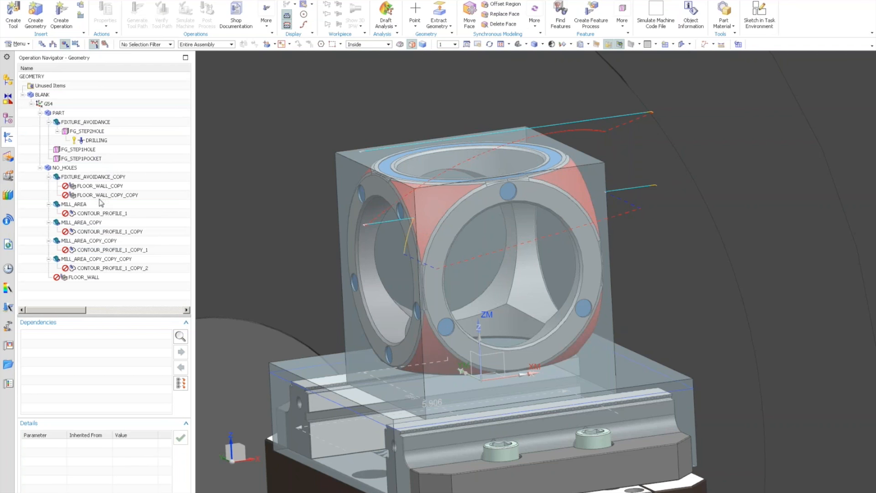
{"action": "left_click", "coordinate": [42, 45]}
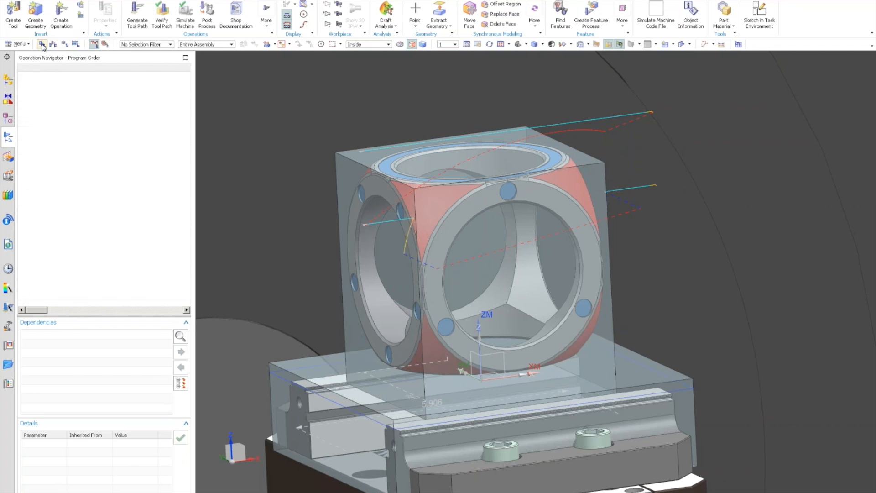
Step: Show the Part layer category and hide the No Holes and Stock categories
{"action": "key", "text": "ctrl+l"}
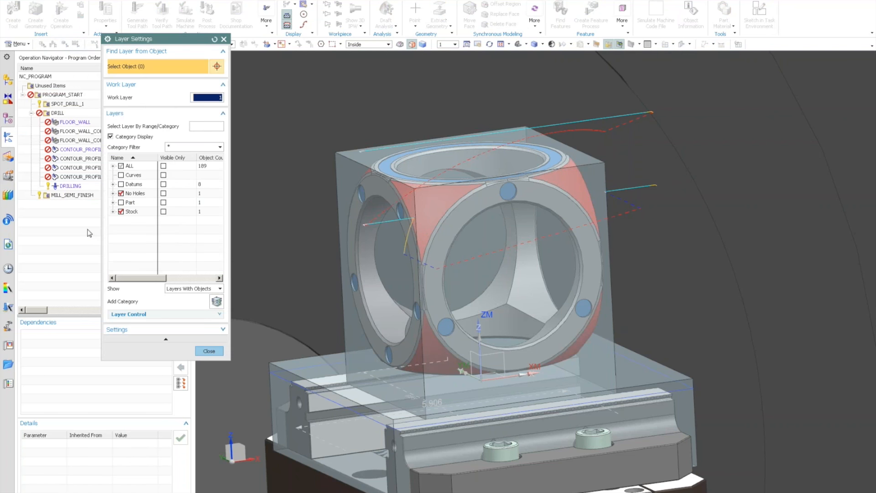
{"action": "left_click", "coordinate": [121, 202]}
{"action": "left_click", "coordinate": [121, 202]}
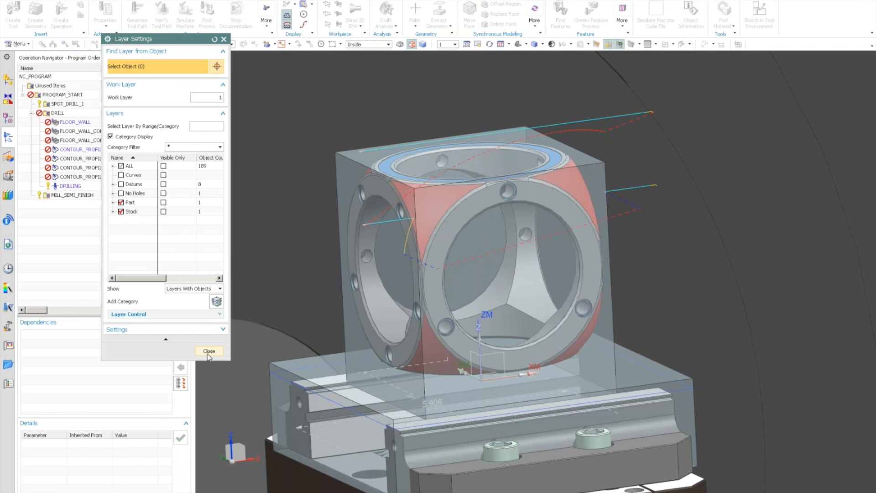
{"action": "left_click", "coordinate": [121, 212]}
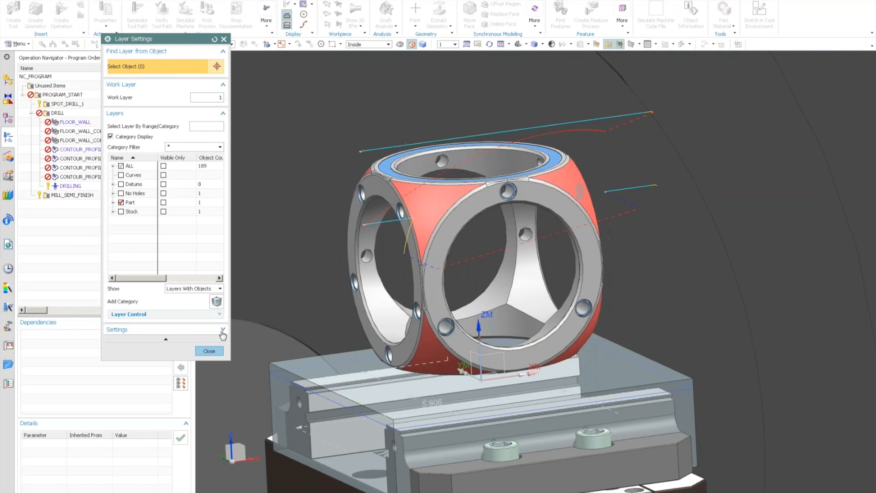
{"action": "left_click", "coordinate": [209, 351]}
Step: Resize the five equal-radius through-hole faces inside the counterbores to a diameter of 0.2 in
{"action": "scroll", "coordinate": [309, 257], "scroll_direction": "up", "scroll_amount": 5}
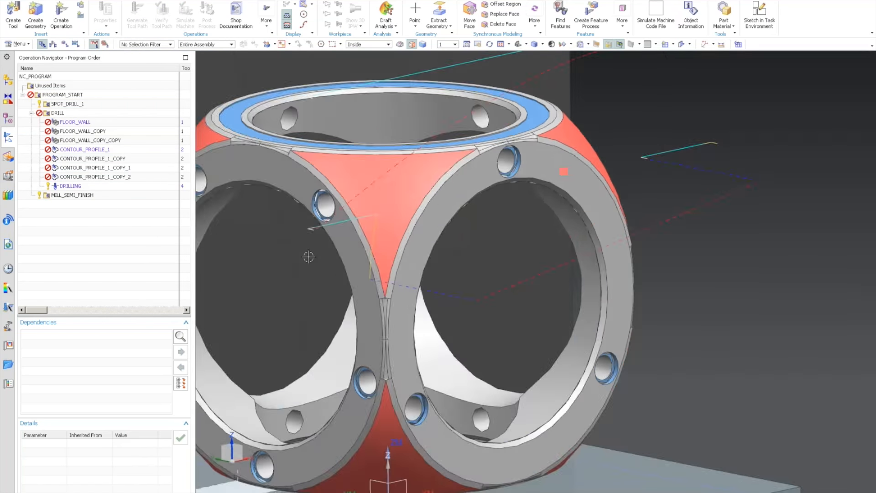
{"action": "scroll", "coordinate": [443, 208], "scroll_direction": "up", "scroll_amount": 4}
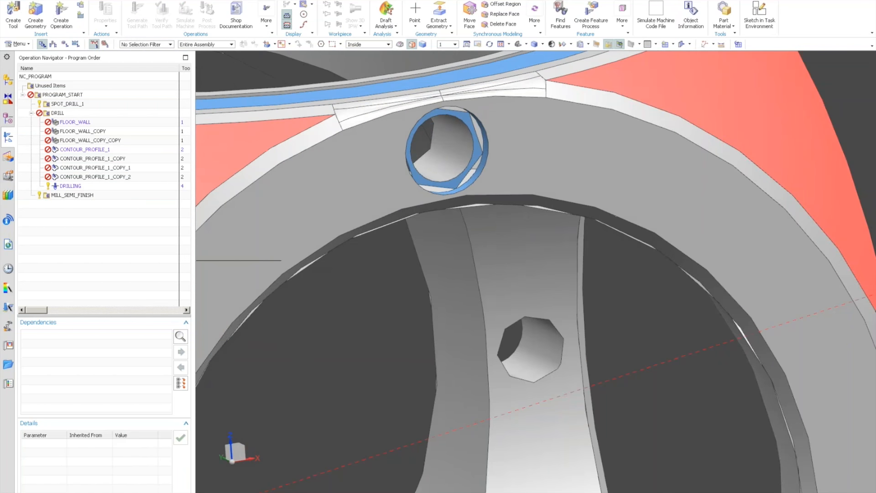
{"action": "middle_click_drag", "start_coordinate": [541, 234], "coordinate": [551, 200]}
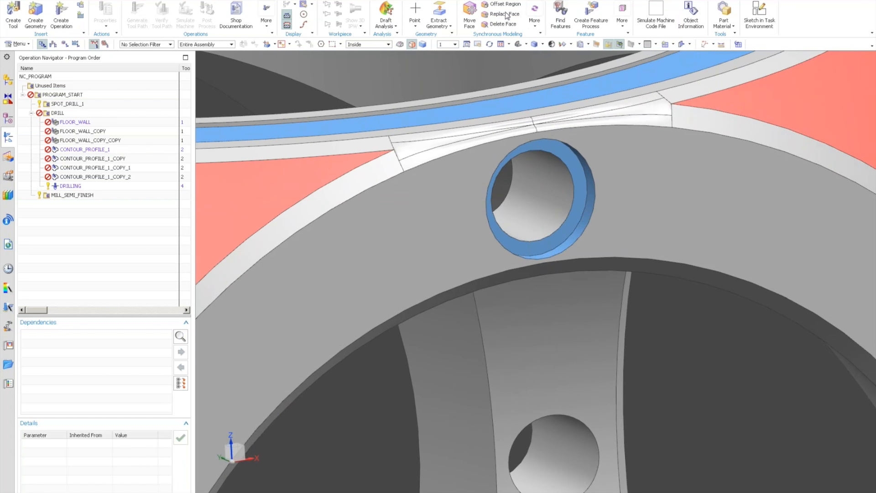
{"action": "left_click", "coordinate": [535, 27]}
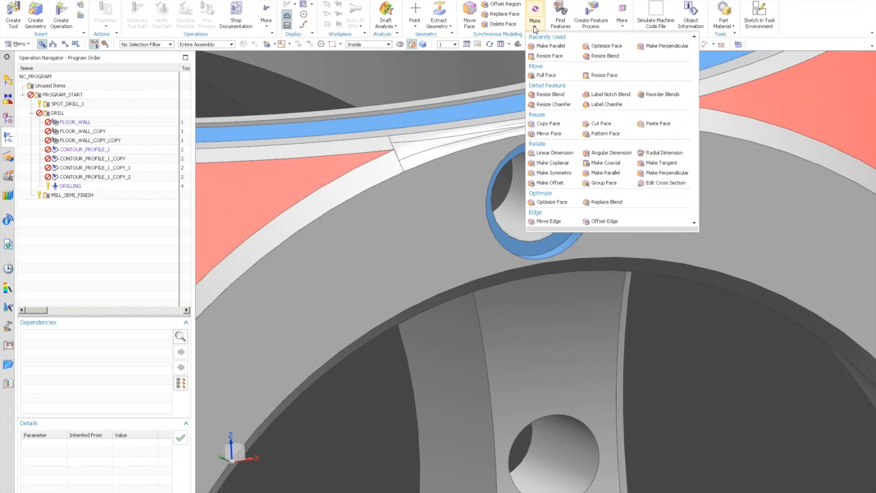
{"action": "left_click", "coordinate": [605, 75]}
{"action": "left_click", "coordinate": [524, 196]}
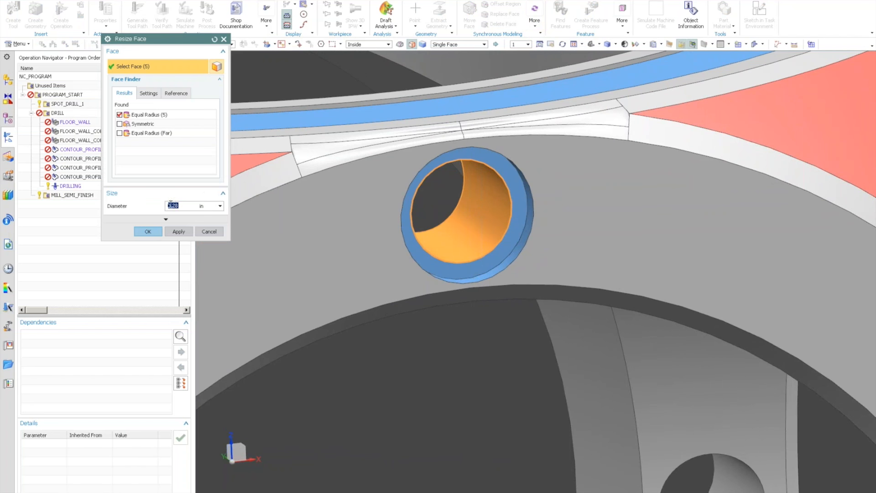
{"action": "type", "text": "."}
{"action": "type", "text": "."}
{"action": "type", "text": "2"}
{"action": "left_click", "coordinate": [148, 231]}
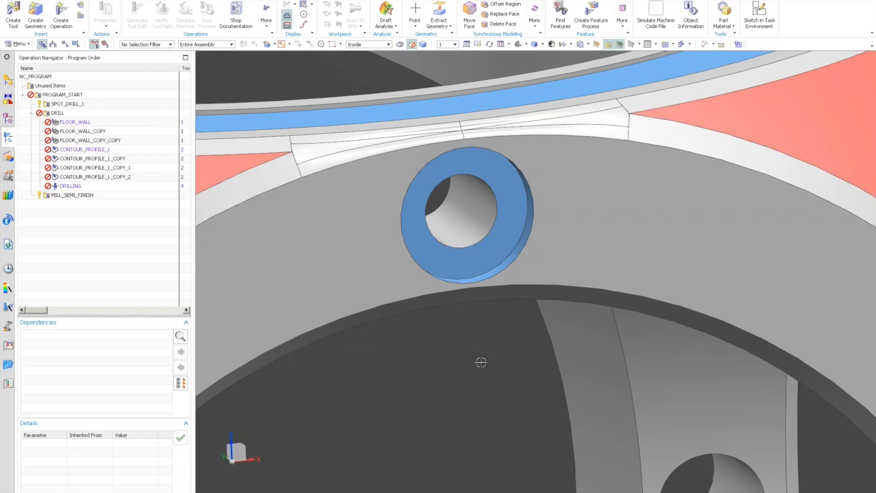
Step: Start a Move Face on the through-hole face inside the counterbore, with Angle as the motion type
{"action": "middle_click_drag", "start_coordinate": [478, 362], "coordinate": [493, 166]}
{"action": "left_click", "coordinate": [469, 16]}
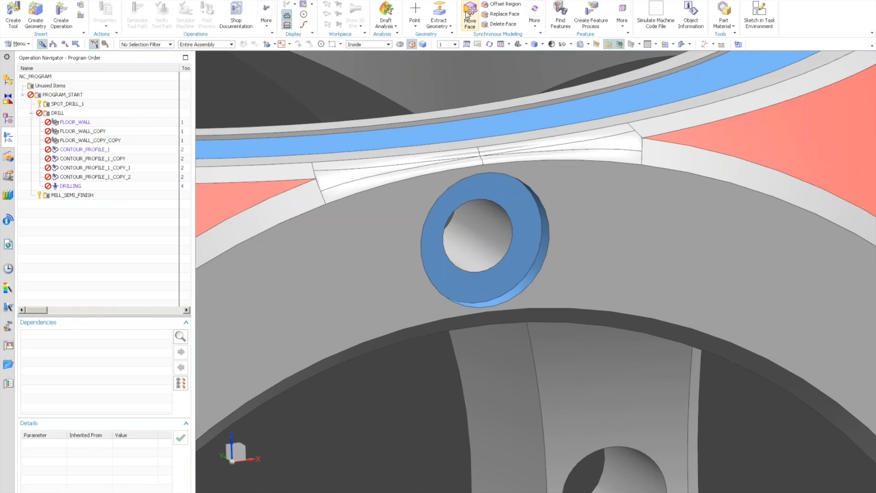
{"action": "left_click", "coordinate": [475, 240]}
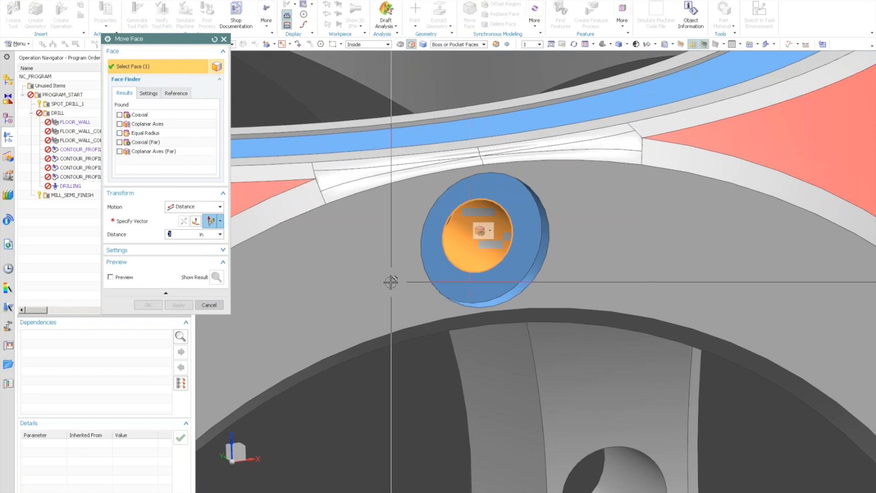
{"action": "left_click", "coordinate": [219, 207]}
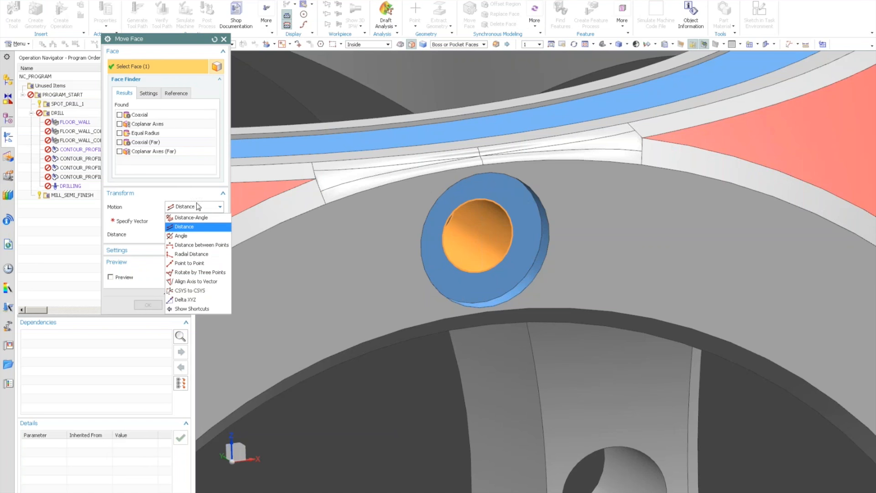
{"action": "left_click", "coordinate": [205, 236]}
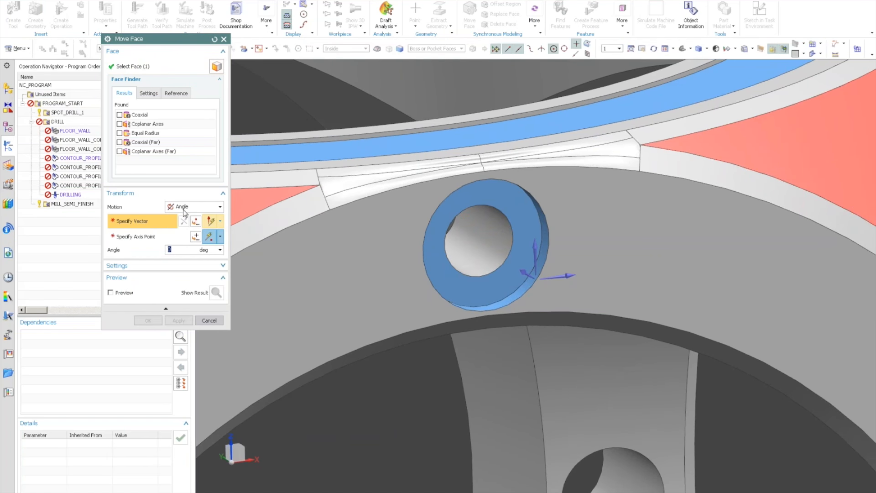
{"action": "left_click", "coordinate": [184, 208]}
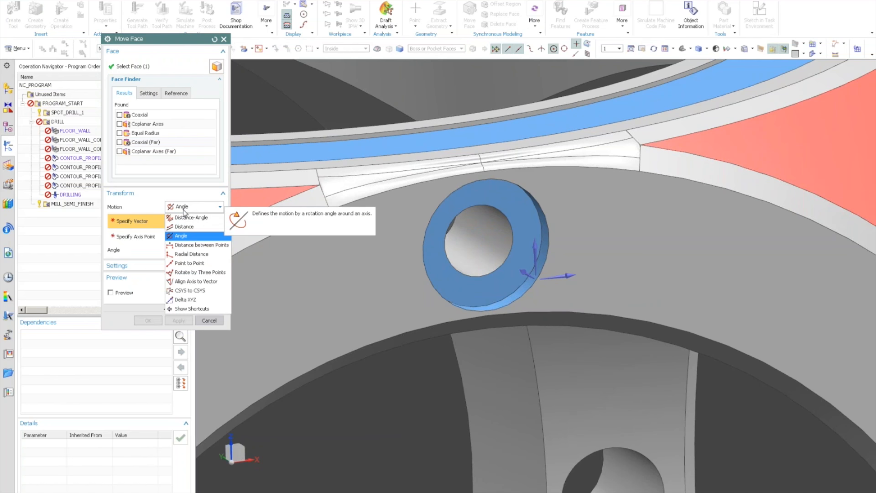
{"action": "left_click", "coordinate": [184, 210]}
Step: Try to define the rotation vector and axis point for the face move at the counterbored hole
{"action": "scroll", "coordinate": [241, 284], "scroll_direction": "up", "scroll_amount": 3}
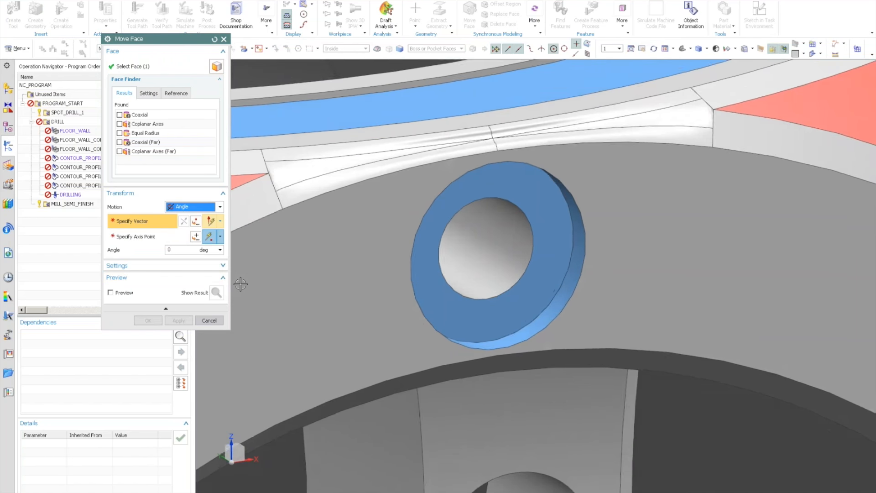
{"action": "scroll", "coordinate": [240, 284], "scroll_direction": "down", "scroll_amount": 2}
{"action": "scroll", "coordinate": [240, 284], "scroll_direction": "up", "scroll_amount": 2}
{"action": "middle_click_drag", "start_coordinate": [335, 290], "coordinate": [433, 322]}
{"action": "left_click", "coordinate": [566, 234]}
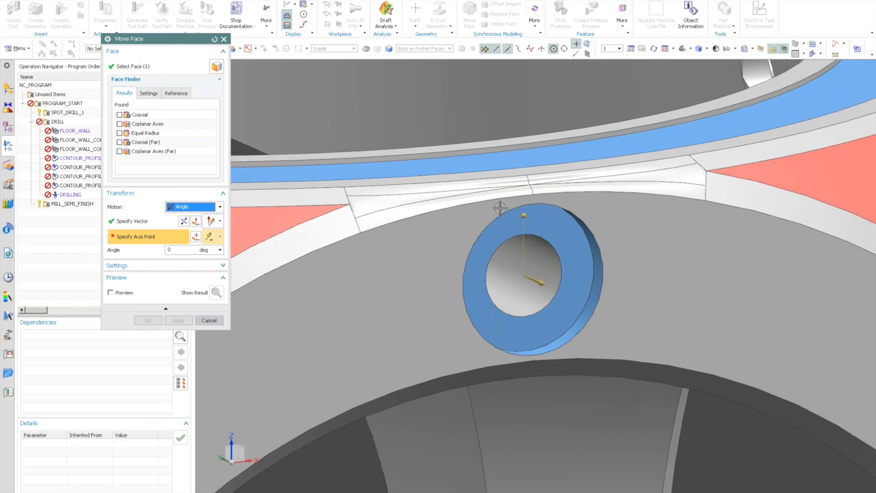
{"action": "middle_click_drag", "start_coordinate": [501, 206], "coordinate": [475, 265]}
{"action": "left_click", "coordinate": [549, 225]}
{"action": "middle_click_drag", "start_coordinate": [409, 305], "coordinate": [401, 302]}
{"action": "left_click", "coordinate": [154, 222]}
{"action": "left_click", "coordinate": [587, 231]}
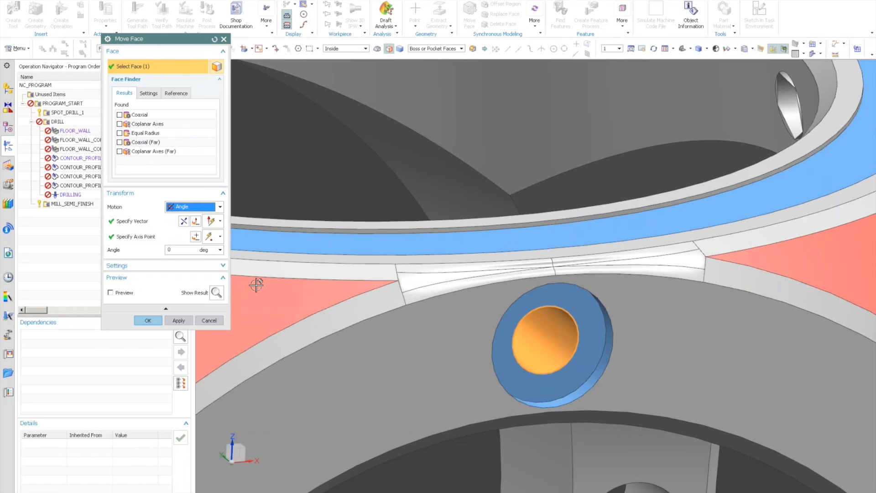
Step: Set the rotation vector along the vertical Z direction and place the axis point at the centre of the through hole's circular edge
{"action": "left_click", "coordinate": [153, 221]}
{"action": "left_click", "coordinate": [530, 245]}
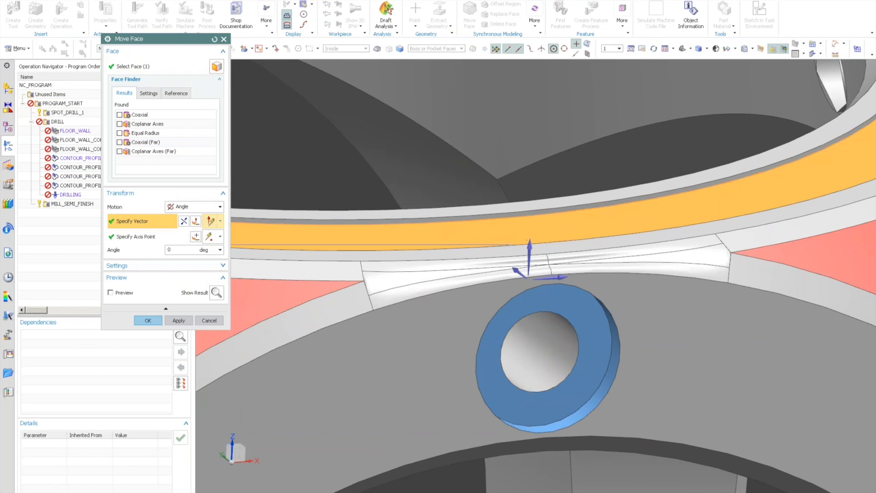
{"action": "left_click", "coordinate": [155, 237]}
{"action": "scroll", "coordinate": [498, 373], "scroll_direction": "up", "scroll_amount": 1}
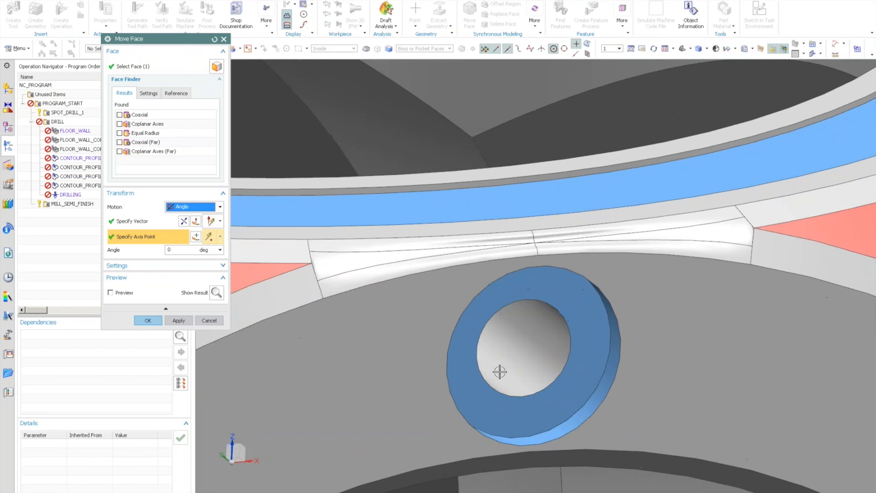
{"action": "left_click", "coordinate": [495, 309]}
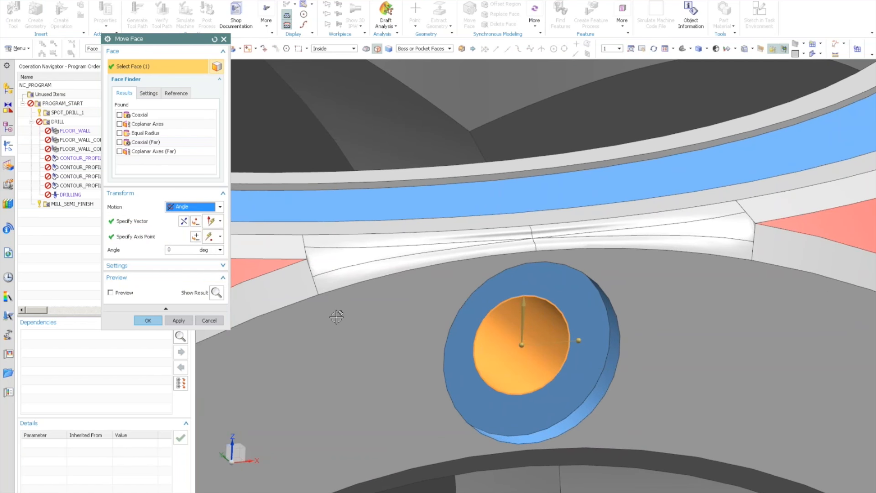
Step: Set the rotation angle of the selected hole face to 15 degrees and turn on the Move Face preview
{"action": "left_click", "coordinate": [166, 250]}
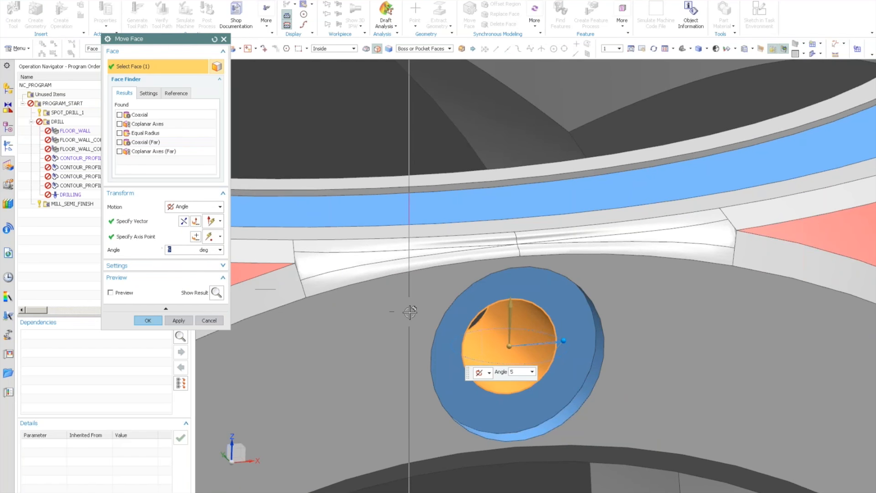
{"action": "middle_click_drag", "start_coordinate": [508, 335], "coordinate": [333, 292]}
{"action": "type", "text": "15"}
{"action": "key", "text": "Return"}
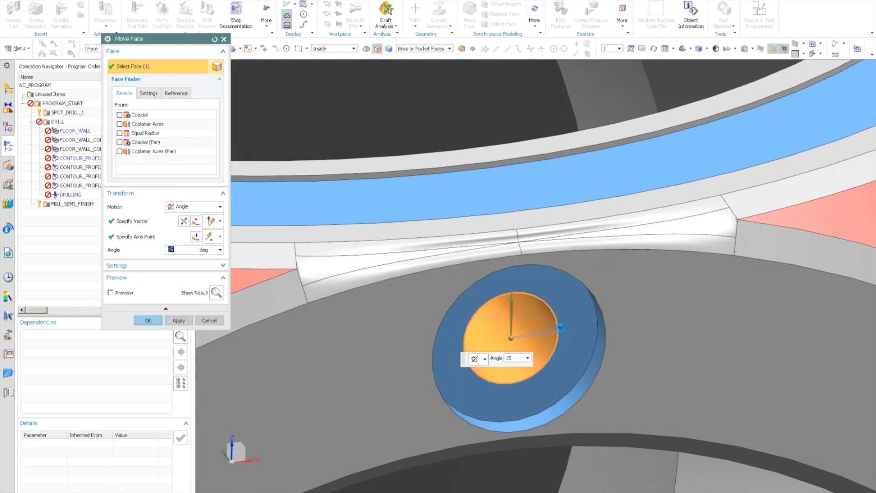
{"action": "left_click", "coordinate": [110, 293]}
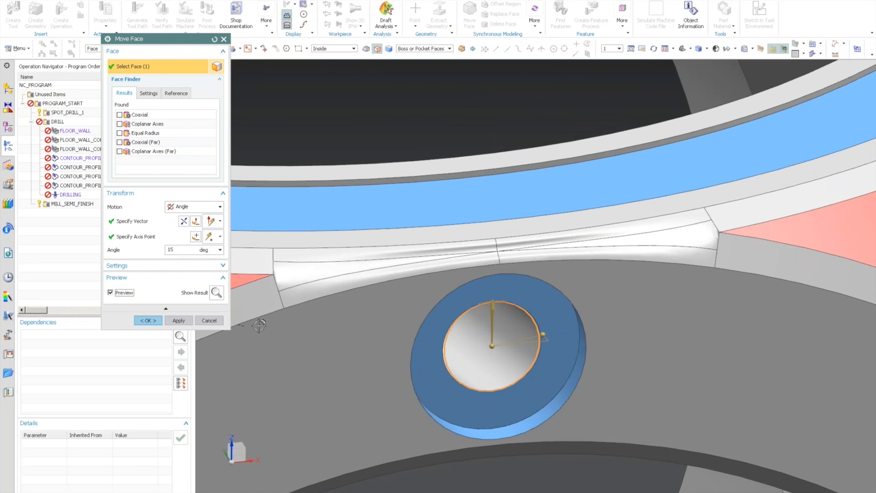
Step: Switch the display to wireframe, set the hole face's rotation angle to 20 degrees and accept the face move
{"action": "scroll", "coordinate": [259, 326], "scroll_direction": "down", "scroll_amount": 1}
{"action": "key", "text": "alt+w"}
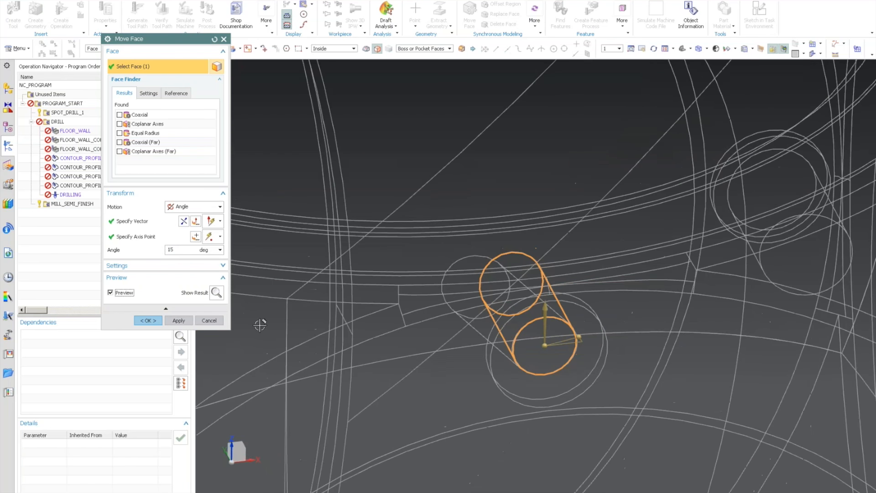
{"action": "middle_click_drag", "start_coordinate": [259, 325], "coordinate": [366, 313]}
{"action": "double_click", "coordinate": [178, 250]}
{"action": "type", "text": "20"}
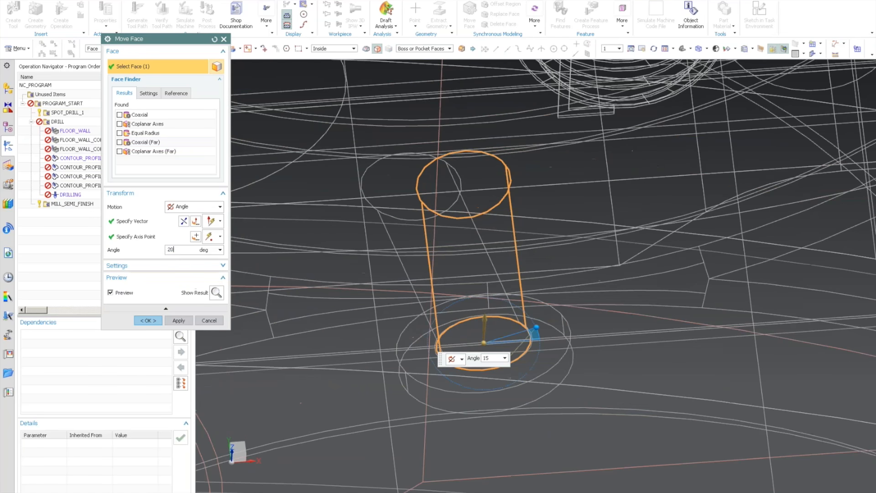
{"action": "key", "text": "Return"}
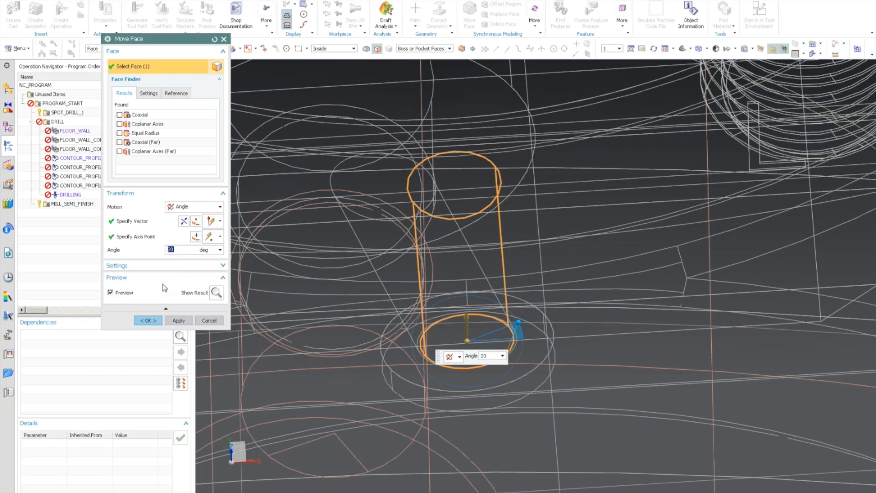
{"action": "left_click", "coordinate": [147, 320]}
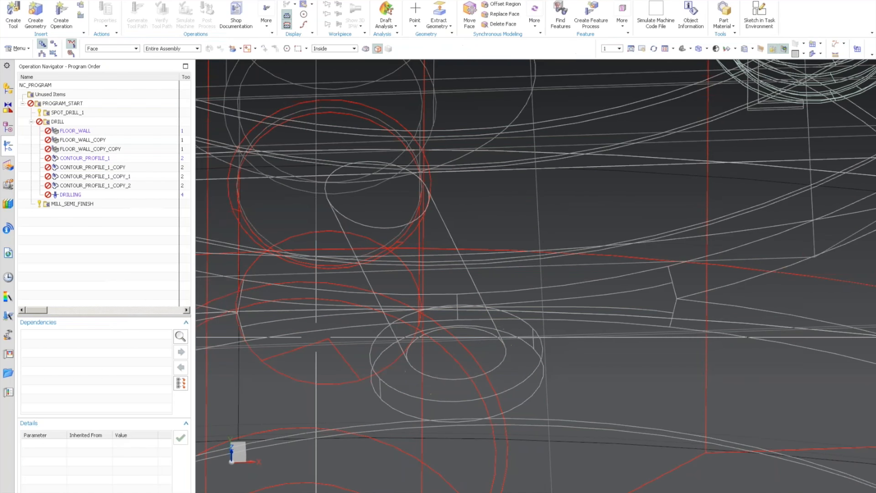
Step: Return to the shaded display, then regenerate the DRILLING operation's tool path and accept it without reviewing the warnings
{"action": "scroll", "coordinate": [430, 326], "scroll_direction": "down", "scroll_amount": 7}
{"action": "right_click_drag", "start_coordinate": [430, 327], "coordinate": [430, 297]}
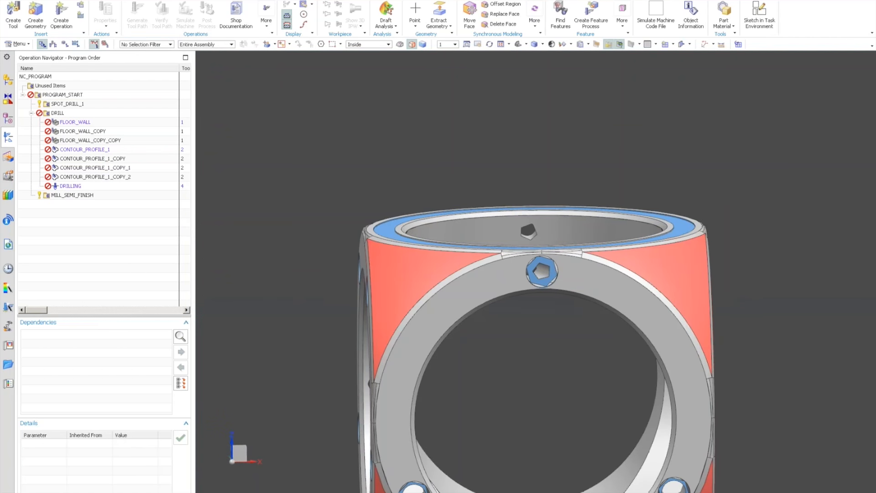
{"action": "middle_click_drag", "start_coordinate": [430, 326], "coordinate": [484, 337]}
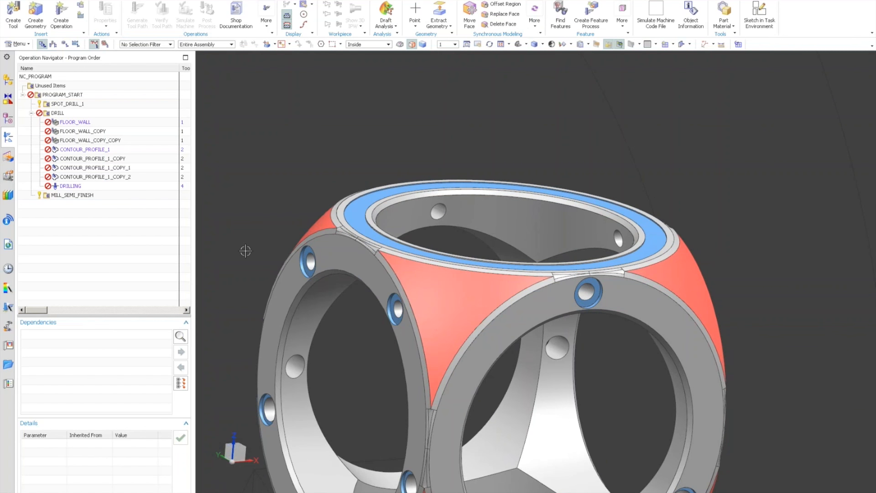
{"action": "scroll", "coordinate": [245, 251], "scroll_direction": "up", "scroll_amount": 3}
{"action": "scroll", "coordinate": [246, 251], "scroll_direction": "up", "scroll_amount": 2}
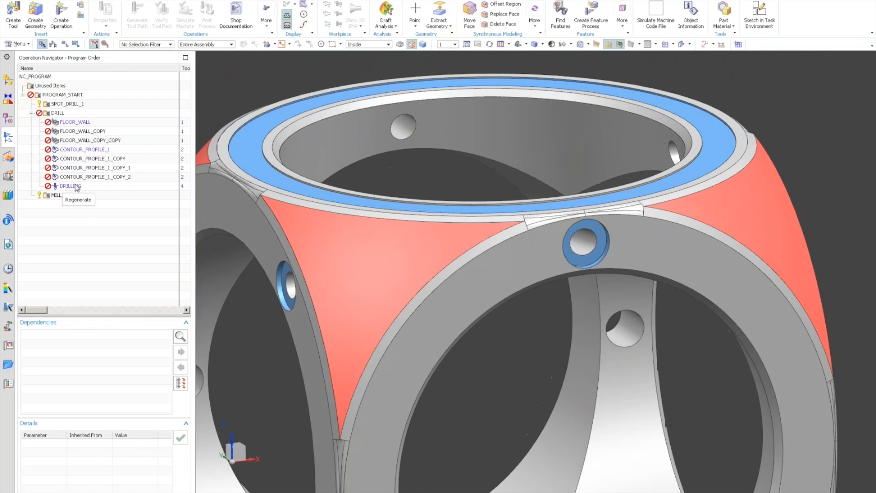
{"action": "right_click", "coordinate": [76, 187]}
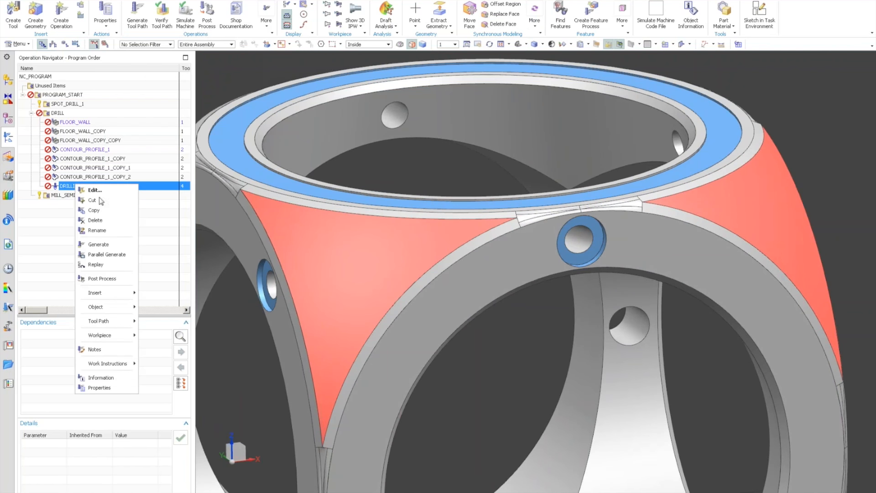
{"action": "left_click", "coordinate": [105, 247]}
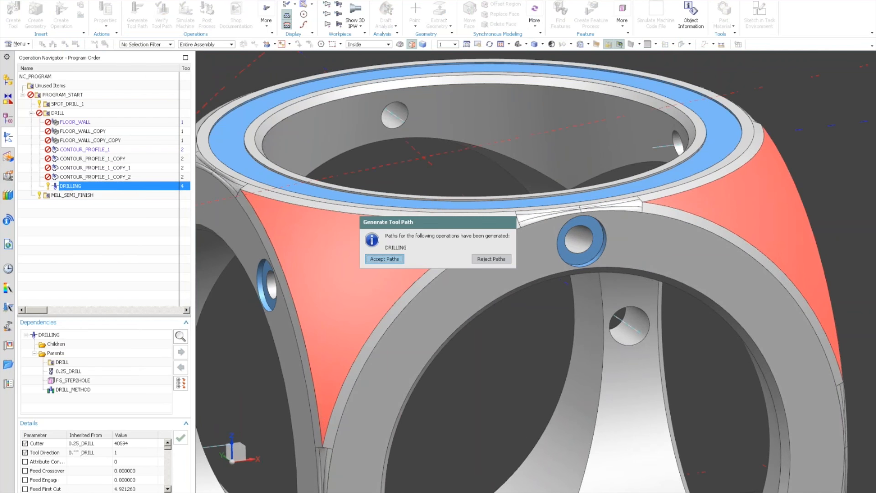
{"action": "left_click", "coordinate": [377, 259]}
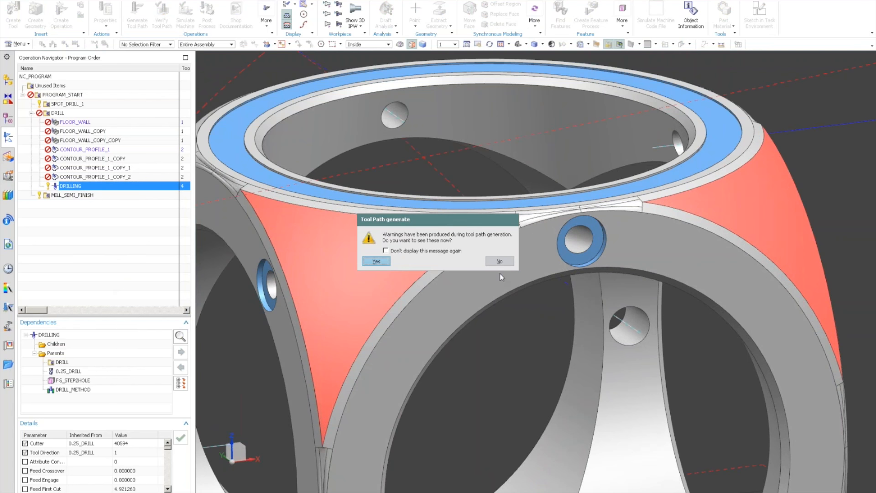
{"action": "left_click", "coordinate": [499, 261]}
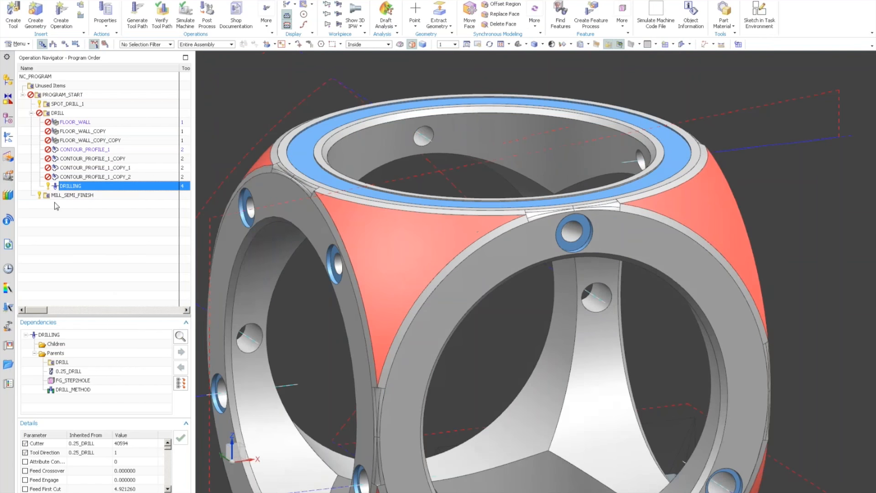
Step: Open the DRILLING operation under FG_STEP2HOLE in the geometry view, turn off Gouge Checking and regenerate its tool path
{"action": "left_click", "coordinate": [65, 44]}
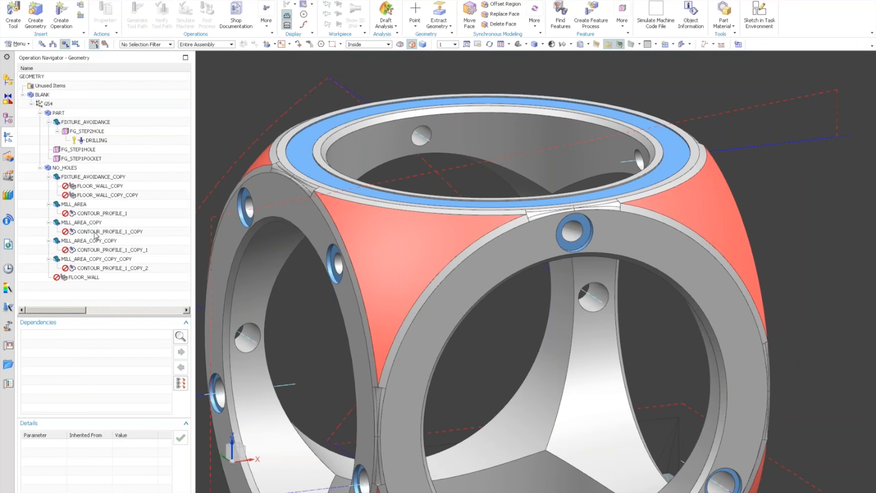
{"action": "left_click", "coordinate": [86, 131]}
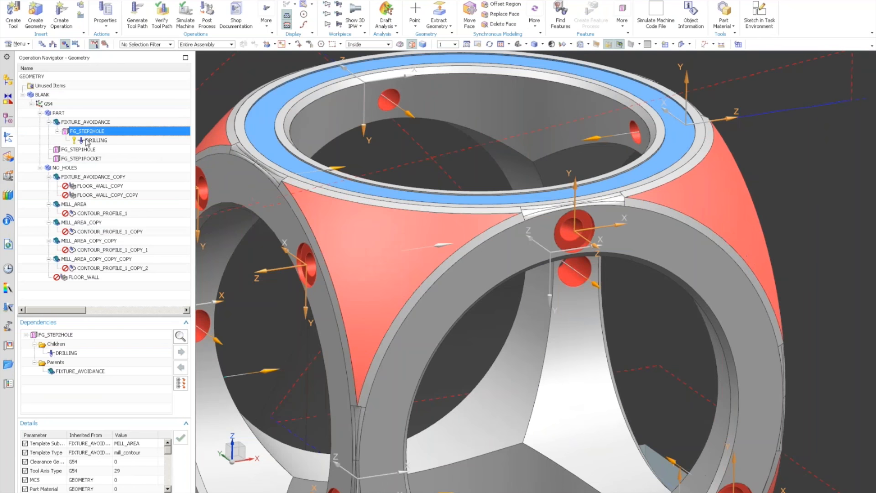
{"action": "double_click", "coordinate": [90, 140]}
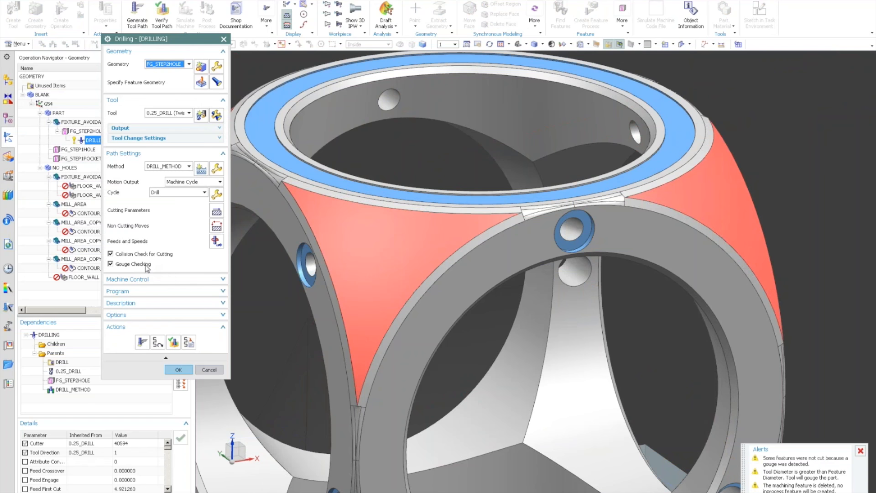
{"action": "left_click", "coordinate": [133, 264]}
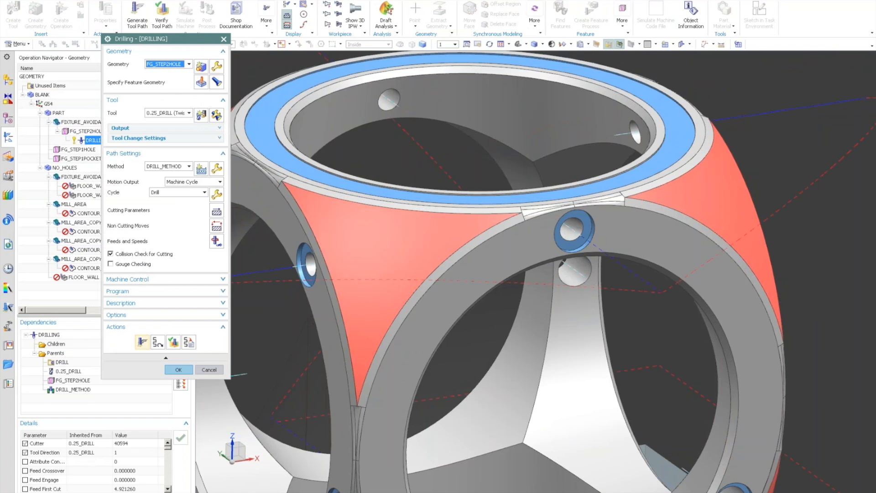
{"action": "middle_click_drag", "start_coordinate": [234, 329], "coordinate": [242, 337]}
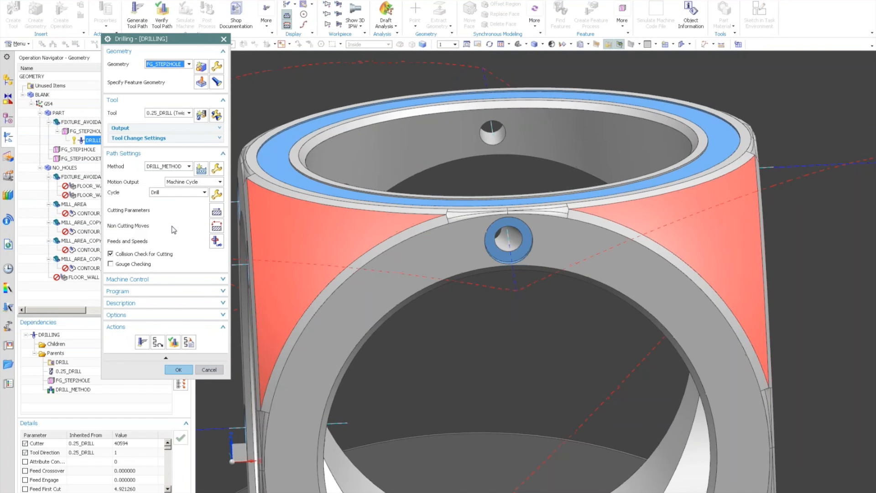
Step: Review the hole list in the DRILLING operation's feature geometry and accept the operation's settings
{"action": "left_click", "coordinate": [201, 82]}
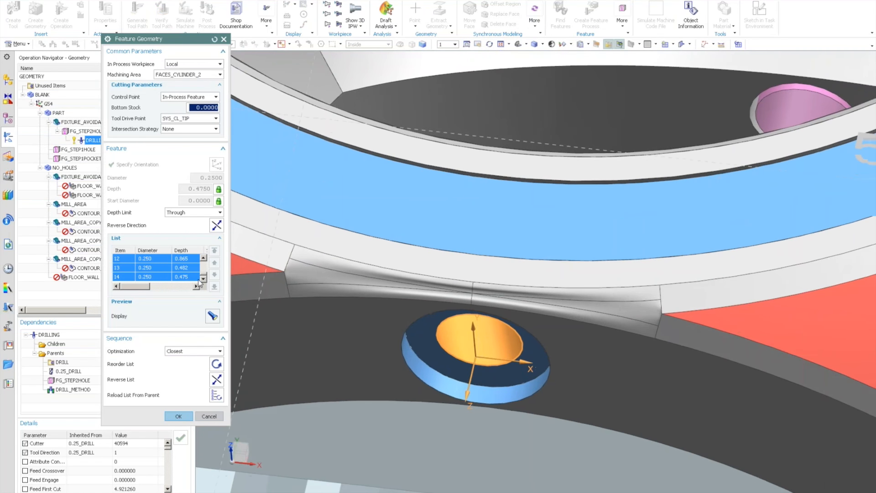
{"action": "left_click", "coordinate": [178, 416]}
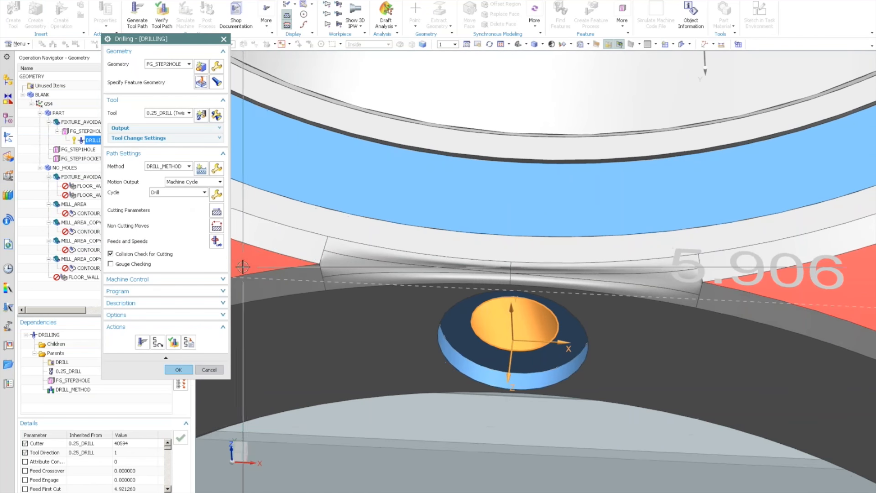
{"action": "left_click", "coordinate": [179, 369]}
{"action": "left_click", "coordinate": [11, 119]}
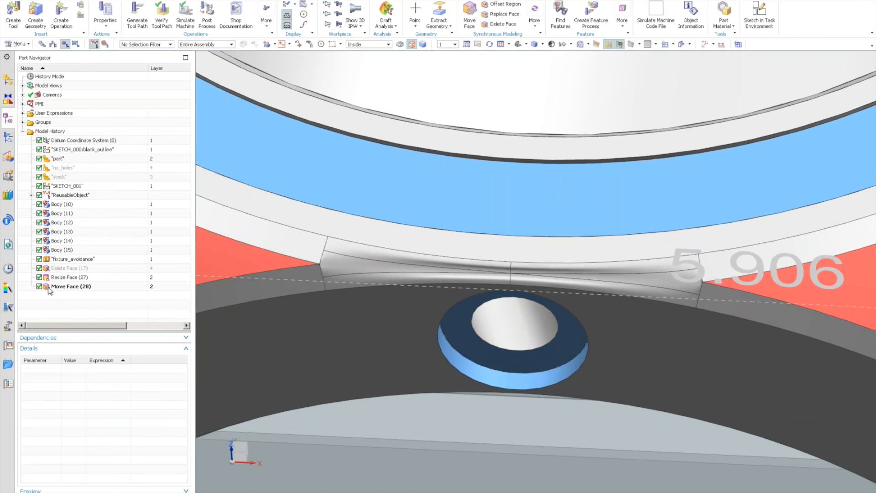
{"action": "left_click", "coordinate": [64, 286]}
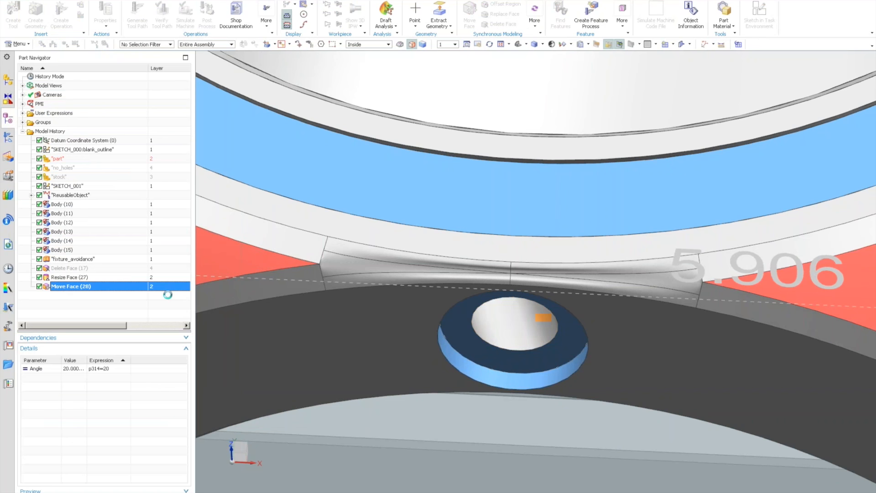
{"action": "middle_click_drag", "start_coordinate": [251, 297], "coordinate": [267, 293]}
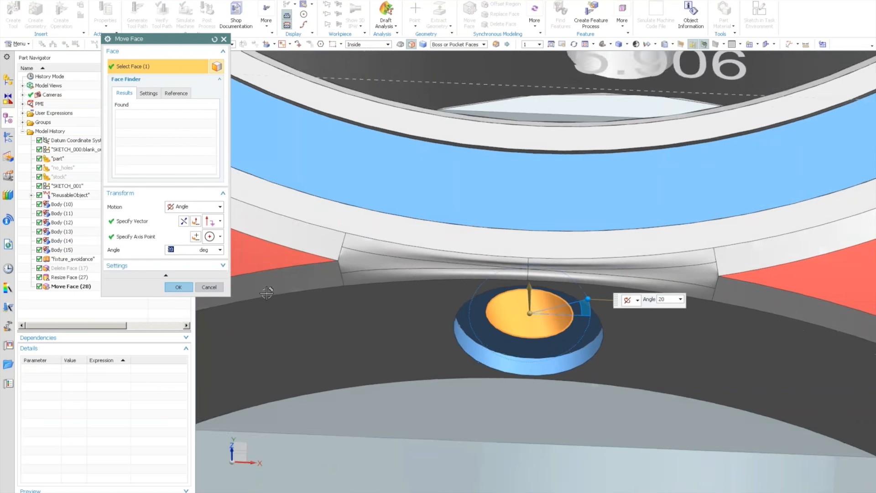
{"action": "left_click", "coordinate": [164, 237]}
{"action": "middle_click_drag", "start_coordinate": [439, 309], "coordinate": [428, 301]}
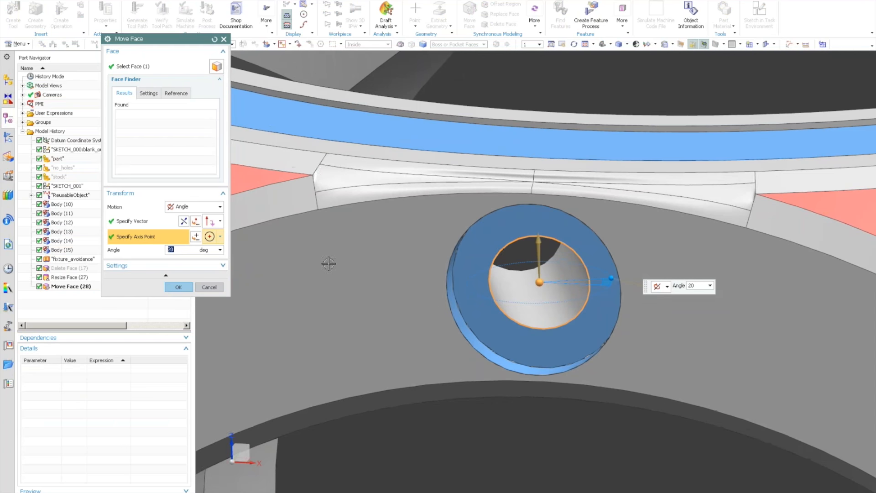
{"action": "left_click", "coordinate": [150, 266]}
{"action": "left_click", "coordinate": [211, 327]}
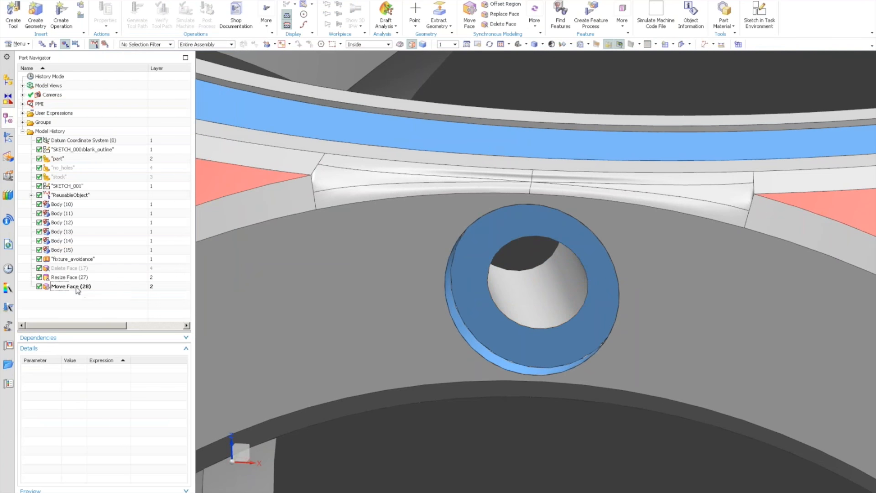
Step: Delete the most recent Move Face feature from the model history
{"action": "right_click", "coordinate": [75, 287]}
{"action": "left_click", "coordinate": [111, 276]}
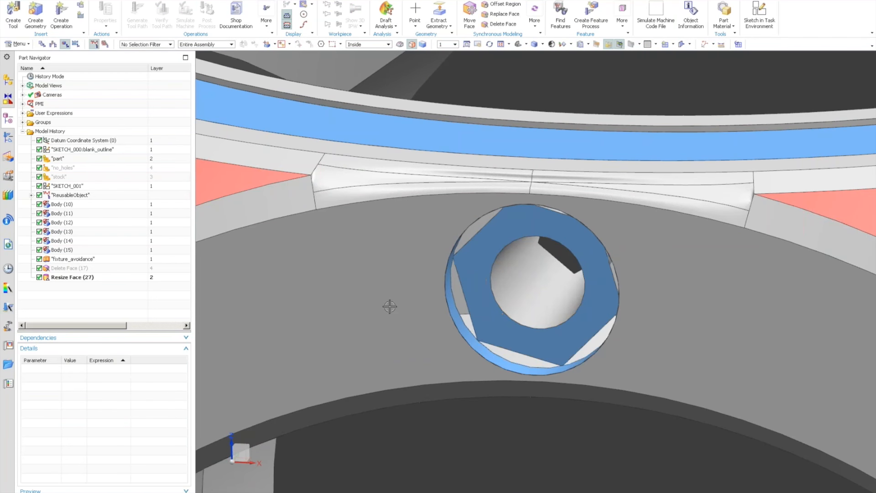
Step: Start a new Move Face with Angle motion and specify the vertical Z direction as its rotation vector
{"action": "middle_click_drag", "start_coordinate": [390, 306], "coordinate": [477, 351]}
{"action": "left_click", "coordinate": [493, 23]}
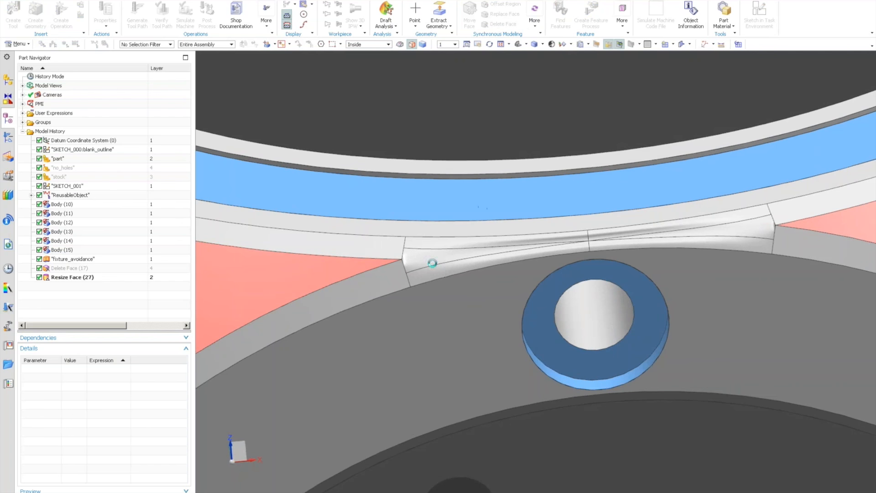
{"action": "middle_click_drag", "start_coordinate": [450, 287], "coordinate": [422, 290]}
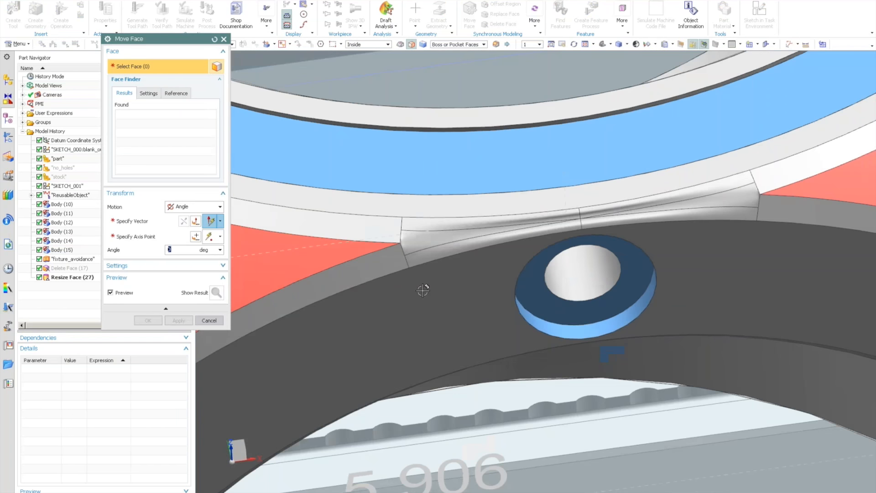
{"action": "left_click", "coordinate": [157, 220]}
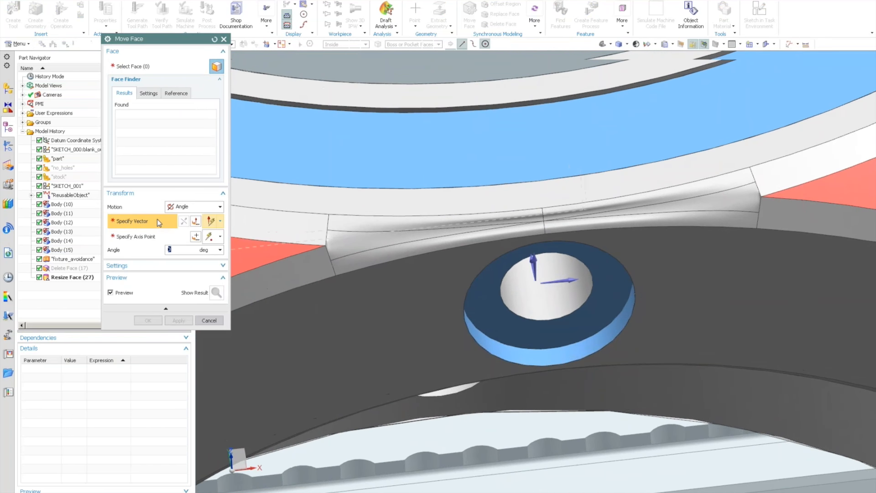
{"action": "mouse_move", "coordinate": [528, 260]}
{"action": "middle_mouse_down"}
{"action": "mouse_move", "coordinate": [505, 297]}
{"action": "mouse_move", "coordinate": [539, 251]}
{"action": "middle_mouse_up"}
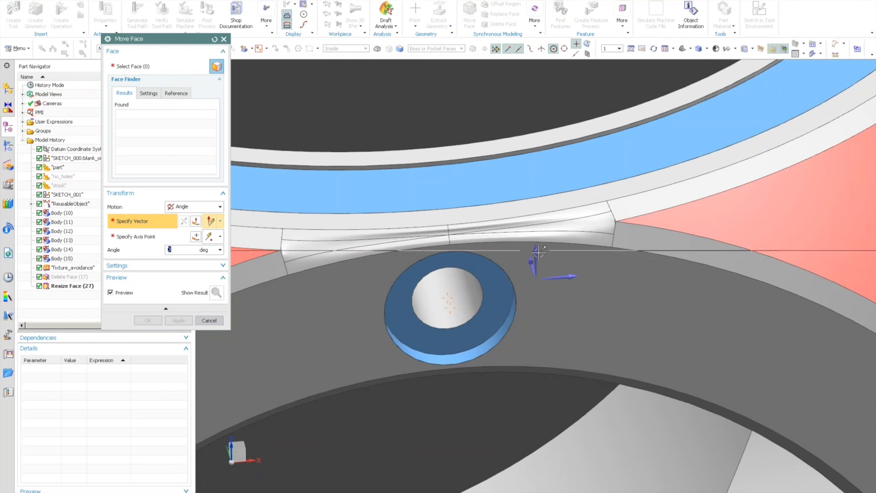
{"action": "left_click", "coordinate": [538, 254]}
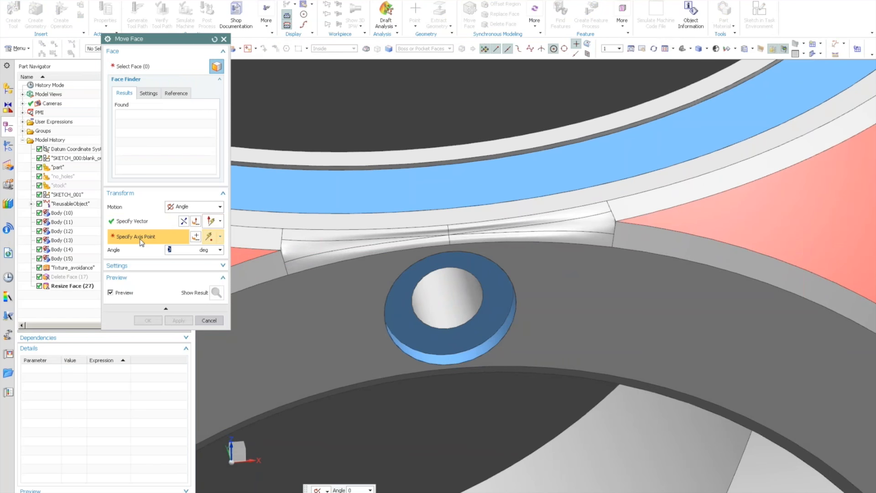
Step: Define the rotation axis point as Between Two Points, using the hole's edge center and a point by its opening on the inner wall
{"action": "left_click", "coordinate": [219, 236]}
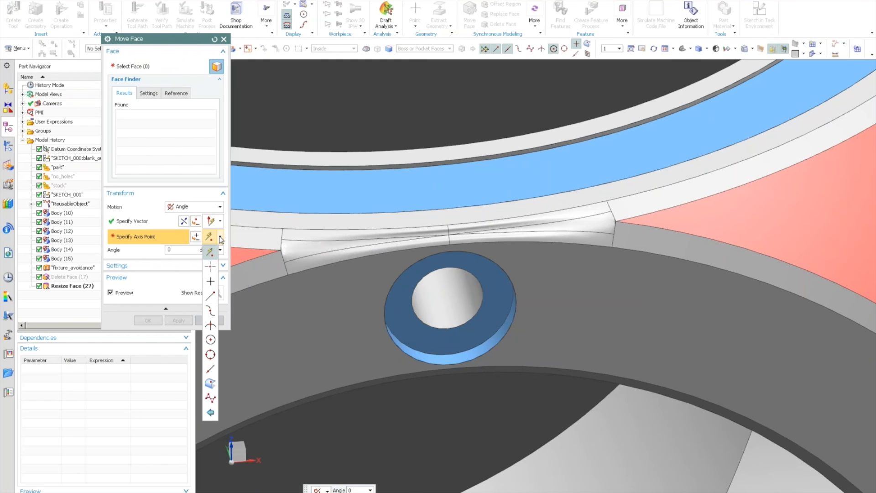
{"action": "left_click", "coordinate": [196, 236]}
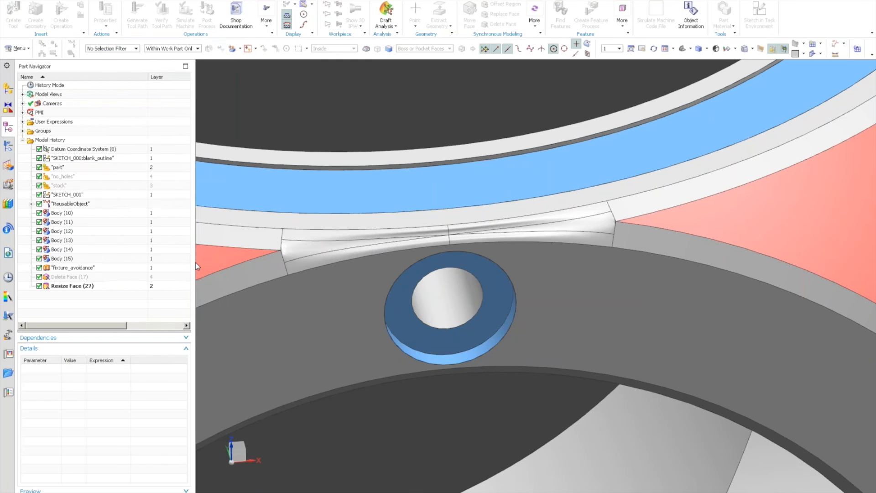
{"action": "left_click", "coordinate": [160, 65]}
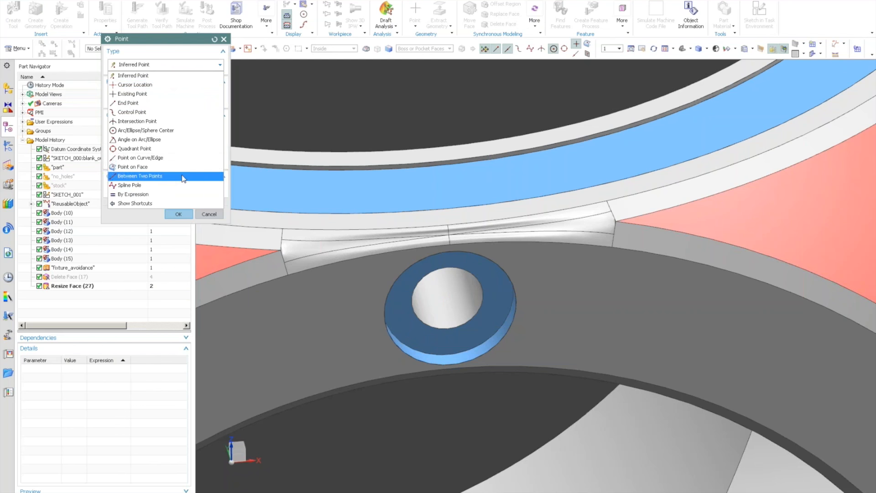
{"action": "left_click", "coordinate": [140, 176]}
{"action": "left_click", "coordinate": [427, 312]}
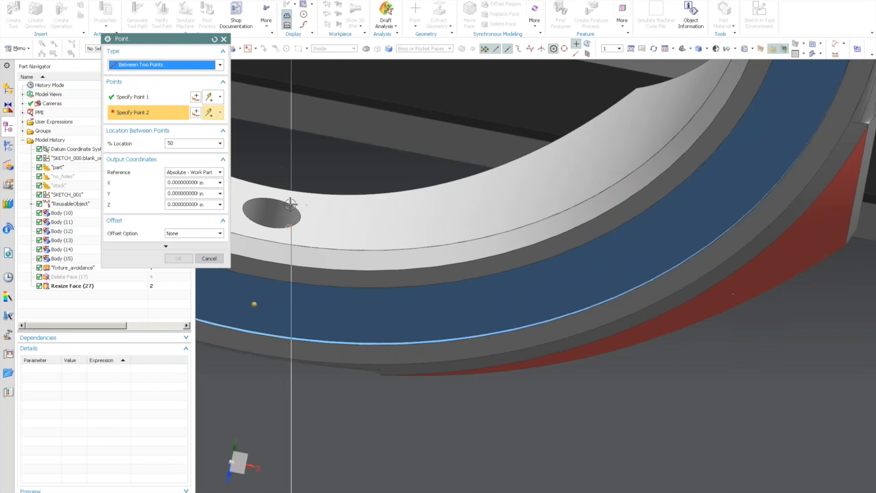
{"action": "left_click", "coordinate": [289, 230]}
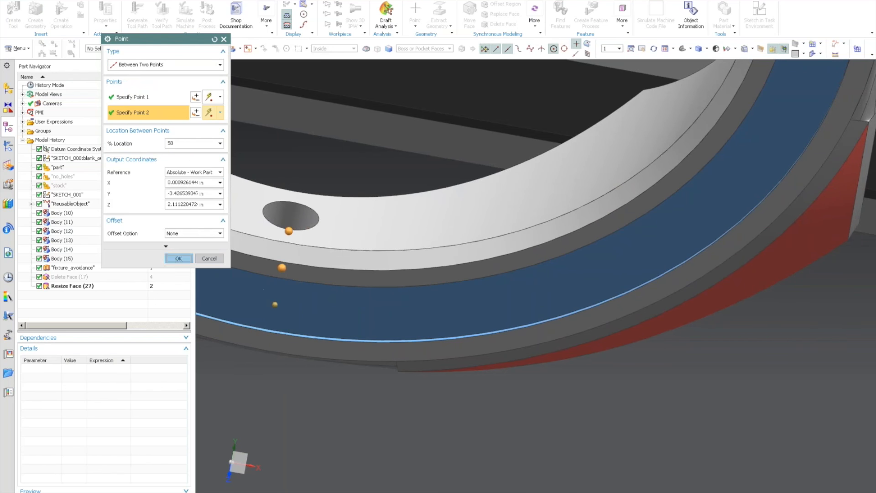
{"action": "left_click", "coordinate": [178, 259]}
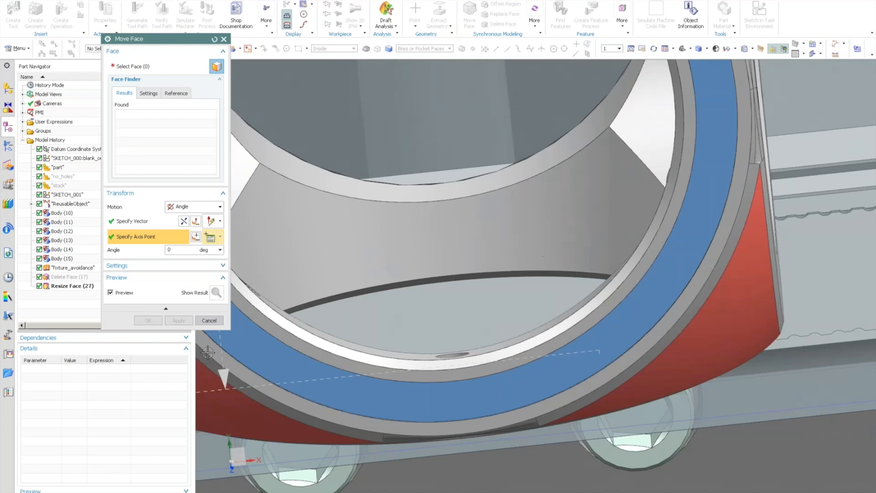
Step: Redefine the axis point's second point as the arc center of the counterbore's outer edge and set % Location to -500
{"action": "scroll", "coordinate": [288, 360], "scroll_direction": "down", "scroll_amount": 2}
{"action": "middle_click_drag", "start_coordinate": [208, 352], "coordinate": [297, 346]}
{"action": "scroll", "coordinate": [297, 346], "scroll_direction": "up", "scroll_amount": 2}
{"action": "left_click", "coordinate": [151, 221]}
{"action": "left_click", "coordinate": [157, 239]}
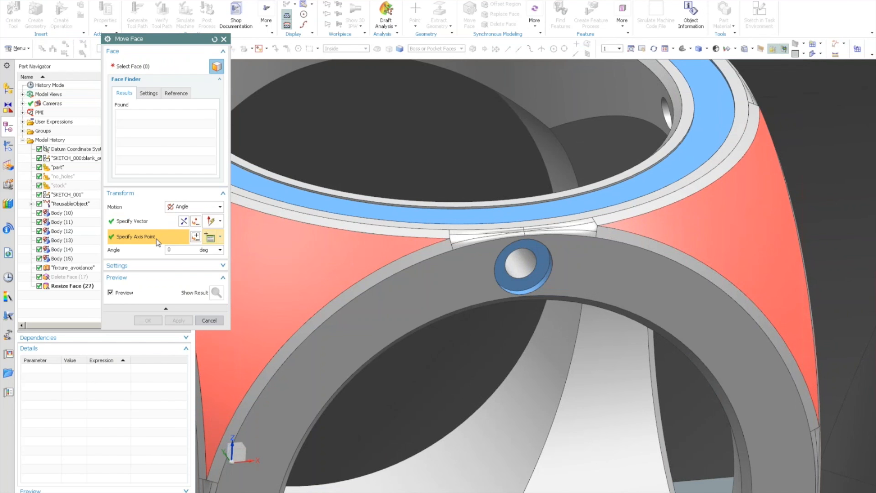
{"action": "left_click", "coordinate": [195, 236]}
{"action": "scroll", "coordinate": [548, 269], "scroll_direction": "up", "scroll_amount": 3}
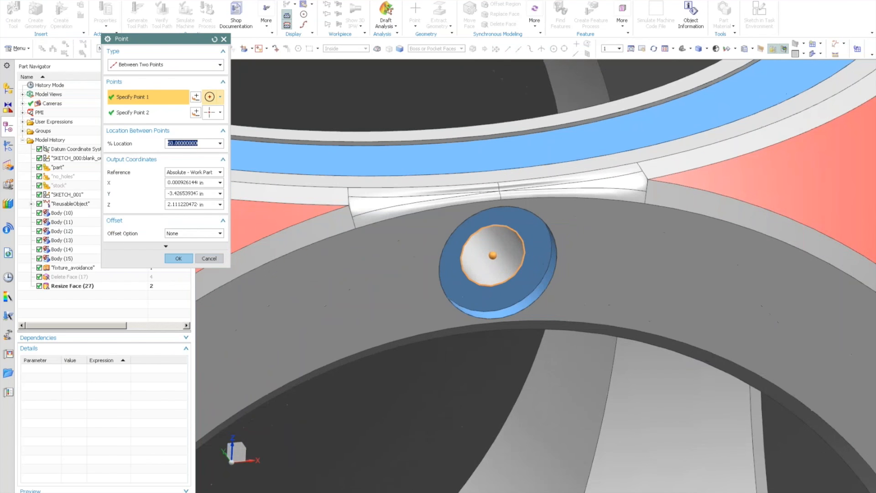
{"action": "left_click", "coordinate": [159, 113]}
{"action": "middle_click_drag", "start_coordinate": [366, 269], "coordinate": [383, 256]}
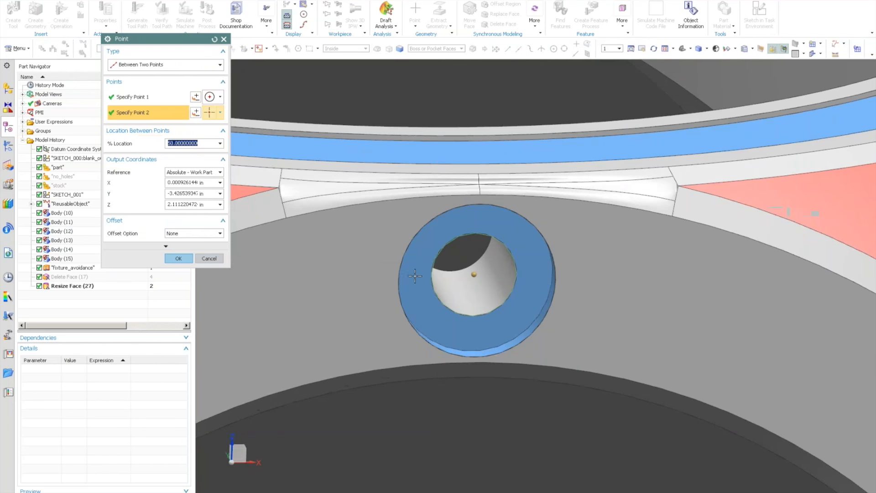
{"action": "left_click", "coordinate": [220, 112]}
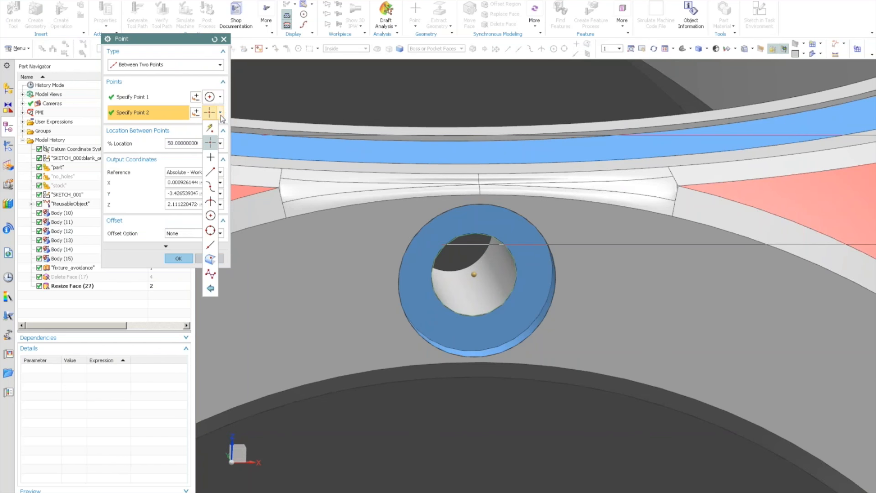
{"action": "left_click", "coordinate": [210, 208]}
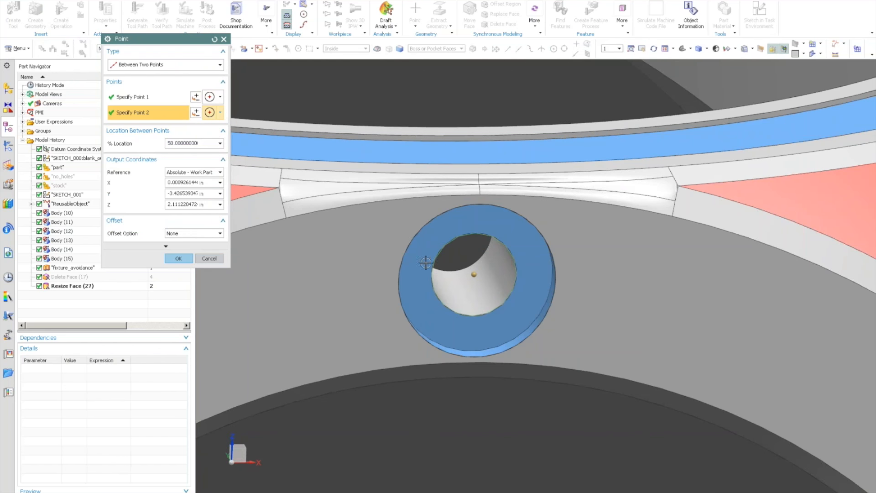
{"action": "left_click", "coordinate": [451, 316]}
{"action": "left_click", "coordinate": [437, 257]}
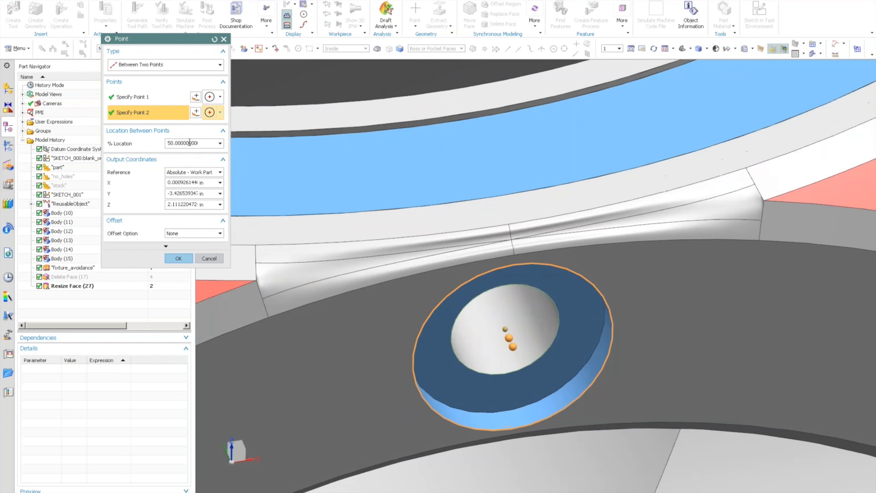
{"action": "double_click", "coordinate": [189, 142]}
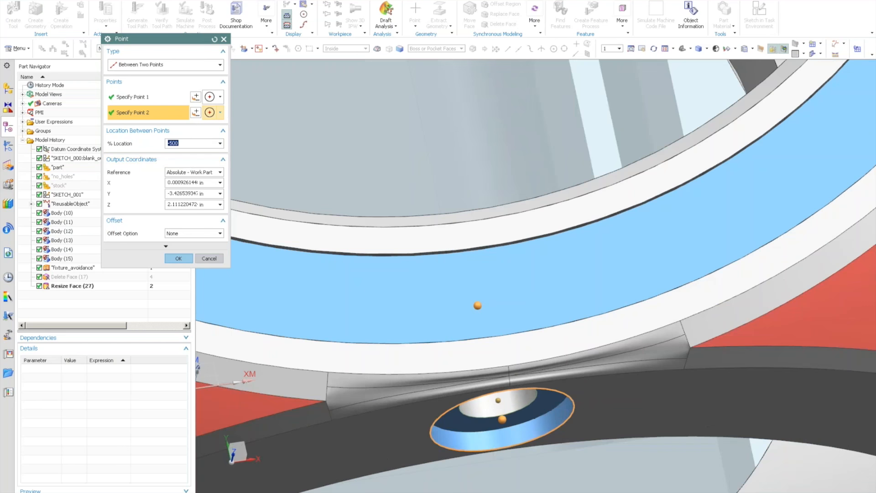
{"action": "left_click", "coordinate": [178, 259]}
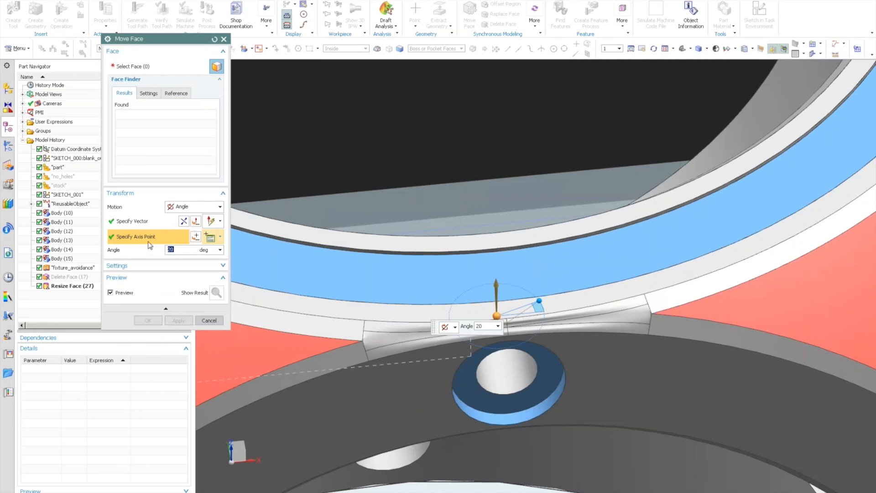
Step: Select the inner cylindrical face of the counterbored hole and tilt it 20 degrees with Move Face
{"action": "left_click", "coordinate": [145, 67]}
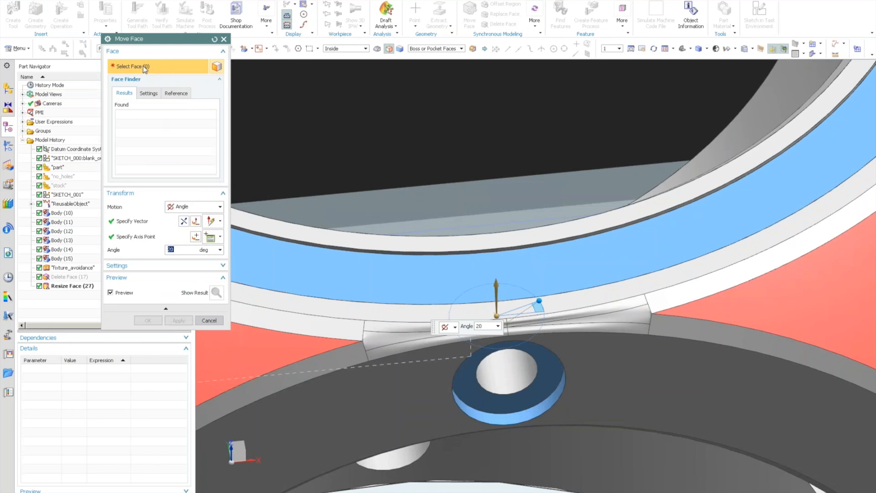
{"action": "left_click", "coordinate": [519, 374]}
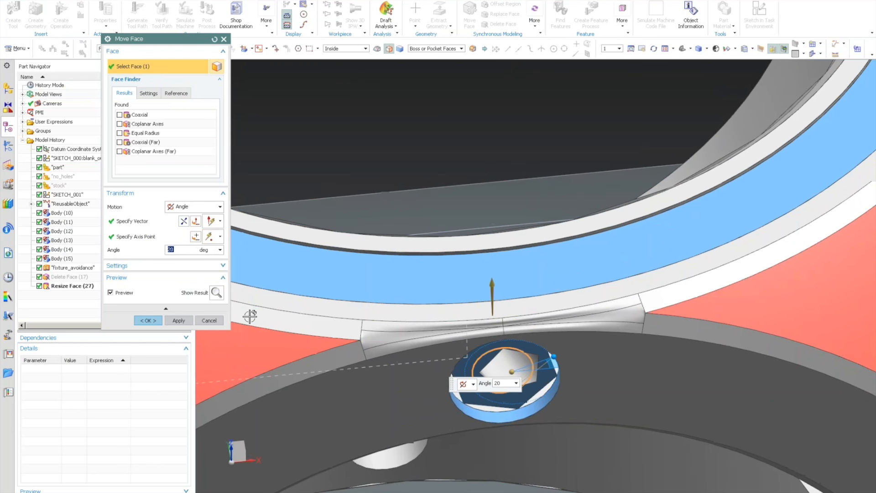
{"action": "left_click", "coordinate": [190, 322]}
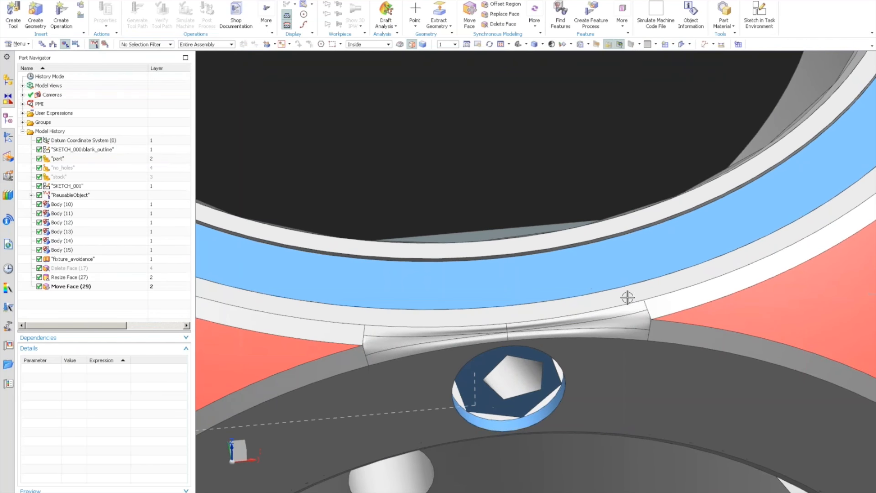
Step: Regenerate the DRILLING operation under FG_STEP2HOLE in the geometry view and accept its tool path
{"action": "scroll", "coordinate": [207, 235], "scroll_direction": "up", "scroll_amount": 3}
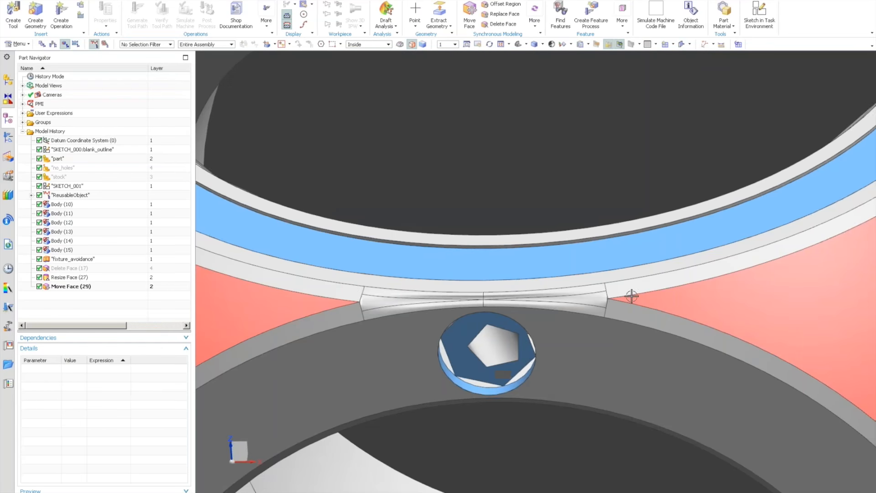
{"action": "left_click", "coordinate": [8, 136]}
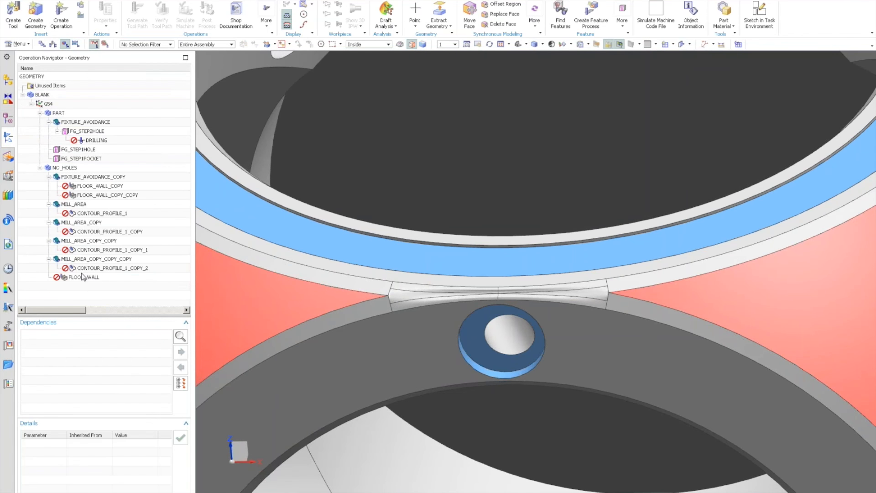
{"action": "right_click", "coordinate": [71, 135]}
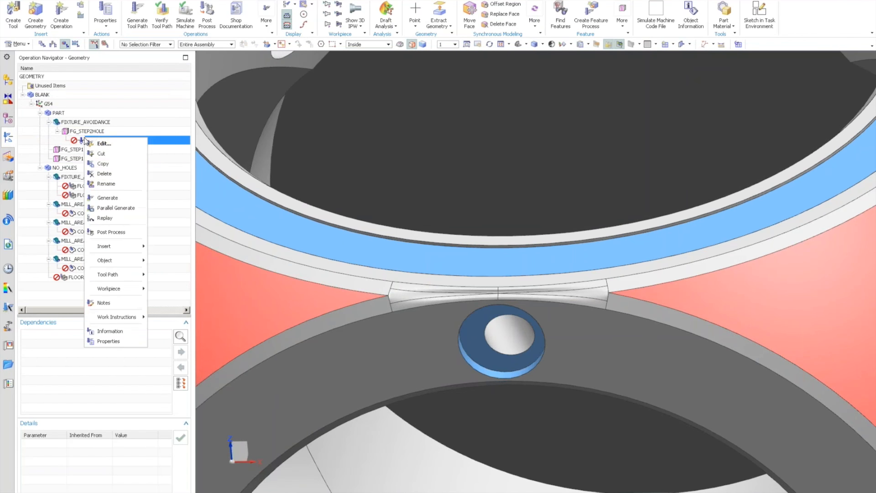
{"action": "left_click", "coordinate": [109, 198]}
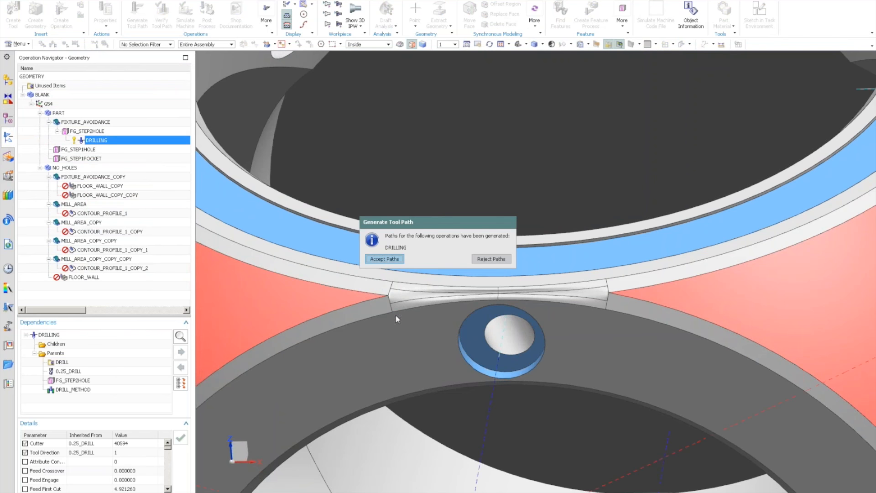
{"action": "left_click", "coordinate": [384, 258]}
{"action": "left_click", "coordinate": [498, 261]}
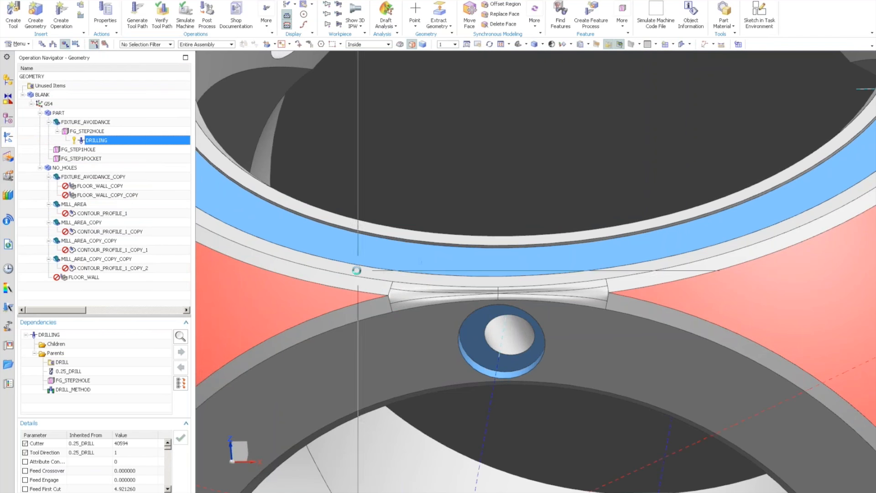
{"action": "scroll", "coordinate": [327, 256], "scroll_direction": "down", "scroll_amount": 5}
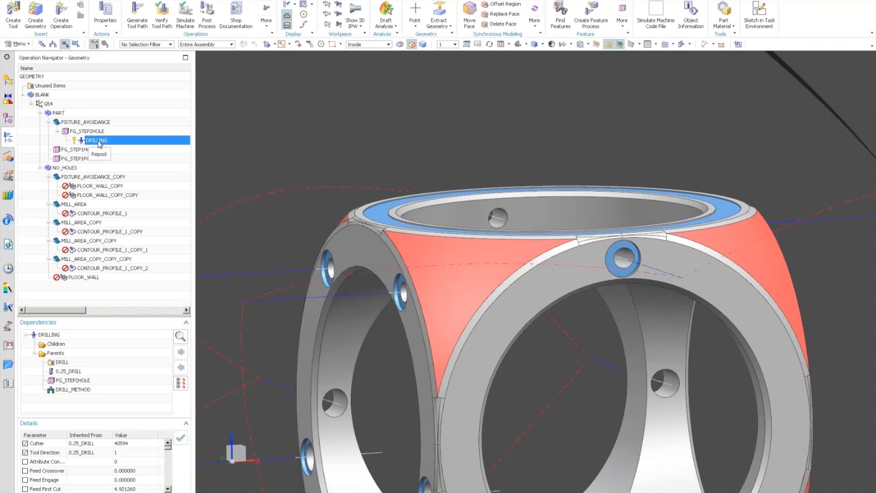
Step: Set the Machining Area to MODEL_DEPTH in the DRILLING operation's feature geometry and accept the operation's settings
{"action": "double_click", "coordinate": [97, 140]}
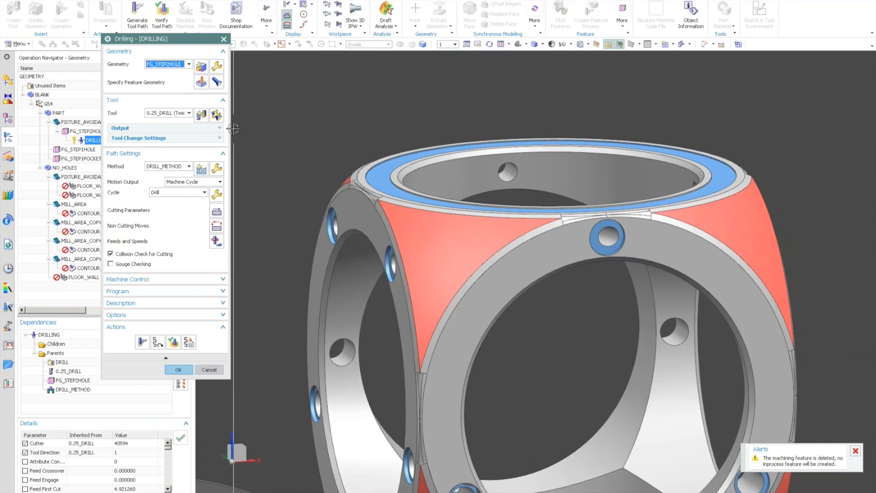
{"action": "left_click", "coordinate": [201, 82]}
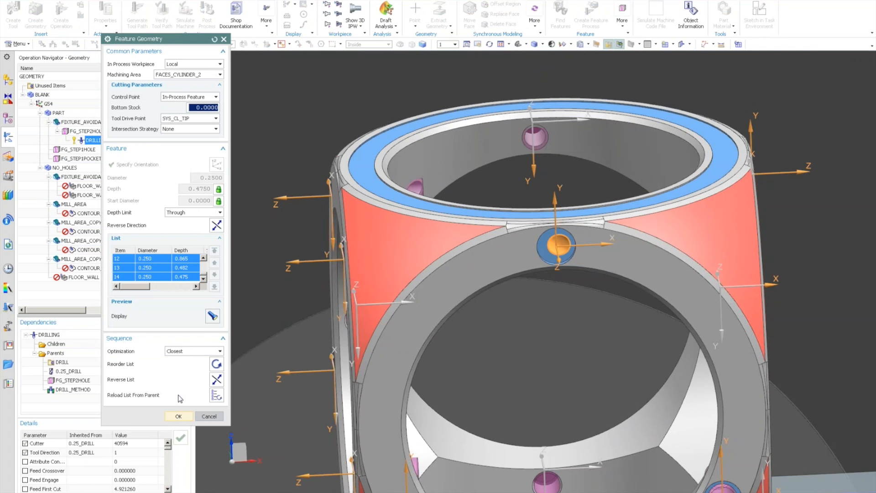
{"action": "left_click", "coordinate": [192, 74]}
{"action": "left_click", "coordinate": [182, 89]}
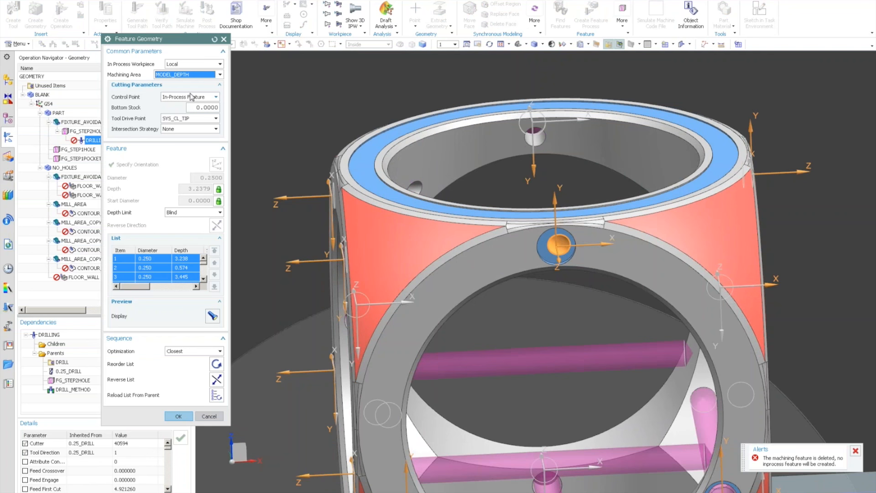
{"action": "left_click", "coordinate": [179, 416]}
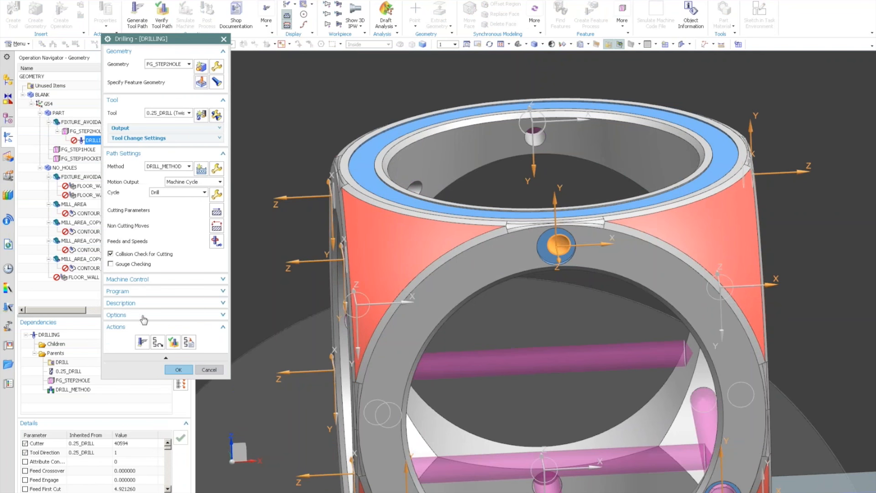
{"action": "left_click", "coordinate": [178, 370]}
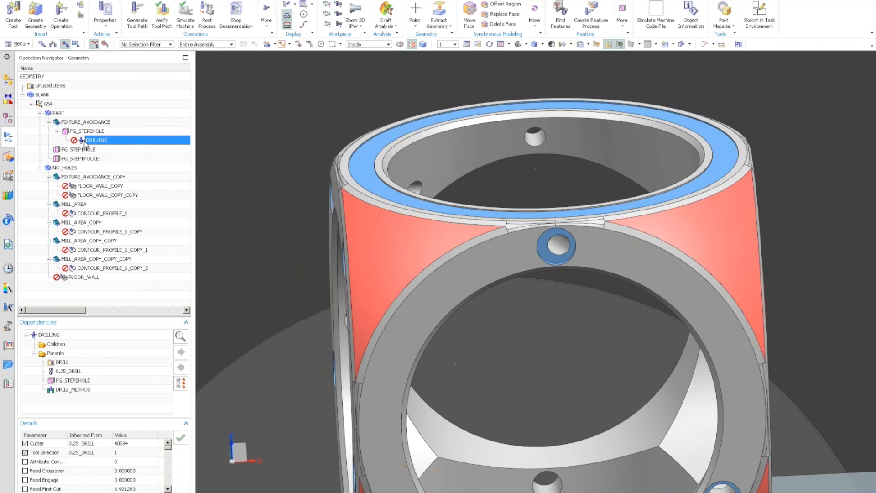
Step: Move the DRILLING operation directly under PART and delete the FG_STEP2HOLE feature group
{"action": "left_click_drag", "start_coordinate": [84, 141], "coordinate": [64, 114]}
{"action": "right_click", "coordinate": [81, 131]}
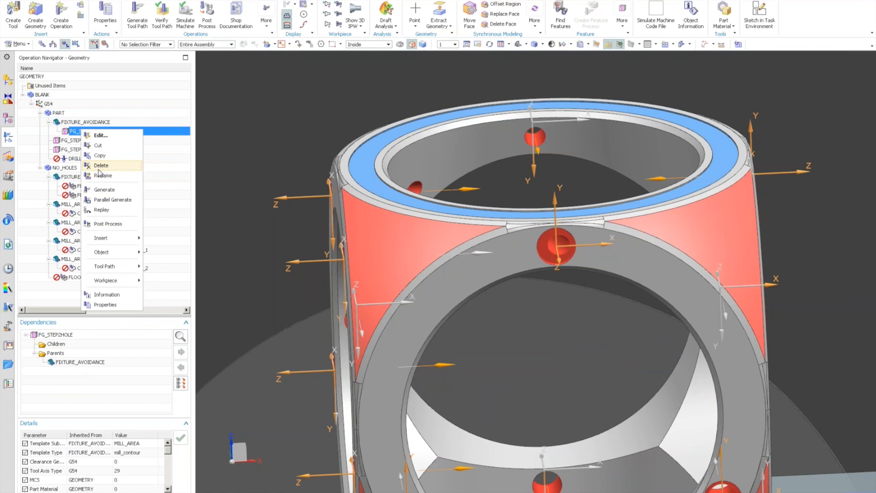
{"action": "left_click", "coordinate": [95, 165]}
Step: Expand the machining feature list and examine the flagged features STEP2HOLE_8, 12, 14, 18 and 19
{"action": "left_click", "coordinate": [6, 117]}
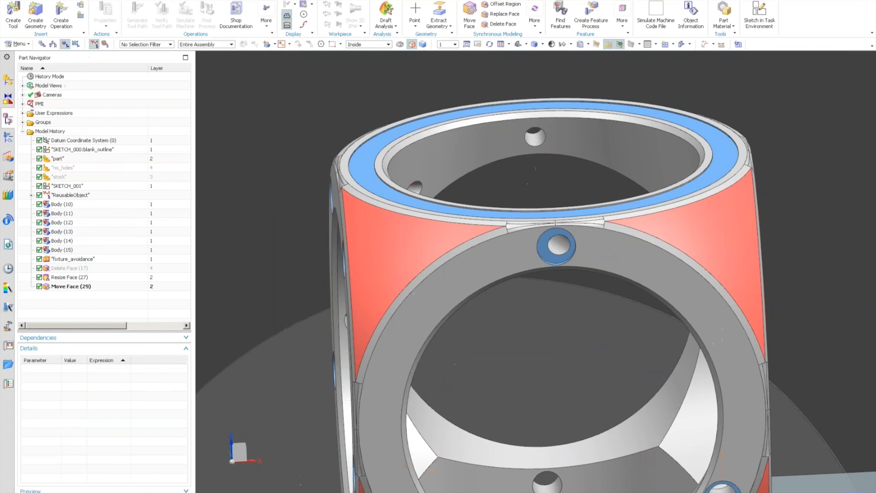
{"action": "left_click", "coordinate": [9, 158]}
{"action": "right_click", "coordinate": [60, 159]}
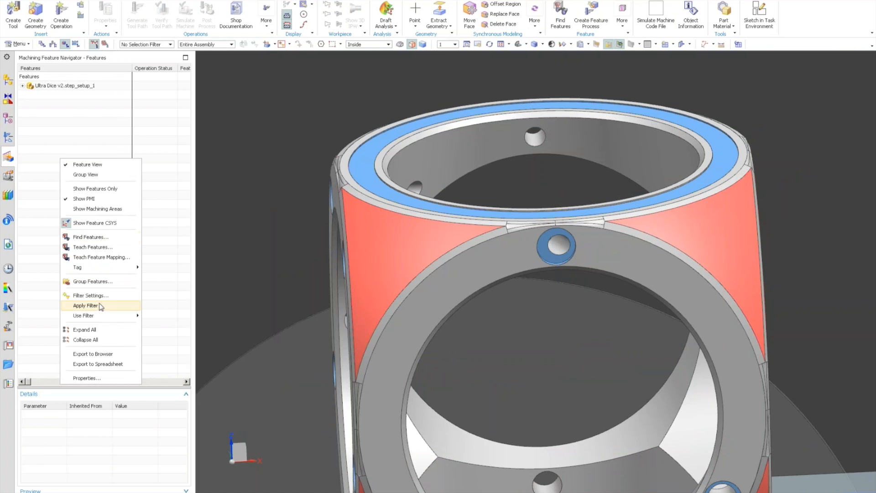
{"action": "left_click", "coordinate": [84, 330]}
{"action": "left_click", "coordinate": [59, 149]}
{"action": "left_click", "coordinate": [56, 213]}
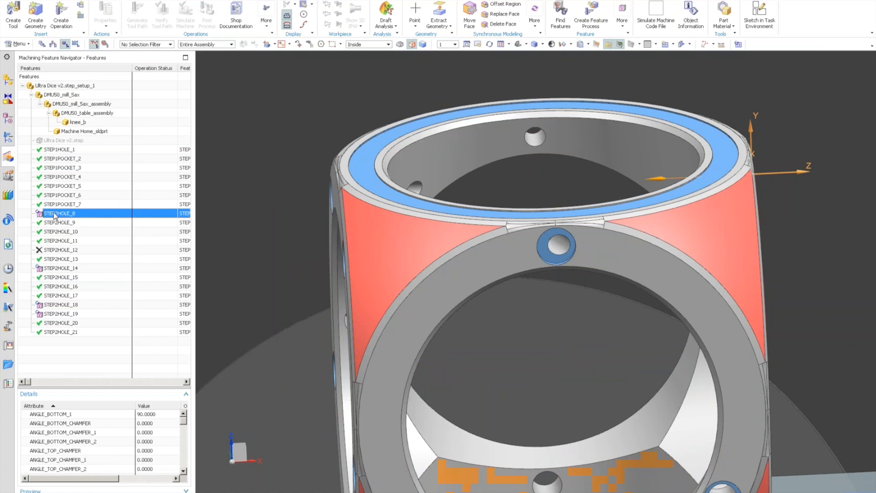
{"action": "left_click", "coordinate": [55, 251]}
{"action": "left_click", "coordinate": [60, 268]}
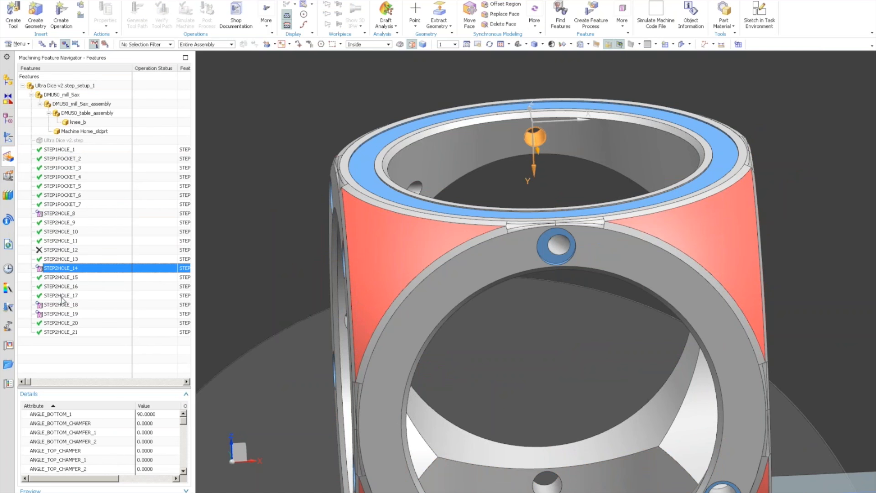
{"action": "left_click", "coordinate": [59, 304]}
{"action": "left_click", "coordinate": [62, 315]}
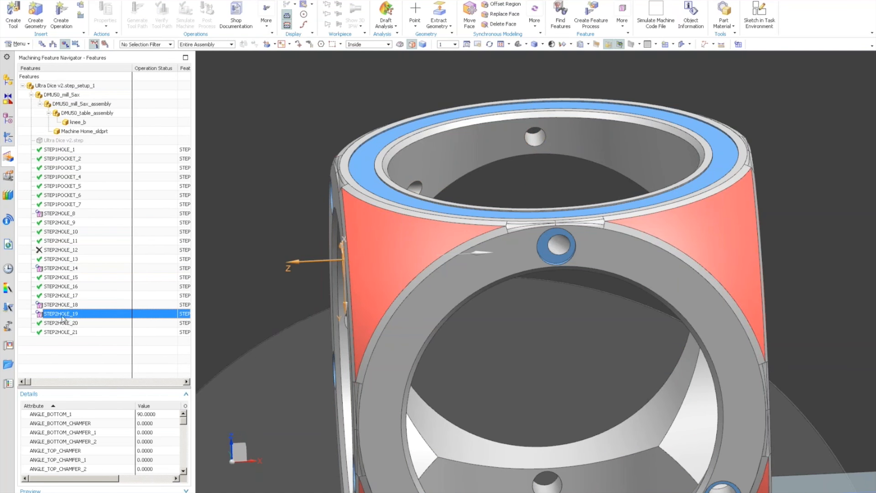
Step: Delete all recognized machining features from STEP1HOLE_1 through STEP2HOLE_21
{"action": "left_click", "coordinate": [57, 149]}
{"action": "left_click", "coordinate": [76, 332], "text": "shift"}
{"action": "right_click", "coordinate": [76, 333]}
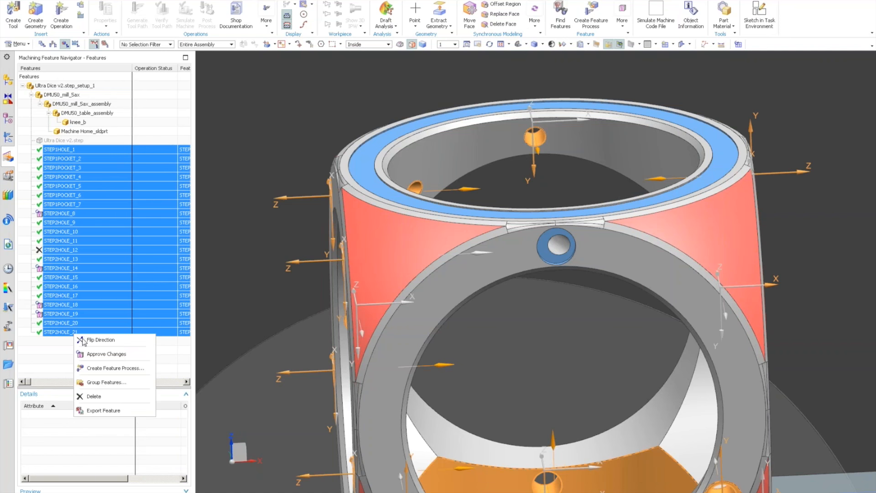
{"action": "left_click", "coordinate": [101, 397]}
{"action": "left_click", "coordinate": [394, 261]}
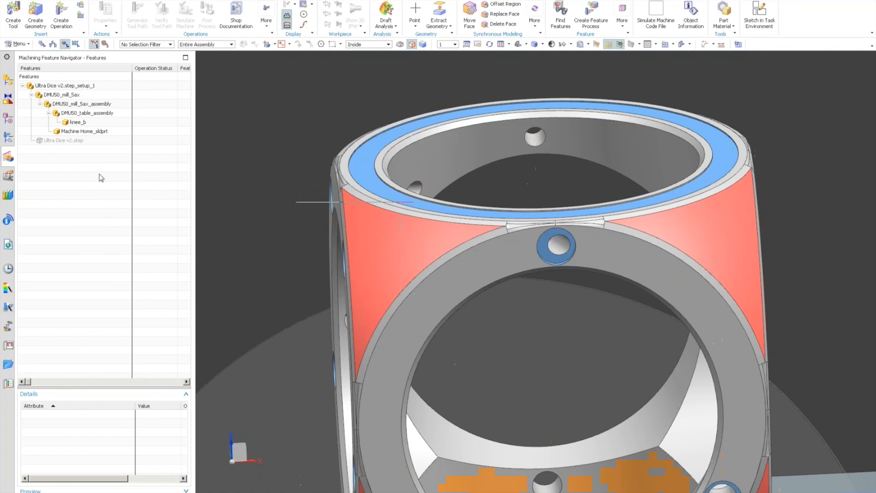
Step: Find the features of the workpiece again with Parametric Recognition and accept the recognized holes and pockets
{"action": "right_click", "coordinate": [87, 172]}
{"action": "left_click", "coordinate": [137, 250]}
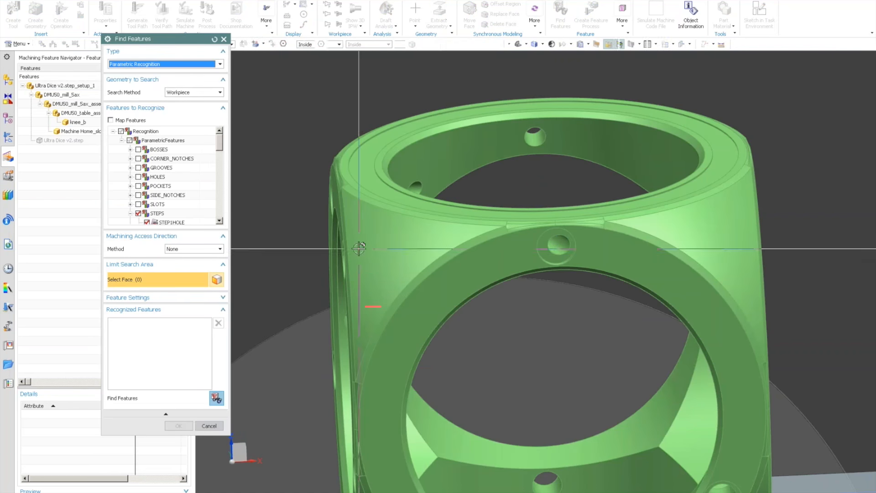
{"action": "left_click", "coordinate": [217, 400]}
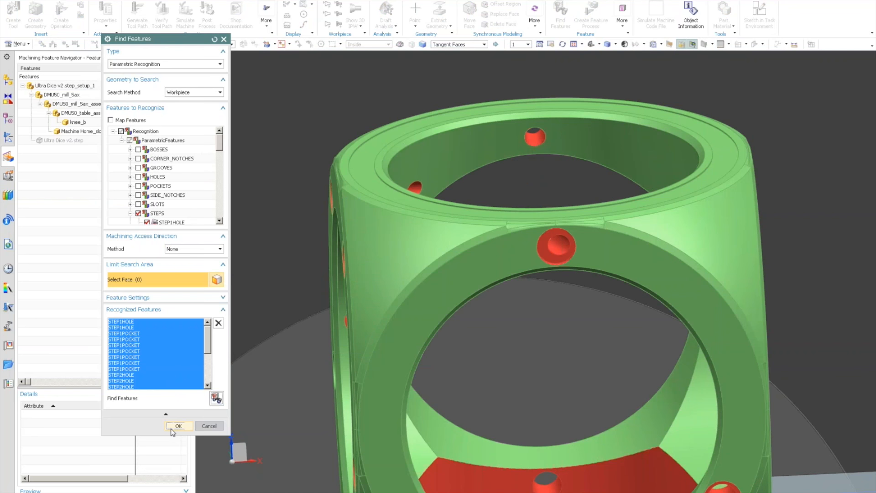
{"action": "left_click", "coordinate": [178, 426]}
Step: Group all newly recognized features into feature groups by predefined identical attributes, with automatic geometry location
{"action": "right_click", "coordinate": [93, 201]}
{"action": "left_click", "coordinate": [136, 249]}
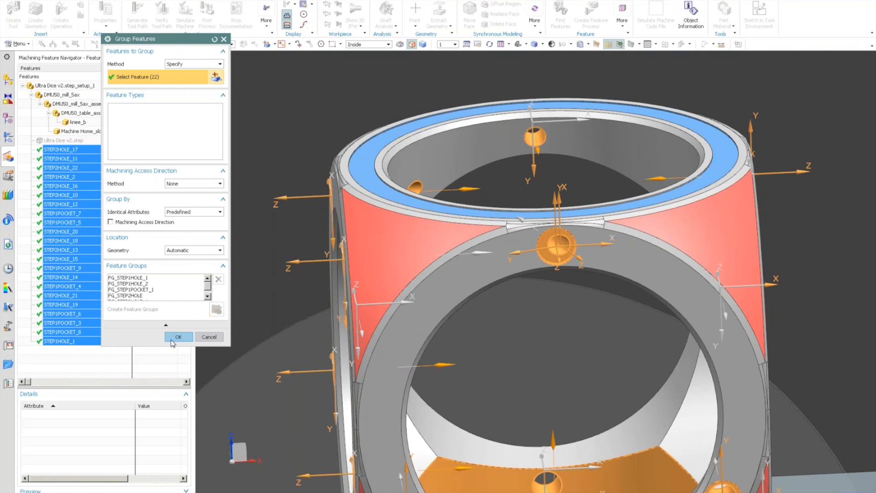
{"action": "left_click", "coordinate": [172, 339]}
Step: Review the new feature groups under FIXTURE_AVOIDANCE in the operation geometry view and delete FG_STEP1HOLE_2 and FG_STEP1POCKET_1
{"action": "left_click", "coordinate": [8, 136]}
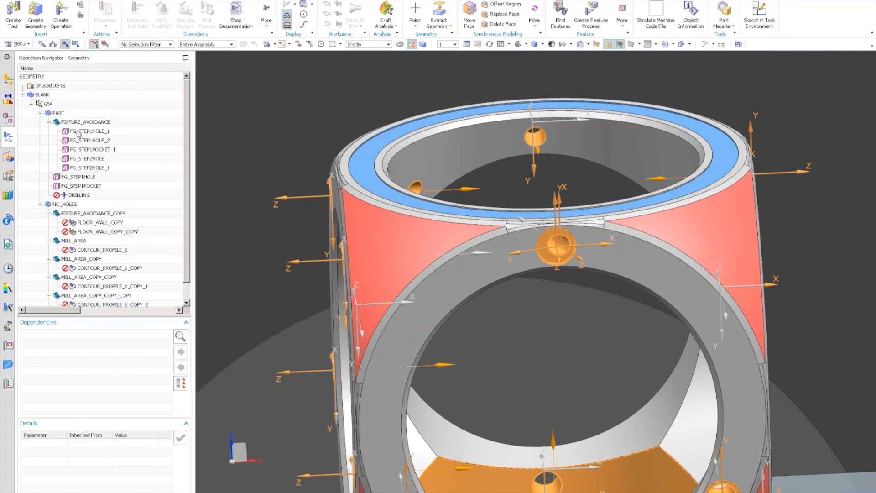
{"action": "left_click", "coordinate": [78, 132]}
{"action": "key", "text": "Down"}
{"action": "left_click", "coordinate": [81, 132]}
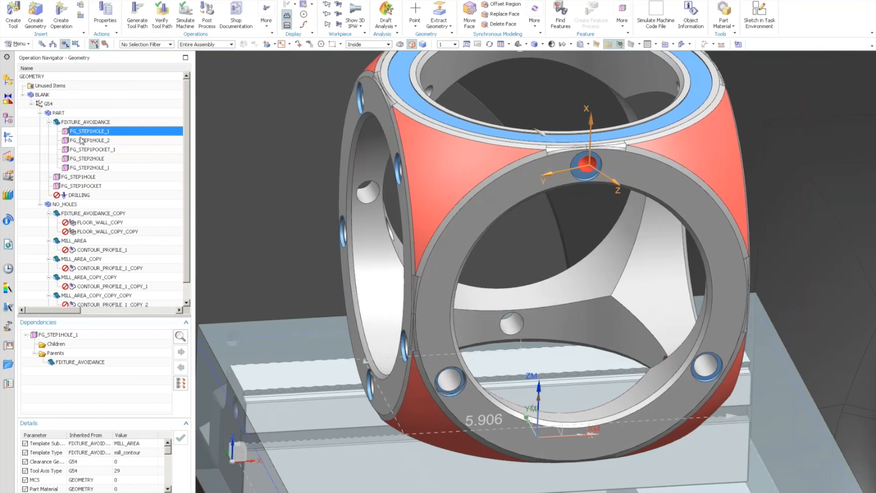
{"action": "left_click", "coordinate": [82, 140]}
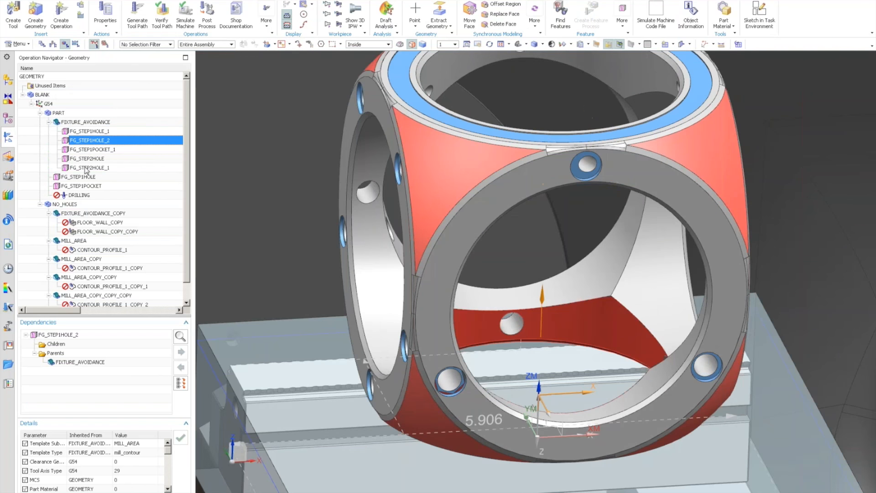
{"action": "left_click", "coordinate": [87, 167], "text": "shift"}
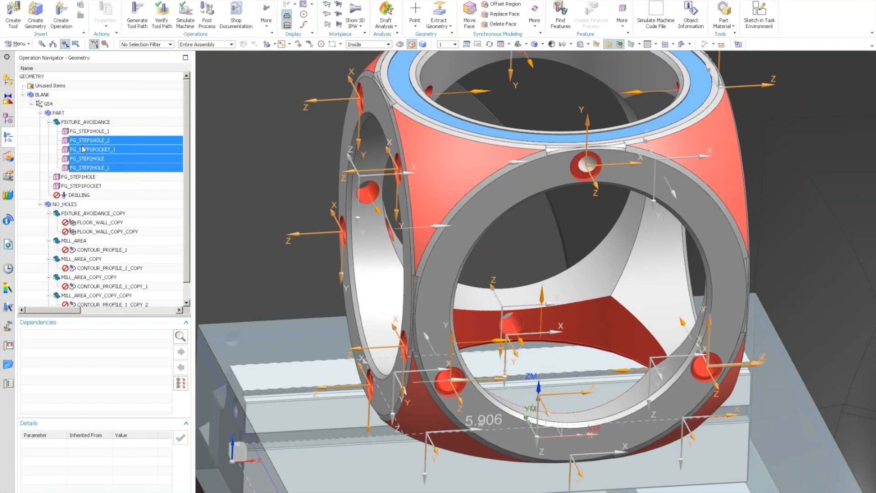
{"action": "left_click", "coordinate": [87, 140]}
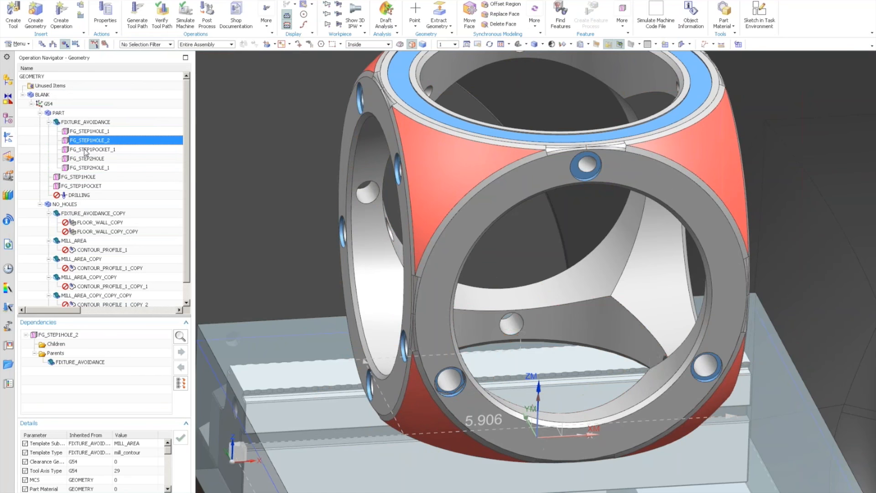
{"action": "right_click", "coordinate": [87, 141]}
{"action": "left_click", "coordinate": [101, 157]}
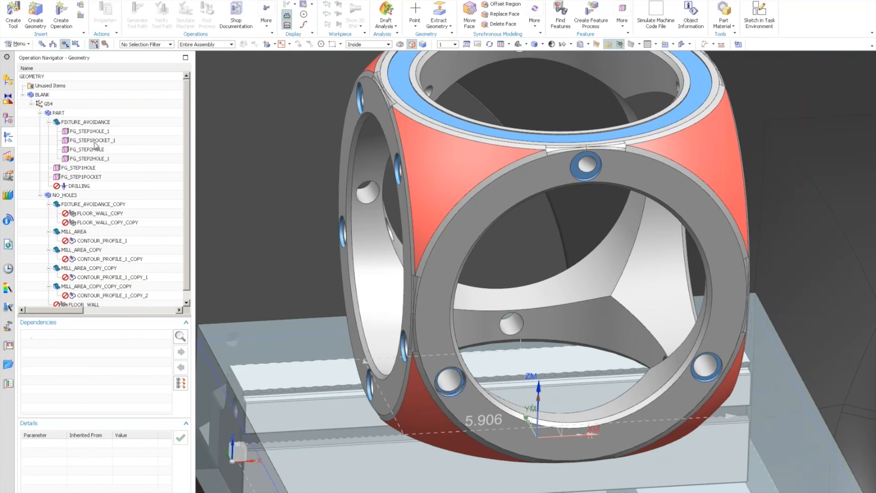
{"action": "left_click", "coordinate": [94, 141]}
{"action": "right_click", "coordinate": [95, 142]}
{"action": "left_click", "coordinate": [108, 157]}
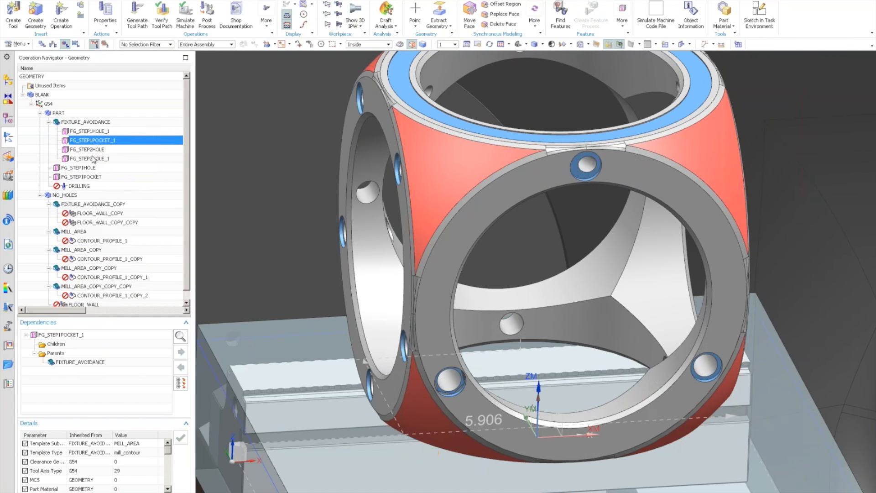
Step: Examine which holes belong to FG_STEP2HOLE, FG_STEP2HOLE_1, FG_STEP1HOLE and FG_STEP1POCKET
{"action": "left_click", "coordinate": [87, 141]}
{"action": "right_click", "coordinate": [87, 143]}
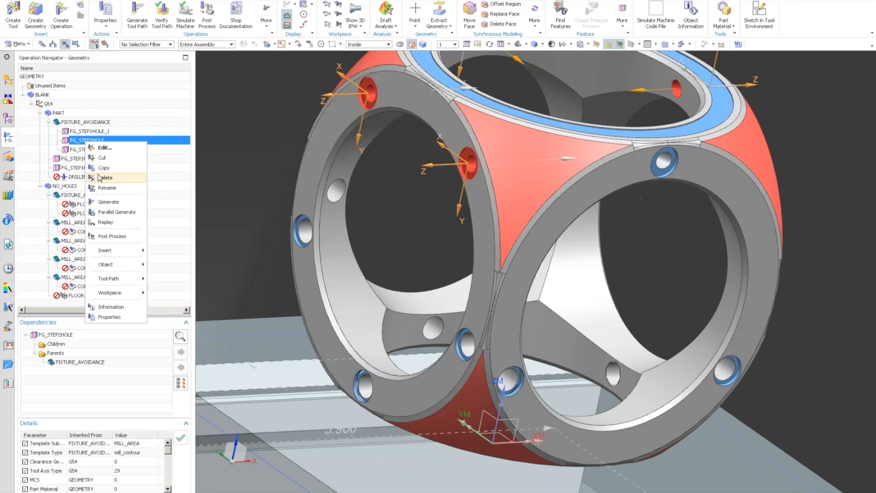
{"action": "left_click", "coordinate": [72, 149]}
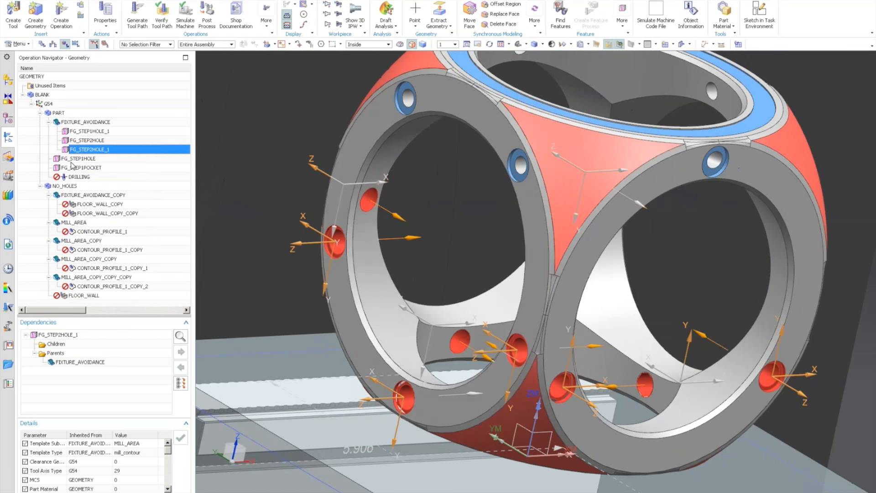
{"action": "left_click", "coordinate": [74, 159]}
{"action": "left_click", "coordinate": [74, 167]}
{"action": "left_click", "coordinate": [77, 150]}
{"action": "left_click", "coordinate": [73, 177]}
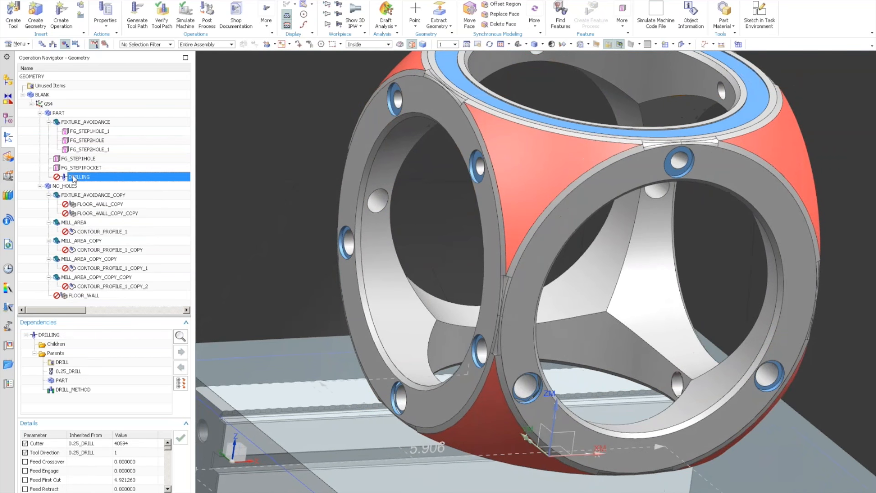
Step: Move the DRILLING operation under FG_STEP1HOLE_1, generate its tool path and accept it
{"action": "left_click_drag", "start_coordinate": [73, 178], "coordinate": [87, 132]}
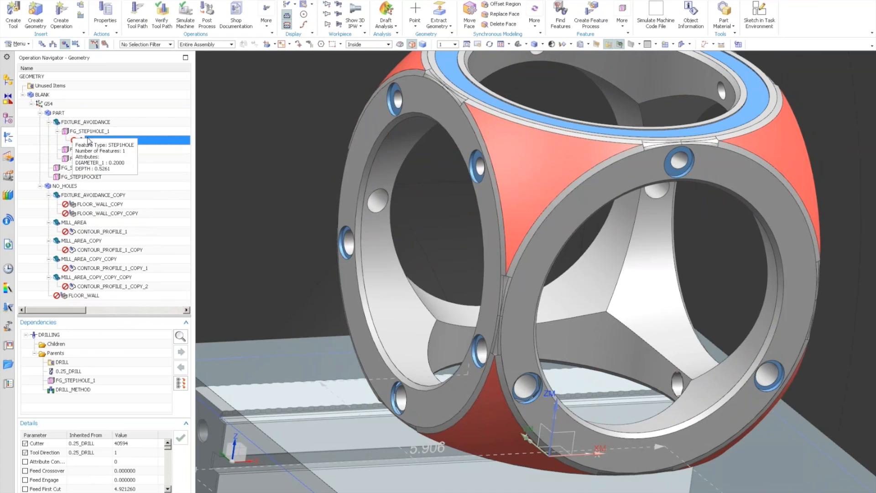
{"action": "right_click", "coordinate": [88, 141]}
{"action": "left_click", "coordinate": [114, 196]}
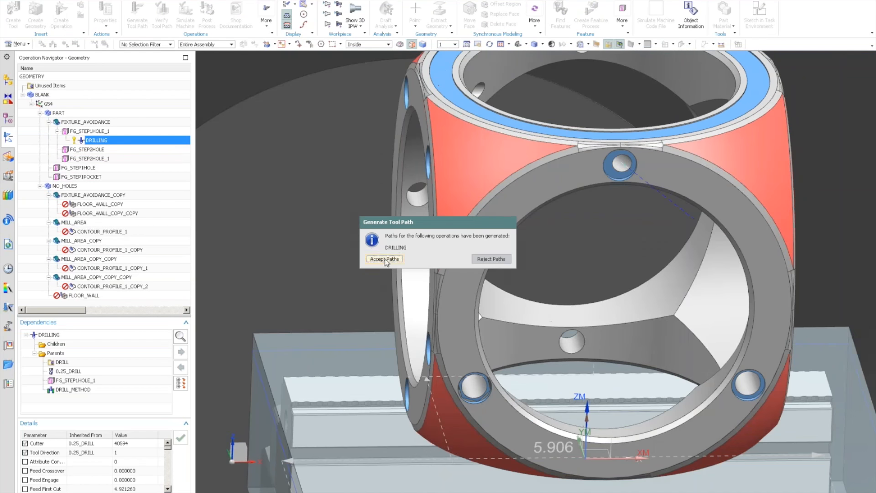
{"action": "left_click", "coordinate": [390, 258]}
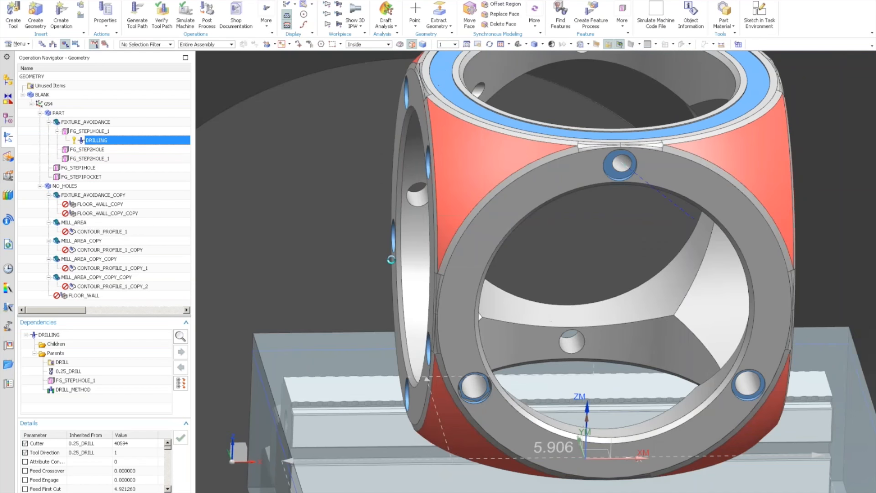
Step: Paste a copy of the DRILLING operation inside FG_STEP2HOLE, generate its tool path and accept it
{"action": "middle_click_drag", "start_coordinate": [391, 259], "coordinate": [205, 190]}
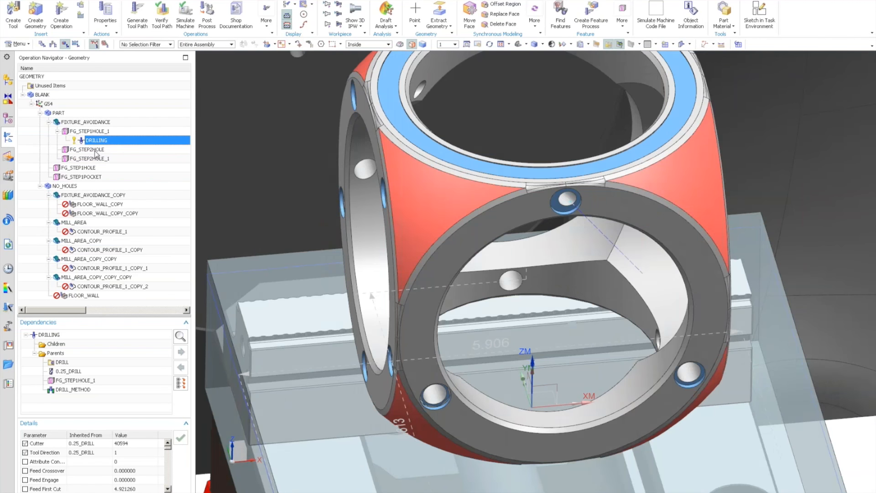
{"action": "left_click", "coordinate": [96, 151]}
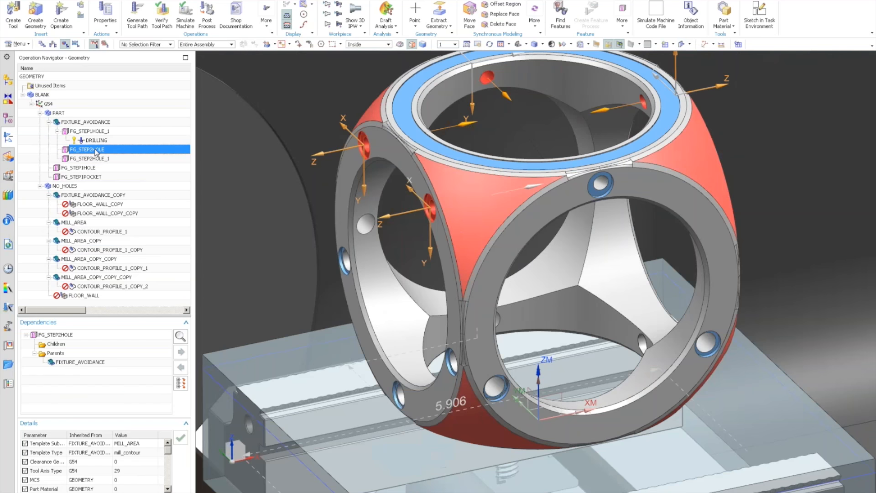
{"action": "right_click", "coordinate": [96, 150]}
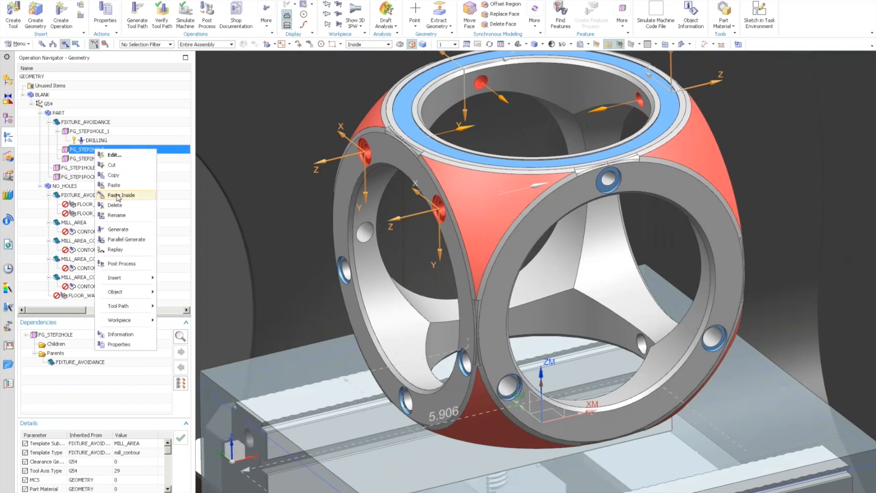
{"action": "left_click", "coordinate": [117, 196]}
{"action": "left_click", "coordinate": [104, 160]}
{"action": "right_click", "coordinate": [103, 160]}
{"action": "left_click", "coordinate": [138, 229]}
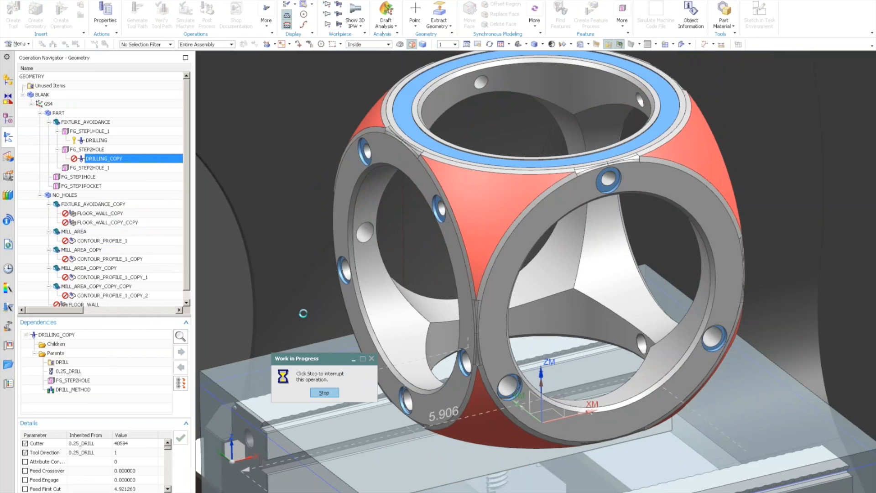
{"action": "left_click", "coordinate": [385, 259]}
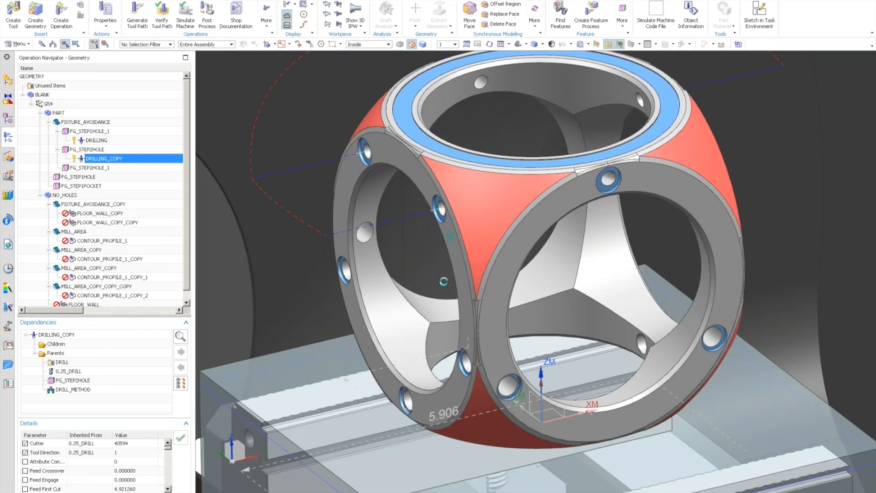
Step: Examine the features of the FG_STEP2HOLE_1 and FG_STEP1POCKET groups on the model
{"action": "middle_click_drag", "start_coordinate": [310, 283], "coordinate": [474, 206]}
{"action": "left_click", "coordinate": [89, 168]}
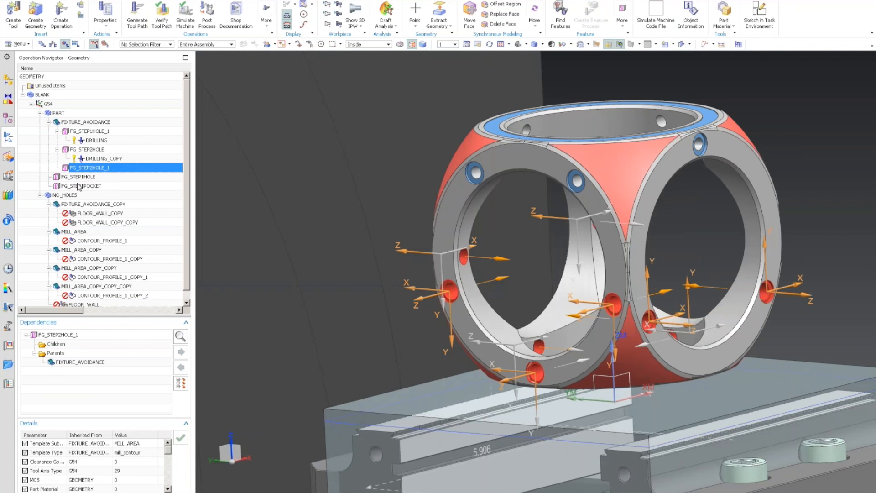
{"action": "left_click", "coordinate": [78, 186]}
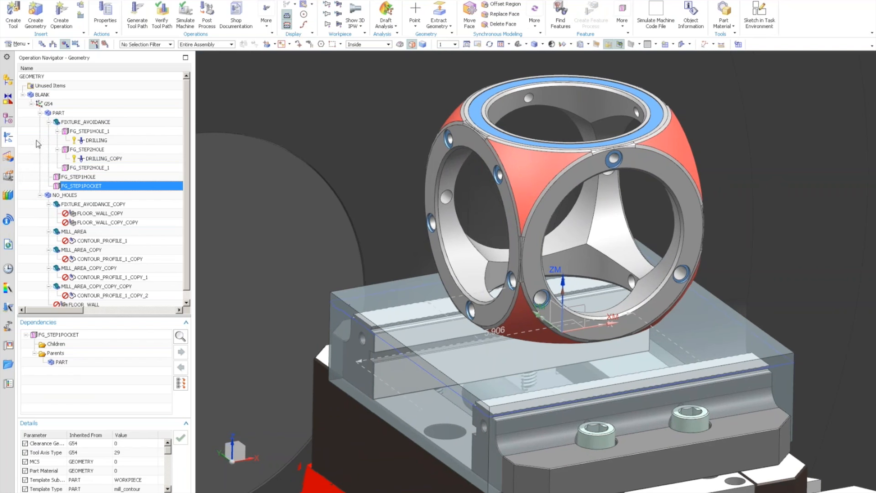
Step: In the program order view, approve the operations from FLOOR_WALL through CONTOUR_PROFILE_1_COPY_2
{"action": "right_click", "coordinate": [29, 145]}
{"action": "left_click", "coordinate": [42, 150]}
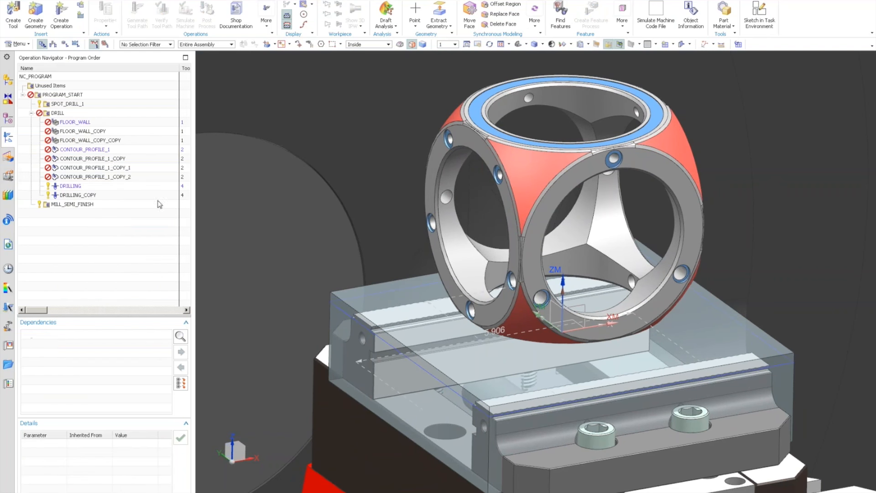
{"action": "left_click", "coordinate": [90, 123]}
{"action": "left_click", "coordinate": [92, 177], "text": "shift"}
{"action": "right_click", "coordinate": [92, 177]}
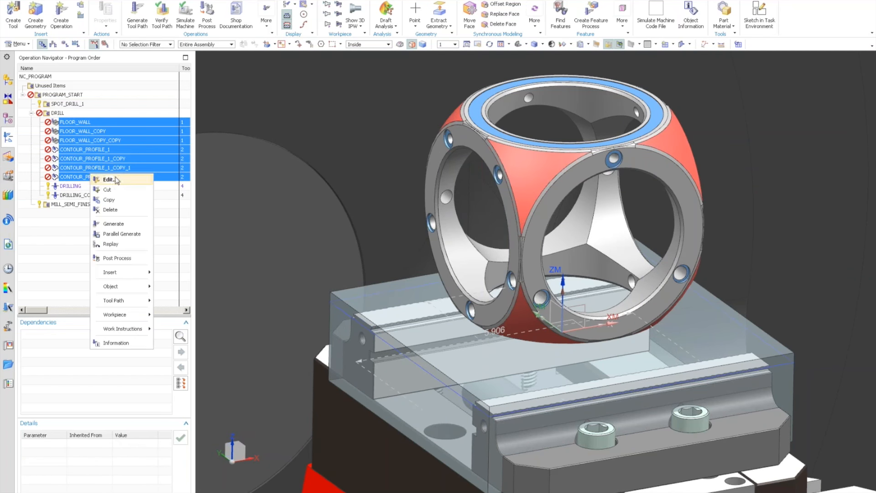
{"action": "mouse_move", "coordinate": [132, 286]}
{"action": "left_click", "coordinate": [175, 307]}
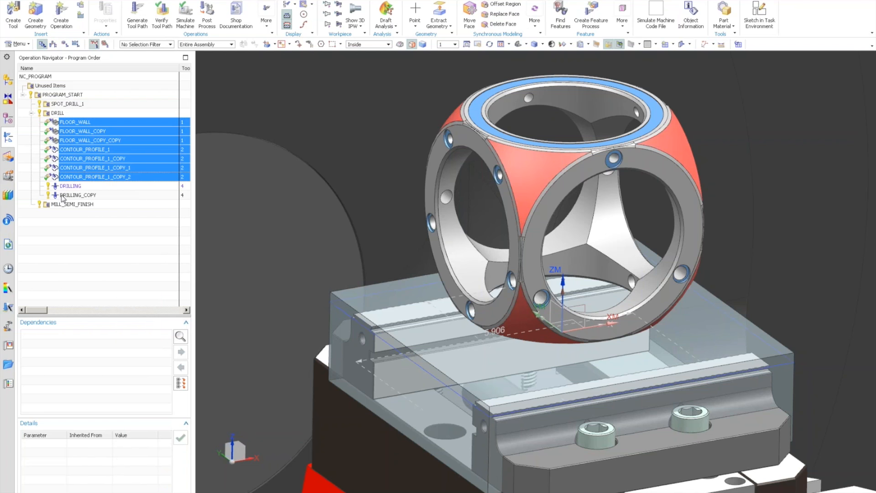
Step: Move all operations from FLOOR_WALL through DRILLING_COPY out of the DRILL group directly under PROGRAM_START
{"action": "left_click", "coordinate": [62, 196]}
{"action": "left_click", "coordinate": [69, 122], "text": "shift"}
{"action": "left_click_drag", "start_coordinate": [69, 123], "coordinate": [74, 95]}
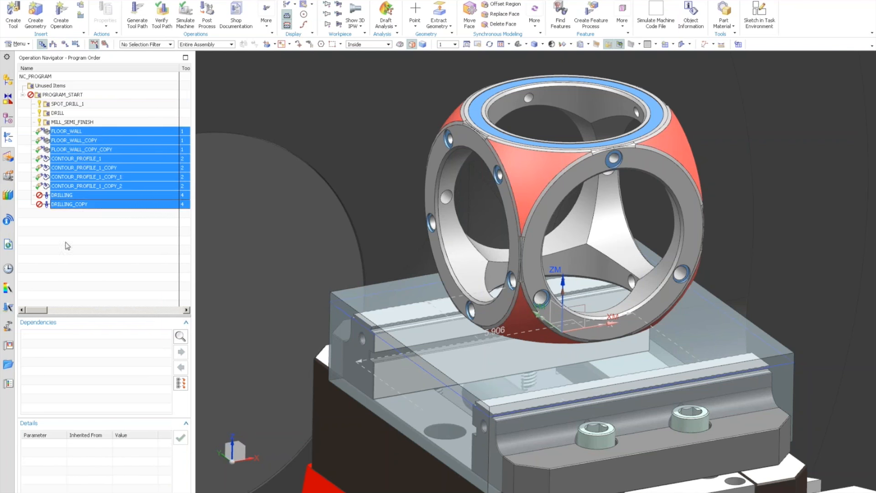
Step: Approve the DRILLING and DRILLING_COPY operations
{"action": "left_click", "coordinate": [67, 246]}
{"action": "left_click", "coordinate": [69, 195]}
{"action": "left_click", "coordinate": [66, 204], "text": "shift"}
{"action": "right_click", "coordinate": [65, 204]}
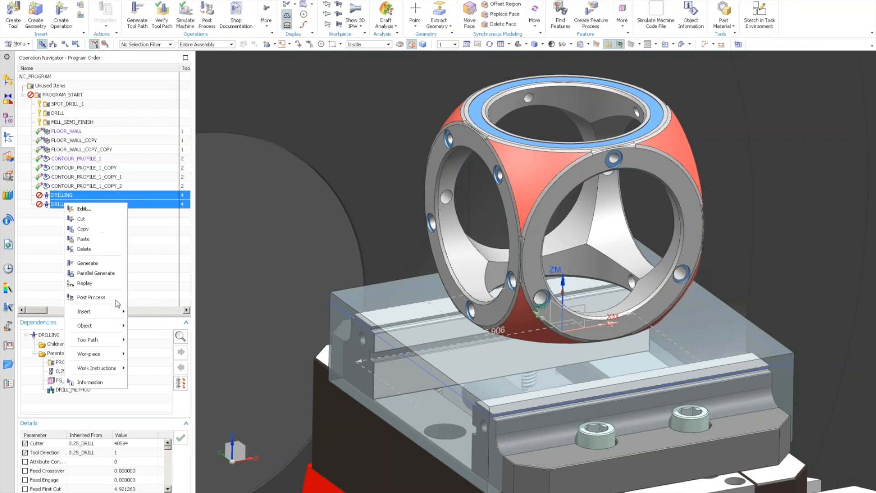
{"action": "mouse_move", "coordinate": [115, 327]}
{"action": "left_click", "coordinate": [149, 351]}
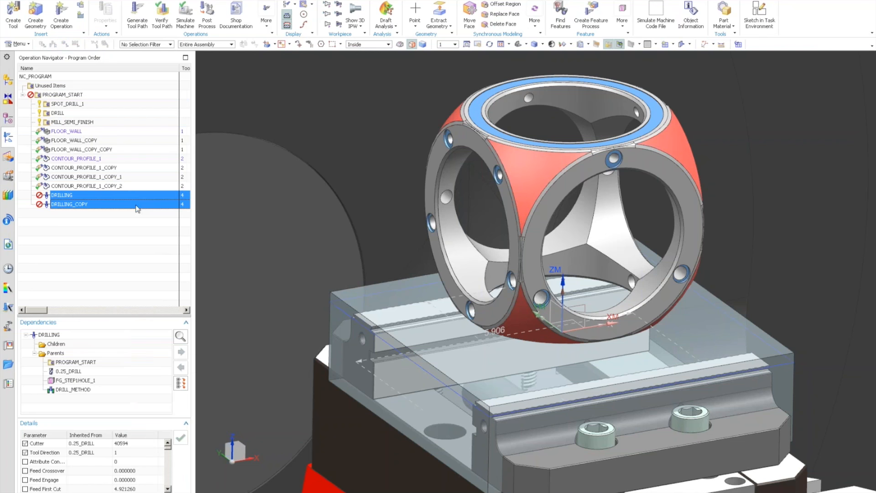
Step: In the machine tool view, create a mill_contour Cavity Mill operation under the 0.5_ENDMILL tool
{"action": "left_click", "coordinate": [54, 44]}
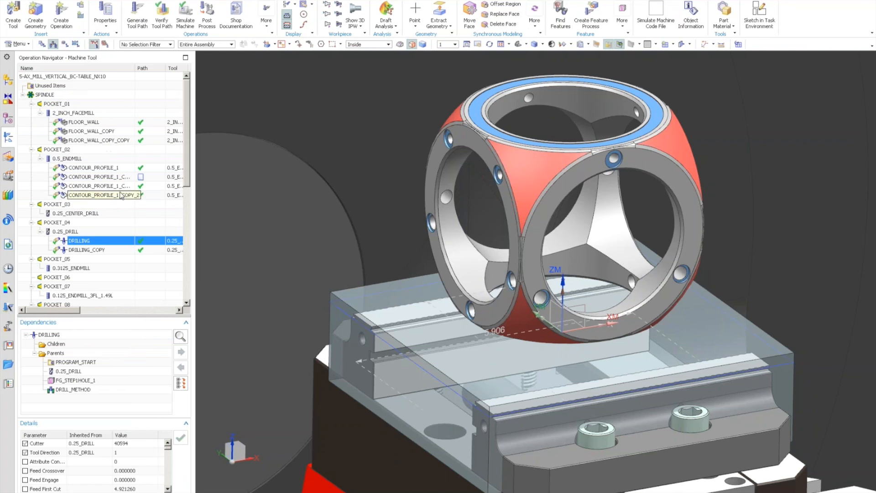
{"action": "left_click", "coordinate": [76, 159]}
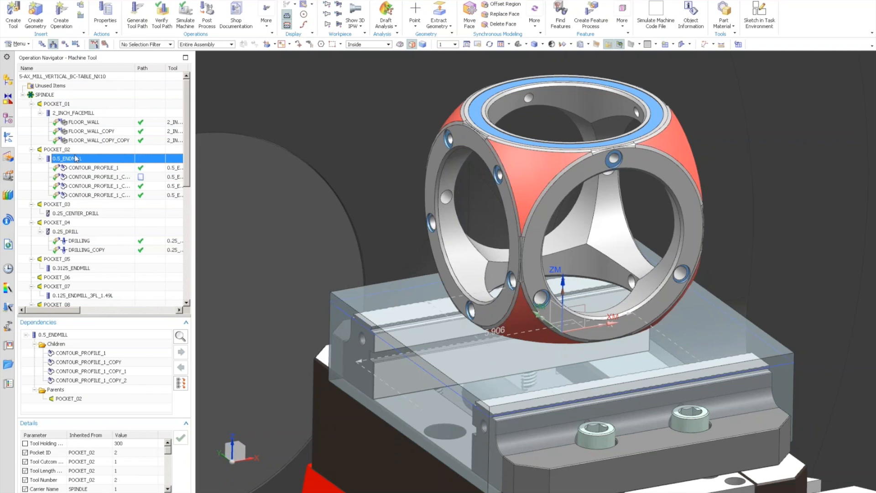
{"action": "right_click", "coordinate": [75, 158]}
{"action": "mouse_move", "coordinate": [105, 252]}
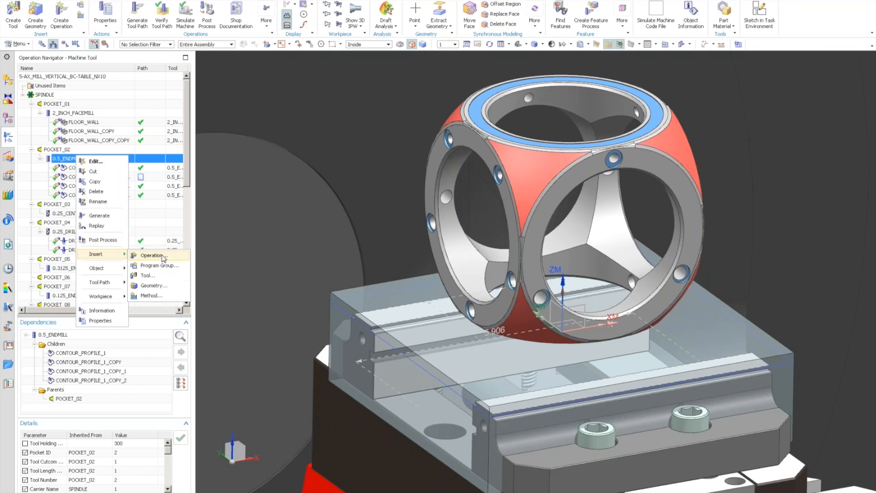
{"action": "left_click", "coordinate": [178, 254]}
{"action": "left_click", "coordinate": [178, 64]}
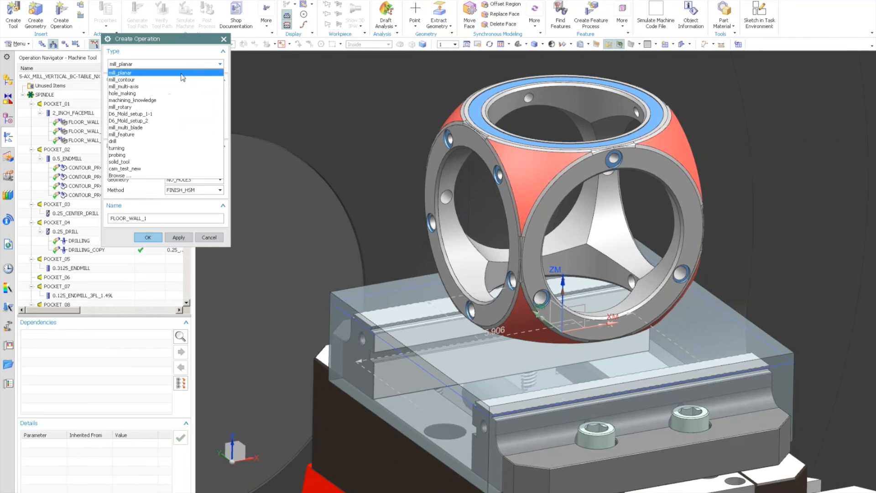
{"action": "left_click", "coordinate": [181, 80]}
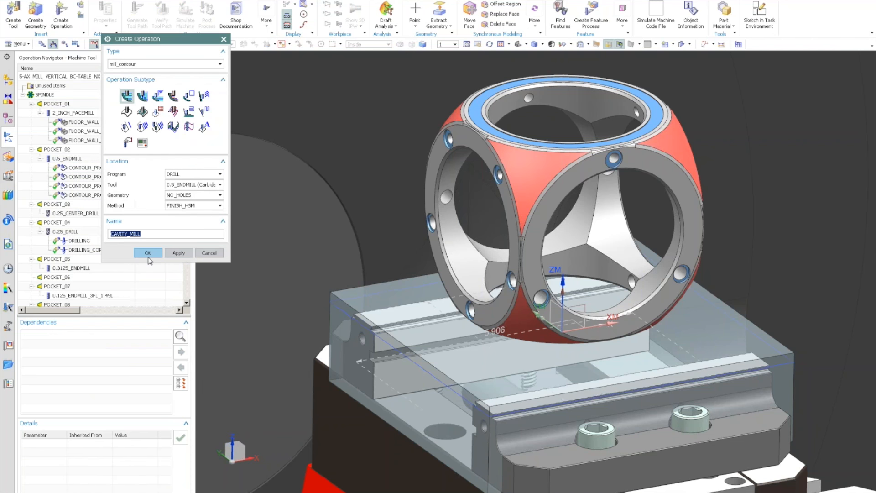
{"action": "left_click", "coordinate": [147, 253]}
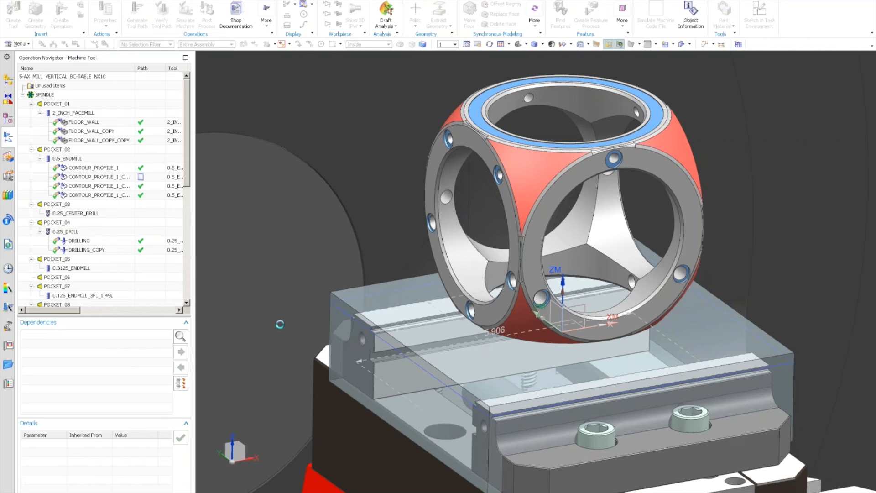
{"action": "left_click", "coordinate": [178, 427]}
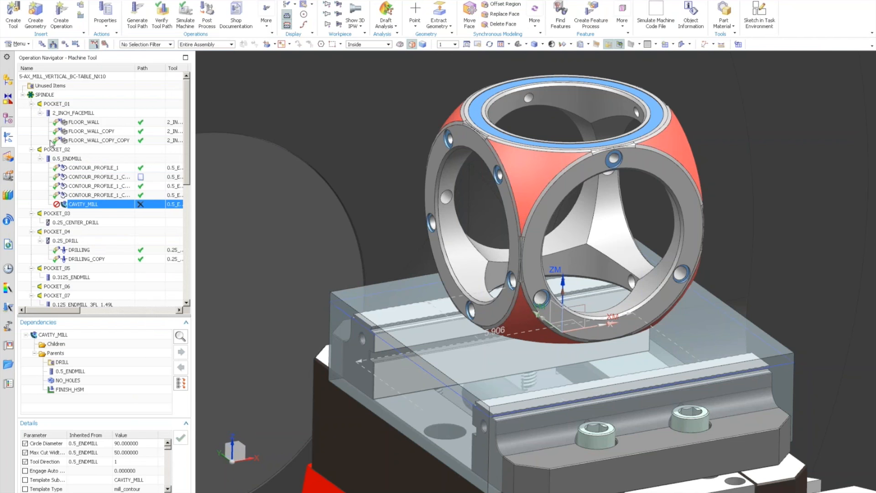
Step: In the program order view, move CAVITY_MILL out of the DRILL group to just after FLOOR_WALL_COPY_COPY
{"action": "left_click", "coordinate": [42, 44]}
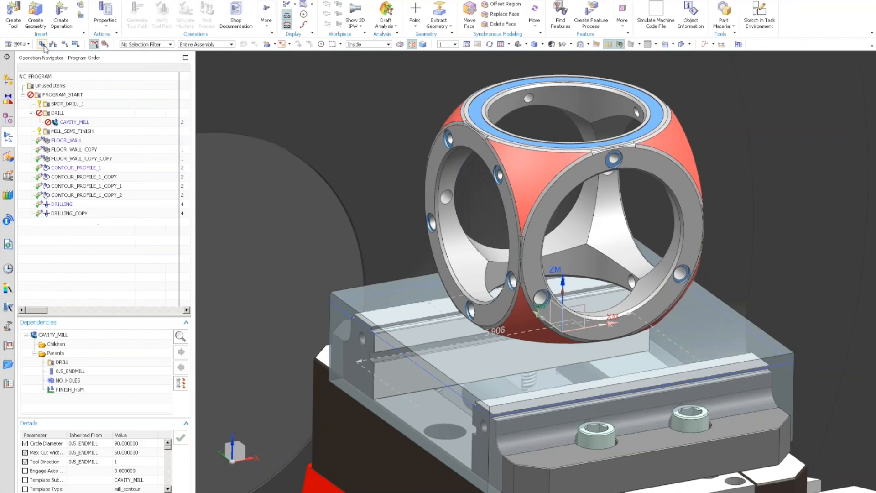
{"action": "left_click", "coordinate": [75, 122]}
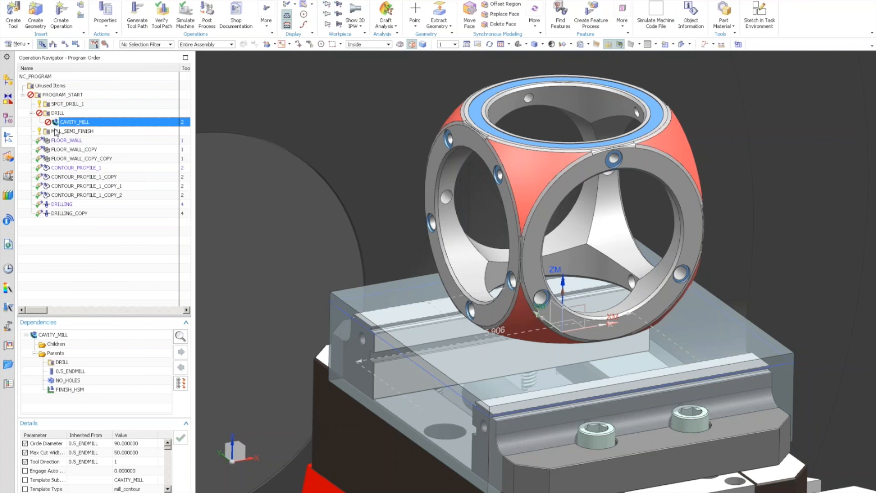
{"action": "left_click_drag", "start_coordinate": [59, 123], "coordinate": [71, 159]}
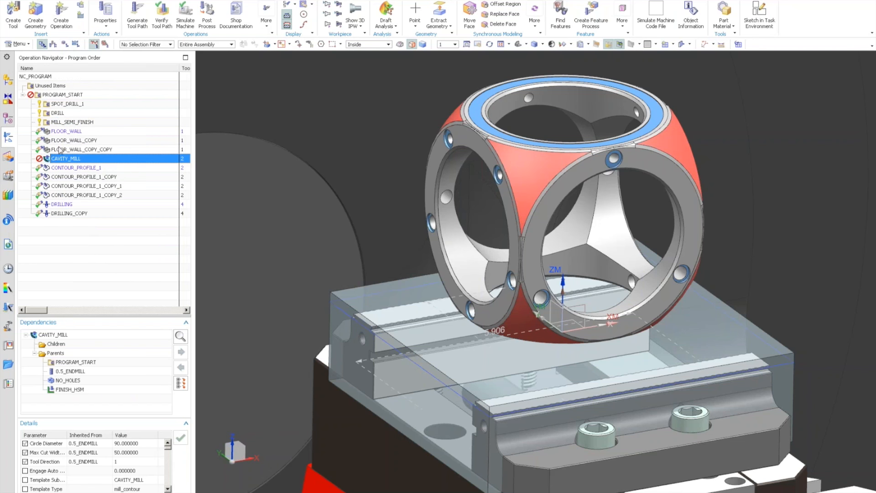
Step: Edit CAVITY_MILL and add a curve-based trim boundary on the outer circular edge of the blue upper ring face, trimming the inside
{"action": "double_click", "coordinate": [63, 159]}
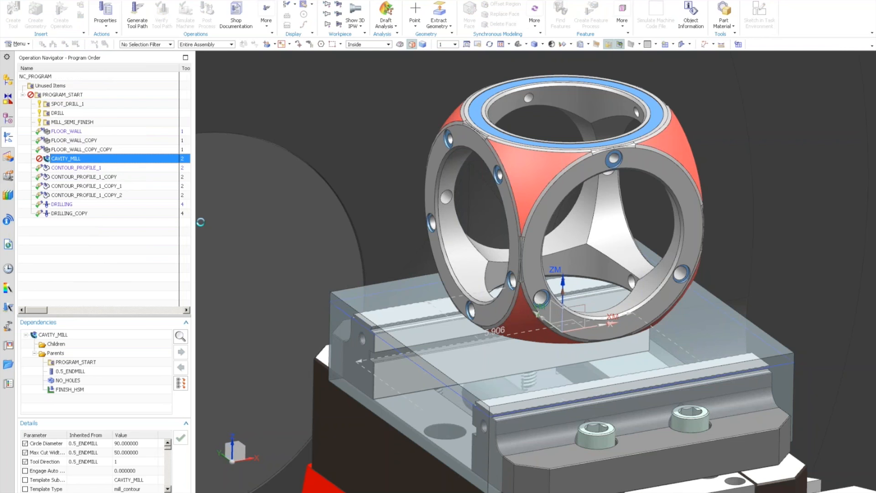
{"action": "middle_click_drag", "start_coordinate": [337, 202], "coordinate": [266, 133]}
{"action": "left_click", "coordinate": [201, 145]}
{"action": "left_click", "coordinate": [194, 65]}
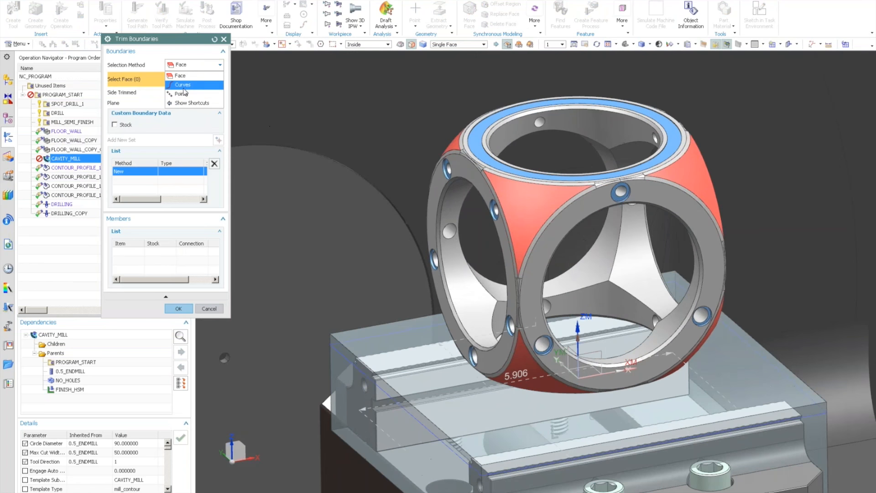
{"action": "left_click", "coordinate": [181, 86]}
{"action": "scroll", "coordinate": [438, 114], "scroll_direction": "up", "scroll_amount": 5}
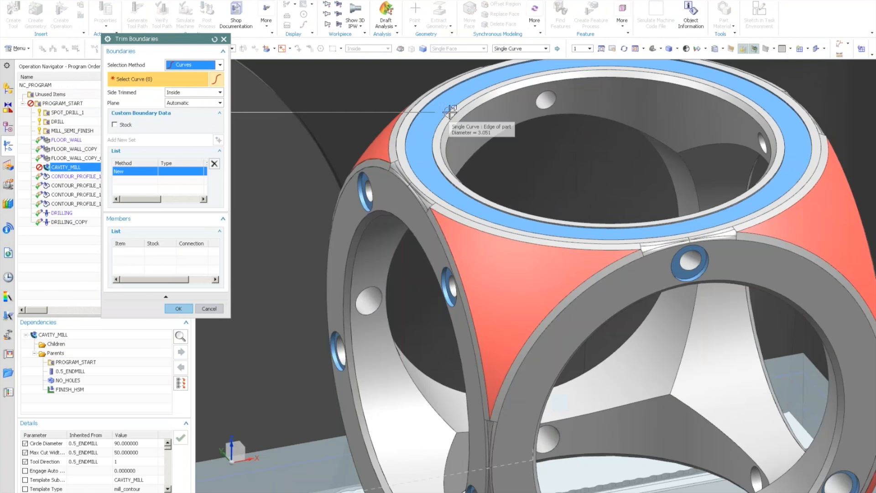
{"action": "left_click", "coordinate": [408, 126]}
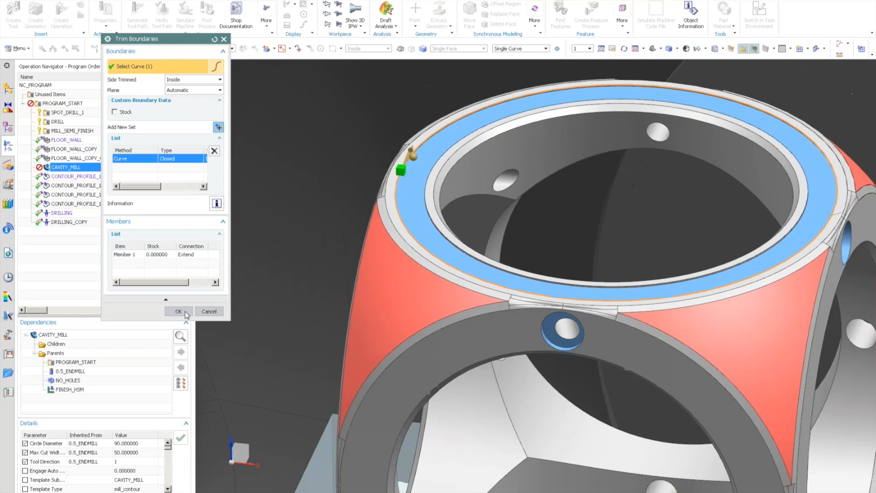
{"action": "left_click", "coordinate": [179, 311]}
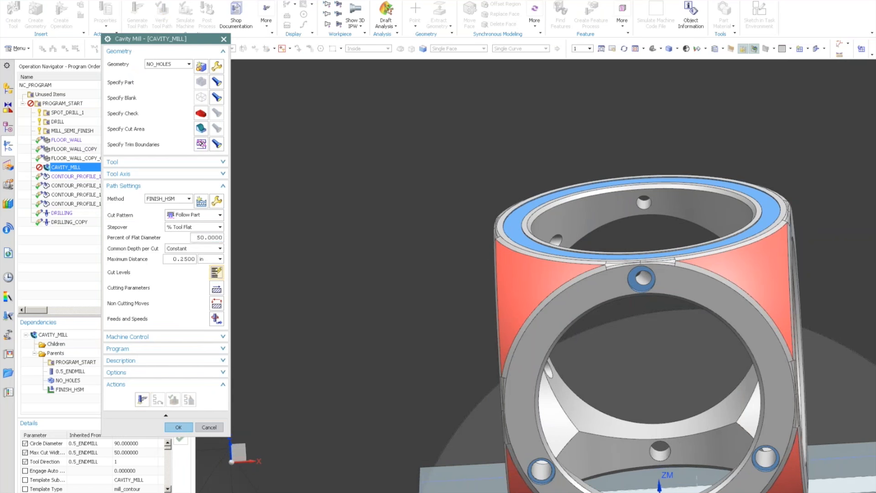
Step: Check the automatic cut levels of CAVITY_MILL and generate its tool path
{"action": "left_click", "coordinate": [216, 273]}
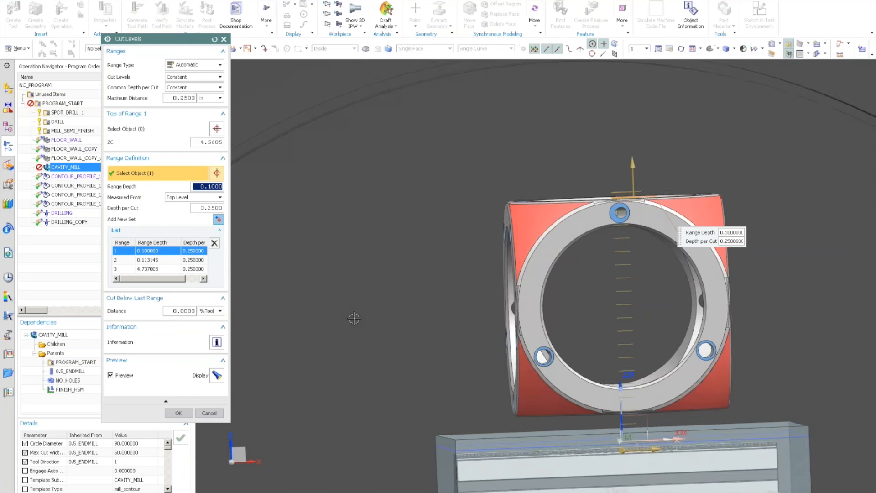
{"action": "middle_click_drag", "start_coordinate": [335, 273], "coordinate": [296, 294]}
{"action": "middle_click", "coordinate": [297, 294]}
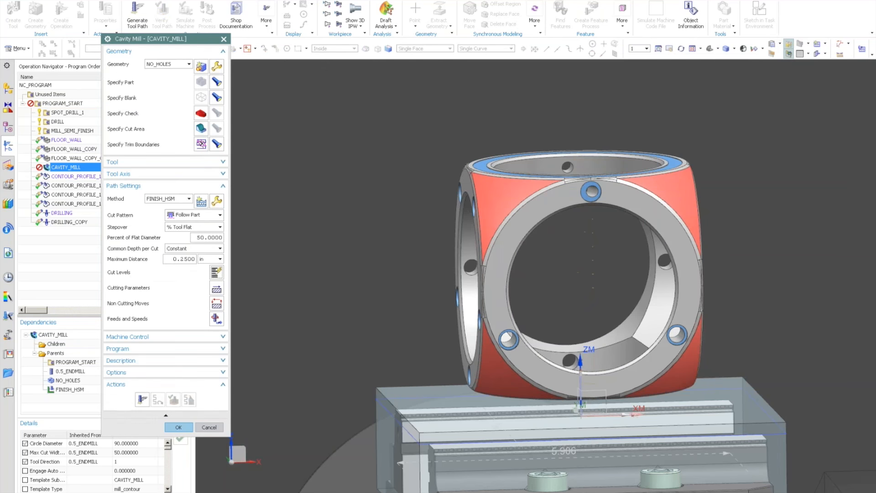
{"action": "left_click", "coordinate": [142, 399]}
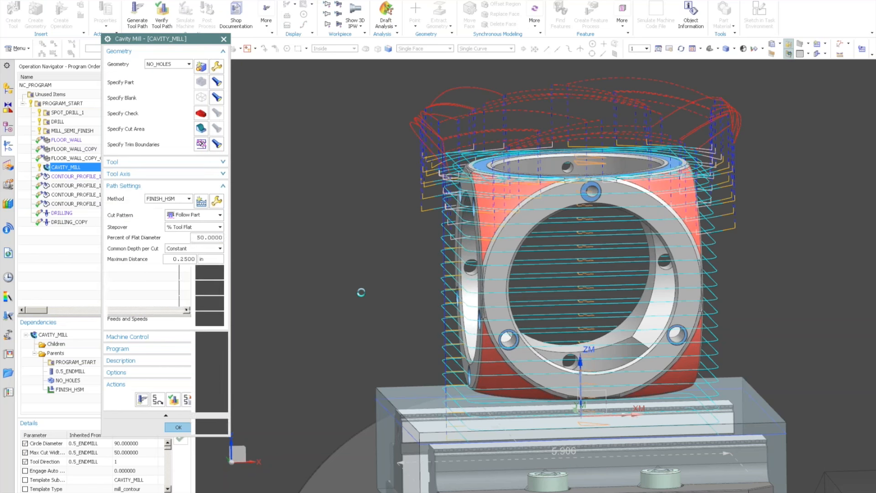
{"action": "key", "text": "Home"}
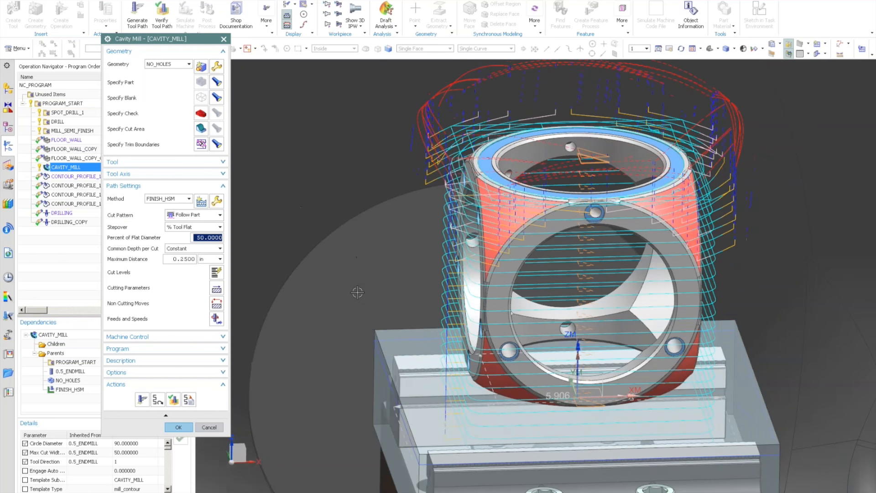
{"action": "middle_click", "coordinate": [358, 292]}
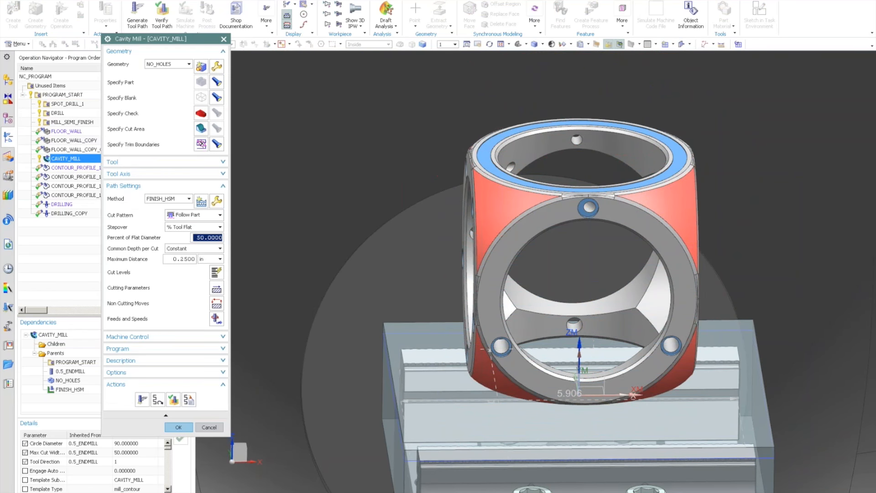
Step: Enable the in-process workpiece in the containment settings of CAVITY_MILL and regenerate the tool path
{"action": "left_click", "coordinate": [216, 289]}
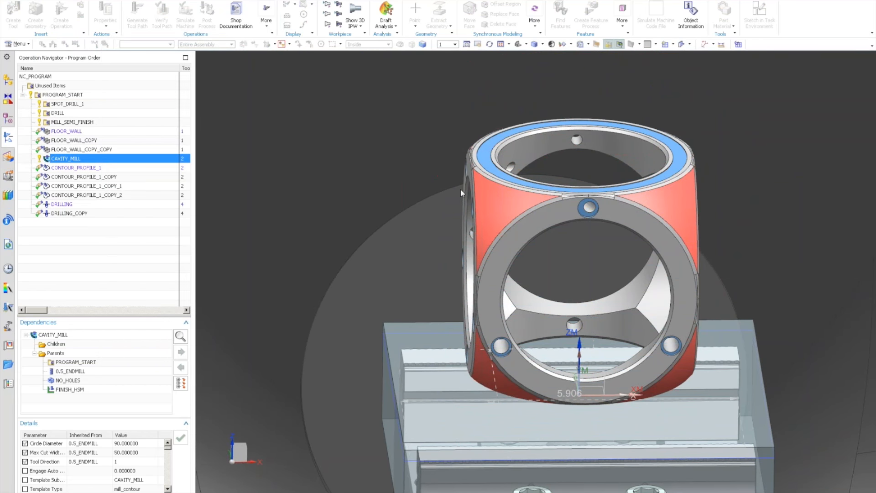
{"action": "left_click", "coordinate": [173, 54]}
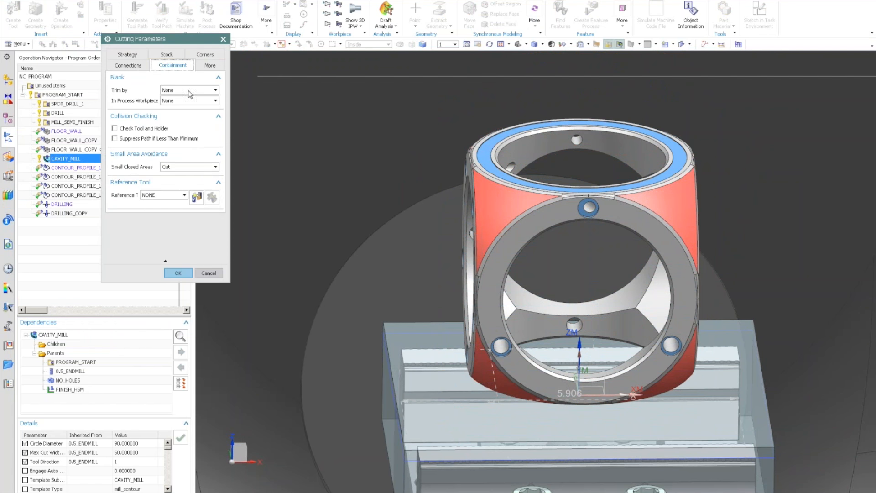
{"action": "left_click", "coordinate": [186, 101]}
{"action": "left_click", "coordinate": [185, 116]}
{"action": "left_click", "coordinate": [182, 238]}
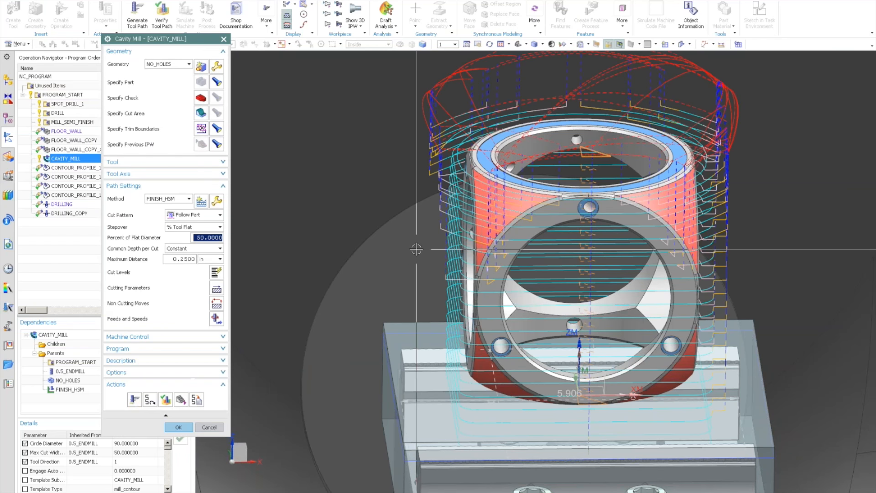
{"action": "mouse_move", "coordinate": [416, 249]}
{"action": "middle_mouse_down"}
{"action": "mouse_move", "coordinate": [442, 248]}
{"action": "mouse_move", "coordinate": [422, 249]}
{"action": "middle_mouse_up"}
Step: Set the In Process Workpiece containment option of CAVITY_MILL back to None
{"action": "left_click", "coordinate": [217, 289]}
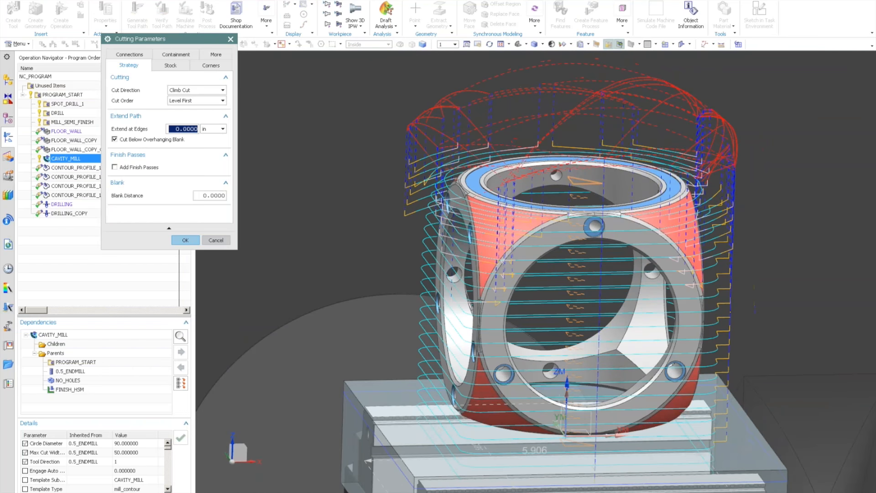
{"action": "left_click", "coordinate": [176, 54]}
{"action": "left_click", "coordinate": [184, 230]}
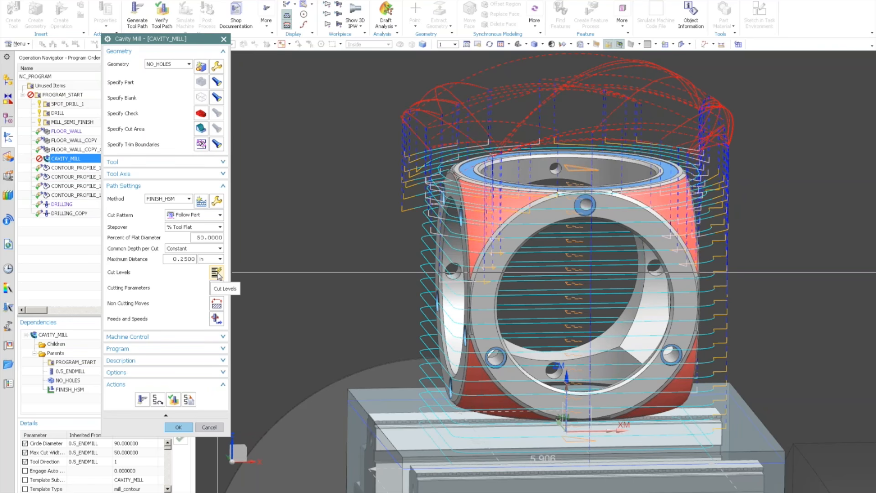
Step: In the cut levels, delete the deeper second range and set the remaining range's depth to about 1.567 in
{"action": "left_click", "coordinate": [216, 273]}
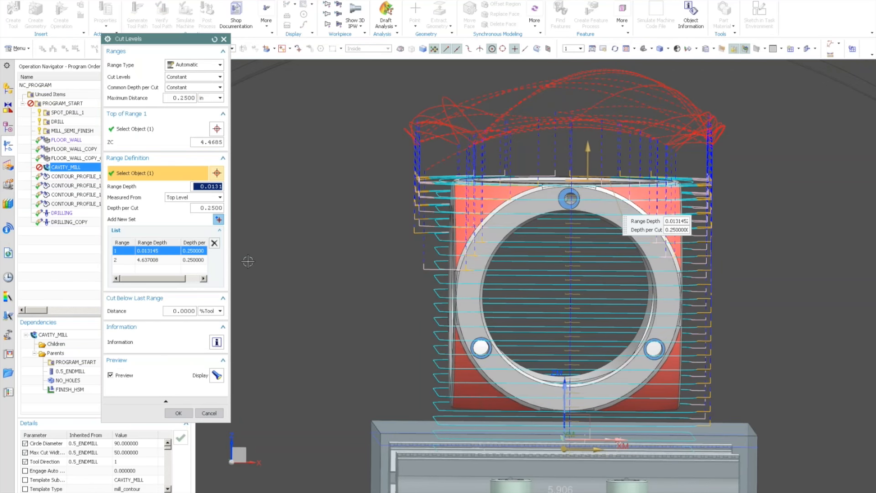
{"action": "left_click", "coordinate": [204, 258]}
{"action": "left_click", "coordinate": [214, 243]}
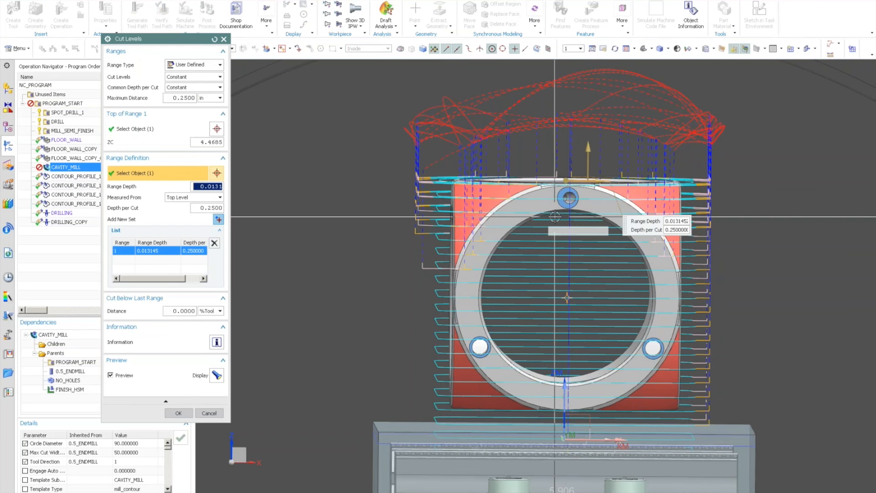
{"action": "left_click_drag", "start_coordinate": [584, 151], "coordinate": [580, 249]}
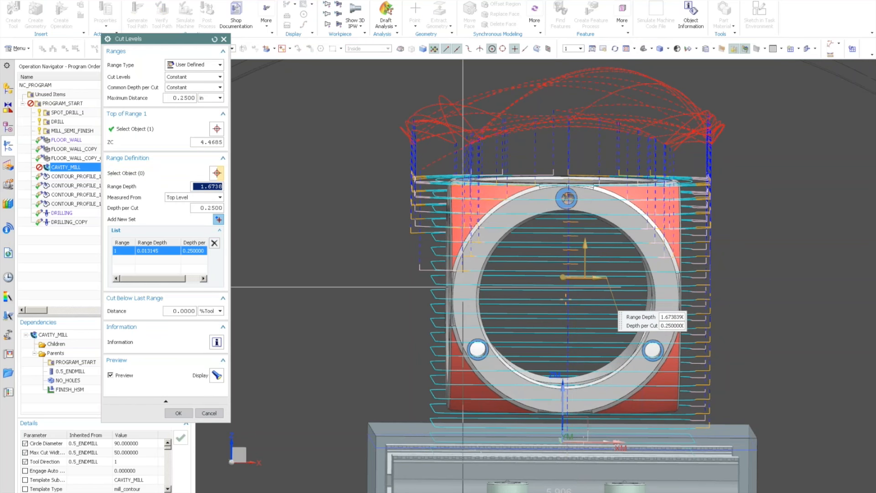
{"action": "scroll", "coordinate": [424, 304], "scroll_direction": "up", "scroll_amount": 2}
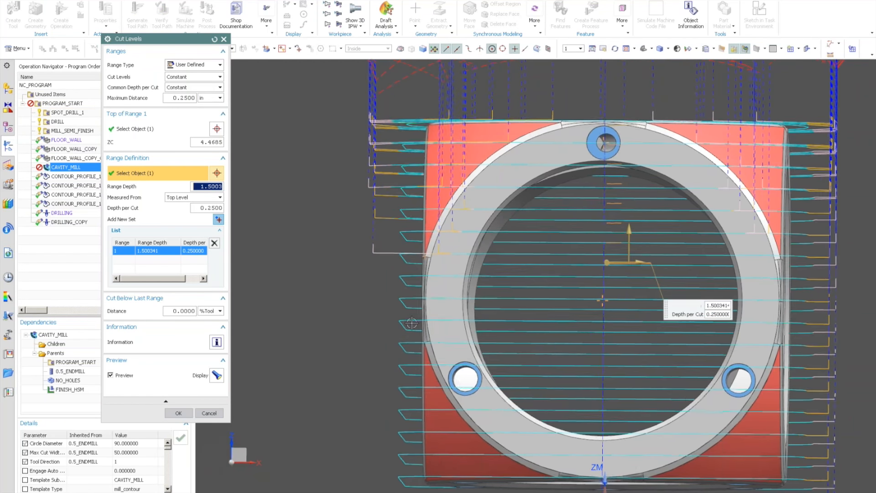
{"action": "scroll", "coordinate": [566, 290], "scroll_direction": "down", "scroll_amount": 1}
{"action": "middle_click_drag", "start_coordinate": [611, 241], "coordinate": [619, 236]}
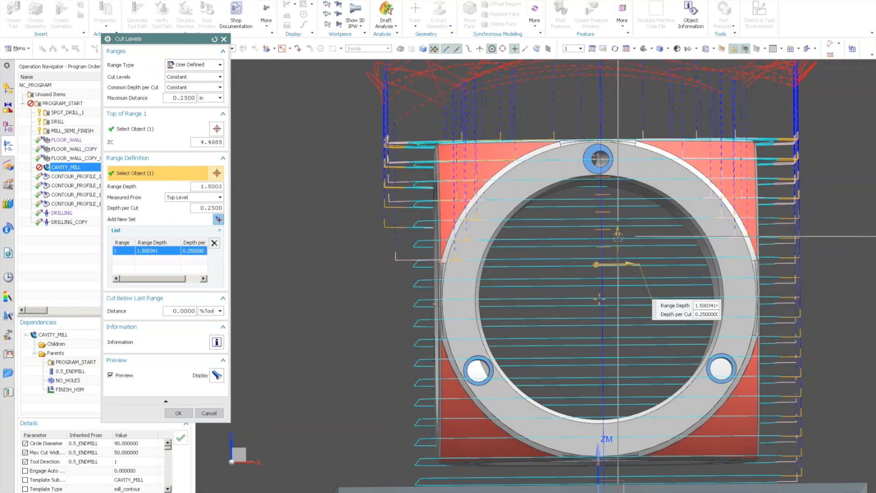
{"action": "left_click_drag", "start_coordinate": [618, 237], "coordinate": [618, 243]}
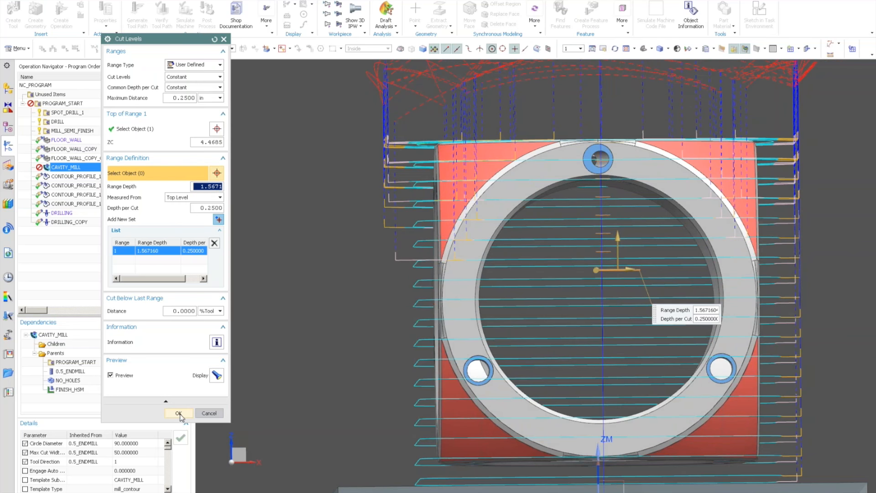
{"action": "left_click", "coordinate": [179, 415]}
Step: Regenerate the CAVITY_MILL tool path with the shortened cut range and inspect it around the part
{"action": "key", "text": "Home"}
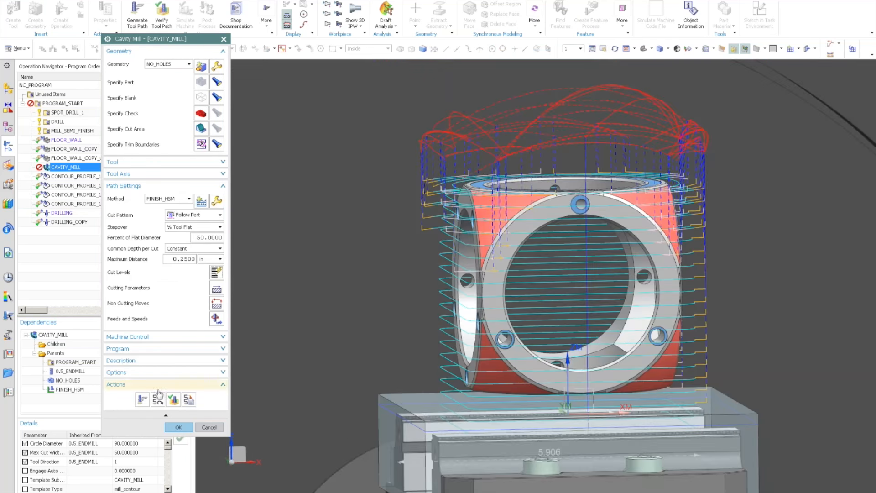
{"action": "left_click", "coordinate": [158, 395]}
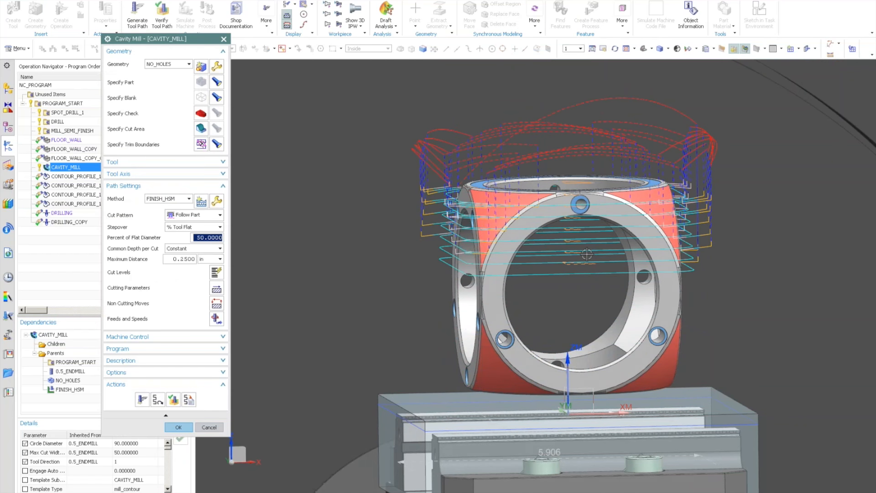
{"action": "key", "text": "ctrl+alt+f"}
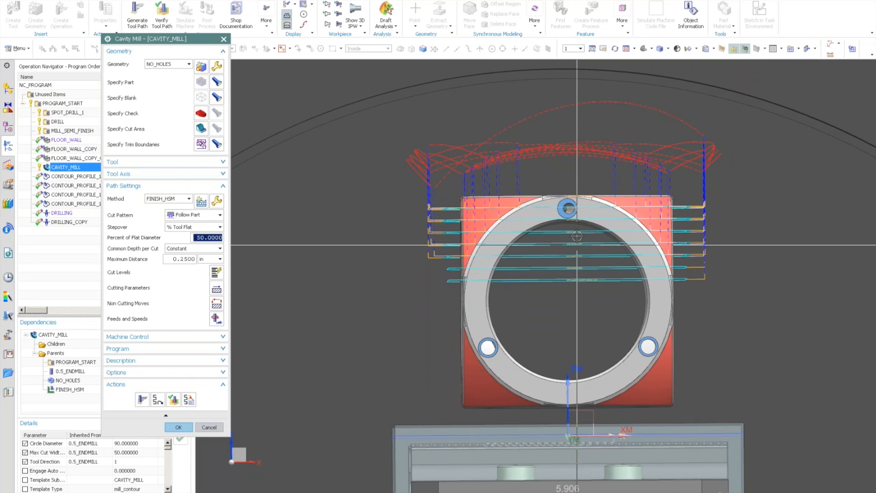
{"action": "middle_click_drag", "start_coordinate": [400, 289], "coordinate": [234, 376]}
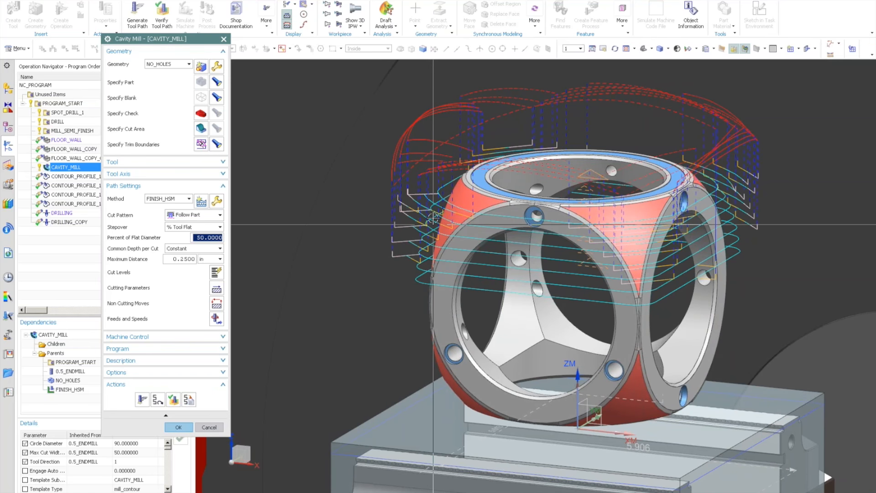
Step: Accept the CAVITY_MILL settings and verify its tool path in a 3D Dynamic simulation at animation speed 6
{"action": "left_click", "coordinate": [178, 428]}
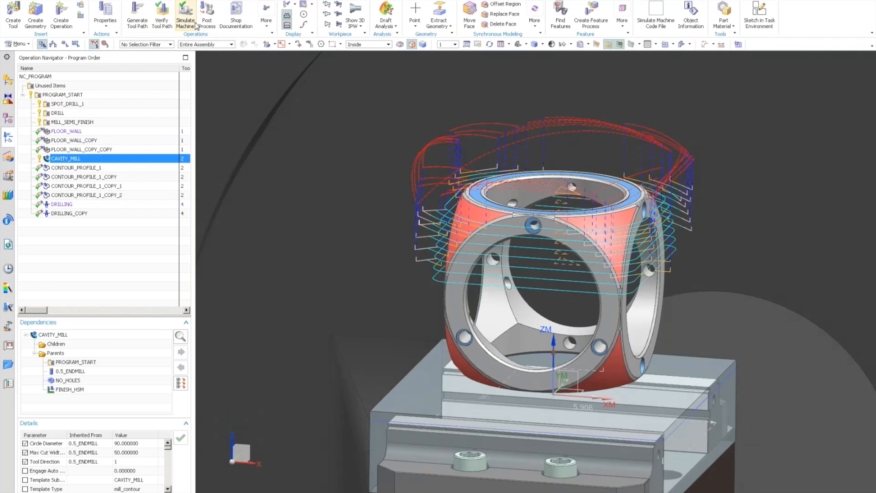
{"action": "left_click", "coordinate": [161, 15]}
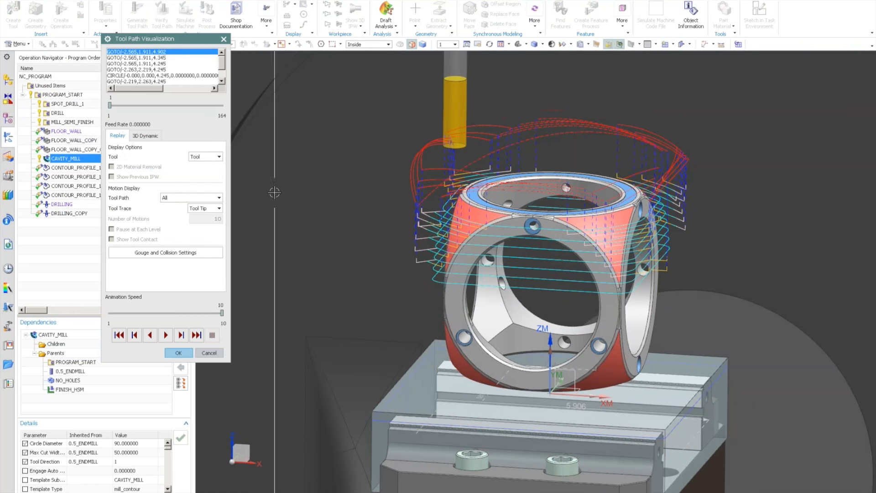
{"action": "left_click", "coordinate": [142, 136]}
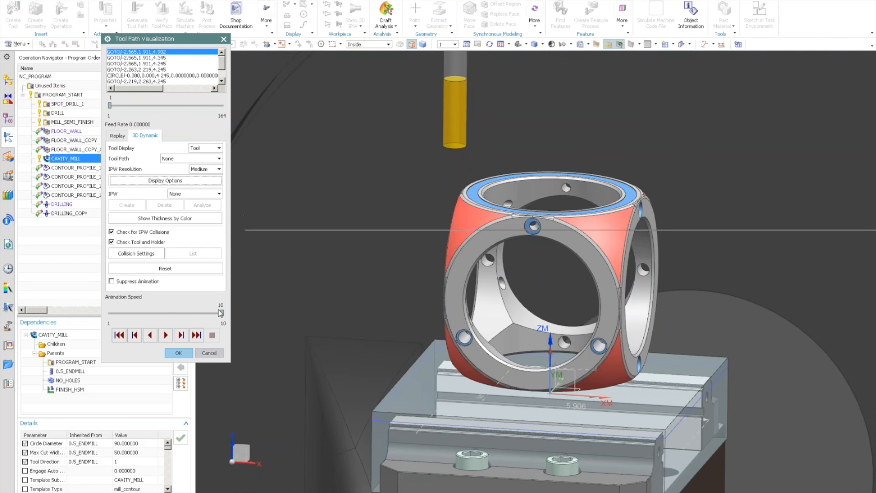
{"action": "left_click", "coordinate": [166, 334]}
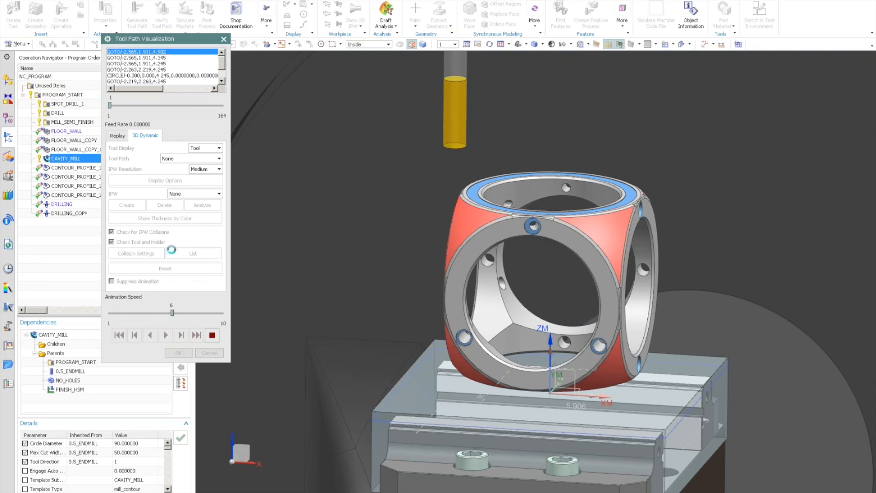
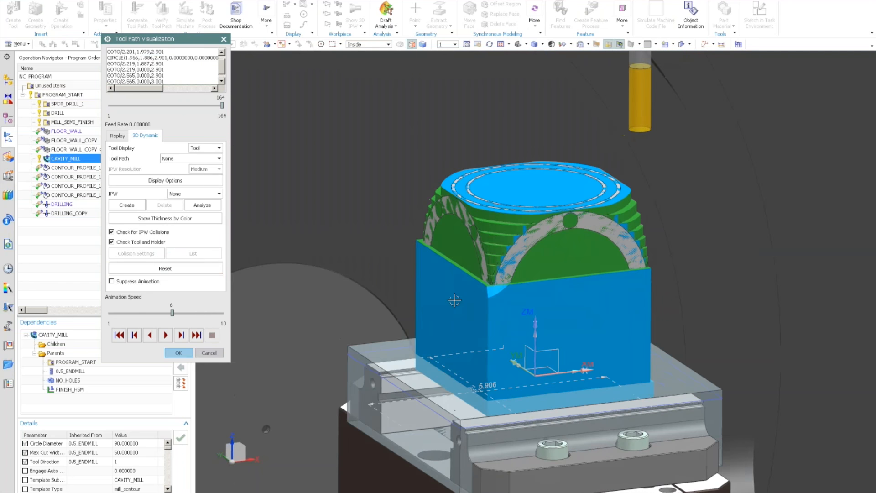
{"action": "left_click", "coordinate": [183, 353]}
Step: Replay the tool paths of FLOOR_WALL, FLOOR_WALL_COPY and FLOOR_WALL_COPY_COPY to examine which sides of the part each one faces
{"action": "left_click", "coordinate": [65, 143]}
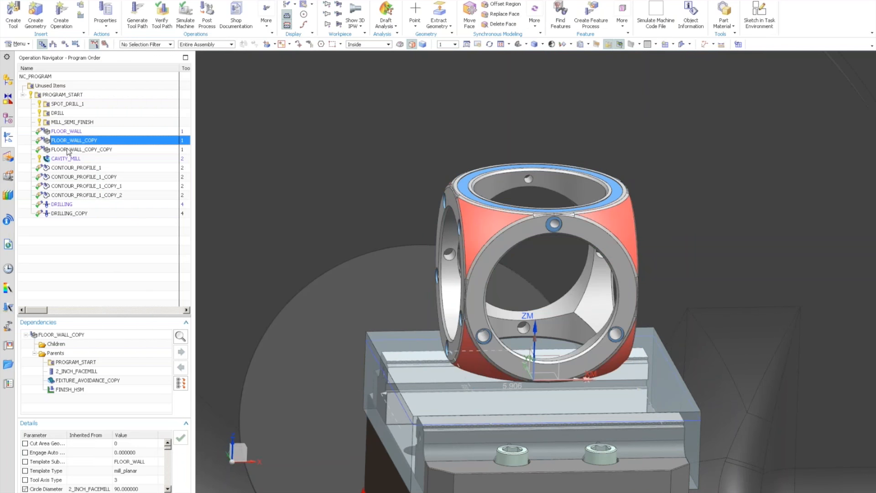
{"action": "right_click", "coordinate": [68, 150]}
{"action": "left_click", "coordinate": [87, 239]}
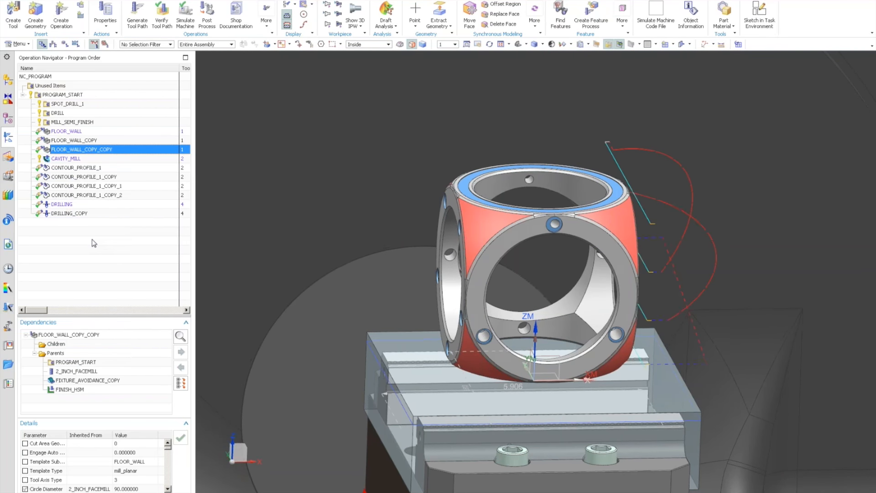
{"action": "right_click", "coordinate": [75, 140]}
{"action": "left_click", "coordinate": [94, 229]}
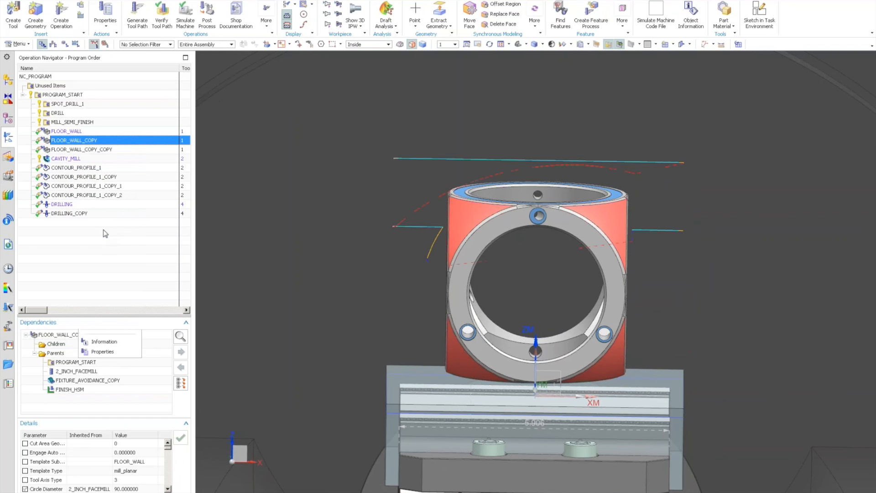
{"action": "right_click", "coordinate": [77, 131]}
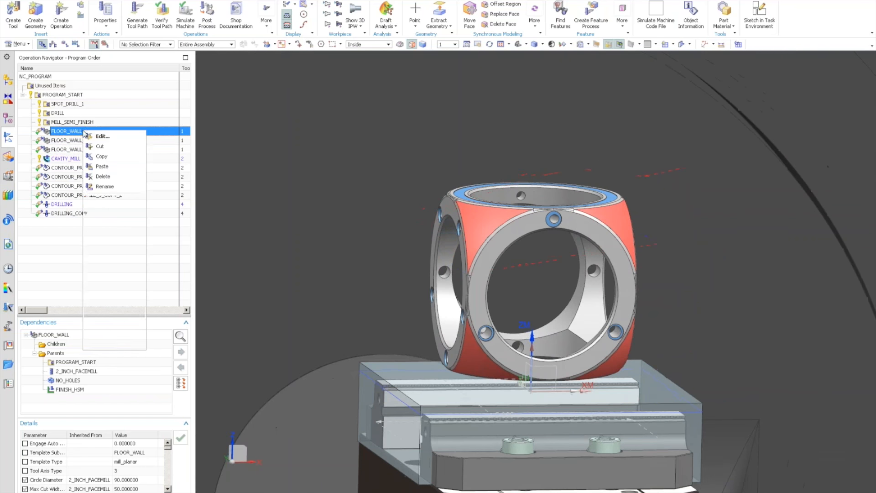
{"action": "left_click", "coordinate": [116, 221]}
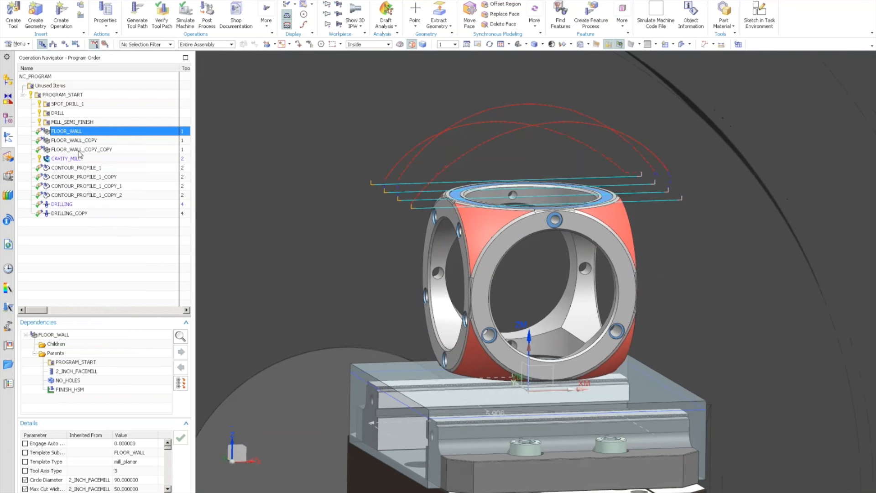
{"action": "right_click", "coordinate": [76, 140]}
{"action": "left_click", "coordinate": [116, 231]}
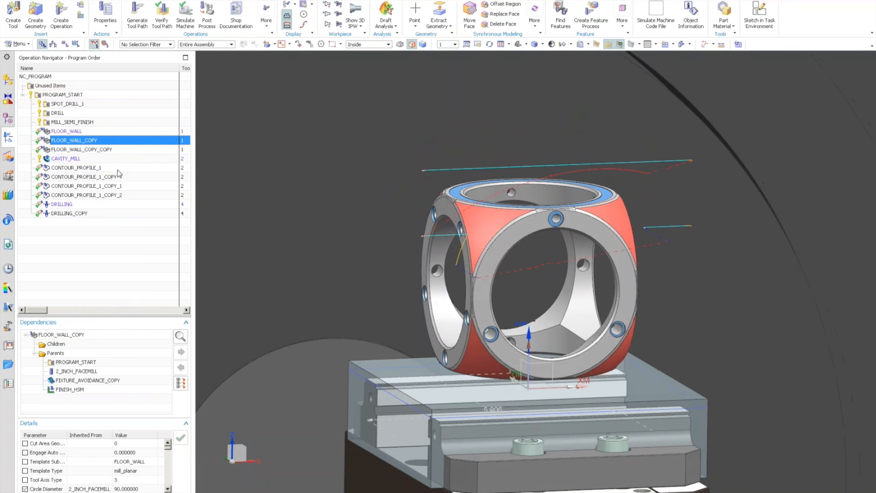
{"action": "right_click", "coordinate": [93, 150]}
{"action": "left_click", "coordinate": [114, 241]}
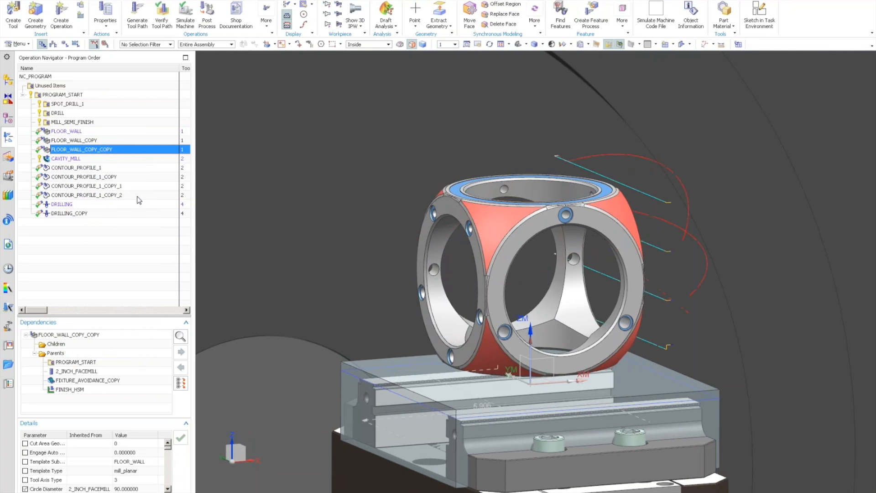
Step: Step through the start of the CAVITY_MILL material removal simulation and examine the remaining stock from several sides
{"action": "right_click", "coordinate": [78, 159]}
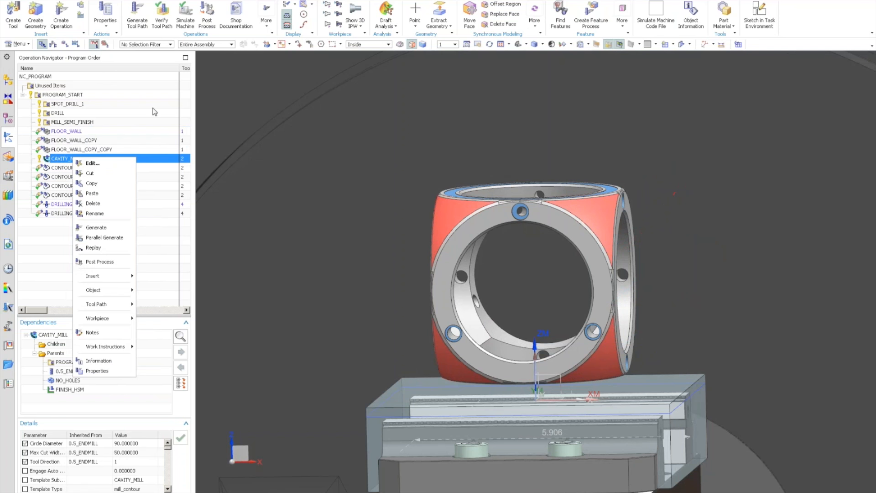
{"action": "left_click", "coordinate": [160, 19]}
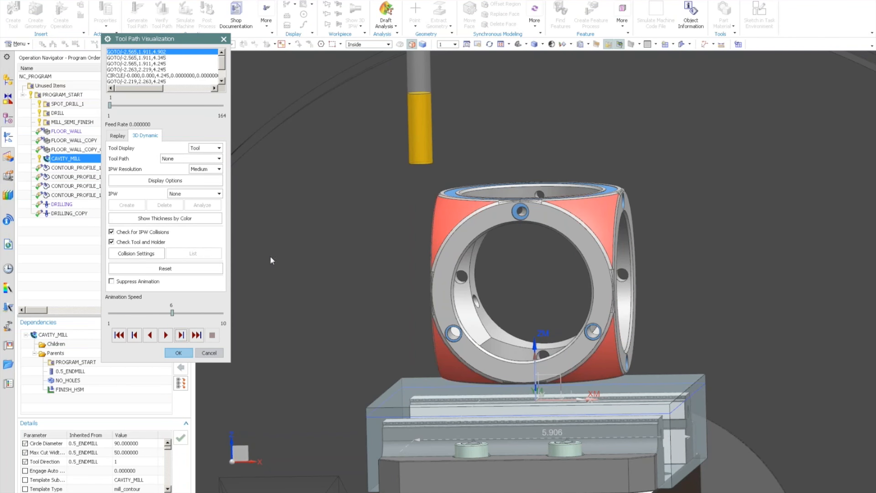
{"action": "middle_click_drag", "start_coordinate": [269, 262], "coordinate": [594, 372]}
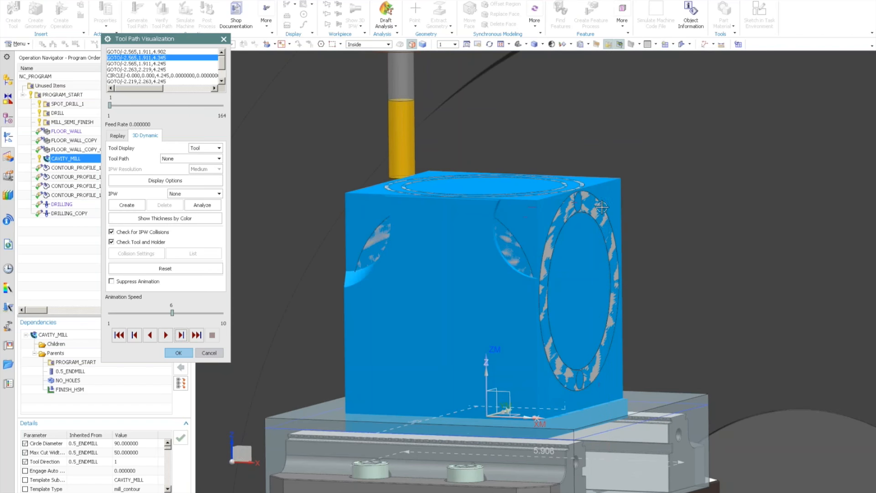
{"action": "middle_click_drag", "start_coordinate": [602, 207], "coordinate": [326, 316]}
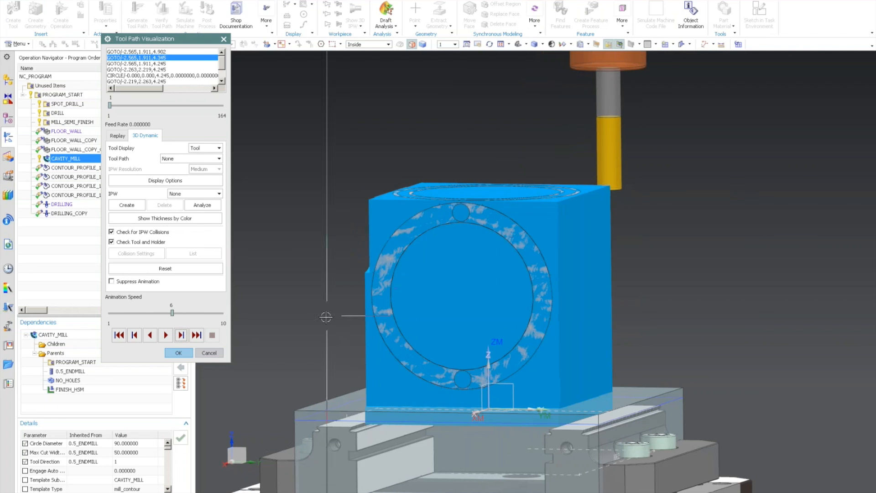
{"action": "left_click", "coordinate": [178, 353]}
Step: Try to regenerate the tool paths of the three floor wall operations together
{"action": "left_click", "coordinate": [80, 132]}
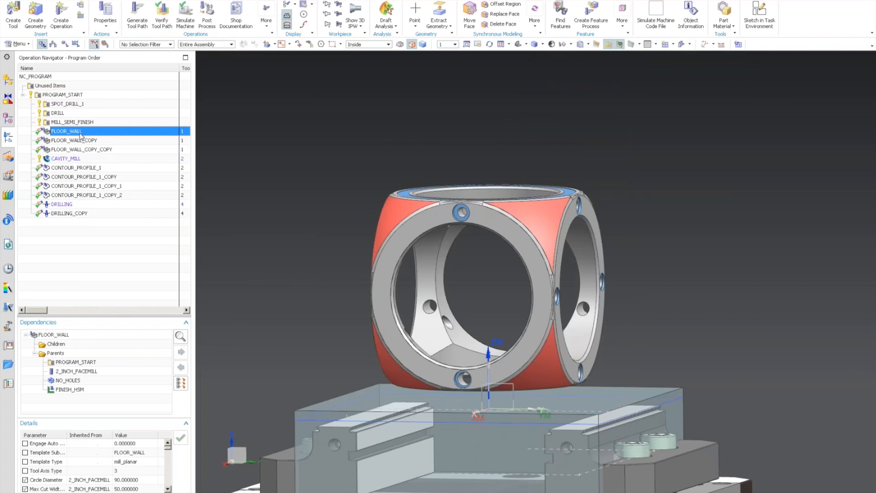
{"action": "left_click", "coordinate": [76, 146], "text": "shift"}
{"action": "right_click", "coordinate": [77, 147]}
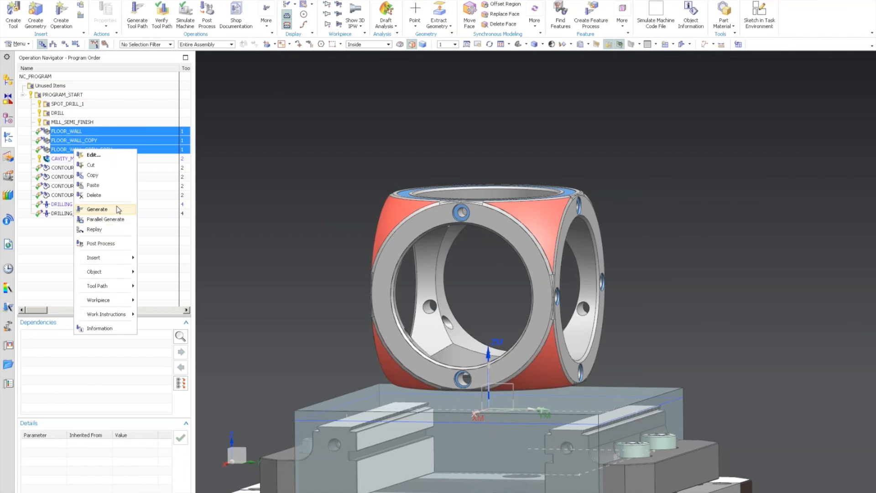
{"action": "left_click", "coordinate": [119, 208]}
{"action": "left_click", "coordinate": [377, 277]}
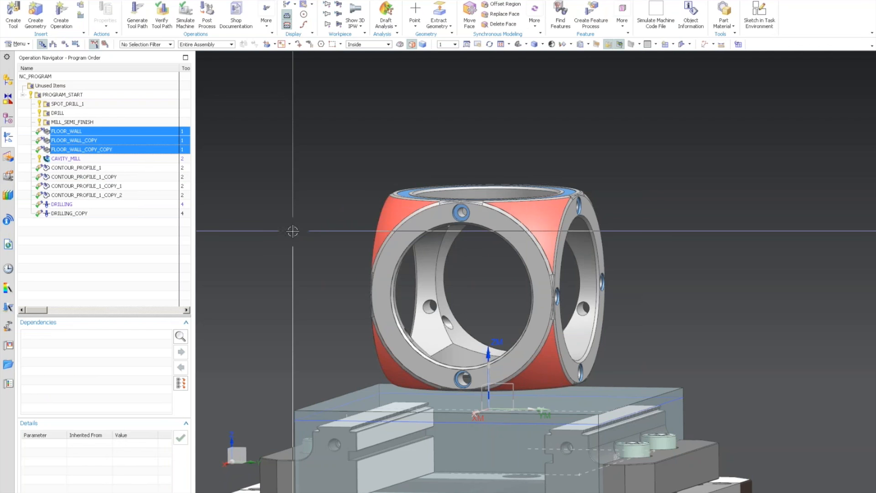
Step: Enable Force Regenerate for tool path generation in the operation settings of the manufacturing preferences
{"action": "left_click", "coordinate": [84, 132]}
{"action": "left_click", "coordinate": [82, 131]}
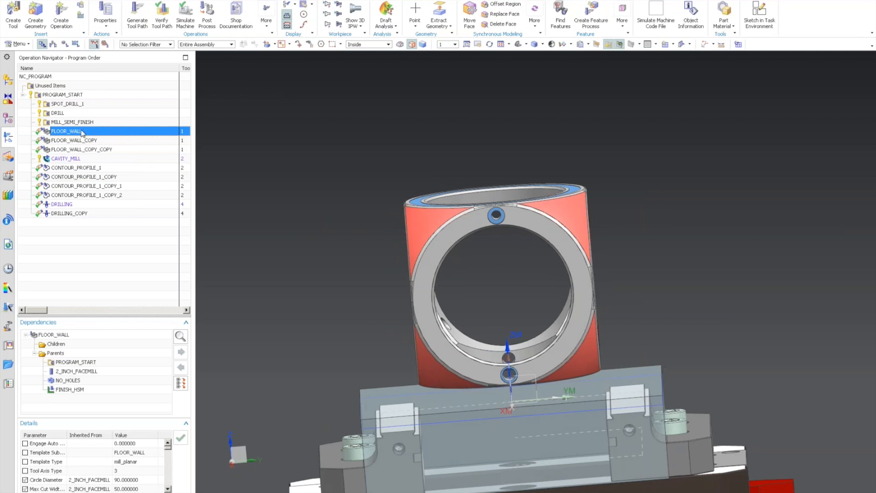
{"action": "left_click", "coordinate": [20, 44]}
{"action": "left_click", "coordinate": [22, 1]}
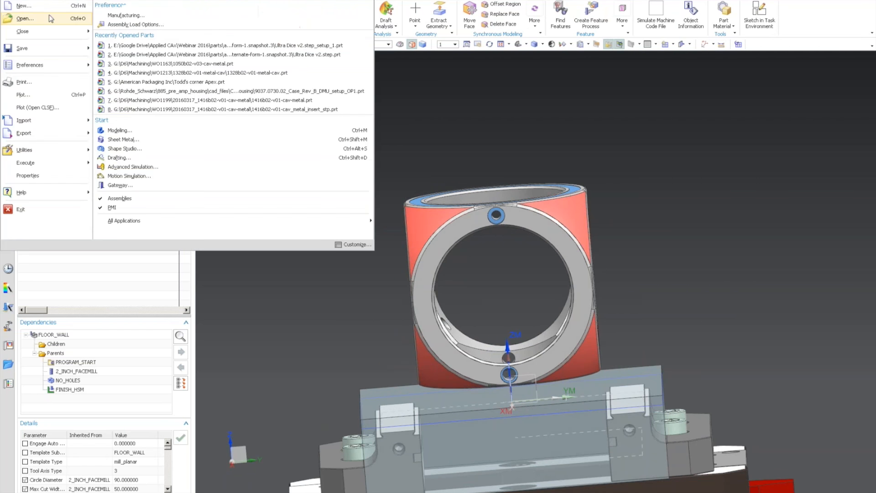
{"action": "left_click", "coordinate": [114, 18]}
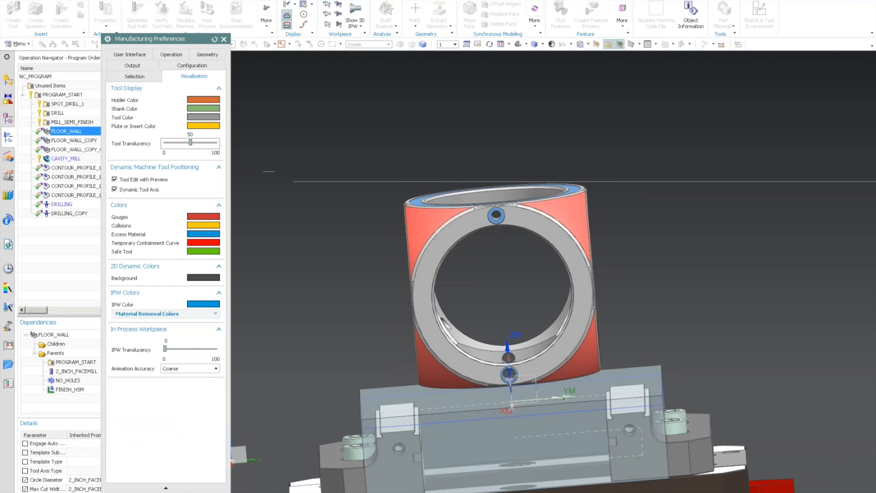
{"action": "left_click", "coordinate": [136, 76]}
{"action": "left_click", "coordinate": [184, 68]}
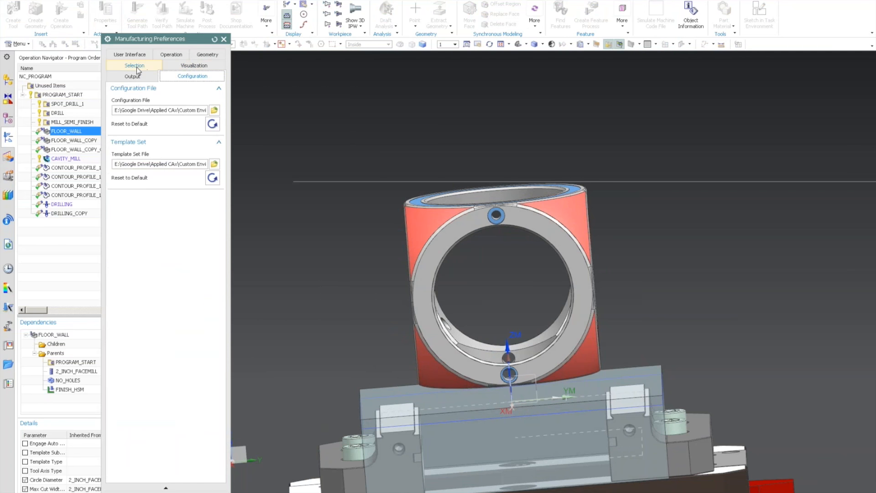
{"action": "left_click", "coordinate": [166, 55]}
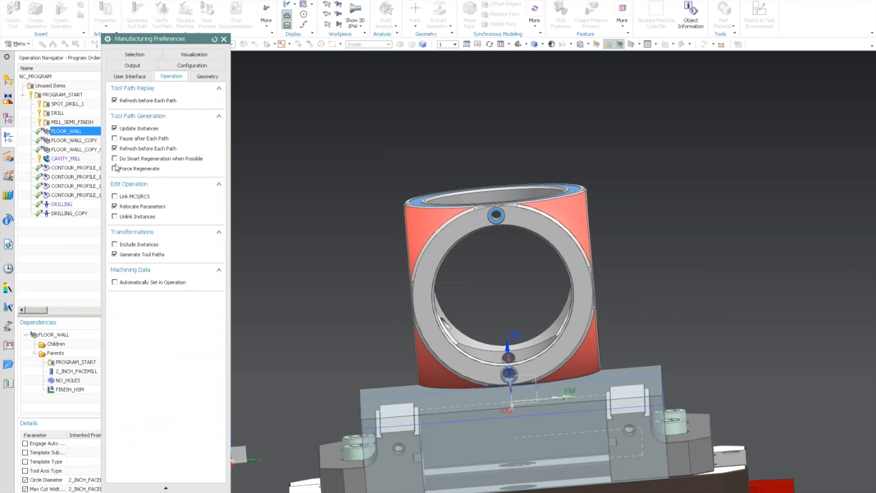
{"action": "left_click", "coordinate": [147, 491]}
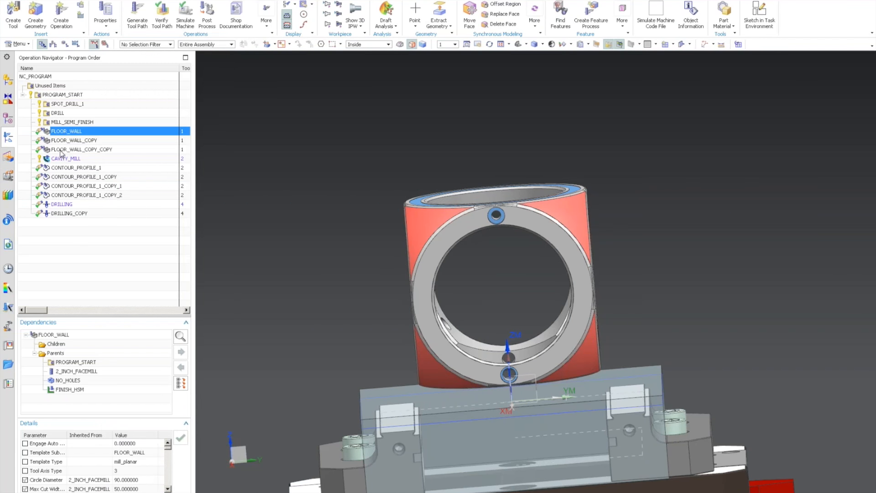
Step: Regenerate FLOOR_WALL, FLOOR_WALL_COPY and FLOOR_WALL_COPY_COPY together and accept the generated paths
{"action": "left_click", "coordinate": [60, 151], "text": "shift"}
{"action": "right_click", "coordinate": [60, 150]}
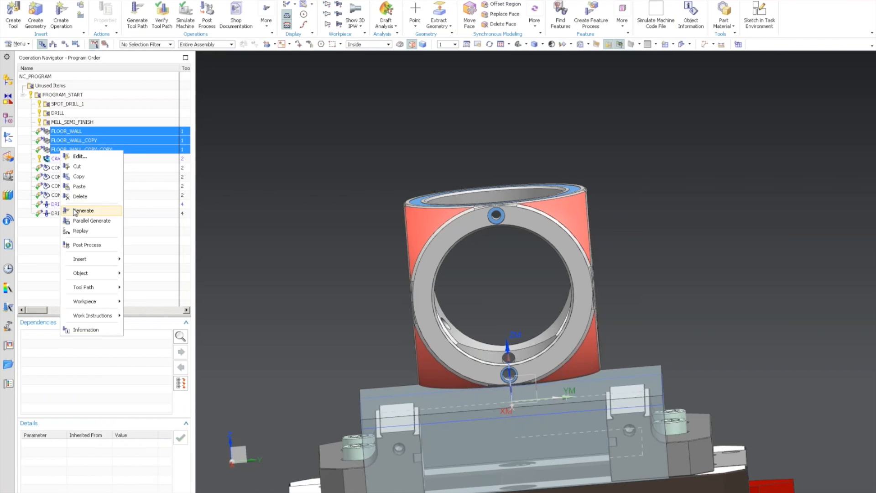
{"action": "left_click", "coordinate": [73, 211]}
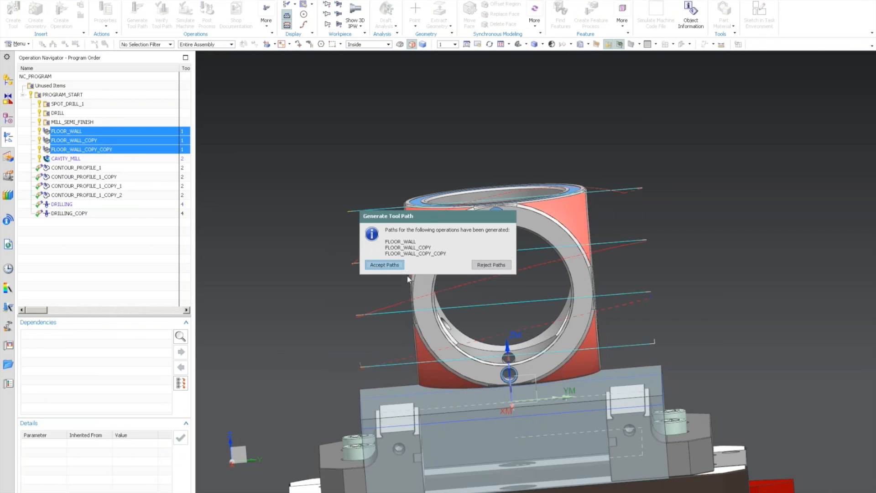
{"action": "left_click", "coordinate": [385, 265]}
Step: Replay the regenerated paths of FLOOR_WALL_COPY, FLOOR_WALL_COPY_COPY and FLOOR_WALL, examining which sides of the part they cover
{"action": "left_click", "coordinate": [68, 140]}
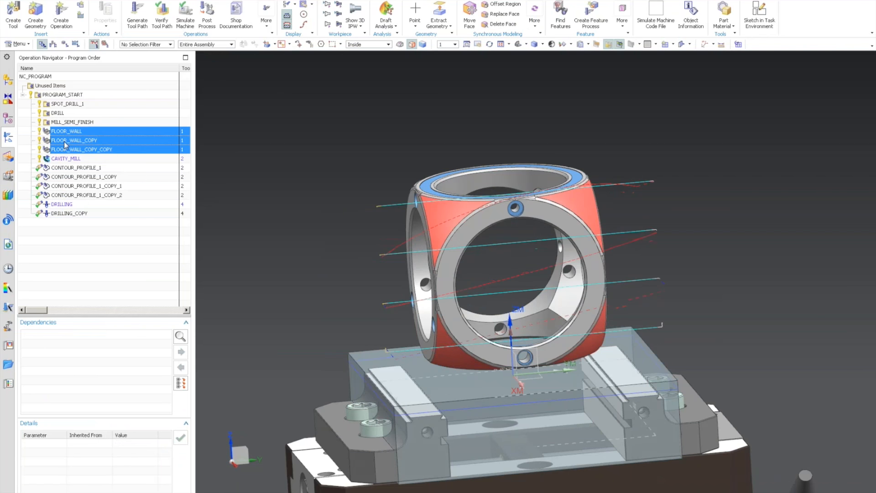
{"action": "right_click", "coordinate": [66, 141]}
{"action": "left_click", "coordinate": [84, 232]}
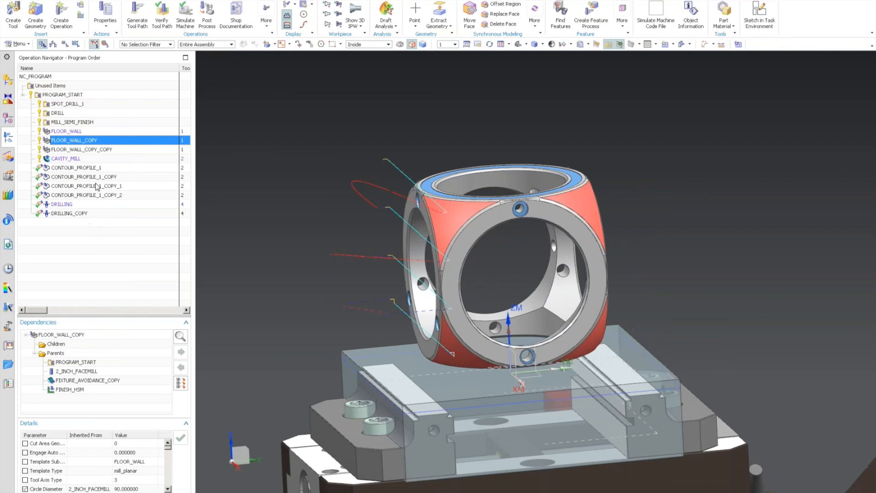
{"action": "left_click", "coordinate": [59, 149]}
{"action": "right_click", "coordinate": [69, 149]}
{"action": "left_click", "coordinate": [91, 236]}
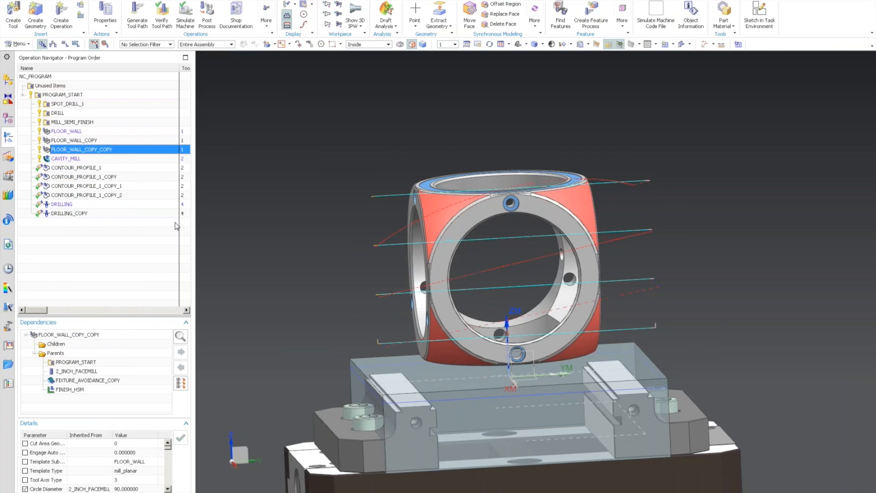
{"action": "right_click", "coordinate": [75, 132]}
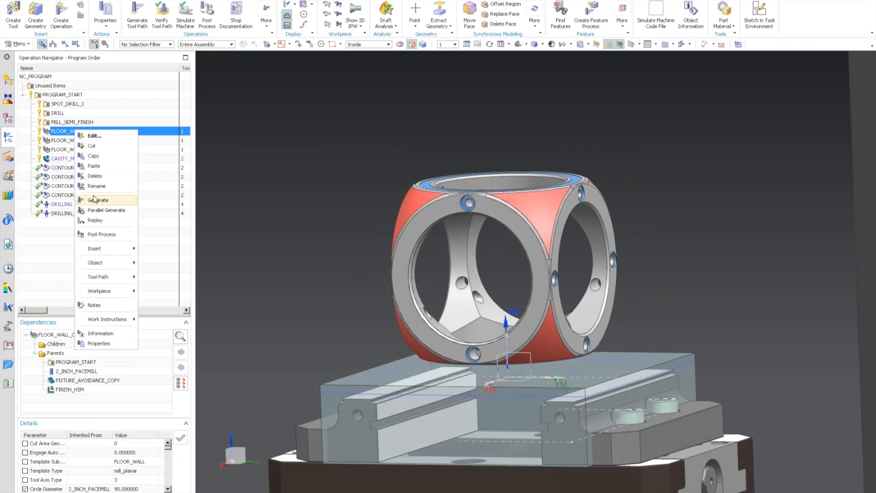
{"action": "left_click", "coordinate": [98, 222]}
Step: Duplicate the FLOOR_WALL_COPY_COPY operation directly below the original in the program
{"action": "right_click", "coordinate": [64, 149]}
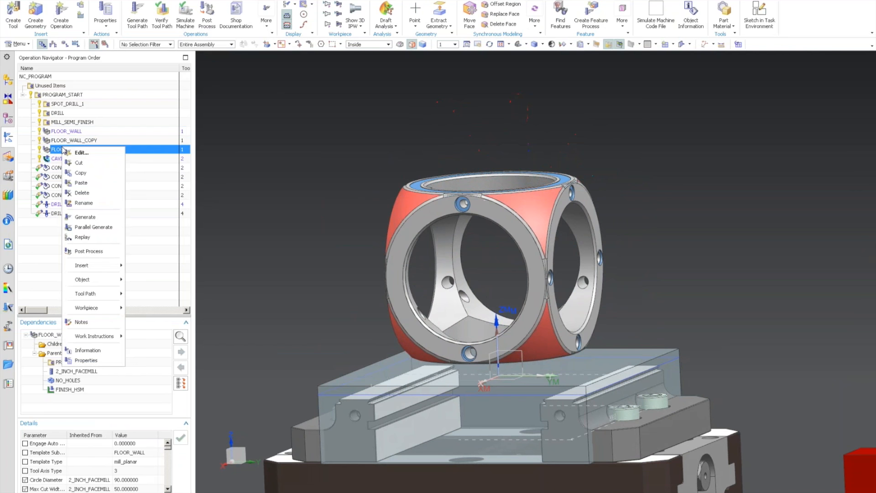
{"action": "left_click", "coordinate": [93, 172]}
{"action": "right_click", "coordinate": [84, 152]}
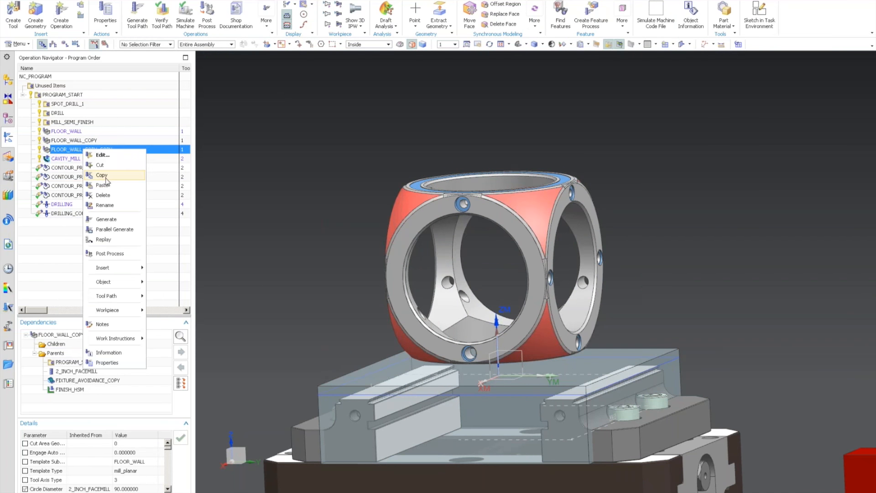
{"action": "left_click", "coordinate": [110, 172]}
{"action": "right_click", "coordinate": [94, 149]}
{"action": "left_click", "coordinate": [126, 184]}
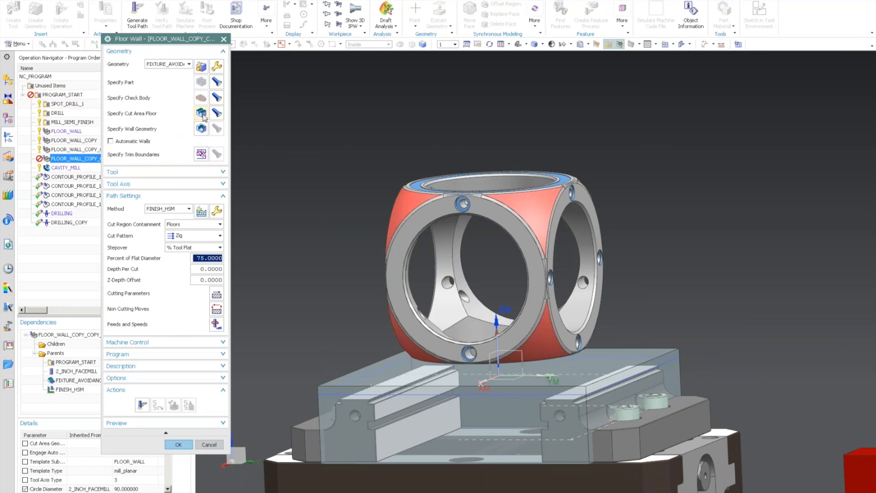
Step: Try to replace the duplicated floor wall's cut area floor with the uncut ring-shaped side face and generate its tool path
{"action": "left_click", "coordinate": [201, 113]}
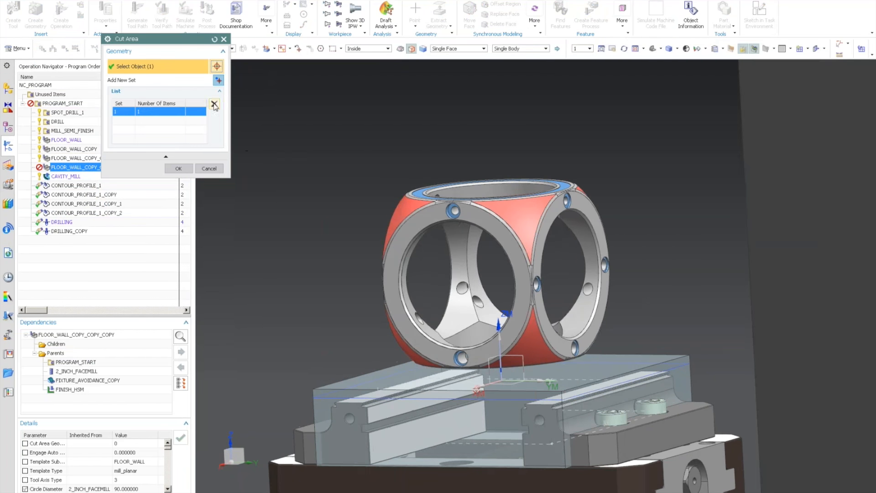
{"action": "left_click", "coordinate": [214, 104]}
{"action": "left_click", "coordinate": [580, 204]}
{"action": "left_click", "coordinate": [179, 169]}
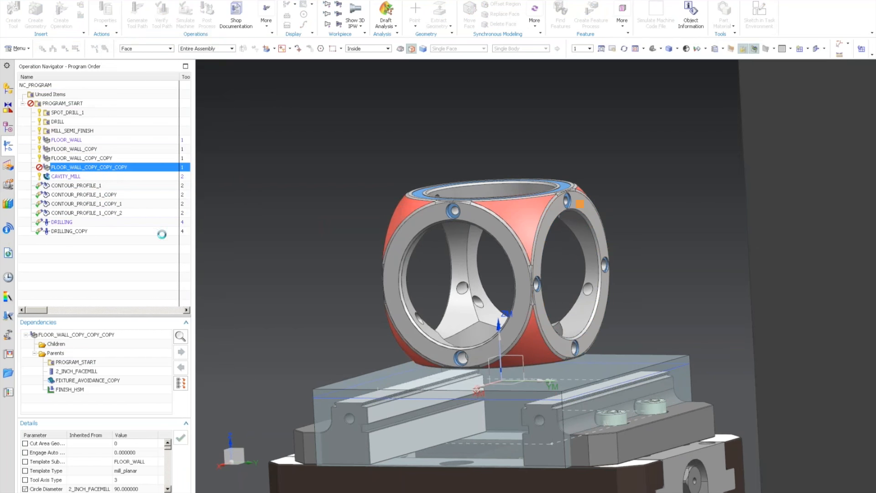
{"action": "left_click", "coordinate": [142, 405]}
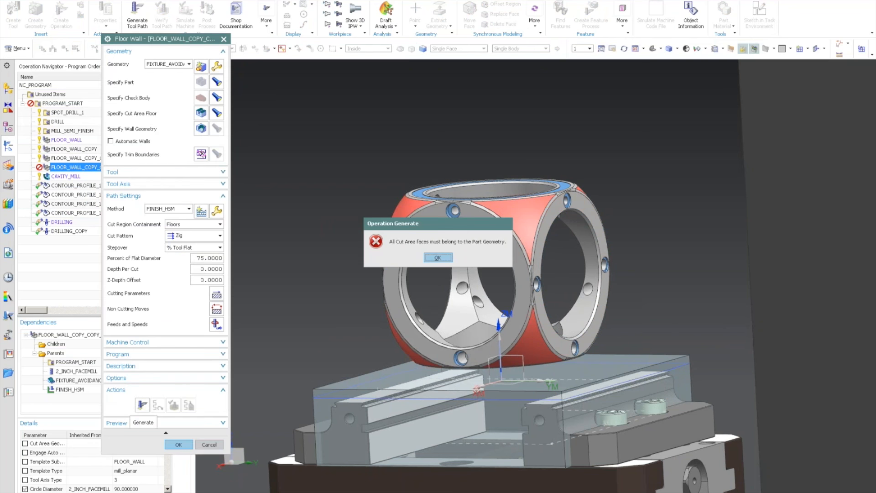
{"action": "left_click", "coordinate": [443, 260]}
Step: Show the No Holes layer category and hide the Part category in the layer settings
{"action": "key", "text": "ctrl+l"}
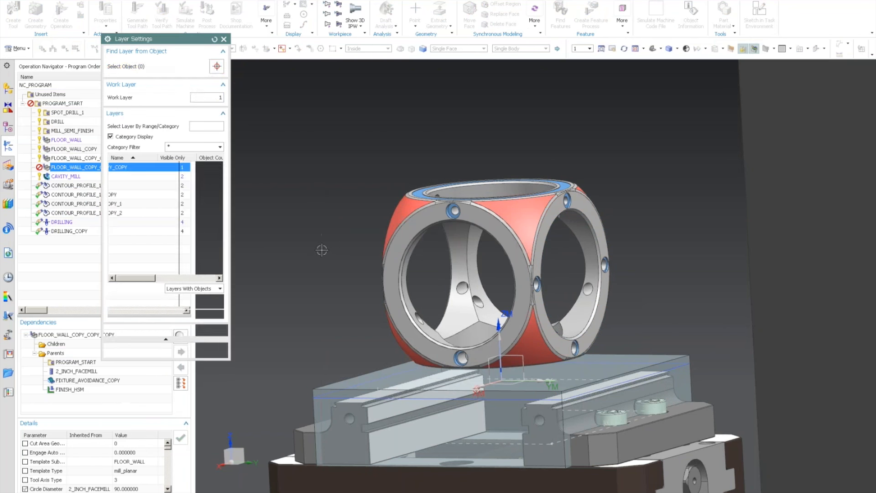
{"action": "left_click", "coordinate": [122, 203]}
{"action": "left_click", "coordinate": [123, 203]}
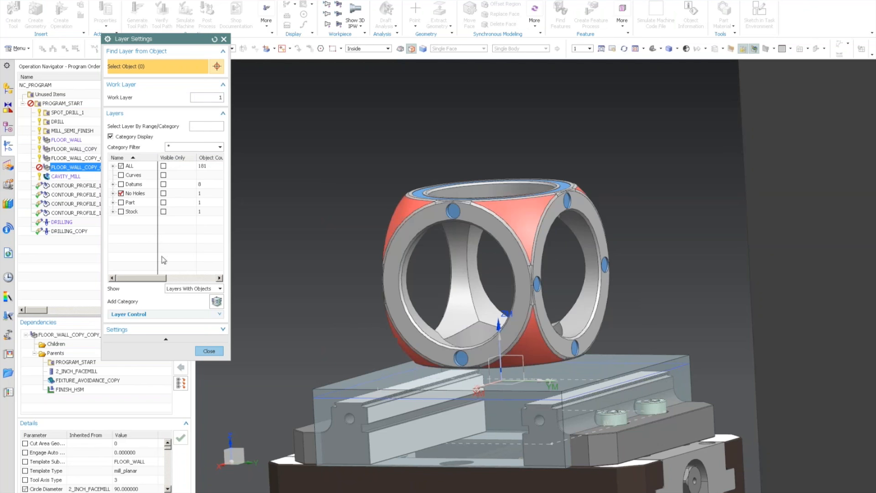
{"action": "left_click", "coordinate": [209, 351]}
Step: Replace the cut area floor with the hole-free body's ring-shaped side face, generate the tool path and accept the operation
{"action": "left_click", "coordinate": [201, 113]}
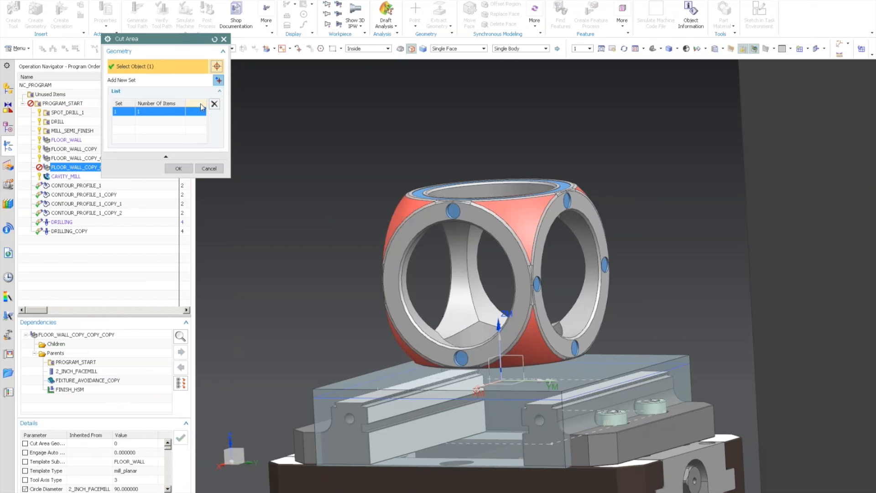
{"action": "left_click", "coordinate": [214, 104]}
{"action": "left_click", "coordinate": [565, 210]}
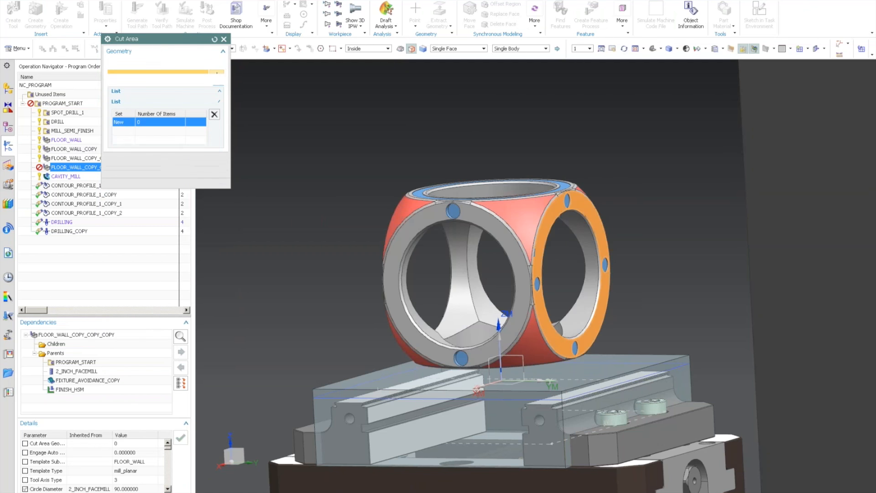
{"action": "left_click", "coordinate": [178, 168]}
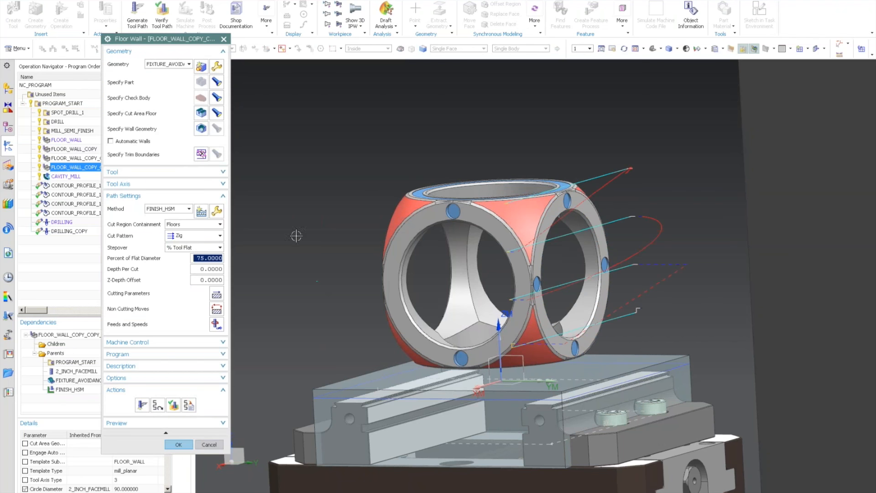
{"action": "left_click", "coordinate": [178, 454]}
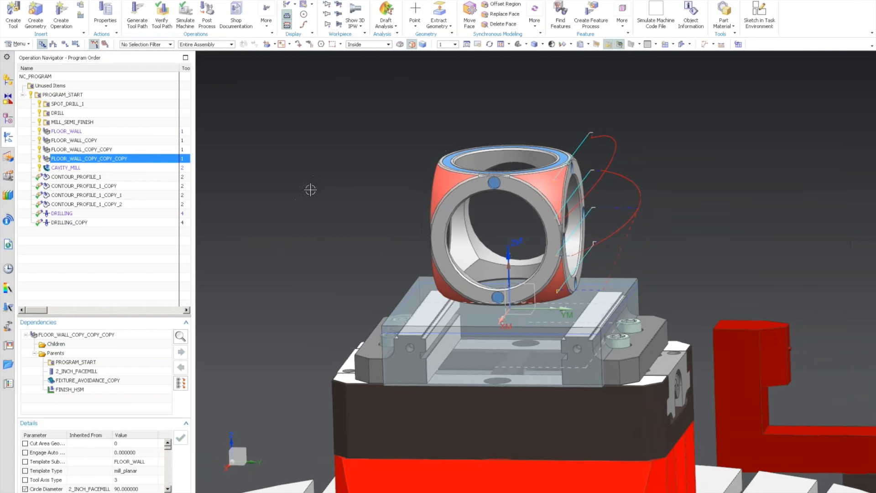
Step: Duplicate the CAVITY_MILL operation directly below the original in the program
{"action": "right_click", "coordinate": [79, 168]}
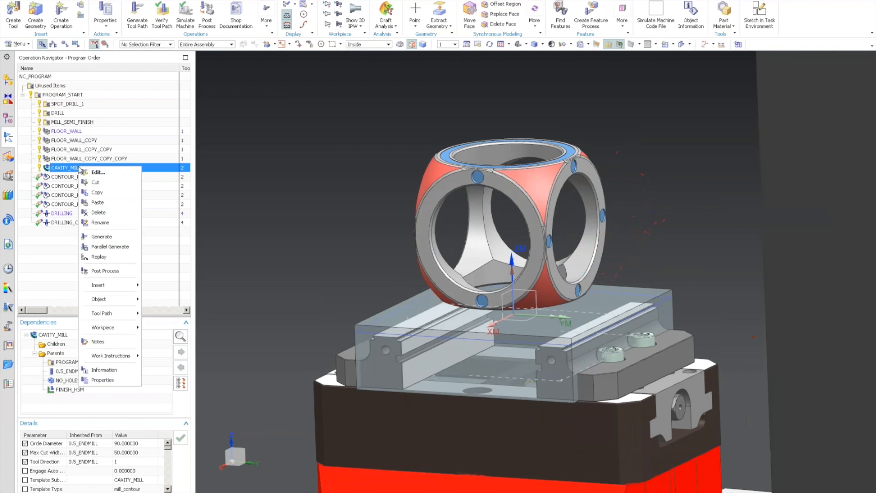
{"action": "right_click", "coordinate": [84, 169]}
{"action": "right_click", "coordinate": [84, 169]}
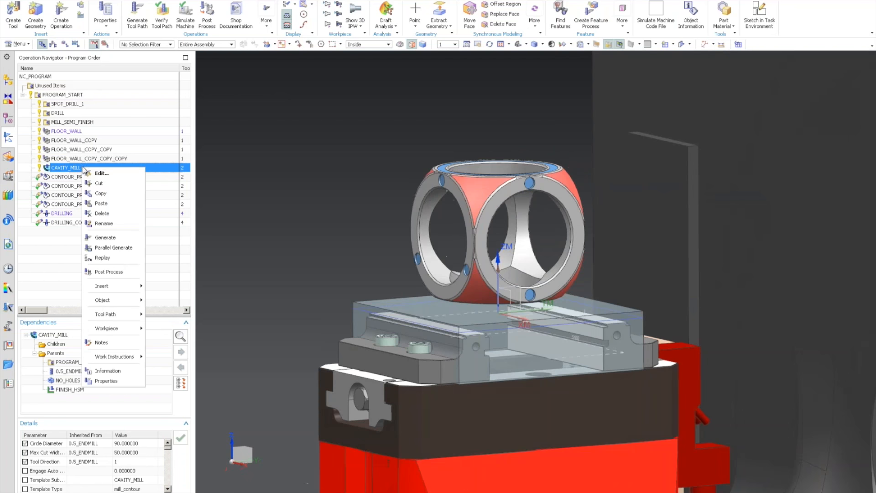
{"action": "left_click", "coordinate": [101, 193]}
{"action": "right_click", "coordinate": [85, 170]}
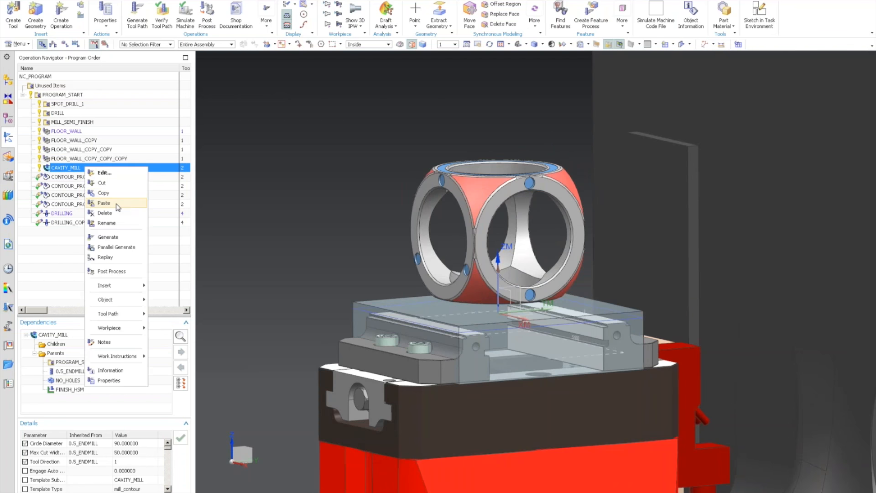
{"action": "left_click", "coordinate": [102, 202]}
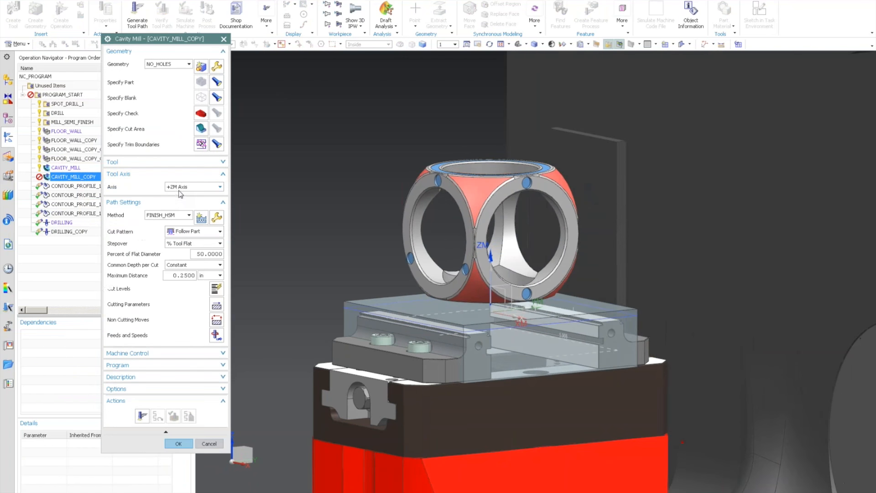
Step: Set CAVITY_MILL_COPY's tool axis to a specified vector normal to the ring-shaped side face, accepting the reset of the cut levels
{"action": "left_click", "coordinate": [181, 202]}
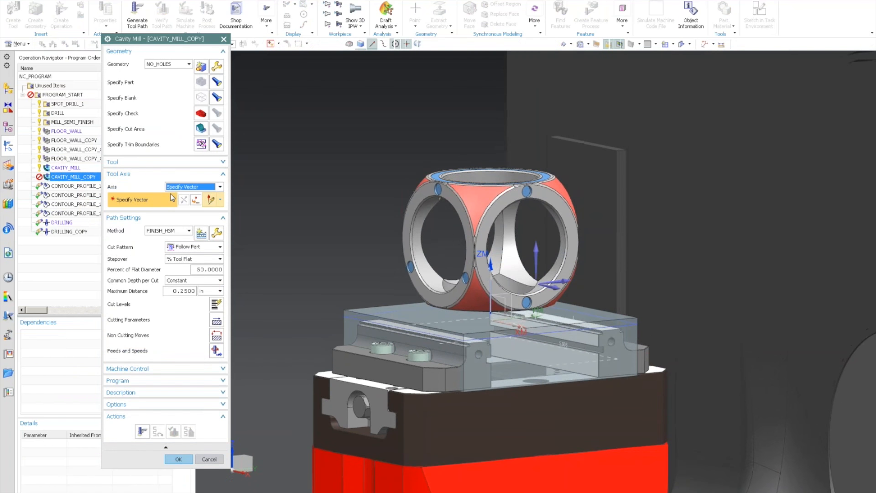
{"action": "left_click", "coordinate": [512, 184]}
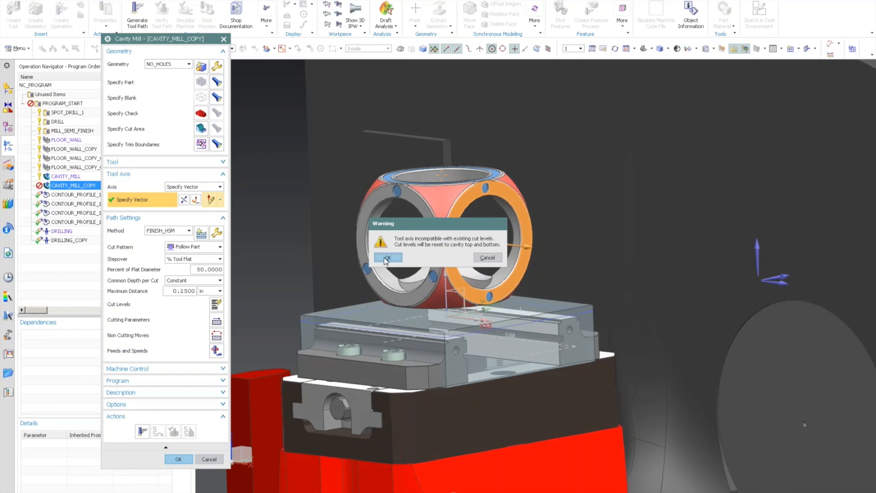
{"action": "left_click", "coordinate": [388, 257]}
Step: Shorten the cut level range of CAVITY_MILL_COPY to about half of the part's width
{"action": "left_click", "coordinate": [216, 304]}
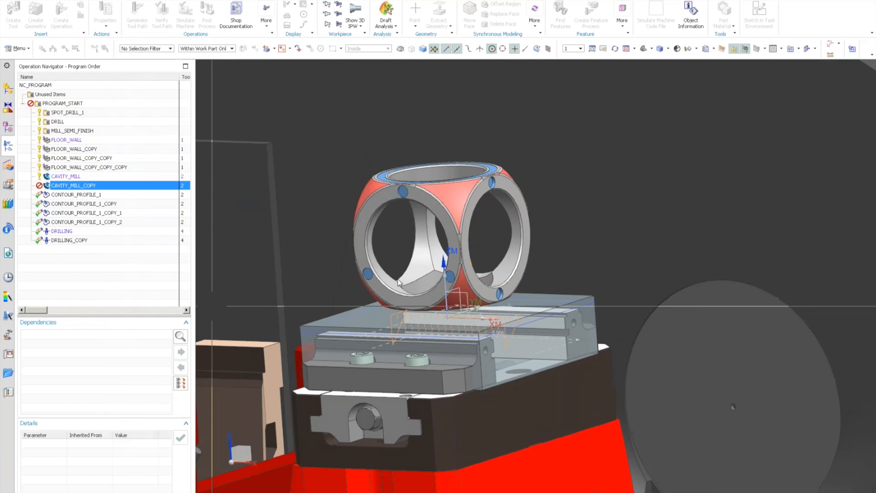
{"action": "key", "text": "ctrl+alt+f"}
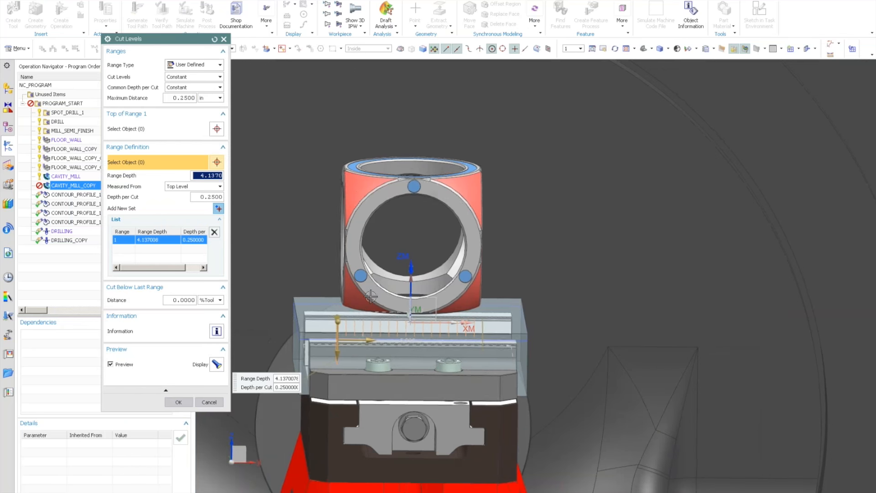
{"action": "left_click_drag", "start_coordinate": [373, 336], "coordinate": [259, 374]}
{"action": "left_click", "coordinate": [178, 402]}
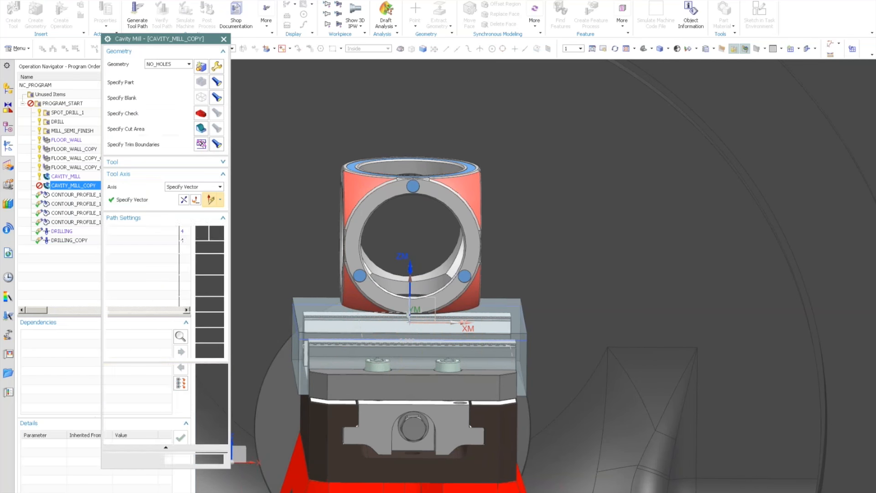
Step: Generate the tool path of CAVITY_MILL_COPY and replay it to check its coverage
{"action": "left_click", "coordinate": [141, 431]}
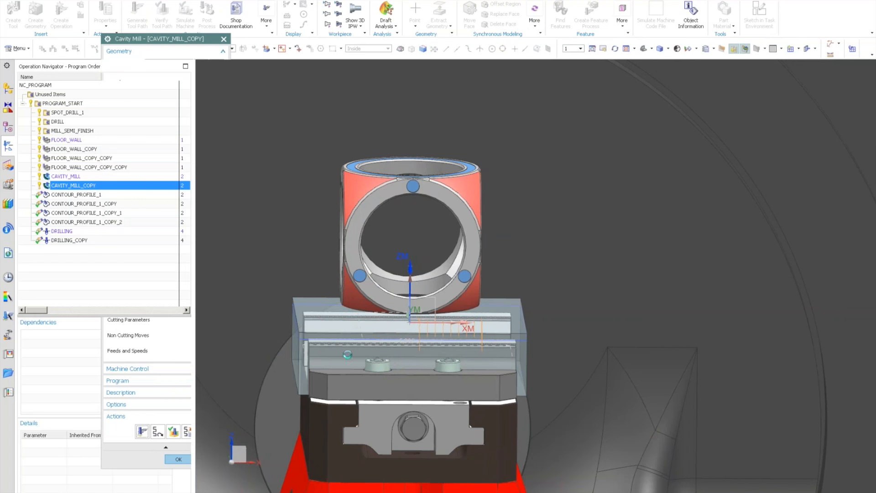
{"action": "middle_click_drag", "start_coordinate": [337, 358], "coordinate": [274, 363]}
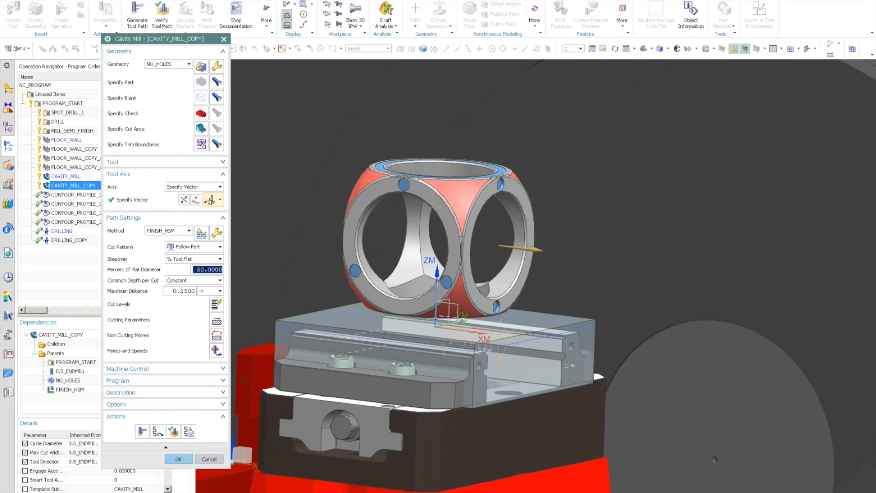
{"action": "left_click", "coordinate": [157, 431]}
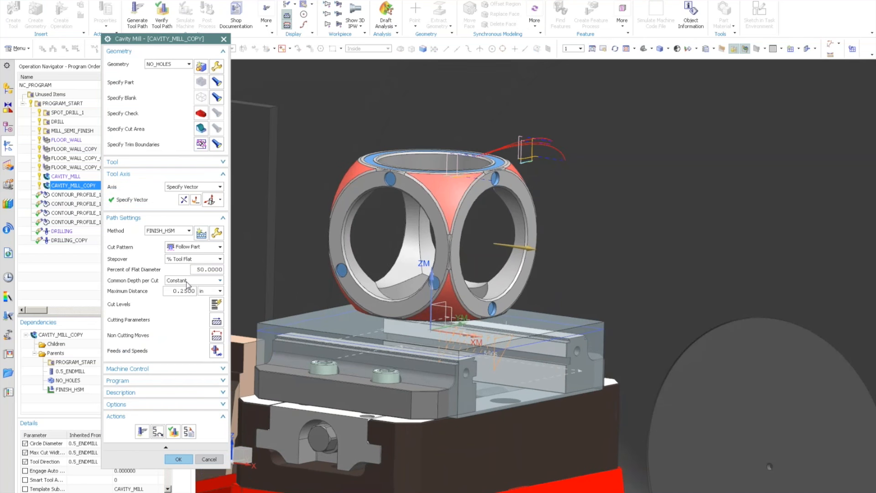
Step: Remove the inherited closed-curve trim boundary from CAVITY_MILL_COPY, regenerate its tool path and accept the operation
{"action": "left_click", "coordinate": [216, 144]}
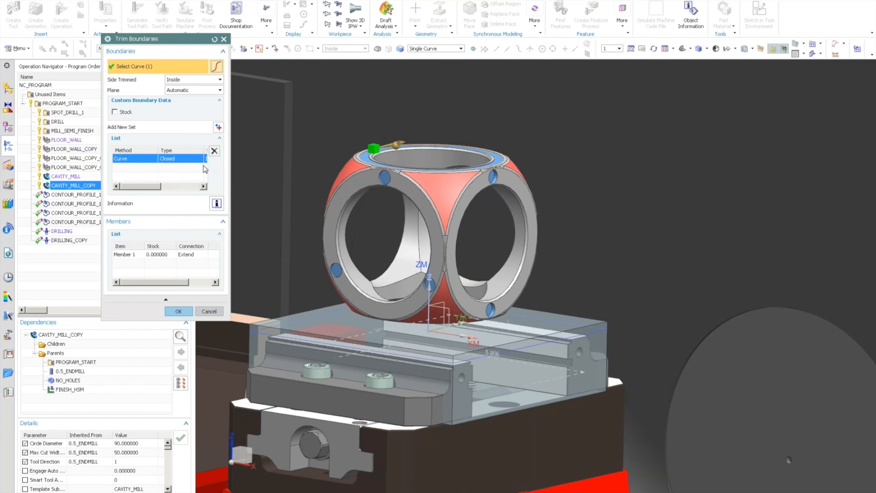
{"action": "left_click", "coordinate": [214, 151]}
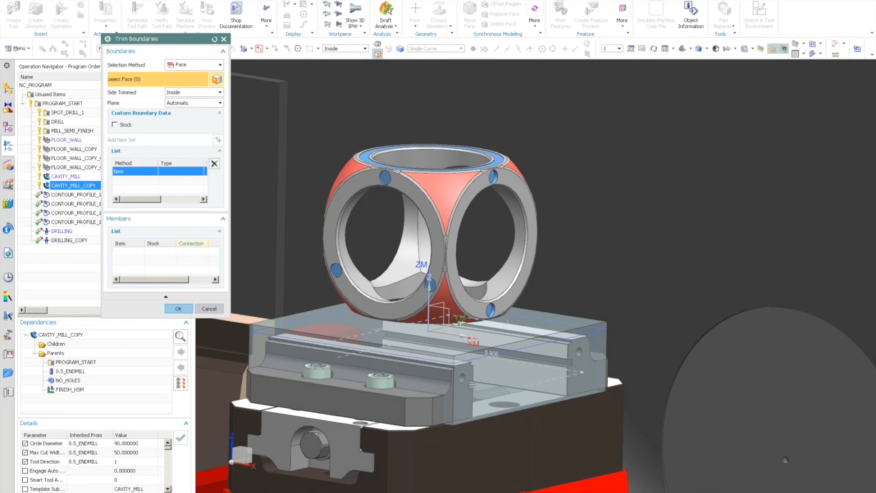
{"action": "left_click", "coordinate": [178, 309]}
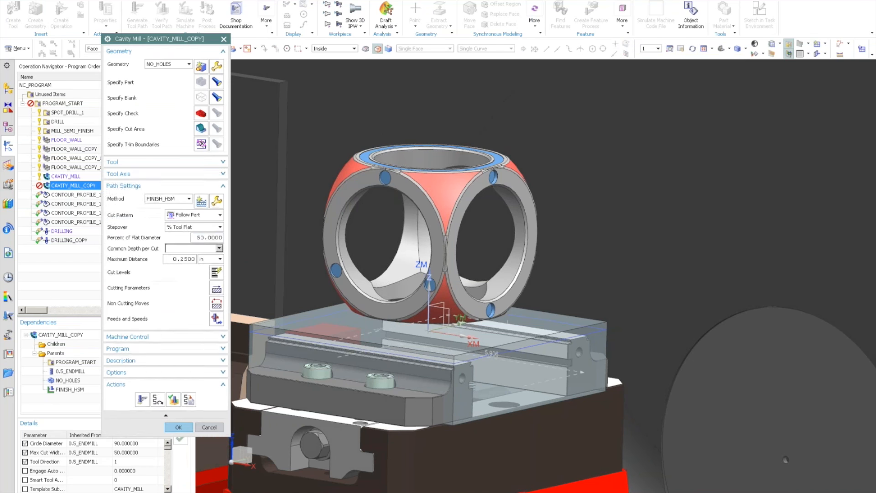
{"action": "left_click", "coordinate": [162, 202]}
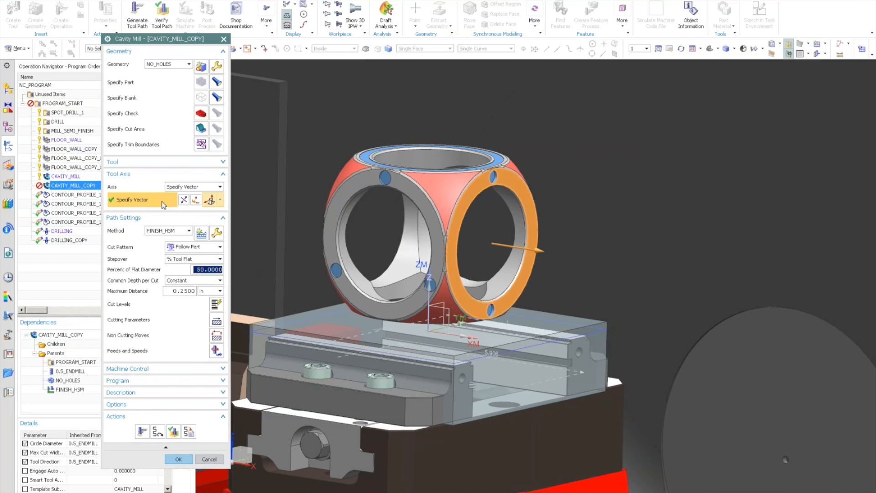
{"action": "left_click", "coordinate": [142, 430]}
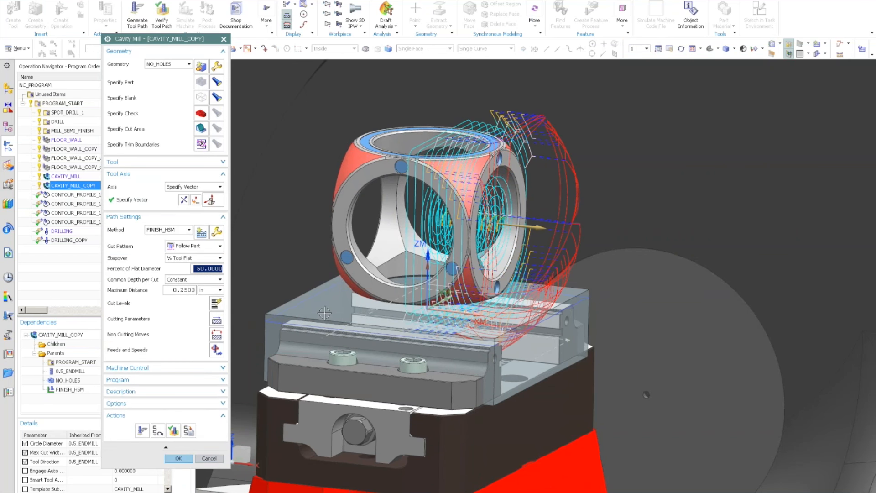
{"action": "middle_click_drag", "start_coordinate": [273, 322], "coordinate": [324, 298]}
{"action": "middle_click", "coordinate": [297, 297]}
Step: Move CAVITY_MILL_COPY under the FIXTURE_AVOIDANCE_COPY geometry group in the geometry view
{"action": "left_click", "coordinate": [64, 44]}
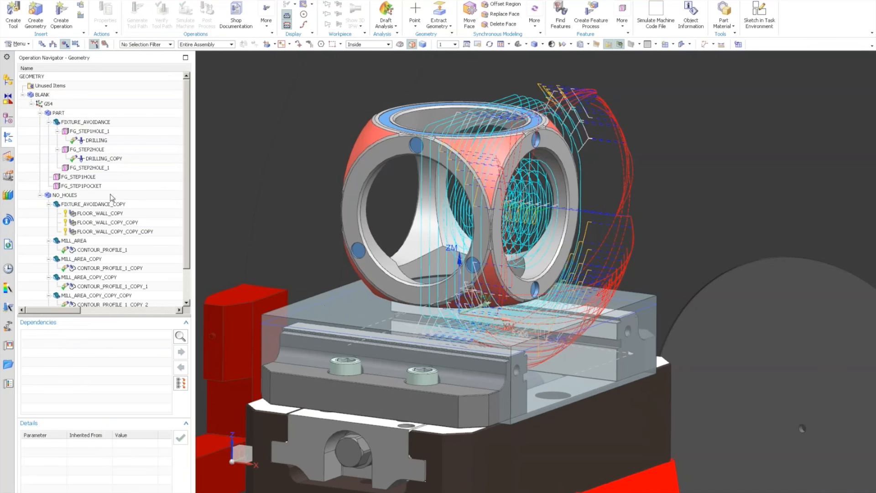
{"action": "scroll", "coordinate": [114, 197], "scroll_direction": "down", "scroll_amount": 2}
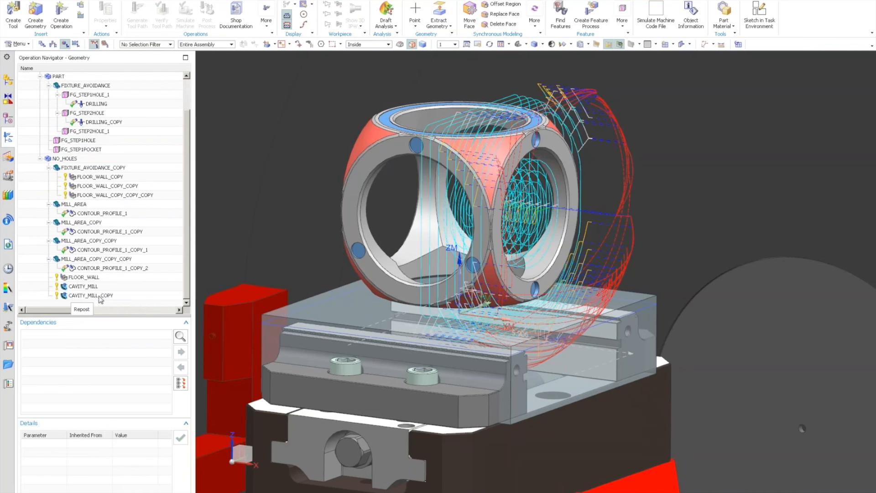
{"action": "left_click_drag", "start_coordinate": [94, 297], "coordinate": [105, 190]}
Step: Regenerate the tool path of CAVITY_MILL_COPY, accept it and inspect it around the fixture
{"action": "right_click", "coordinate": [107, 221]}
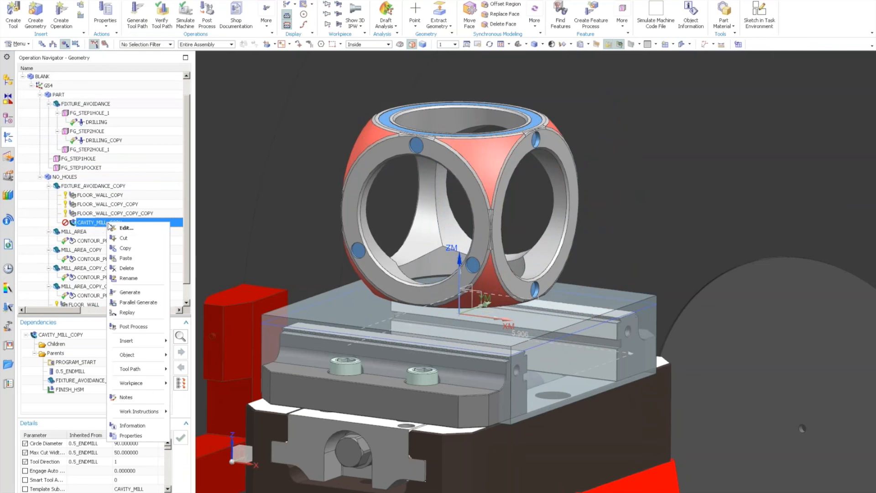
{"action": "left_click", "coordinate": [136, 292]}
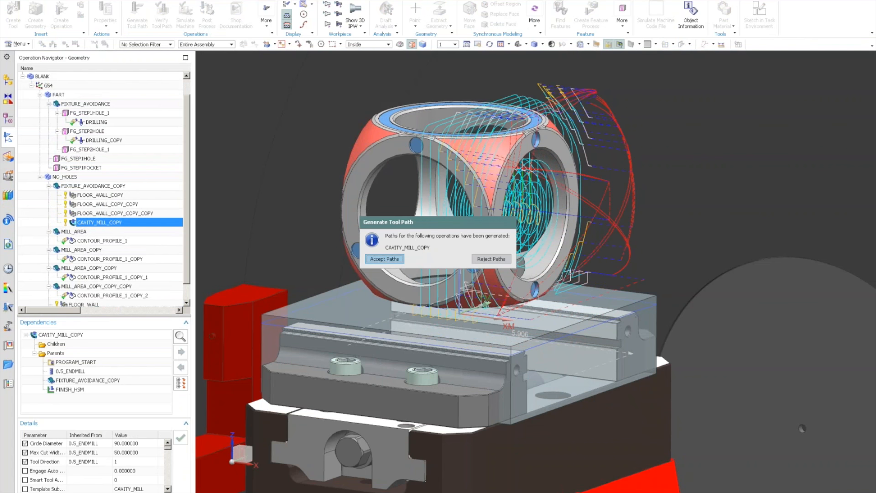
{"action": "left_click", "coordinate": [371, 260]}
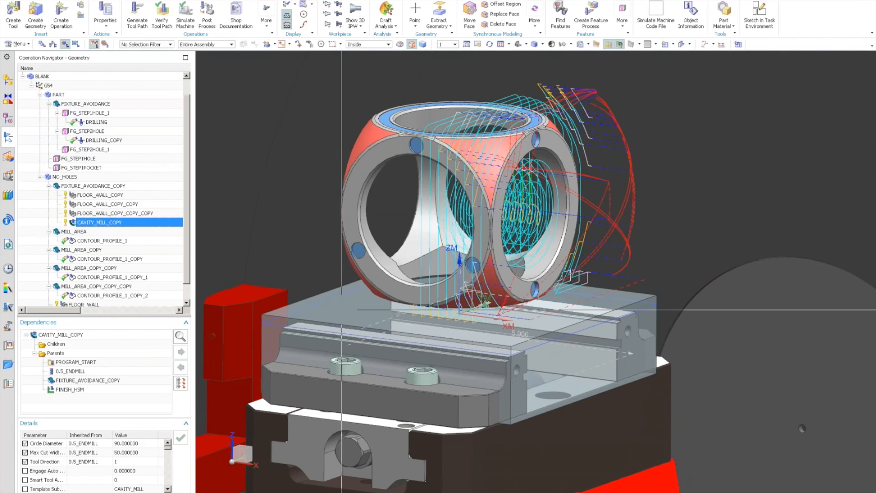
{"action": "middle_click_drag", "start_coordinate": [342, 304], "coordinate": [274, 332]}
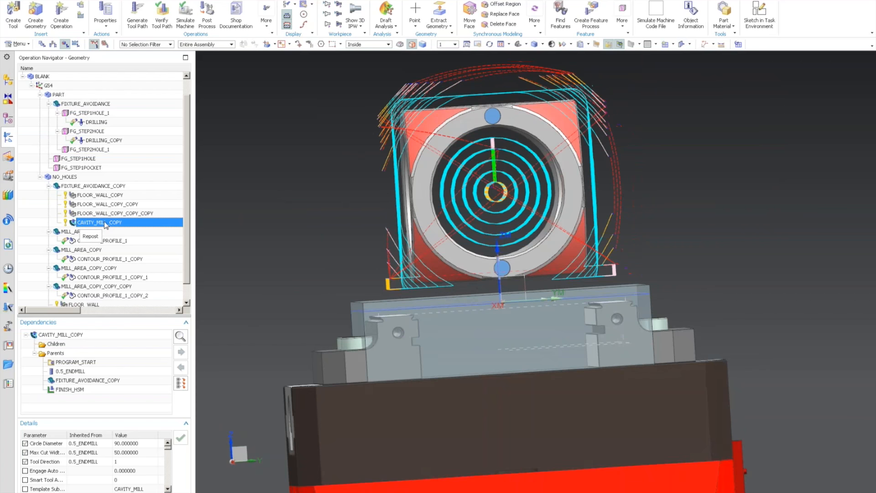
Step: Open CAVITY_MILL_COPY, verify its tool path in Replay mode and inspect the tool's clearance to the fixture from several angles
{"action": "double_click", "coordinate": [104, 224]}
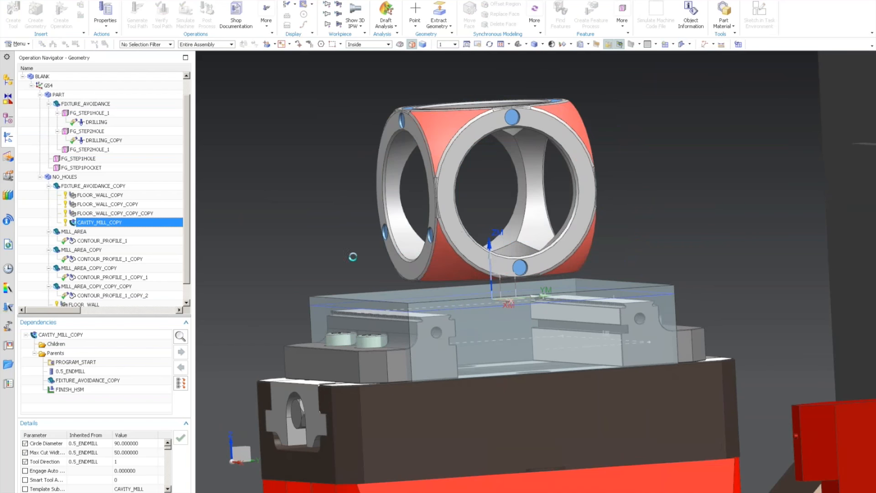
{"action": "left_click", "coordinate": [174, 430]}
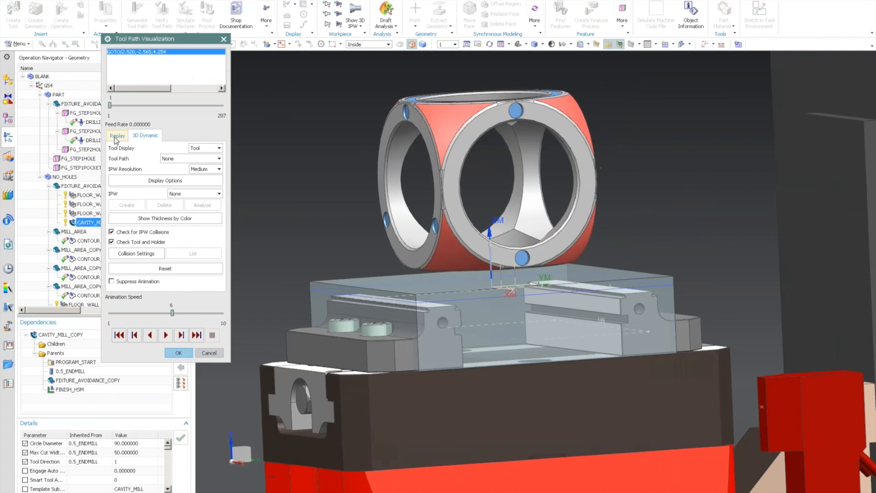
{"action": "left_click", "coordinate": [116, 136]}
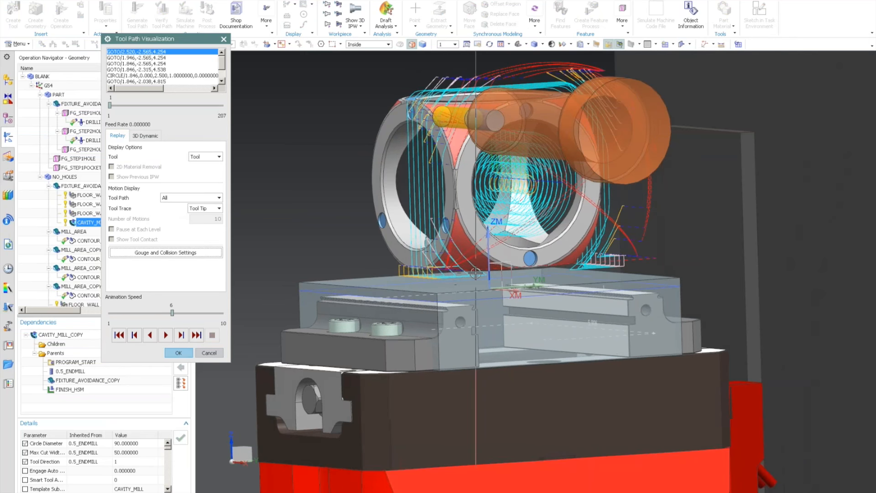
{"action": "middle_click_drag", "start_coordinate": [475, 273], "coordinate": [600, 140]}
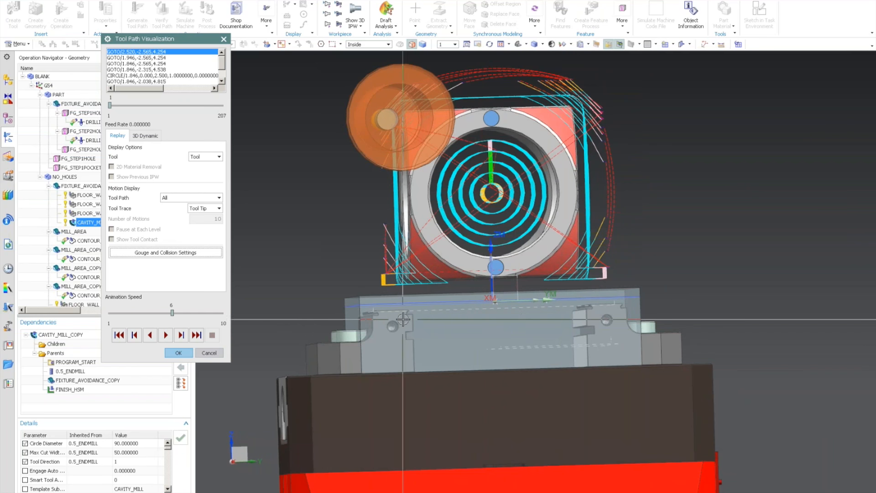
{"action": "middle_click_drag", "start_coordinate": [286, 208], "coordinate": [319, 230]}
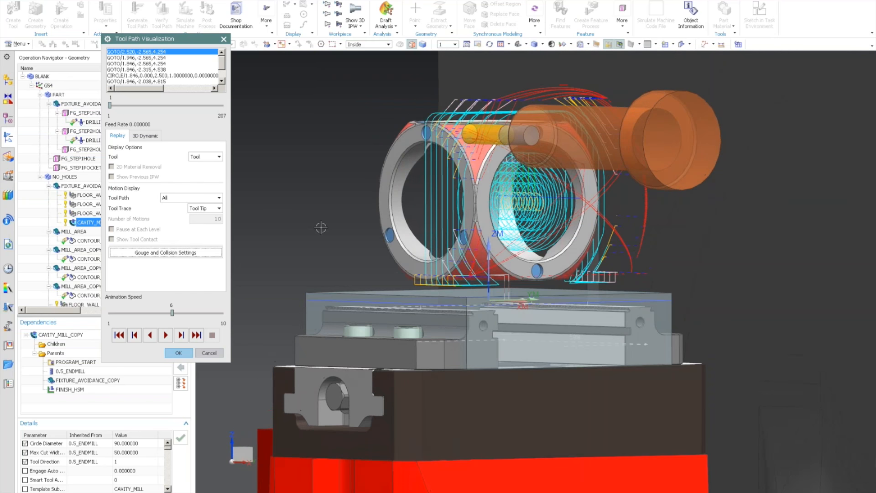
{"action": "left_click", "coordinate": [179, 353]}
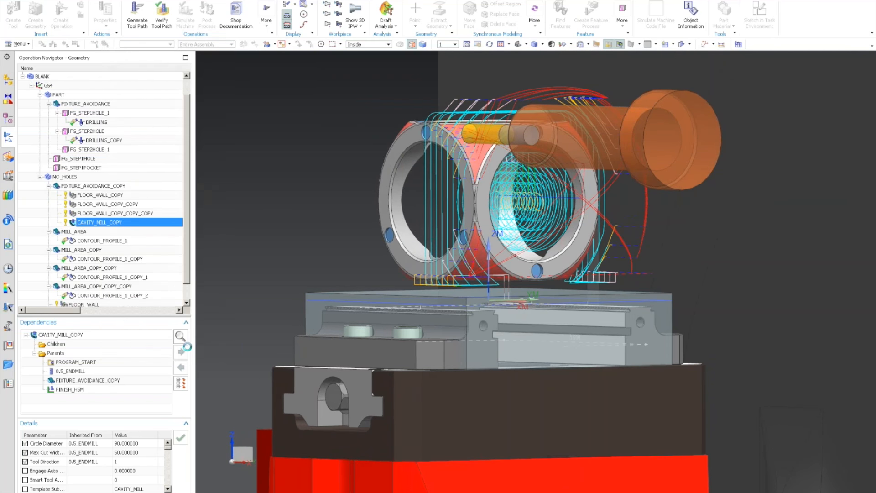
Step: Replay the tool path of CAVITY_MILL_COPY over the part and accept the operation
{"action": "left_click", "coordinate": [158, 431]}
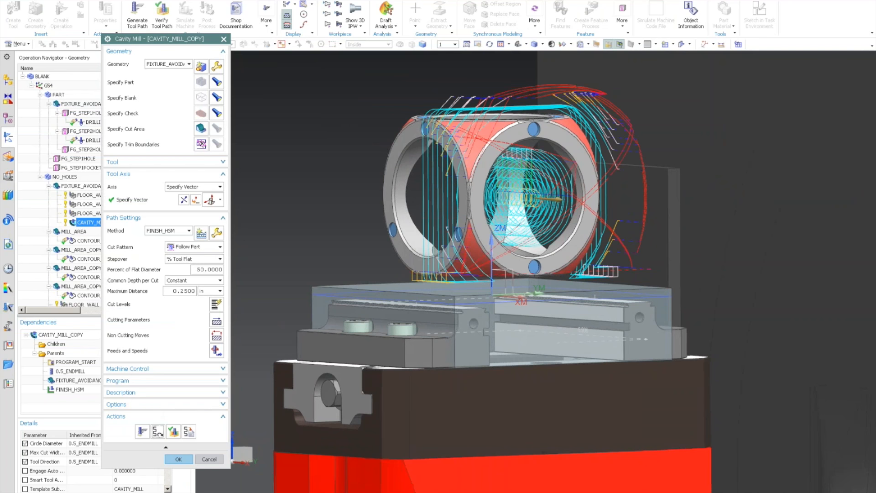
{"action": "mouse_move", "coordinate": [299, 247]}
{"action": "middle_mouse_down"}
{"action": "mouse_move", "coordinate": [251, 253]}
{"action": "mouse_move", "coordinate": [299, 255]}
{"action": "middle_mouse_up"}
{"action": "middle_click", "coordinate": [299, 255]}
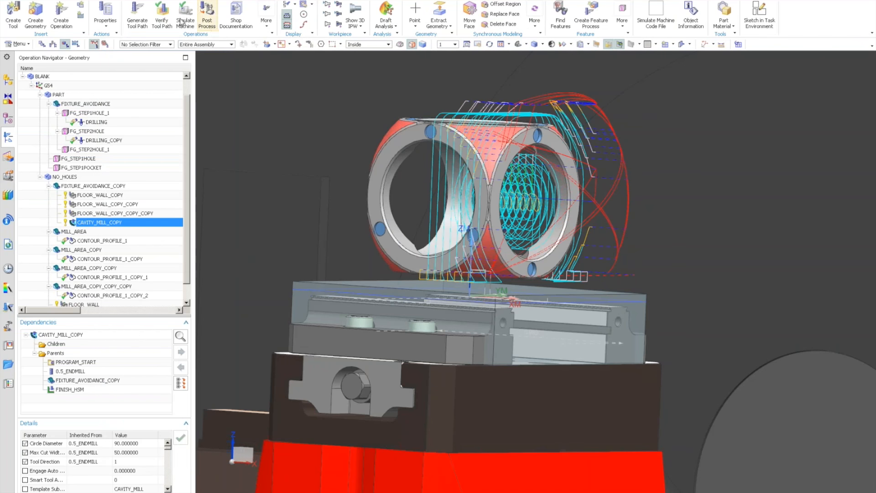
Step: Verify CAVITY_MILL_COPY with a 3D Dynamic material removal simulation played through to its end
{"action": "left_click", "coordinate": [162, 21]}
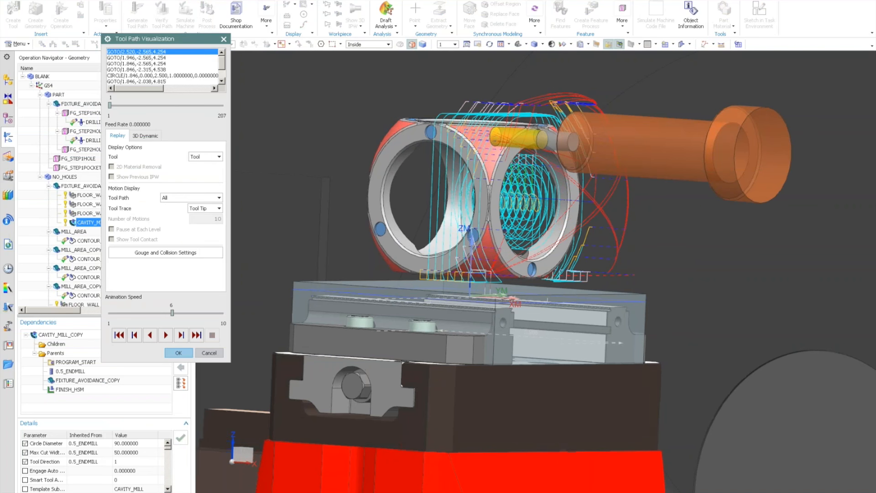
{"action": "left_click", "coordinate": [145, 136]}
{"action": "left_click", "coordinate": [166, 335]}
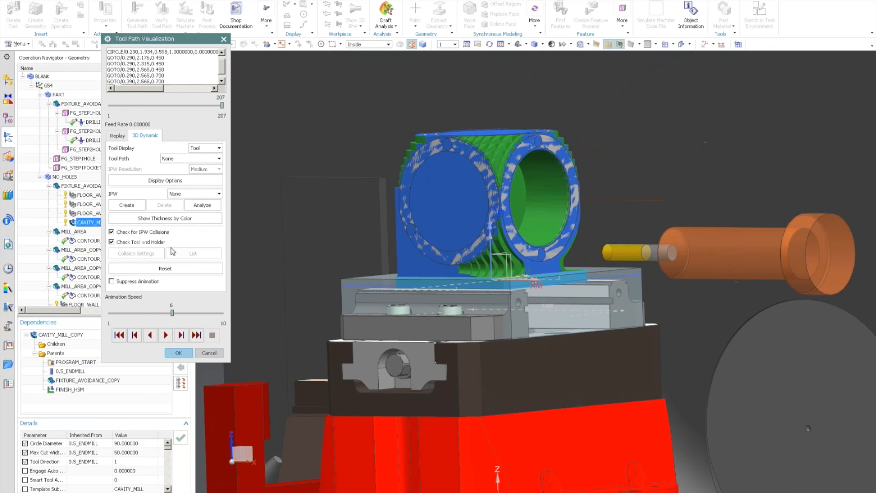
{"action": "left_click", "coordinate": [179, 353]}
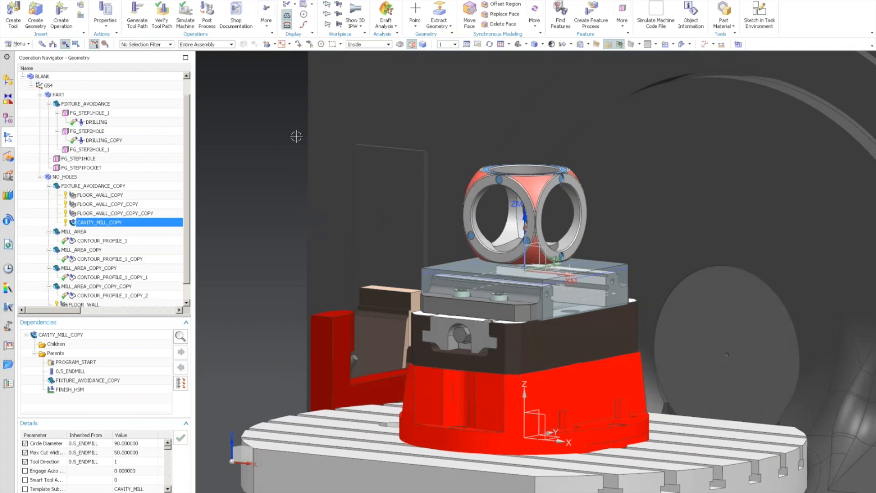
Step: Switch the operation navigator to the program order view and delete the SPOT_DRILL_1, DRILL and MILL_SEMI_FINISH program groups
{"action": "left_click", "coordinate": [42, 44]}
{"action": "left_click", "coordinate": [69, 131]}
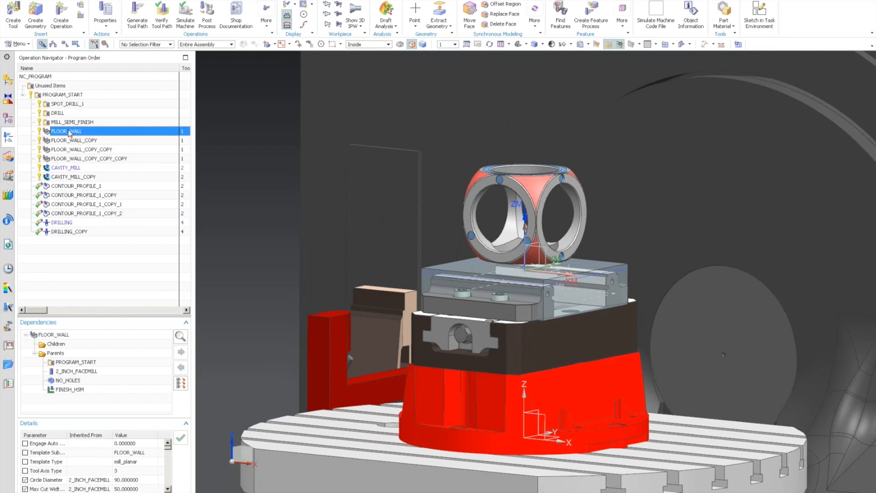
{"action": "left_click", "coordinate": [61, 186]}
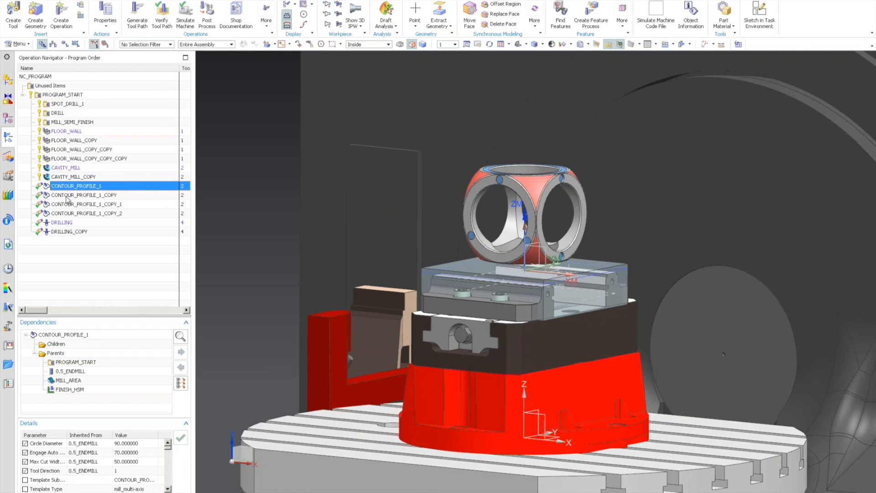
{"action": "left_click", "coordinate": [68, 231], "text": "shift"}
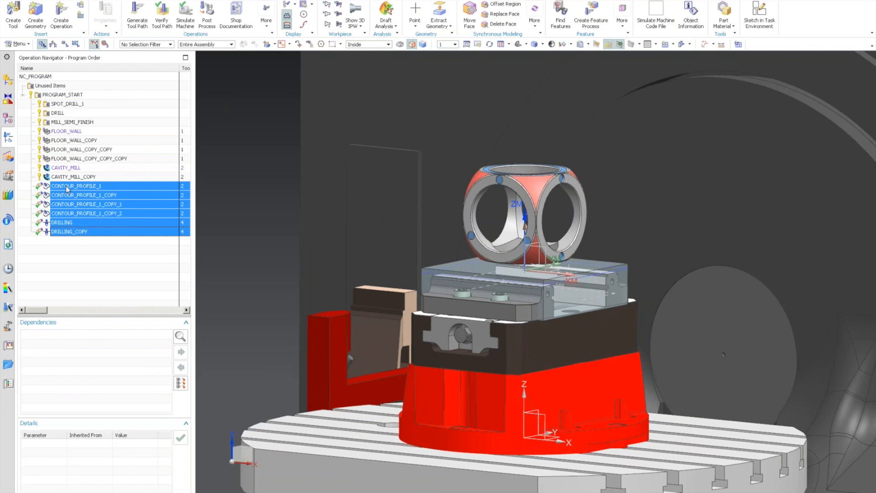
{"action": "left_click", "coordinate": [93, 265]}
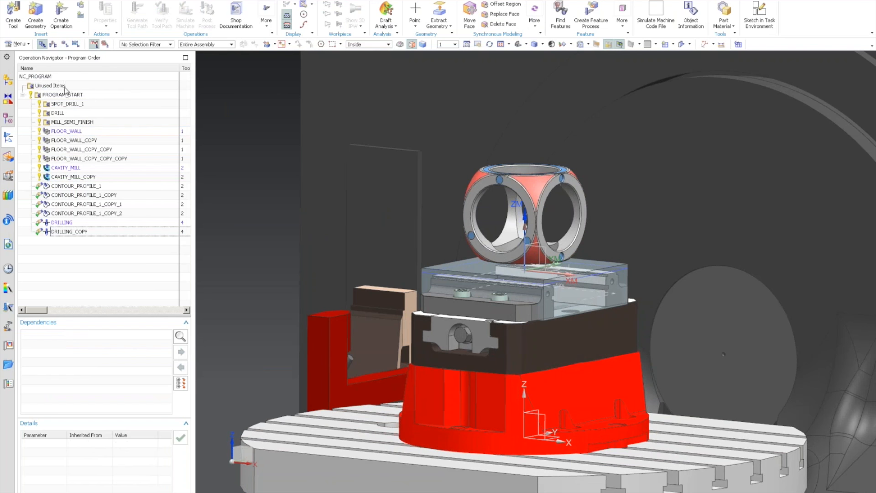
{"action": "left_click", "coordinate": [59, 122]}
{"action": "left_click", "coordinate": [58, 104], "text": "shift"}
{"action": "right_click", "coordinate": [59, 104]}
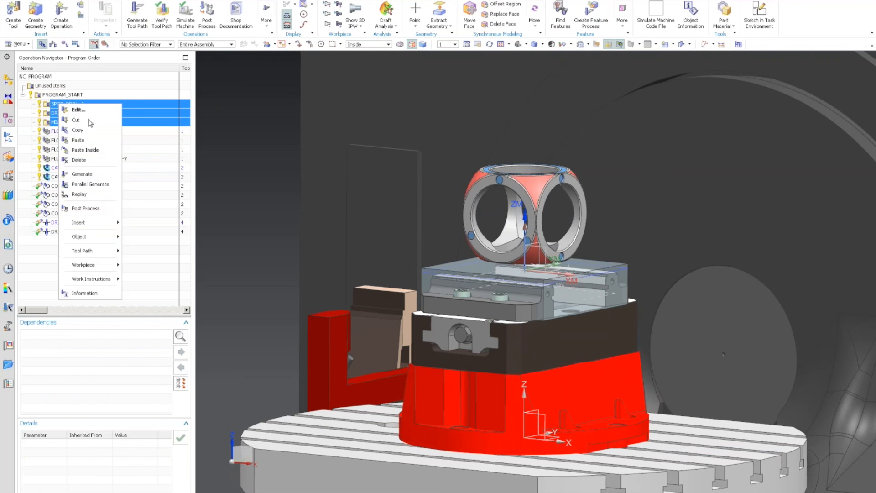
{"action": "left_click", "coordinate": [79, 160]}
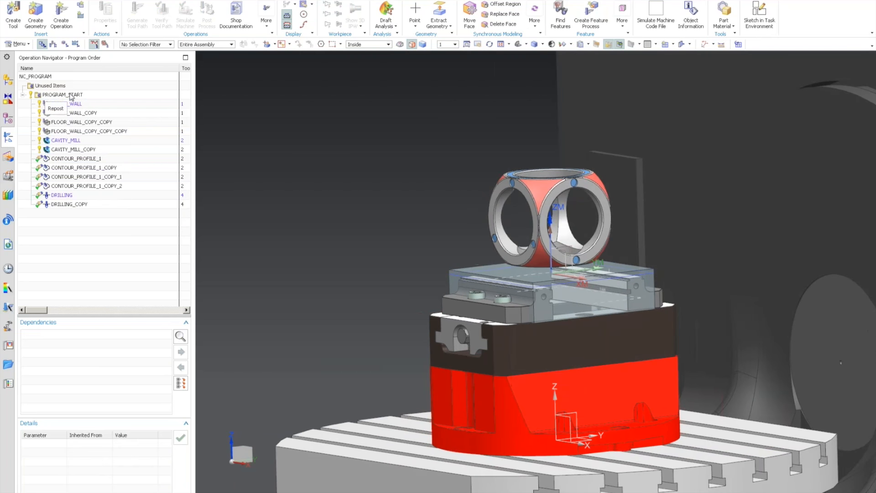
{"action": "left_click", "coordinate": [116, 96]}
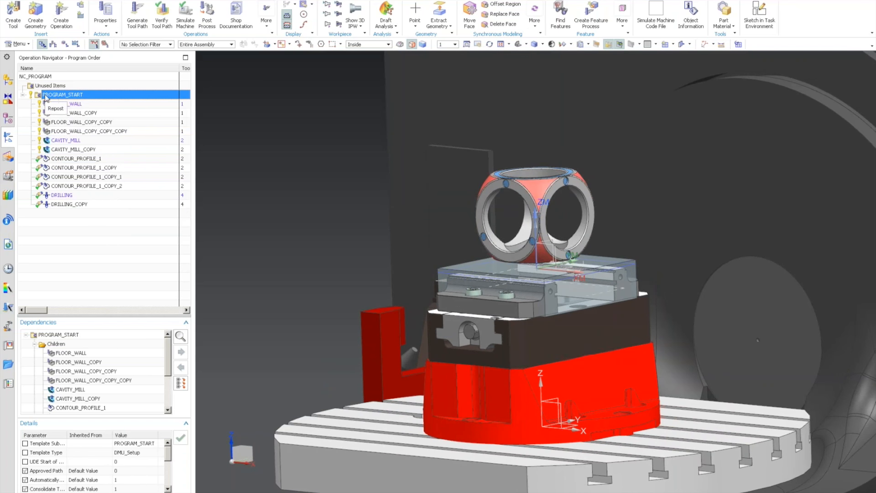
{"action": "right_click", "coordinate": [76, 98]}
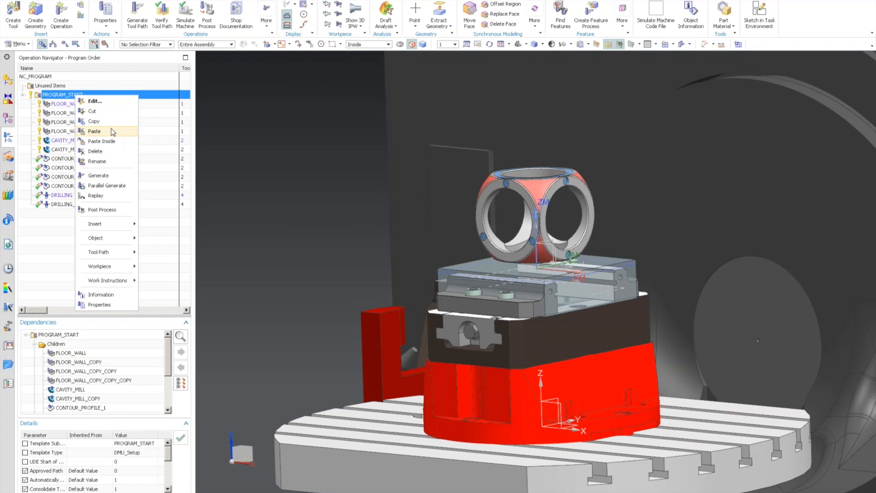
{"action": "left_click", "coordinate": [62, 136]}
{"action": "right_click", "coordinate": [58, 139]}
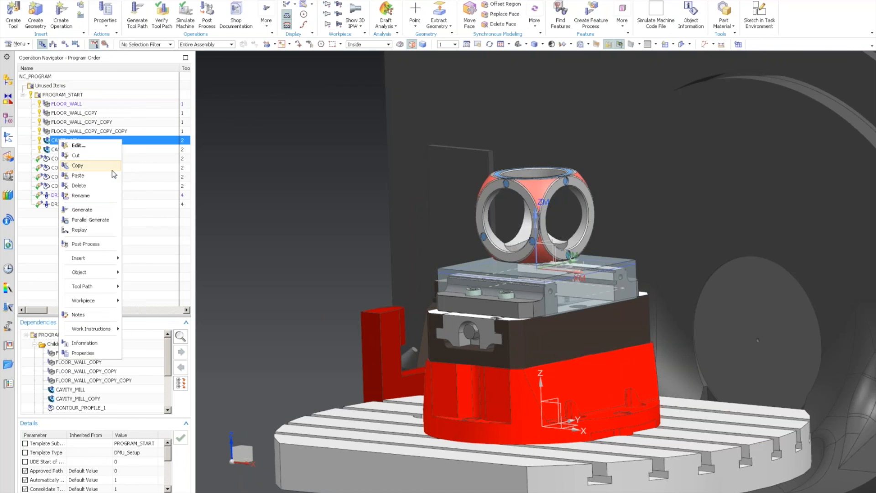
{"action": "left_click", "coordinate": [46, 250]}
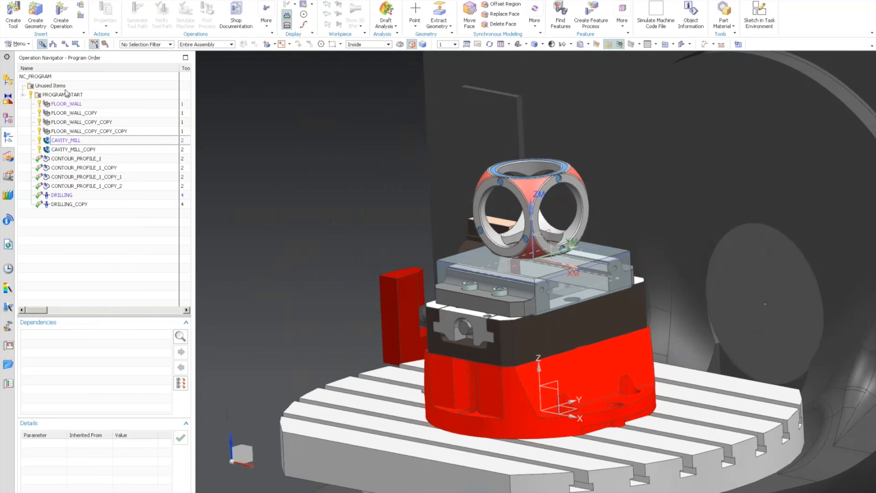
Step: Start the machine code simulation of the whole PROGRAM_START group, dismiss the warnings and play it
{"action": "left_click", "coordinate": [175, 95]}
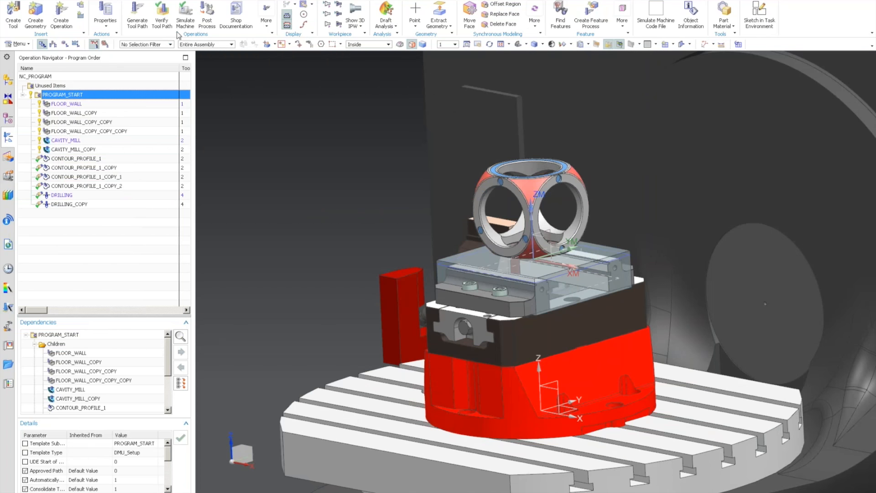
{"action": "left_click", "coordinate": [185, 20]}
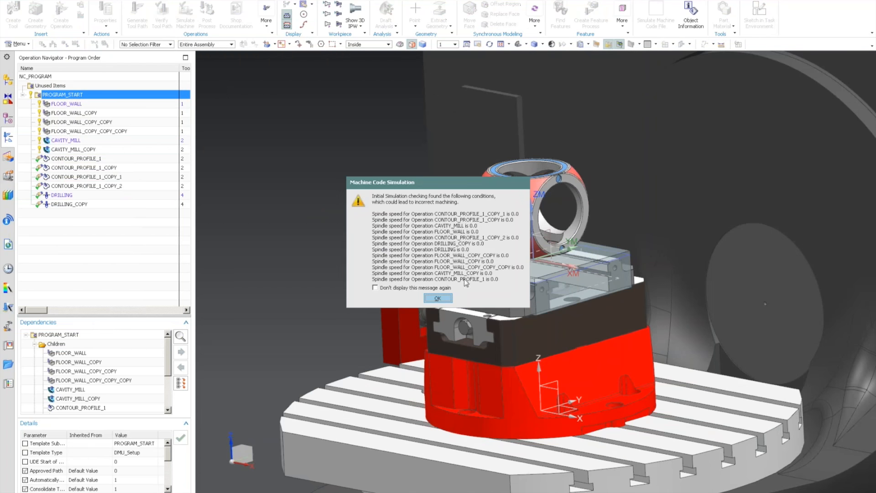
{"action": "left_click", "coordinate": [437, 299]}
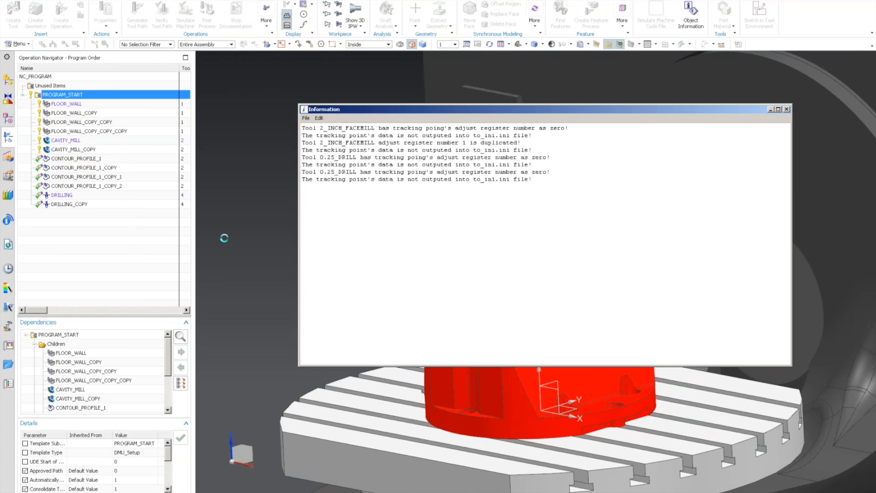
{"action": "left_click", "coordinate": [786, 109]}
{"action": "left_click", "coordinate": [167, 352]}
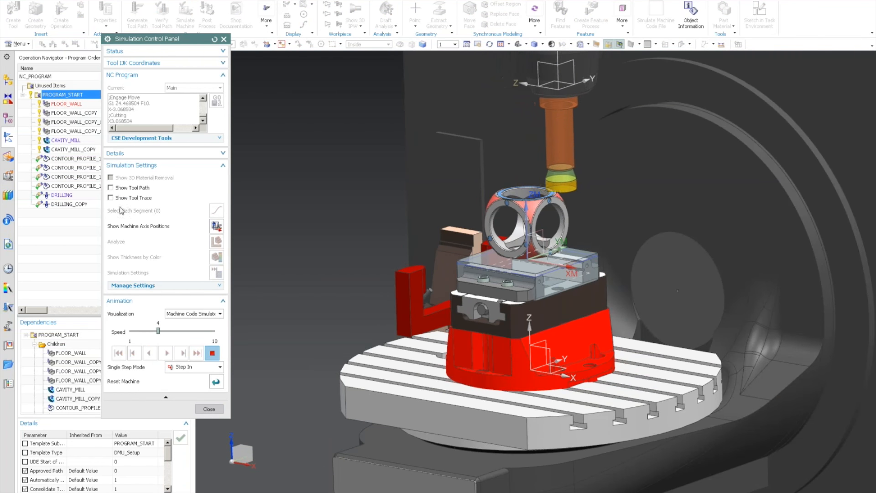
Step: Reset the simulated machine, enable 3D material removal and play the program simulation again
{"action": "left_click", "coordinate": [216, 380]}
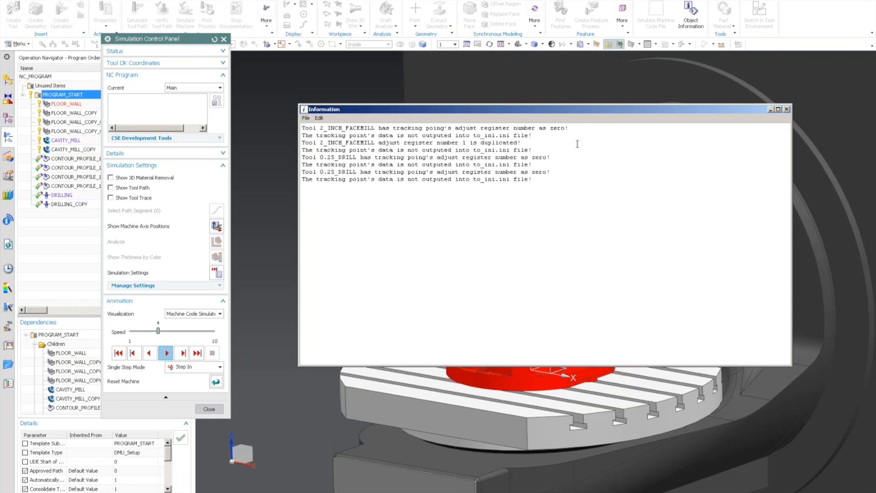
{"action": "left_click", "coordinate": [786, 110]}
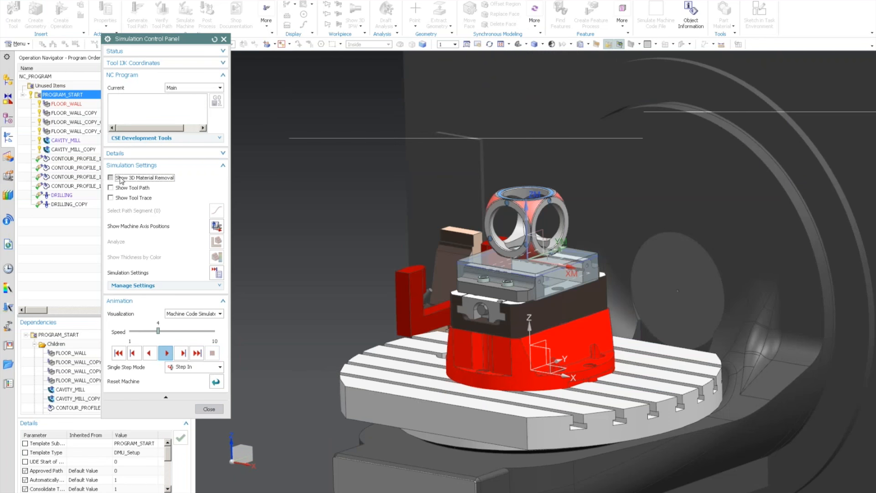
{"action": "left_click", "coordinate": [122, 179]}
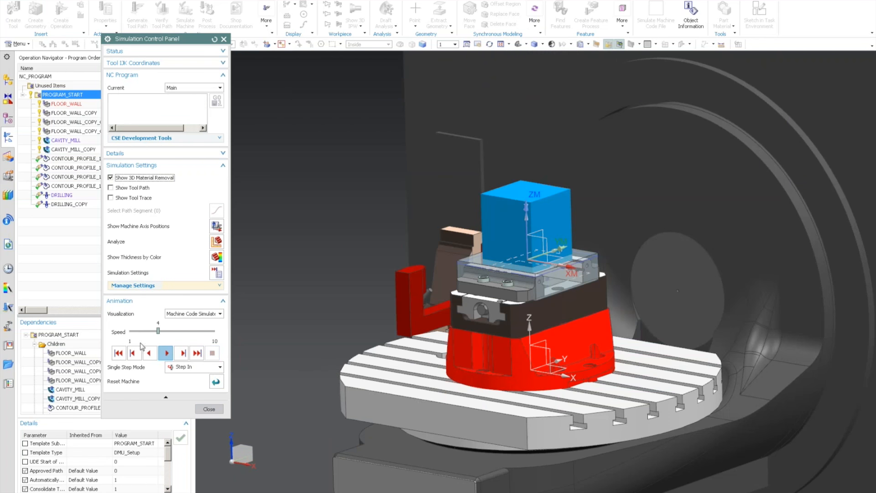
{"action": "left_click", "coordinate": [164, 353]}
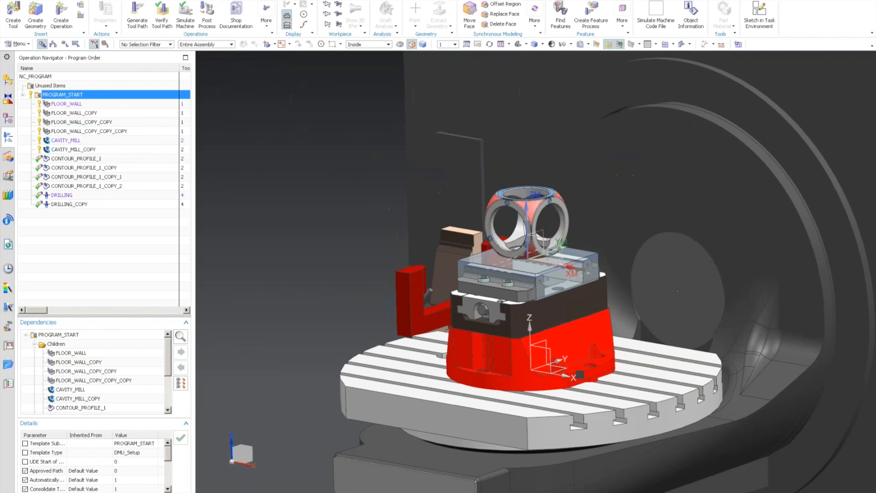
Step: Set a cut feed rate of 75 ipm and a spindle speed of 18000 rpm for all floor wall, cavity mill and contour profile operations
{"action": "left_click", "coordinate": [66, 104]}
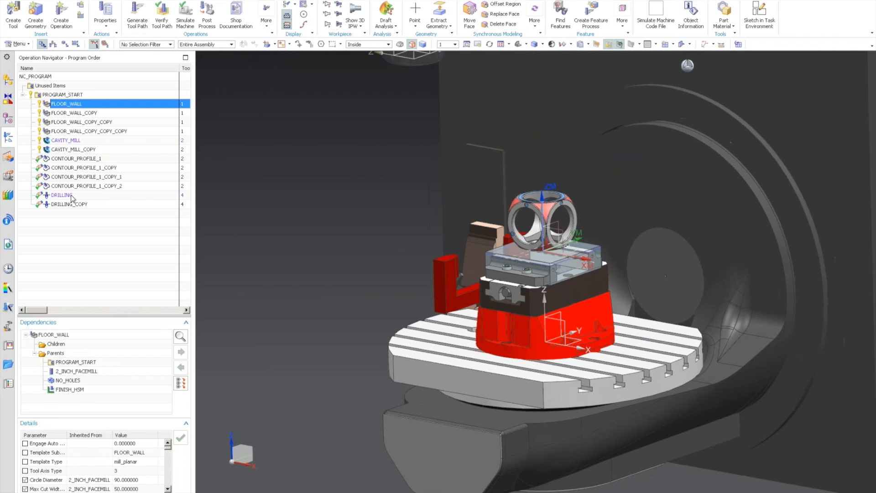
{"action": "left_click", "coordinate": [70, 187], "text": "shift"}
{"action": "right_click", "coordinate": [69, 187]}
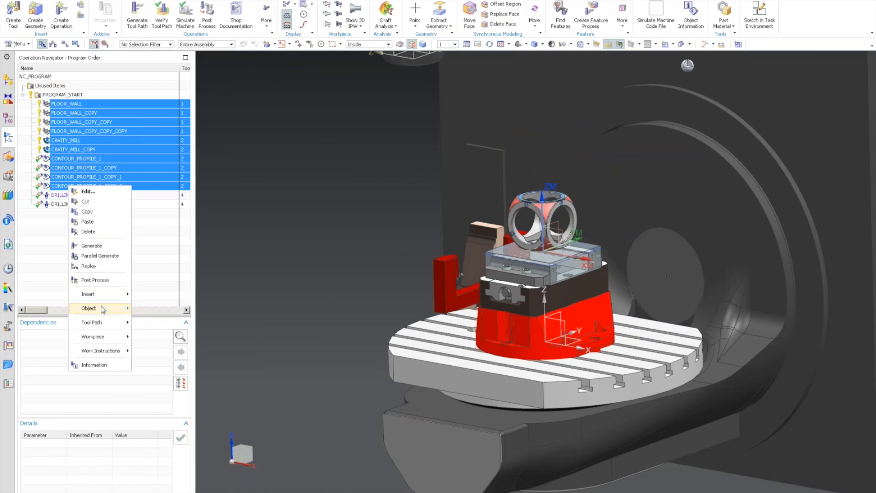
{"action": "mouse_move", "coordinate": [102, 310]}
{"action": "left_click", "coordinate": [200, 465]}
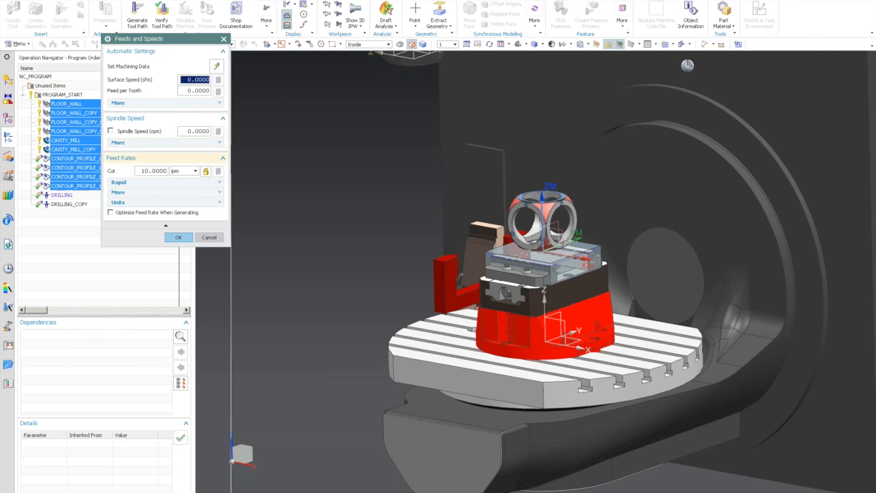
{"action": "double_click", "coordinate": [144, 171]}
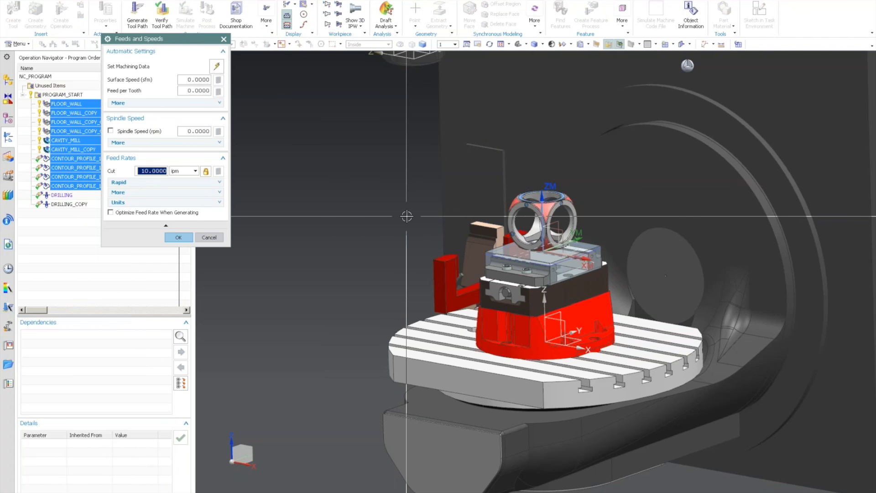
{"action": "type", "text": "75"}
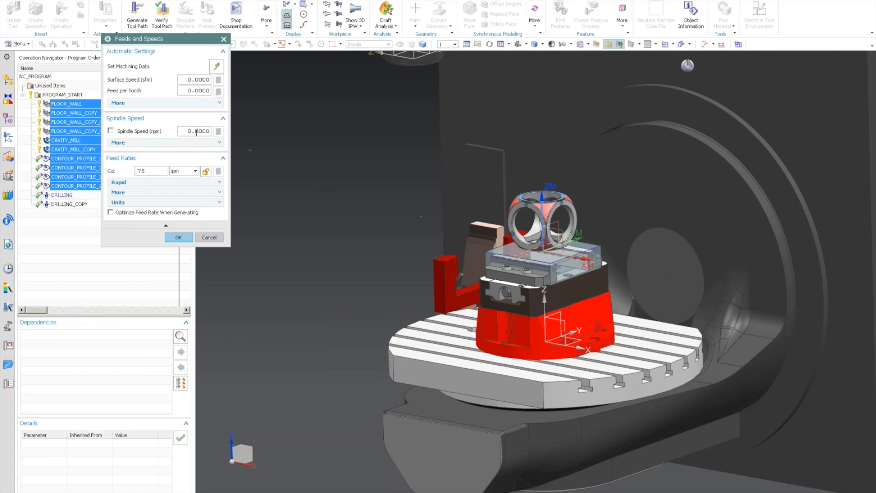
{"action": "type", "text": "18000"}
{"action": "key", "text": "Return"}
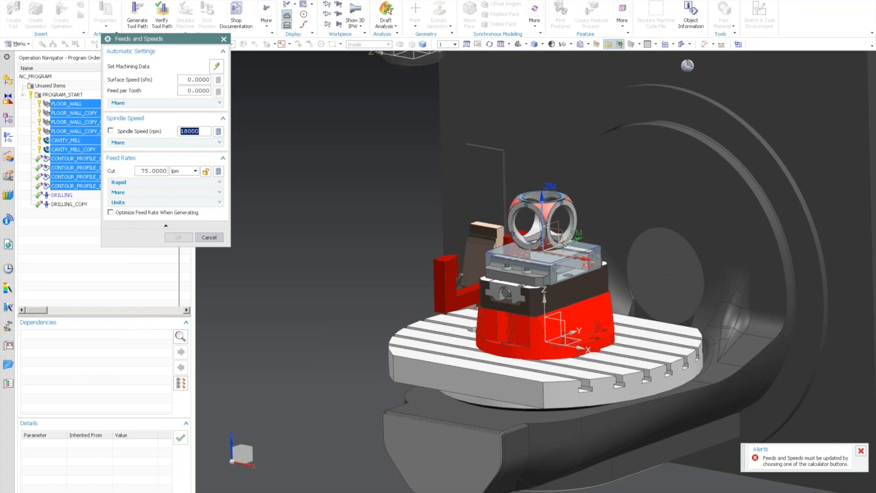
{"action": "left_click", "coordinate": [218, 131]}
{"action": "left_click", "coordinate": [178, 237]}
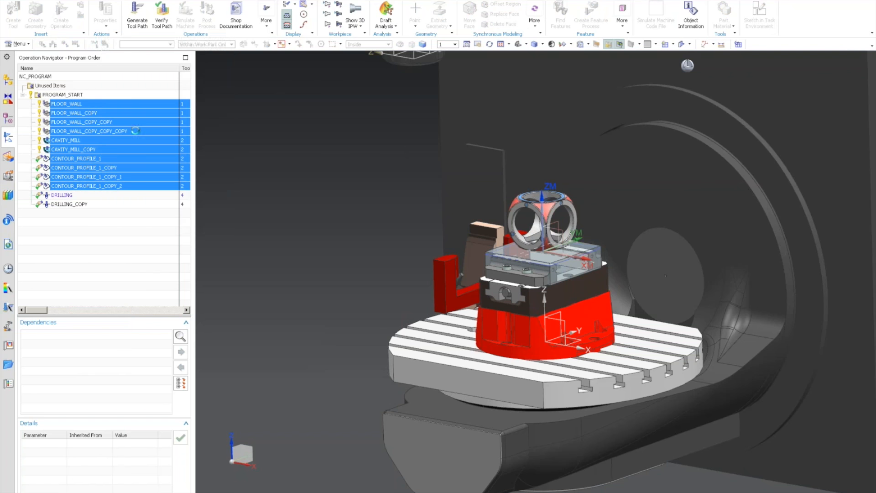
Step: Start the machine code simulation of PROGRAM_START, dismiss its warnings and close the simulation
{"action": "left_click", "coordinate": [67, 95]}
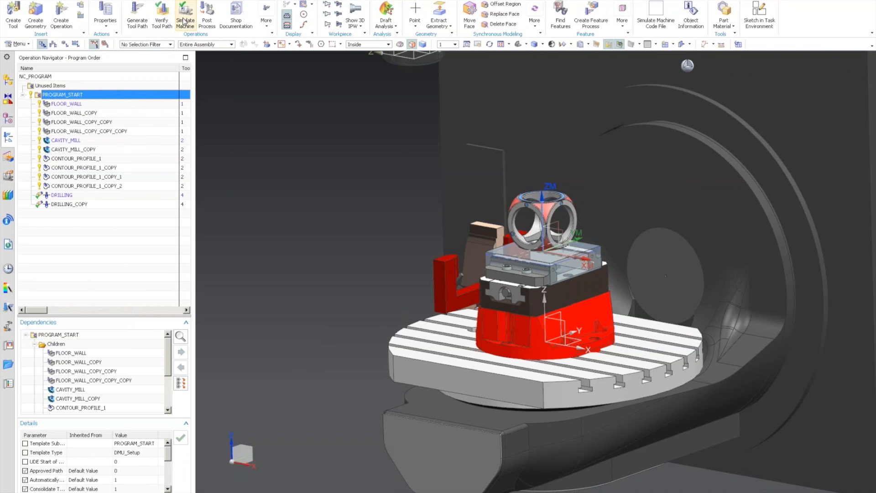
{"action": "left_click", "coordinate": [185, 22]}
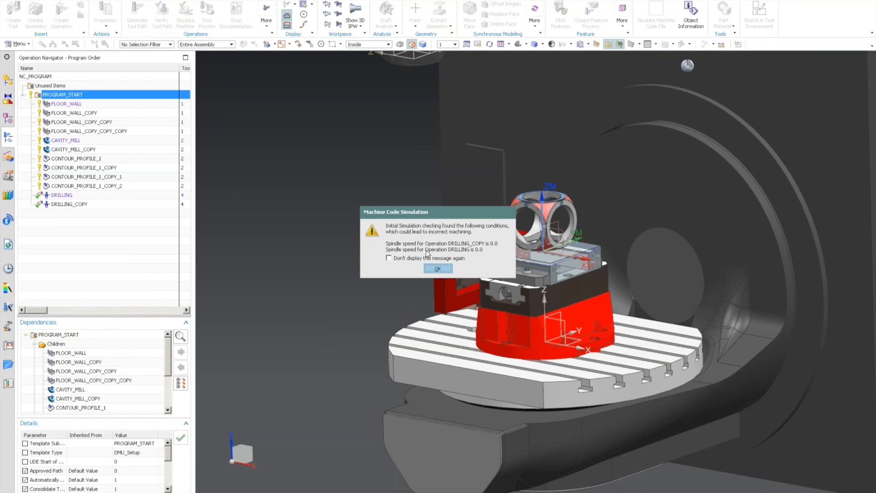
{"action": "left_click", "coordinate": [437, 268]}
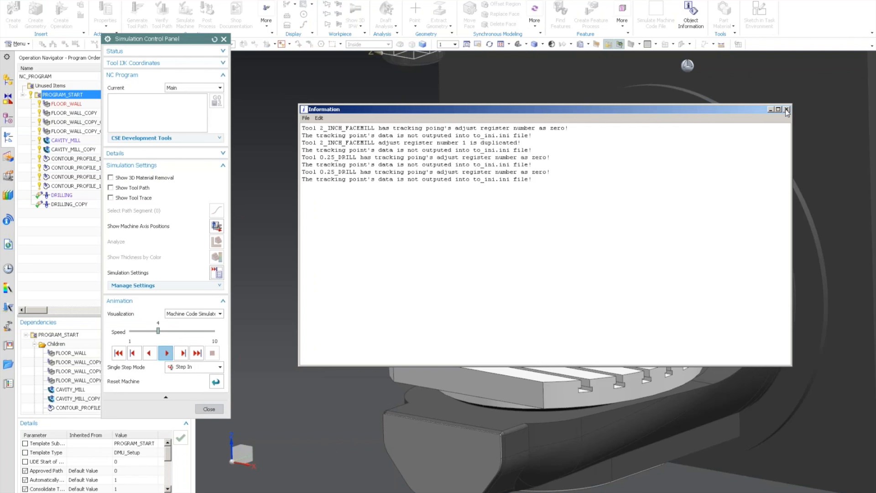
{"action": "left_click", "coordinate": [786, 110]}
{"action": "left_click", "coordinate": [209, 409]}
Step: Set a cut feed rate of 25 ipm and a spindle speed of 3500 rpm for DRILLING and DRILLING_COPY
{"action": "left_click", "coordinate": [77, 195]}
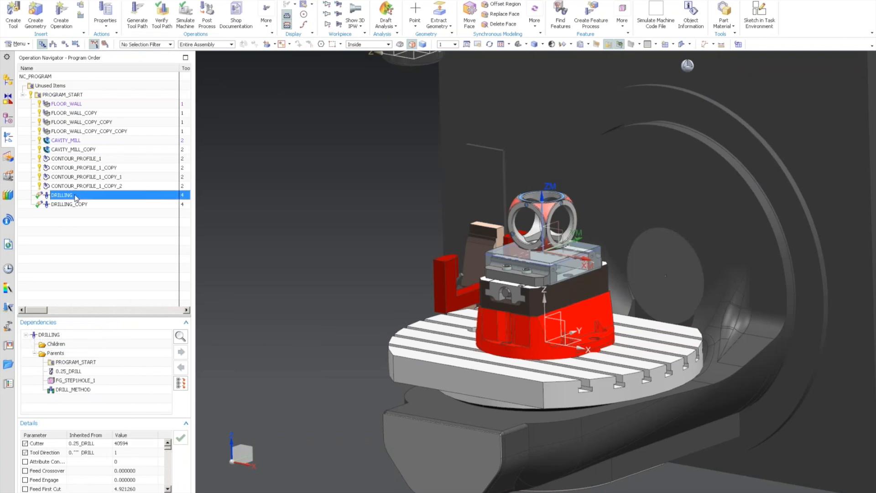
{"action": "left_click", "coordinate": [78, 204], "text": "ctrl"}
{"action": "right_click", "coordinate": [79, 206]}
{"action": "mouse_move", "coordinate": [110, 329]}
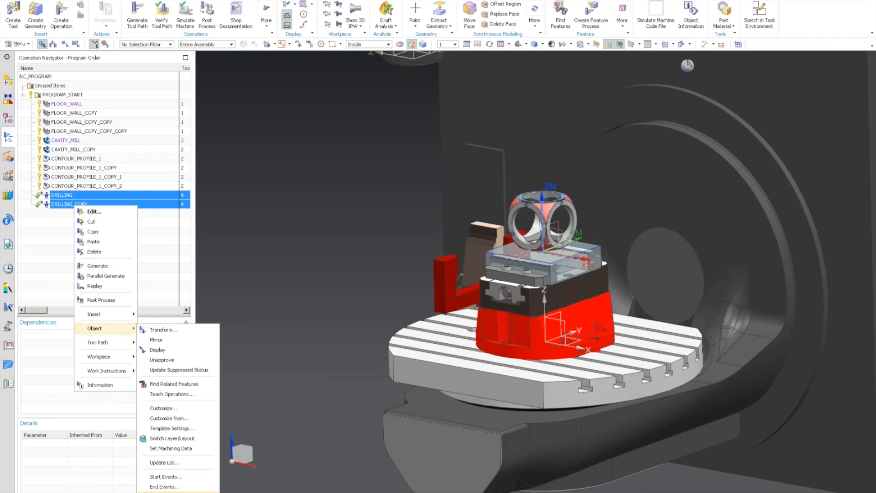
{"action": "left_click", "coordinate": [165, 486]}
{"action": "key", "text": "Tab"}
{"action": "key", "text": "Tab"}
{"action": "key", "text": "Tab"}
{"action": "key", "text": "Tab"}
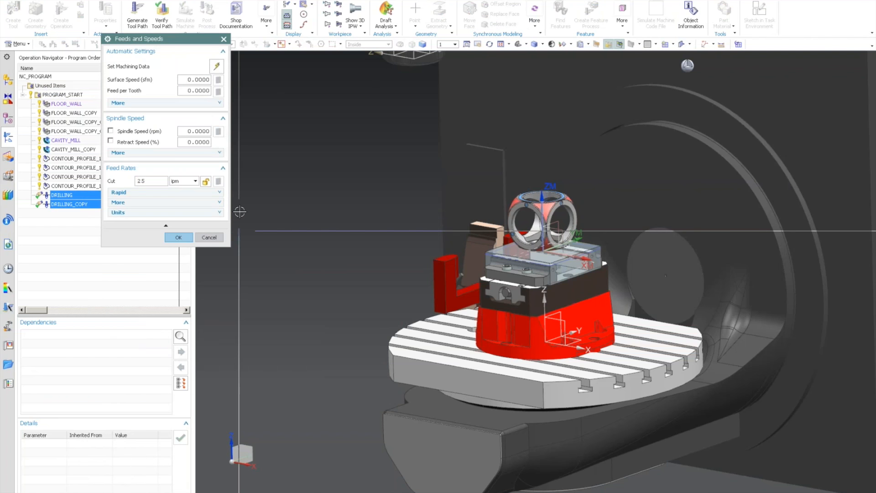
{"action": "left_click", "coordinate": [191, 132]}
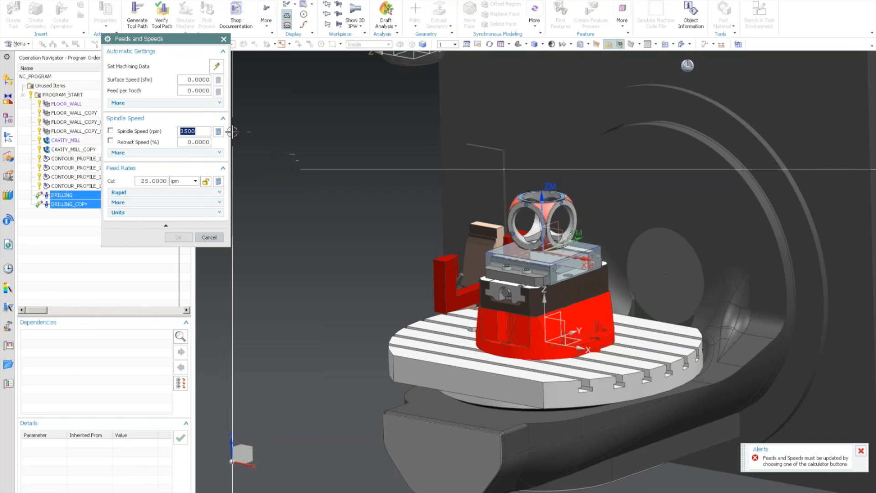
{"action": "left_click", "coordinate": [219, 132]}
{"action": "left_click", "coordinate": [170, 235]}
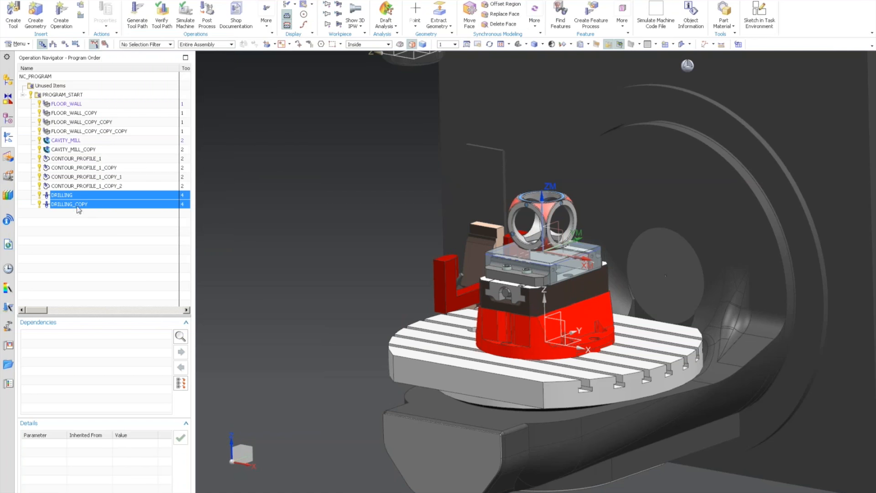
Step: Simulate PROGRAM_START on the machine with 3D material removal shown, then close the simulation
{"action": "left_click", "coordinate": [69, 94]}
{"action": "left_click", "coordinate": [184, 18]}
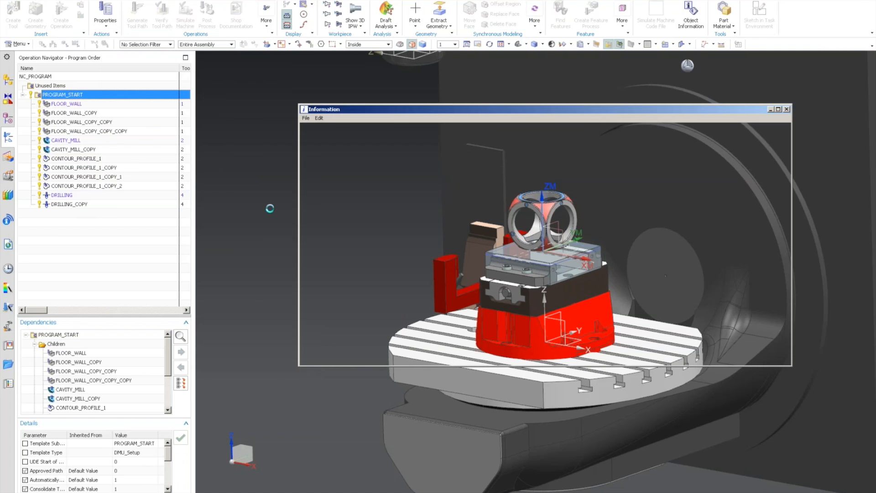
{"action": "left_click", "coordinate": [787, 109]}
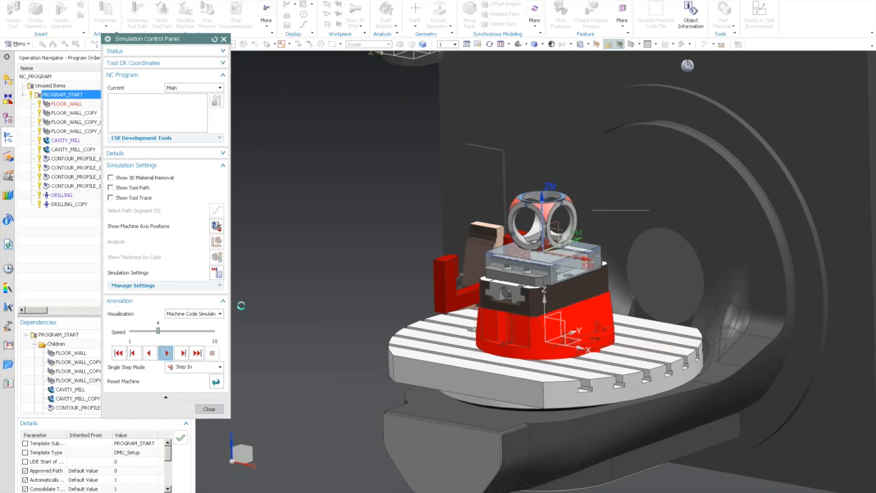
{"action": "left_click", "coordinate": [110, 178]}
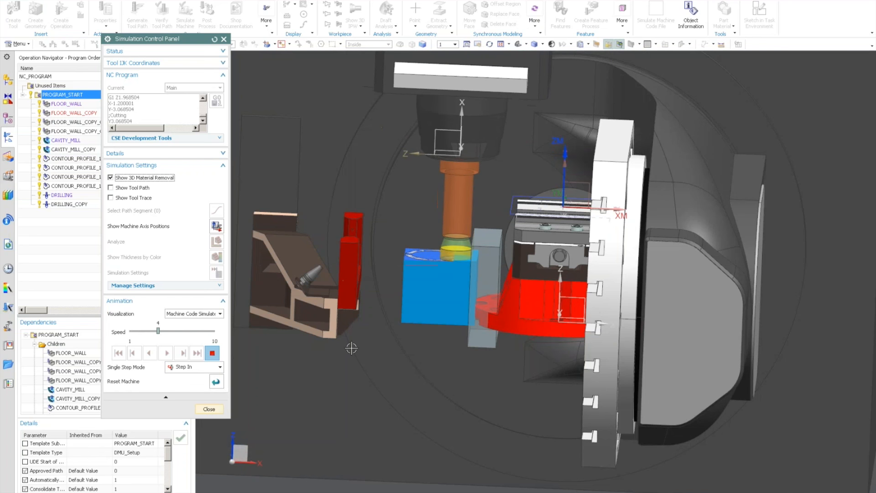
{"action": "left_click", "coordinate": [206, 409]}
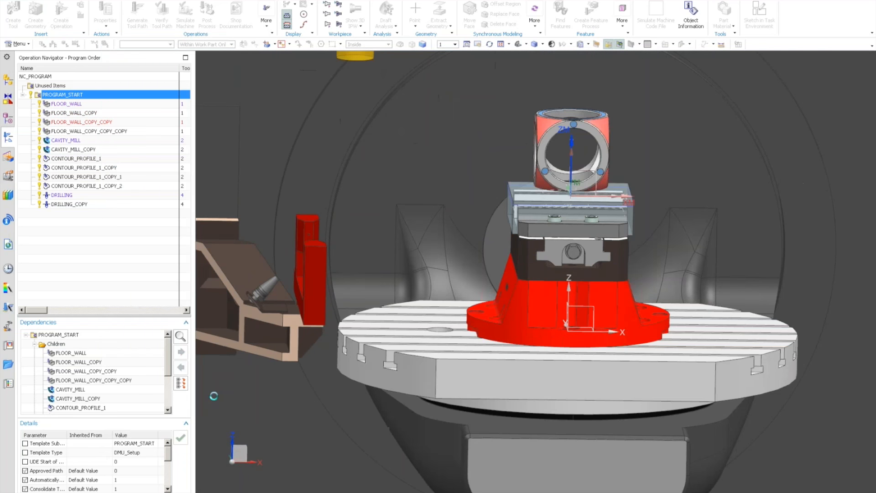
Step: Open the FIXTURES component of the machine's SETUP for editing in the Machine Tool Navigator
{"action": "middle_click_drag", "start_coordinate": [675, 239], "coordinate": [589, 236]}
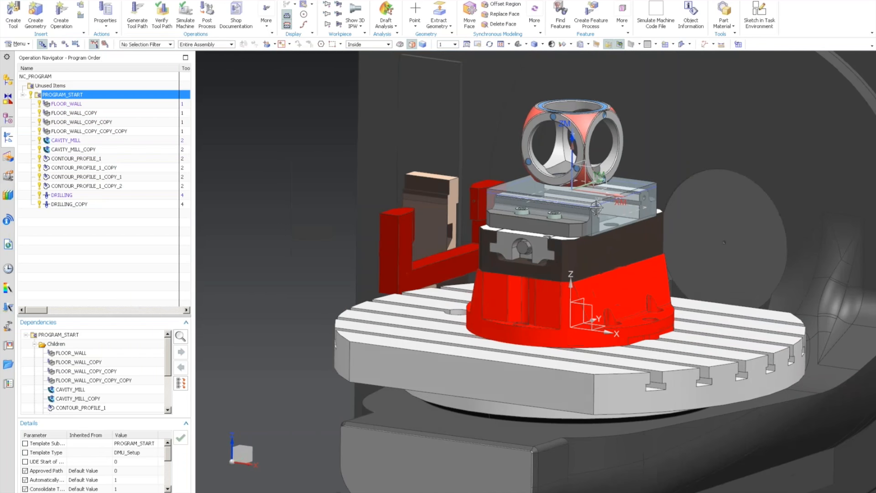
{"action": "left_click", "coordinate": [7, 176]}
{"action": "right_click", "coordinate": [45, 162]}
{"action": "left_click", "coordinate": [77, 215]}
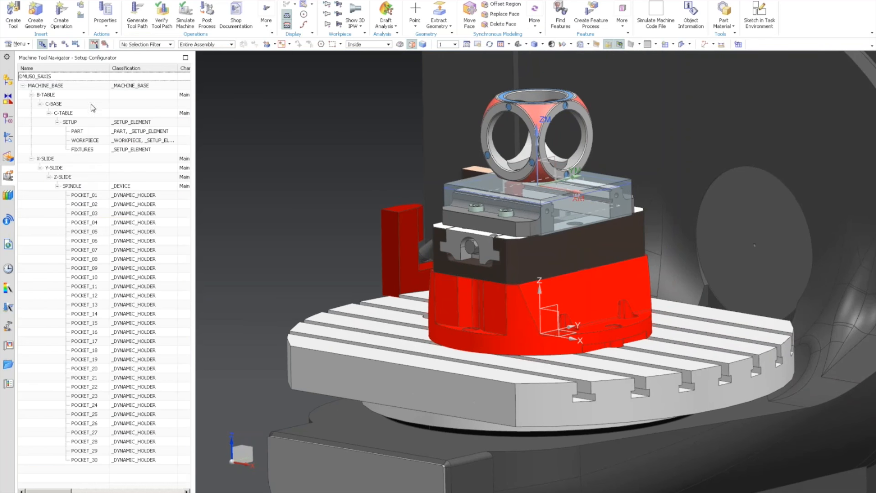
{"action": "double_click", "coordinate": [82, 149]}
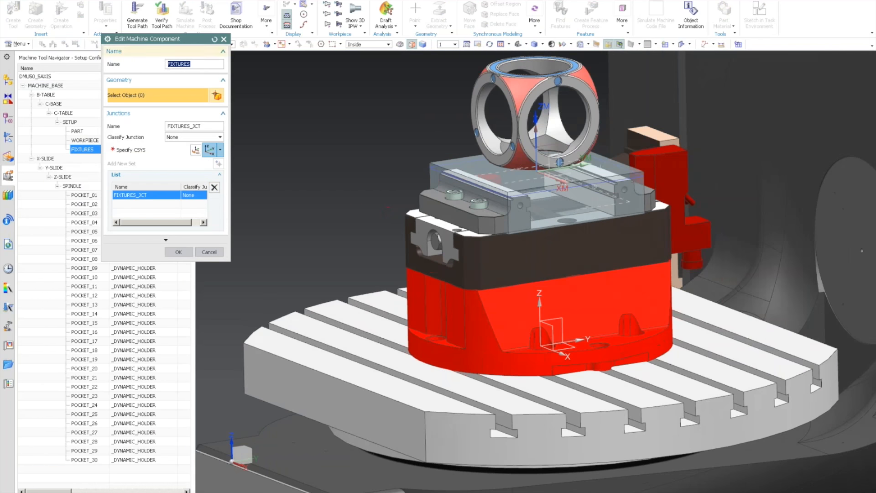
Step: Try to select the FIXTURES geometry with the selection filter set to Component
{"action": "left_click_drag", "start_coordinate": [151, 39], "coordinate": [137, 89]}
{"action": "left_click", "coordinate": [150, 44]}
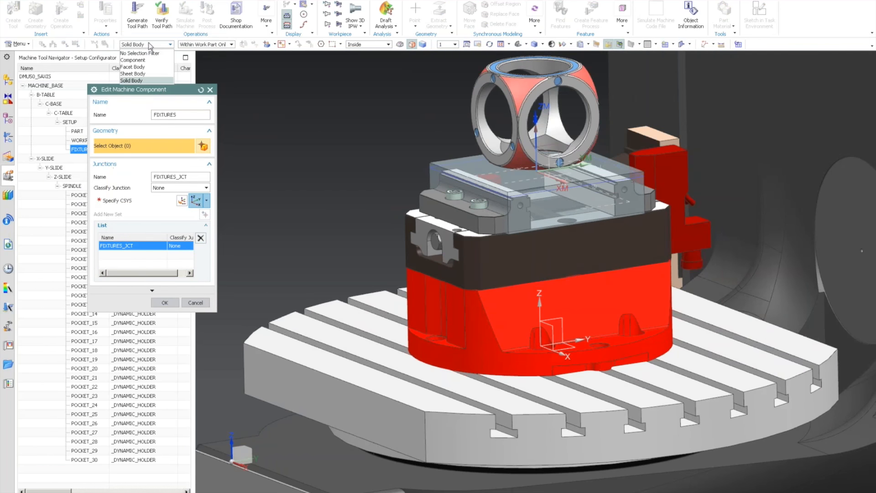
{"action": "left_click", "coordinate": [137, 60]}
{"action": "left_click", "coordinate": [378, 246]}
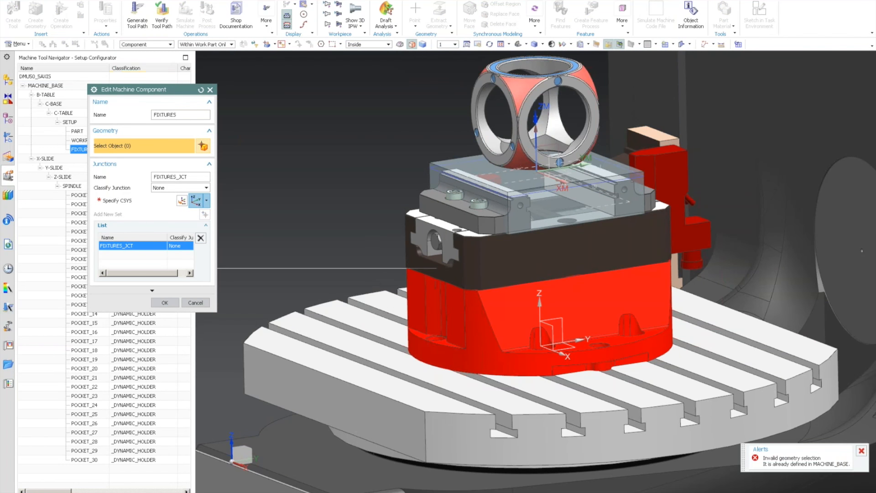
Step: Assign the vise and its base on the table as FIXTURES geometry, with selection limited to solid bodies
{"action": "left_click", "coordinate": [161, 45]}
{"action": "left_click", "coordinate": [137, 68]}
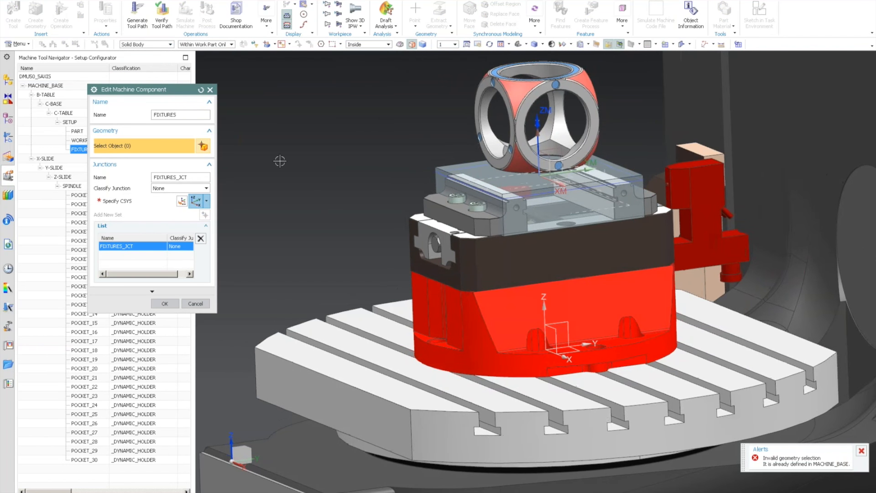
{"action": "middle_click_drag", "start_coordinate": [280, 161], "coordinate": [403, 214]}
{"action": "left_click_drag", "start_coordinate": [404, 182], "coordinate": [686, 374]}
{"action": "middle_click_drag", "start_coordinate": [364, 277], "coordinate": [354, 277]}
{"action": "left_click", "coordinate": [165, 304]}
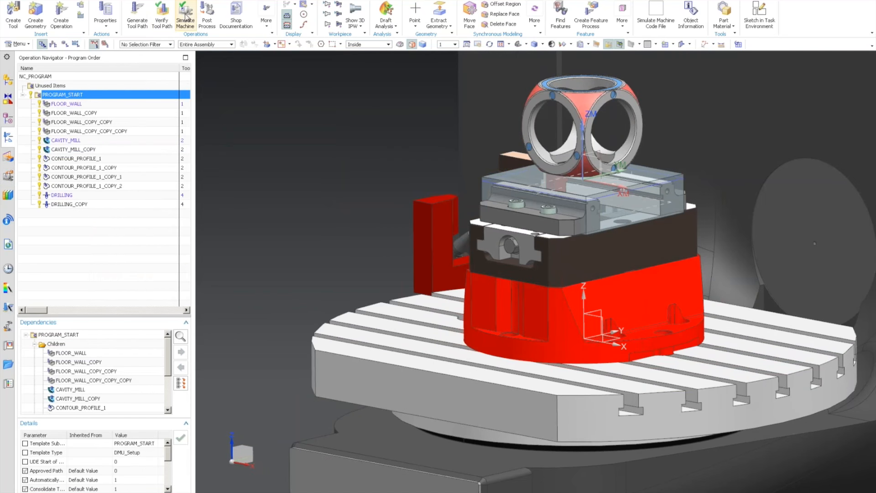
Step: Rerun the PROGRAM_START machine simulation with 3D material removal to check the fixture, then close it
{"action": "left_click", "coordinate": [185, 18]}
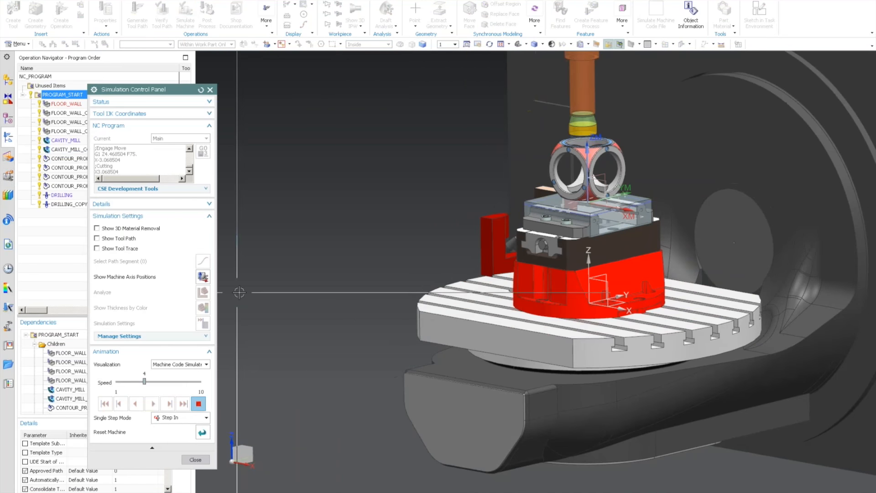
{"action": "left_click", "coordinate": [97, 228]}
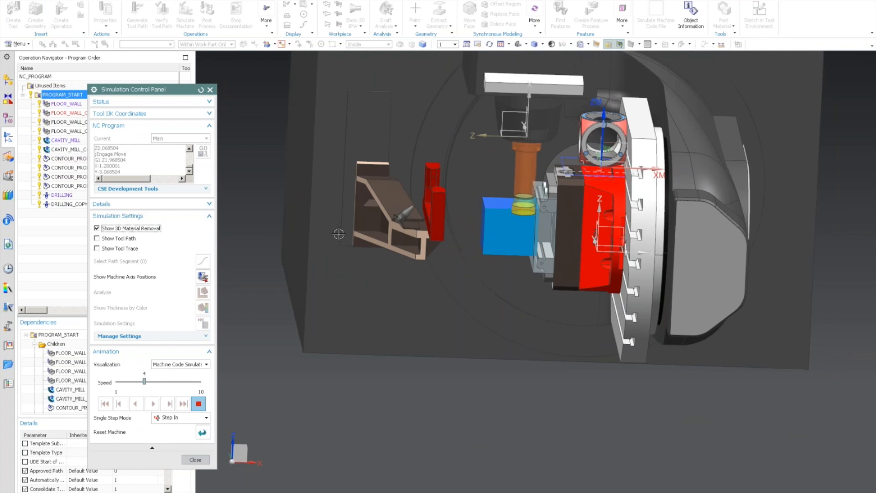
{"action": "left_click", "coordinate": [196, 459]}
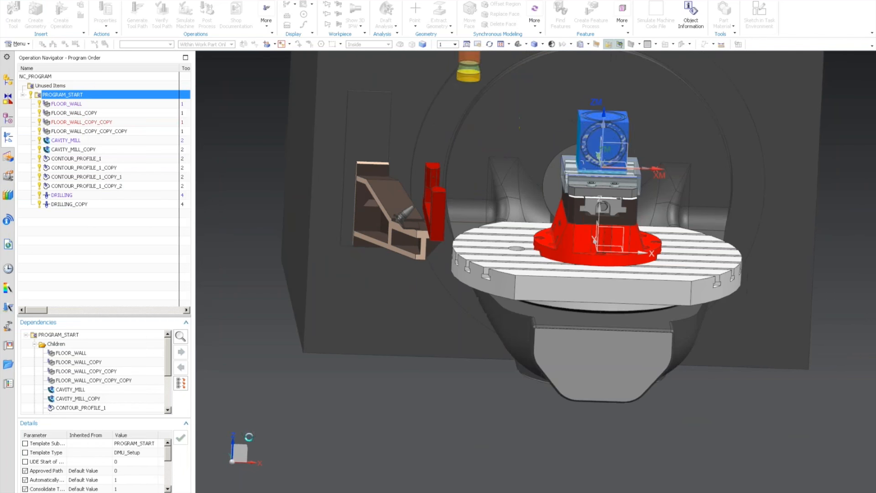
Step: Edit the PART setup component, displaying the Part layer instead of No Holes and selecting the part body with holes
{"action": "left_click", "coordinate": [9, 176]}
{"action": "double_click", "coordinate": [76, 131]}
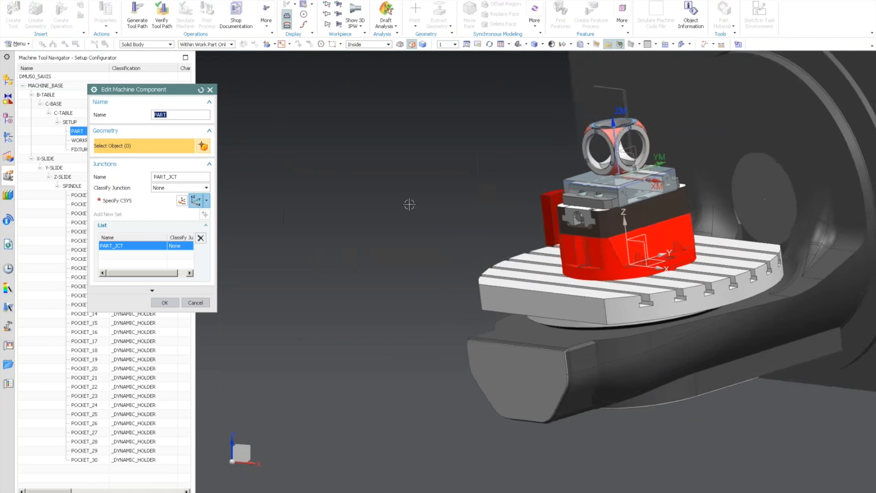
{"action": "middle_click_drag", "start_coordinate": [562, 138], "coordinate": [502, 134]}
{"action": "scroll", "coordinate": [502, 133], "scroll_direction": "up", "scroll_amount": 1}
{"action": "scroll", "coordinate": [499, 129], "scroll_direction": "up", "scroll_amount": 1}
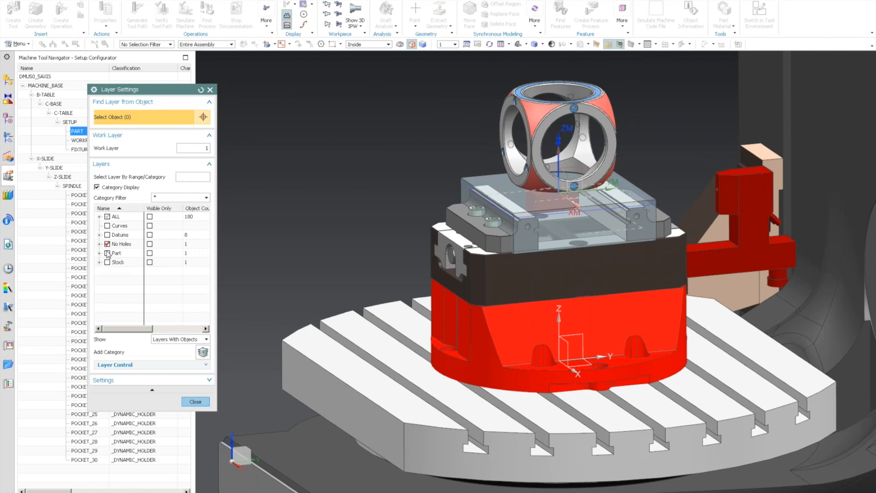
{"action": "left_click", "coordinate": [556, 112]}
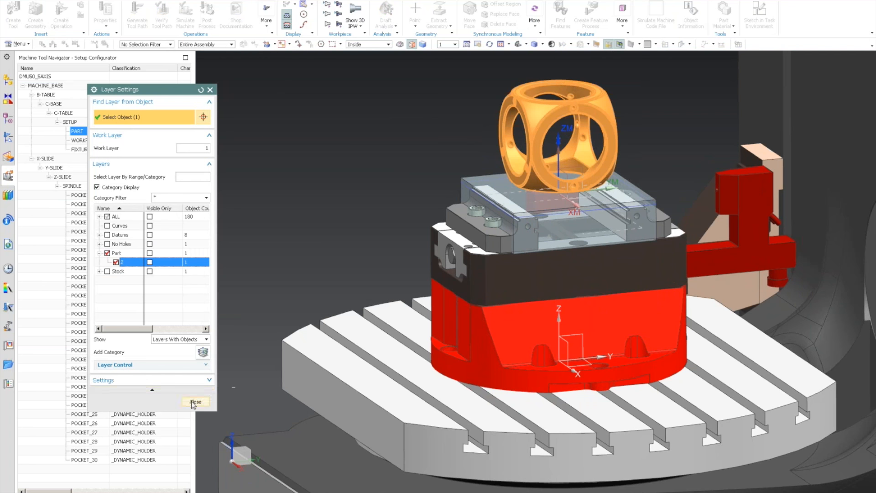
{"action": "left_click", "coordinate": [195, 401]}
{"action": "left_click", "coordinate": [165, 302]}
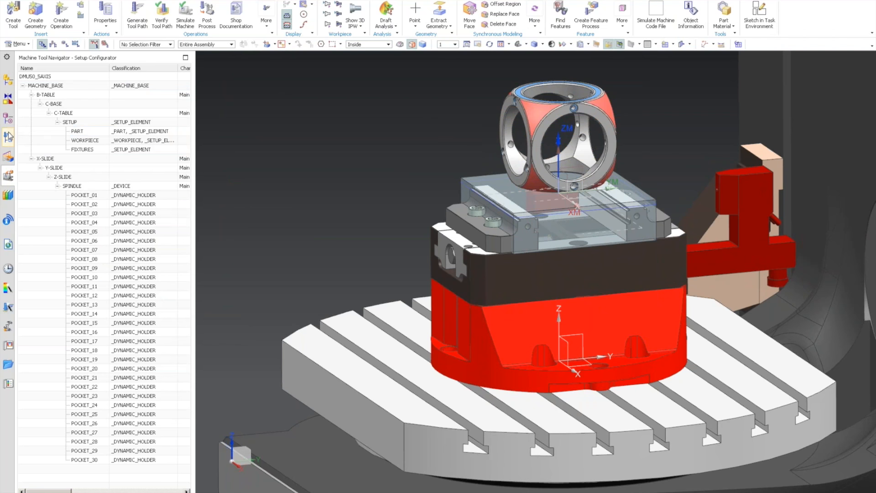
Step: Check the BLANK and PART workpiece definitions in the geometry view, leaving both without changes
{"action": "left_click", "coordinate": [8, 136]}
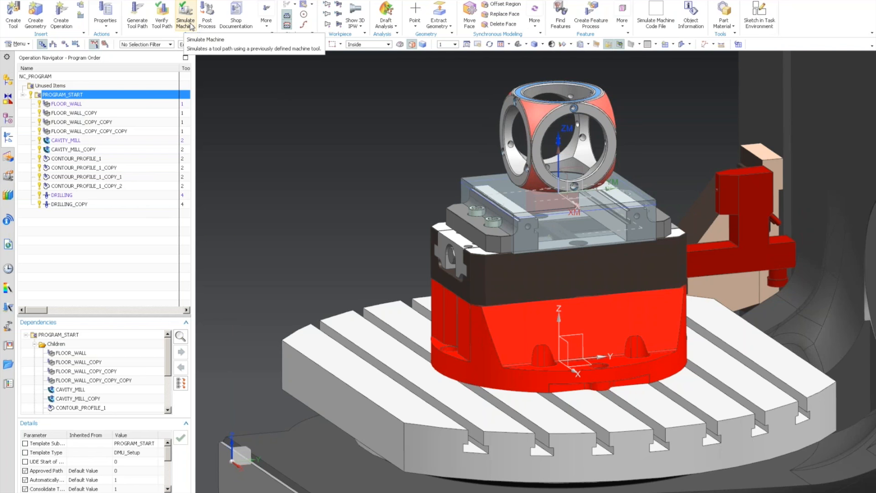
{"action": "scroll", "coordinate": [561, 249], "scroll_direction": "down", "scroll_amount": 1}
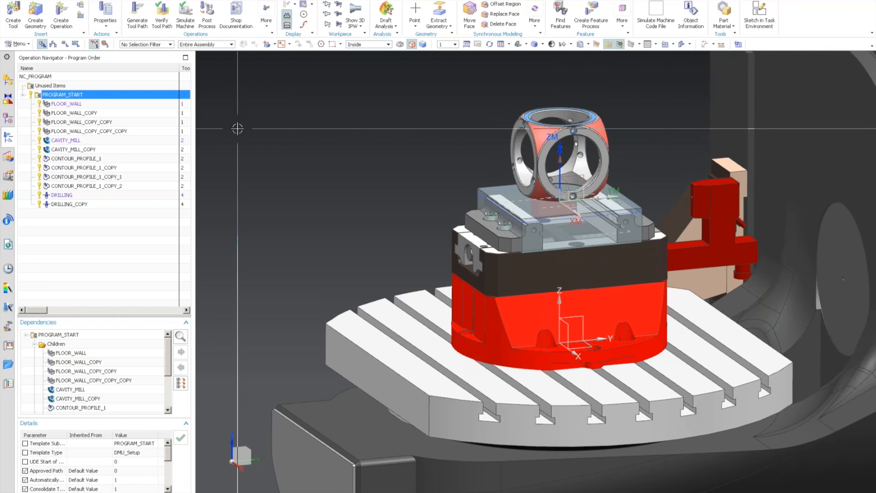
{"action": "left_click", "coordinate": [66, 44]}
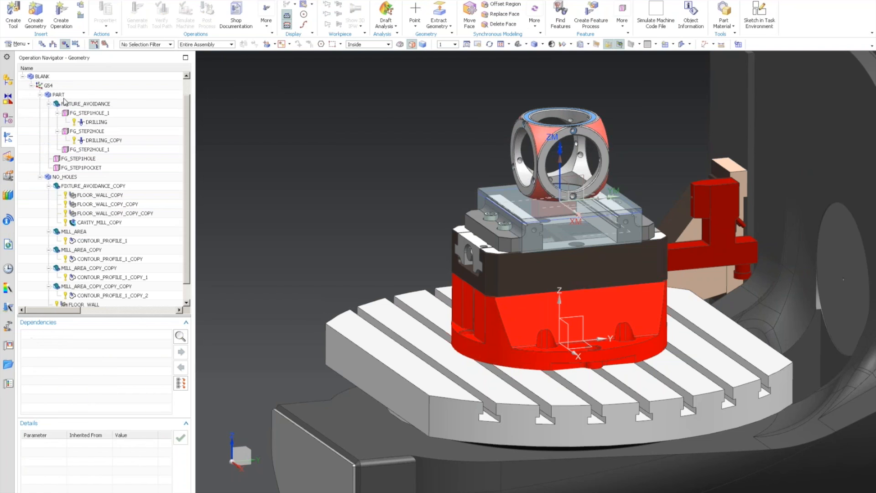
{"action": "double_click", "coordinate": [46, 77]}
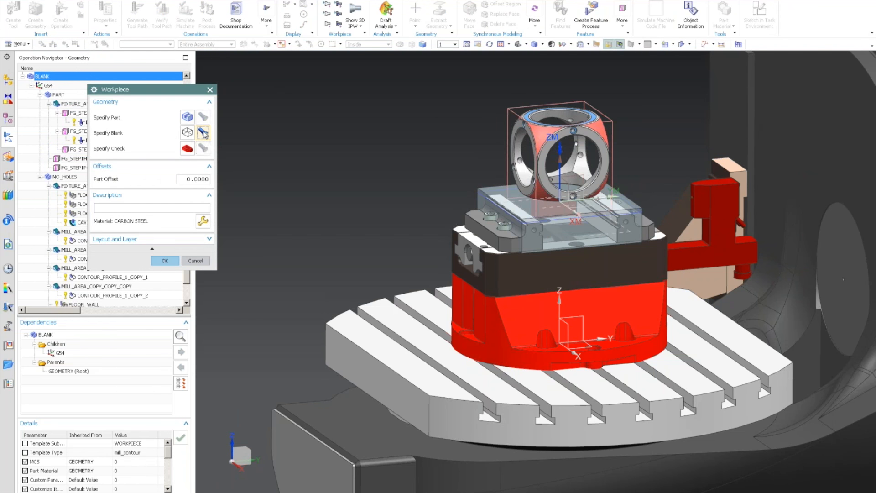
{"action": "left_click", "coordinate": [195, 261]}
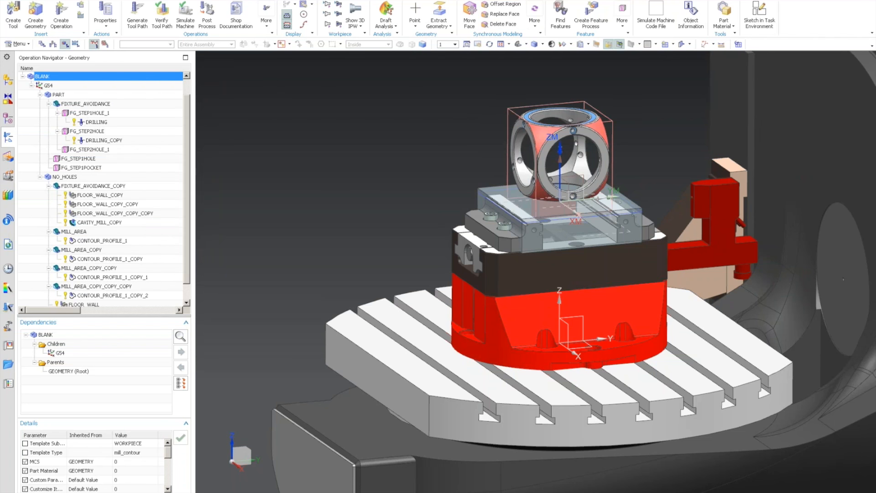
{"action": "double_click", "coordinate": [62, 95]}
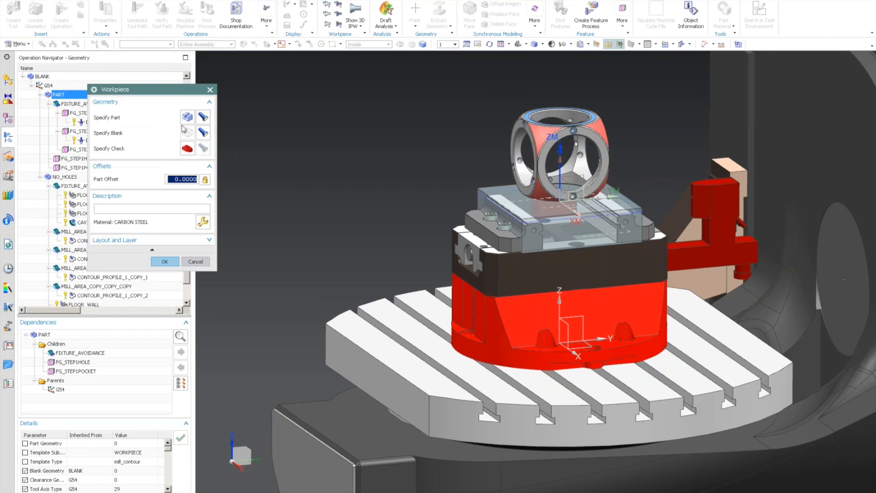
{"action": "left_click", "coordinate": [196, 262]}
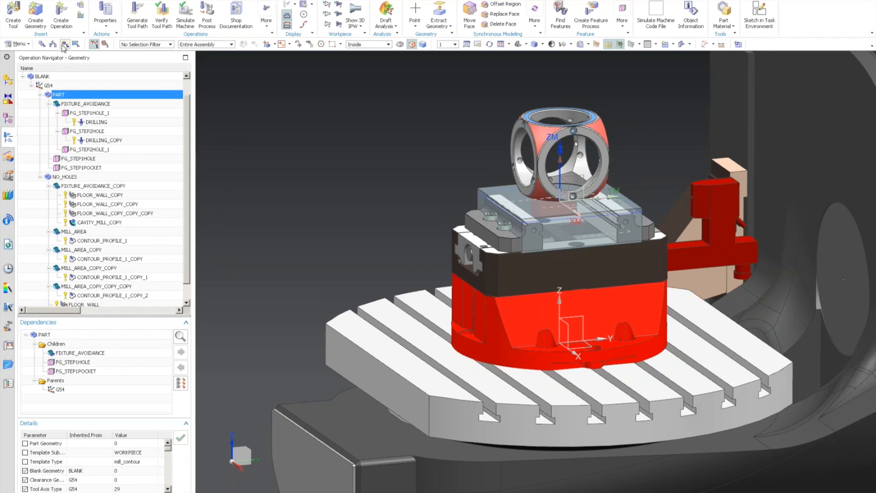
Step: Run the PROGRAM_START machine simulation with 3D material removal, raising the playback speed to 8, and close it
{"action": "left_click", "coordinate": [43, 45]}
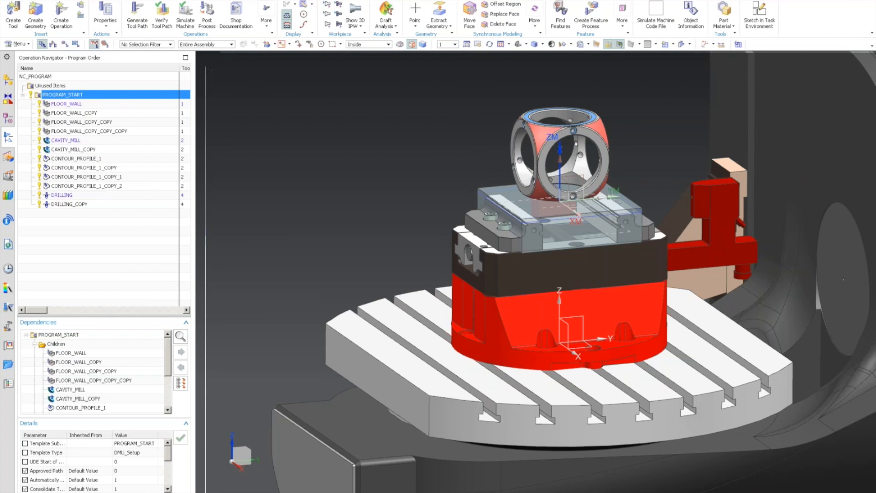
{"action": "left_click", "coordinate": [186, 20]}
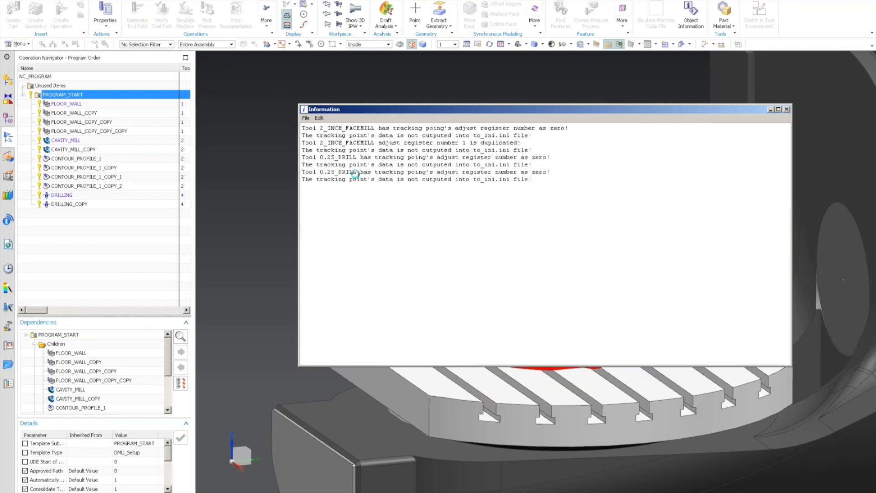
{"action": "left_click", "coordinate": [787, 110]}
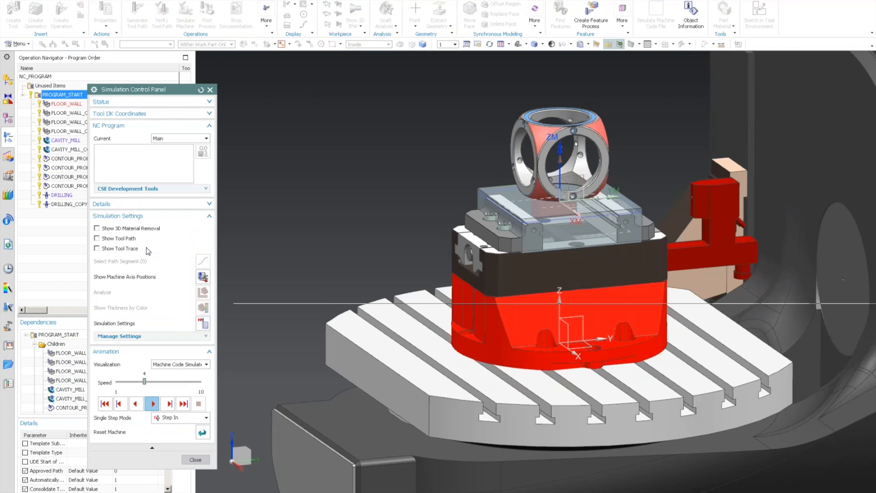
{"action": "left_click", "coordinate": [153, 403]}
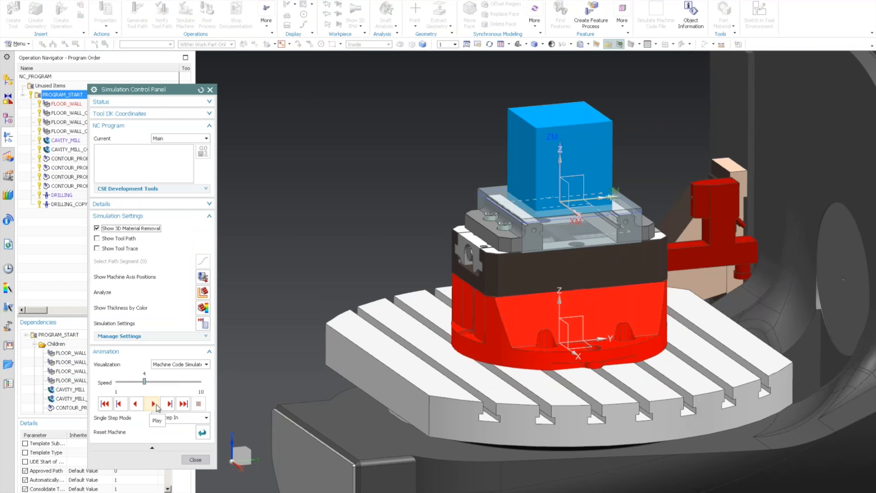
{"action": "left_click", "coordinate": [154, 404]}
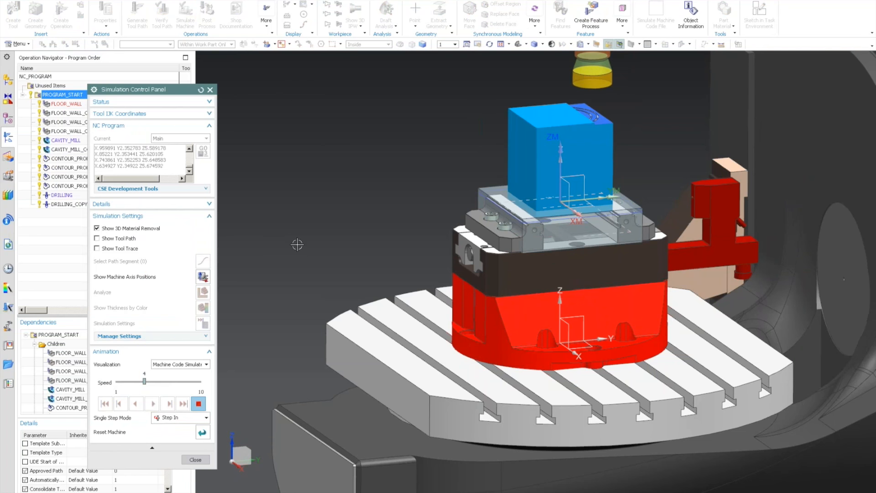
{"action": "left_click_drag", "start_coordinate": [144, 381], "coordinate": [181, 382]}
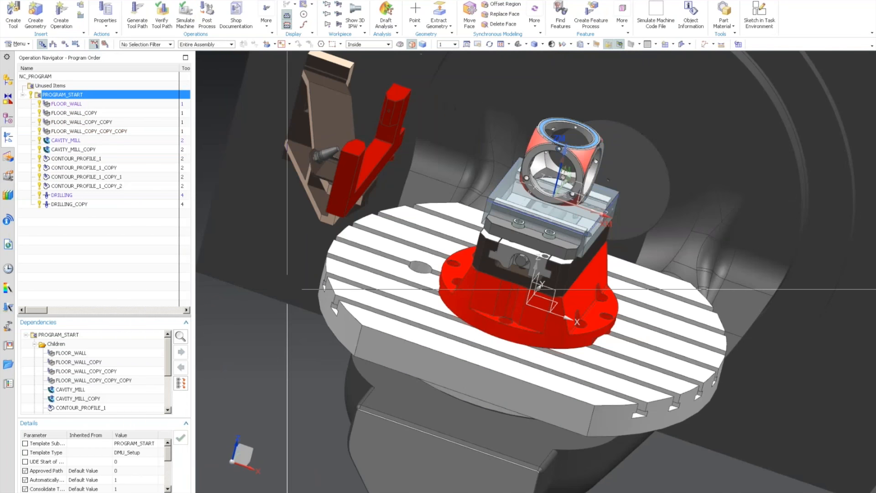
Step: Check the layer settings to see which part body layers are displayed
{"action": "middle_click_drag", "start_coordinate": [287, 289], "coordinate": [269, 276]}
{"action": "left_click", "coordinate": [8, 79]}
{"action": "left_click", "coordinate": [8, 137]}
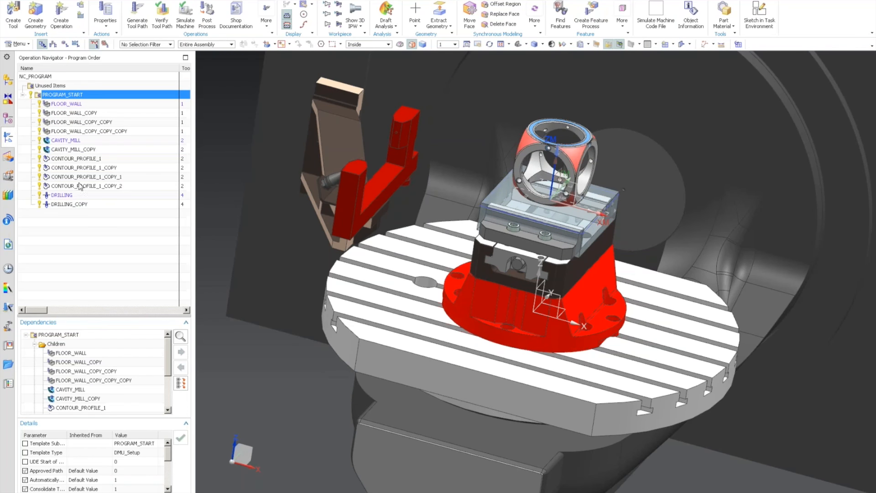
{"action": "key", "text": "ctrl+l"}
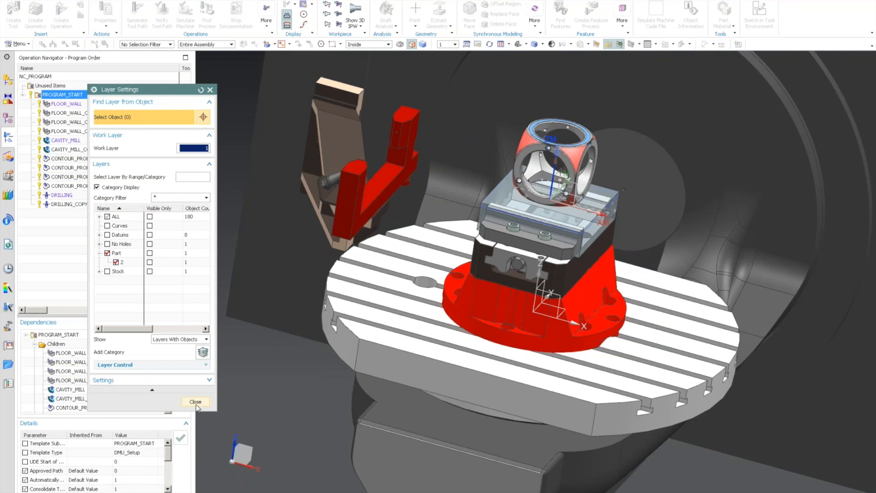
{"action": "left_click", "coordinate": [195, 401]}
Step: Edit the PART setup component in the machine tool setup and assign the displayed part body as its geometry
{"action": "left_click", "coordinate": [6, 158]}
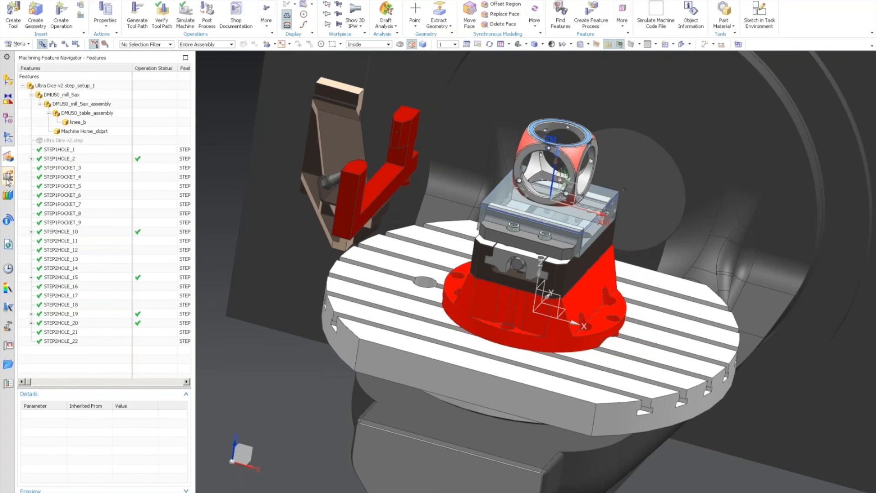
{"action": "left_click", "coordinate": [7, 178]}
{"action": "double_click", "coordinate": [80, 134]}
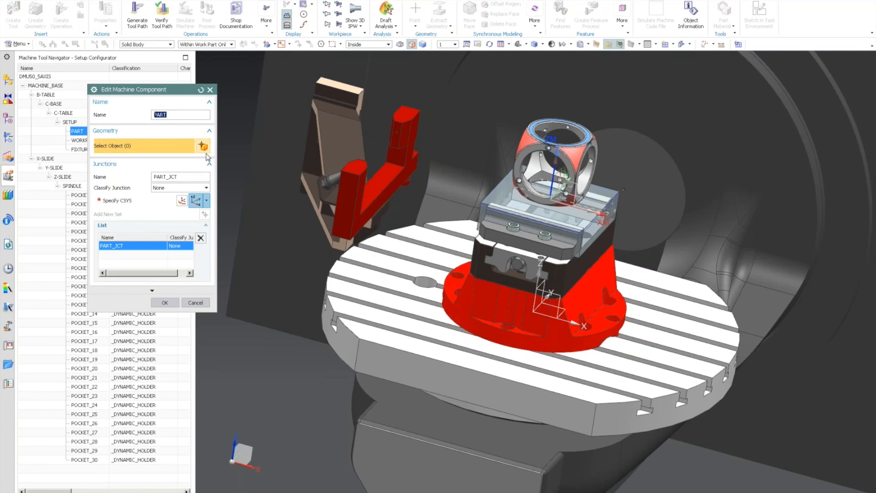
{"action": "middle_click_drag", "start_coordinate": [593, 196], "coordinate": [543, 195]}
{"action": "scroll", "coordinate": [543, 195], "scroll_direction": "up", "scroll_amount": 1}
{"action": "left_click", "coordinate": [542, 195]}
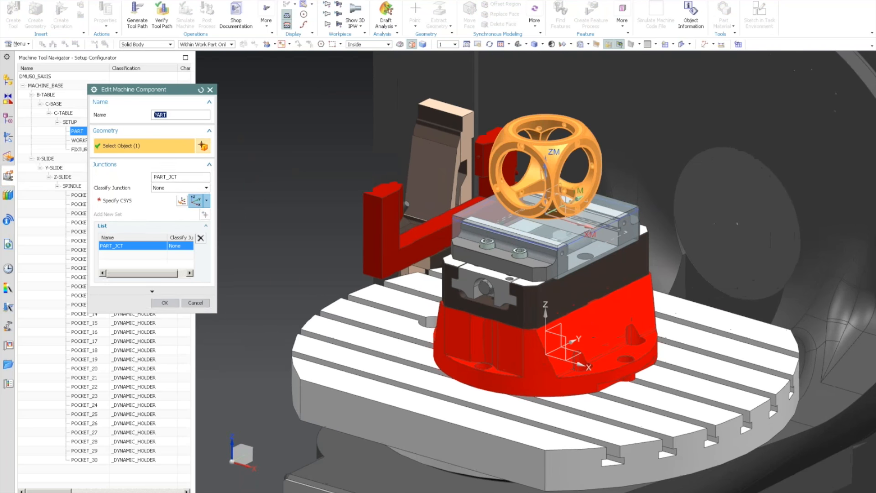
{"action": "left_click", "coordinate": [165, 303]}
Step: Simulate PROGRAM_START on the machine with 3D material removal at speeds 5 and 7, continuing past Z-axis limit violations until reset
{"action": "left_click", "coordinate": [9, 137]}
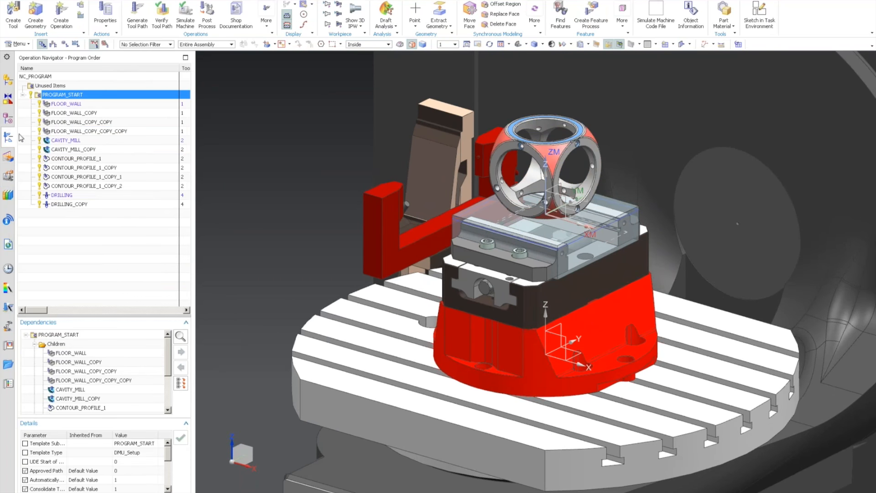
{"action": "left_click", "coordinate": [184, 23]}
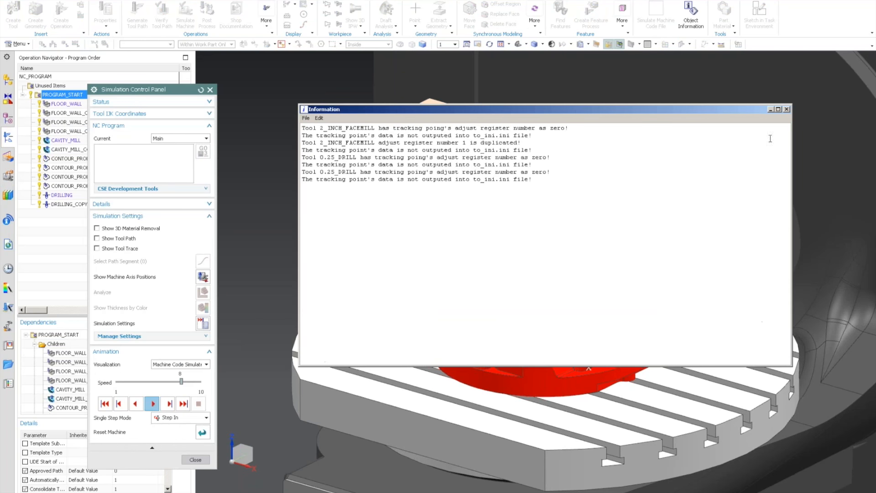
{"action": "left_click", "coordinate": [786, 109]}
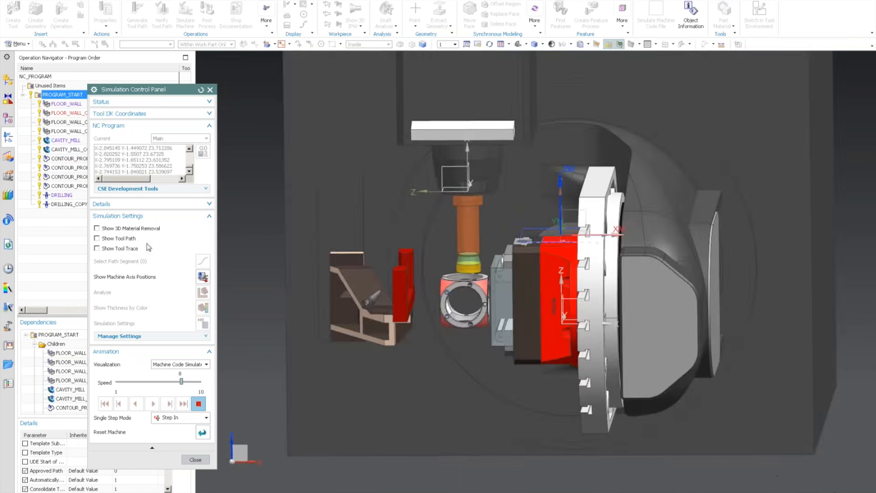
{"action": "left_click", "coordinate": [123, 229]}
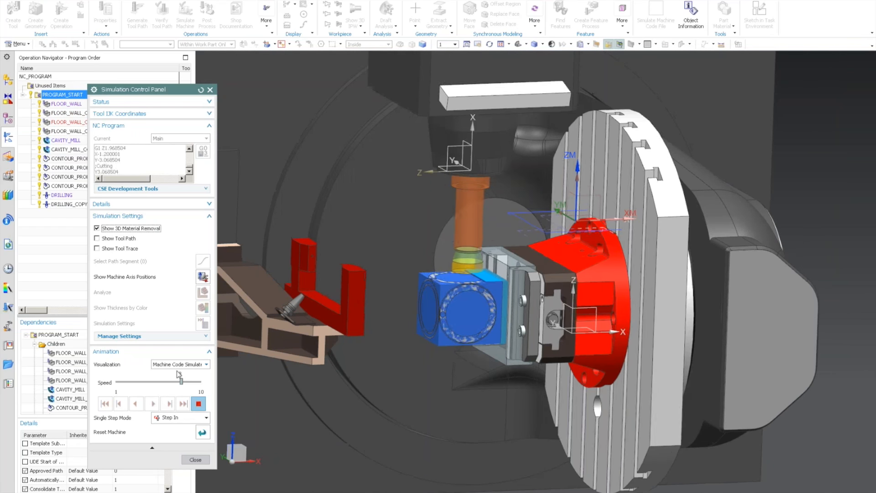
{"action": "left_click_drag", "start_coordinate": [181, 382], "coordinate": [153, 382]}
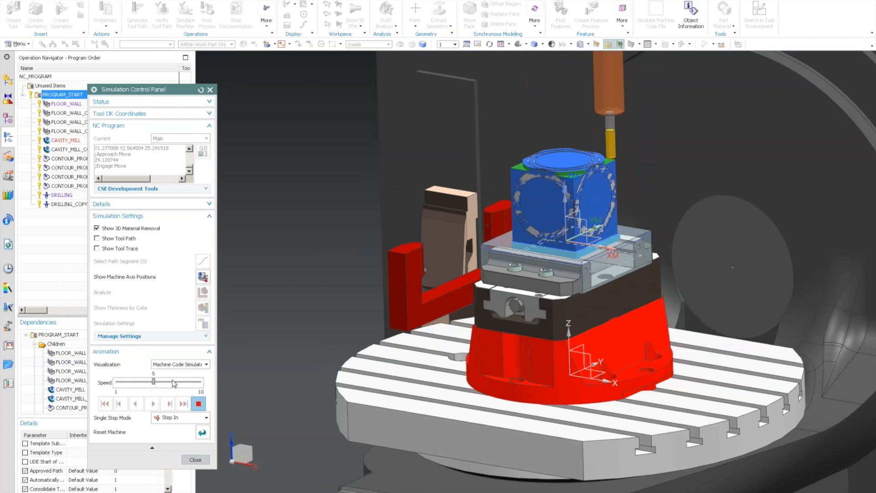
{"action": "left_click_drag", "start_coordinate": [154, 382], "coordinate": [169, 382]}
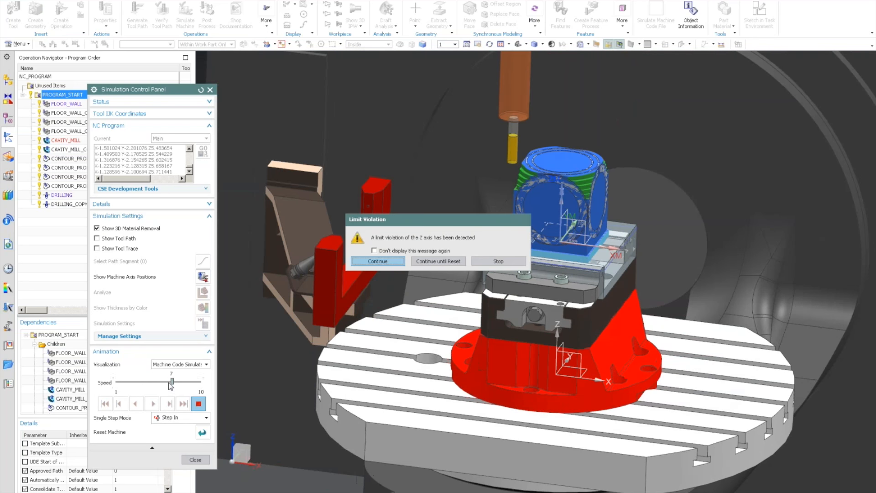
{"action": "left_click", "coordinate": [428, 262]}
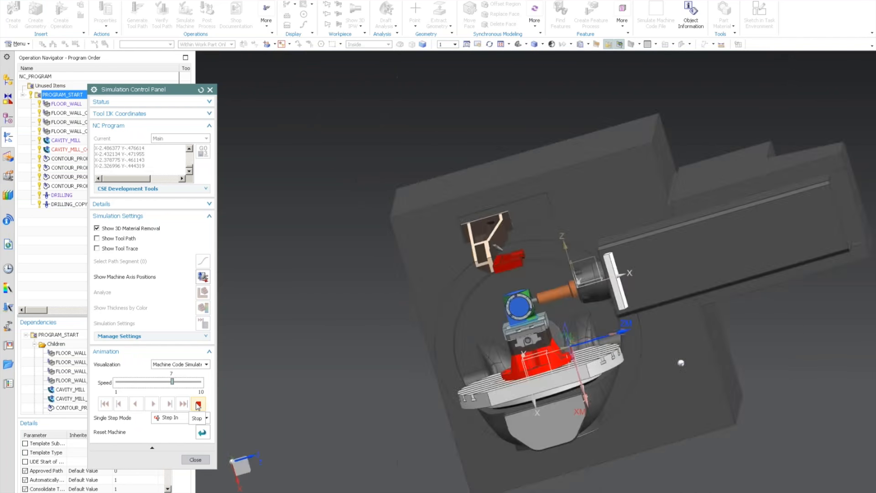
Step: Follow the contour profile operations in the simulation, continuing past tool holder collisions until reset, and close the simulation
{"action": "key", "text": "ctrl+alt+f"}
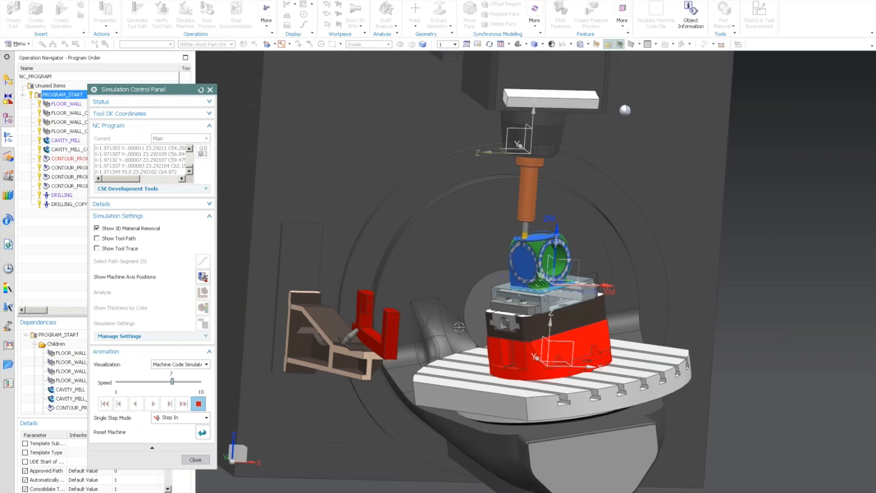
{"action": "scroll", "coordinate": [414, 343], "scroll_direction": "up", "scroll_amount": 3}
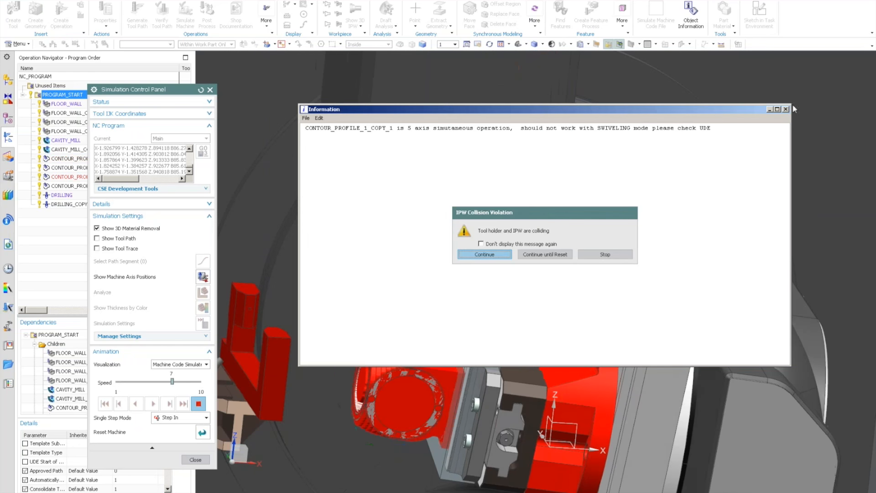
{"action": "left_click", "coordinate": [785, 109]}
{"action": "left_click", "coordinate": [545, 255]}
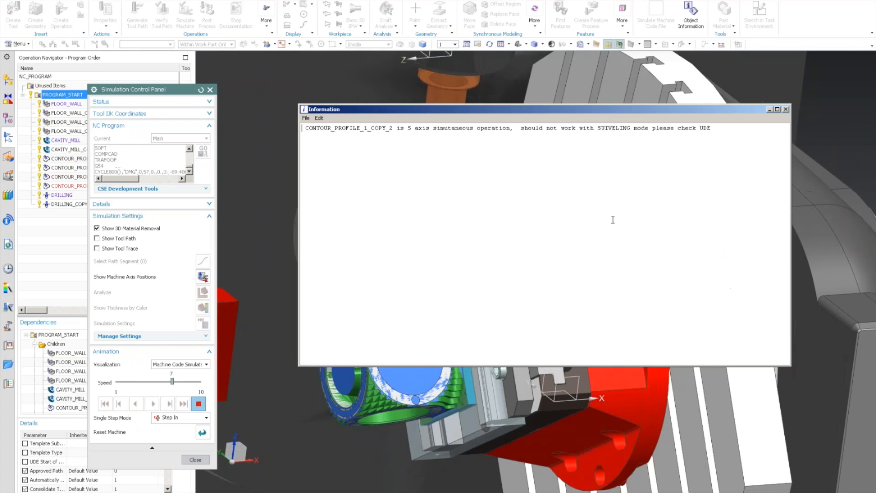
{"action": "left_click", "coordinate": [786, 110]}
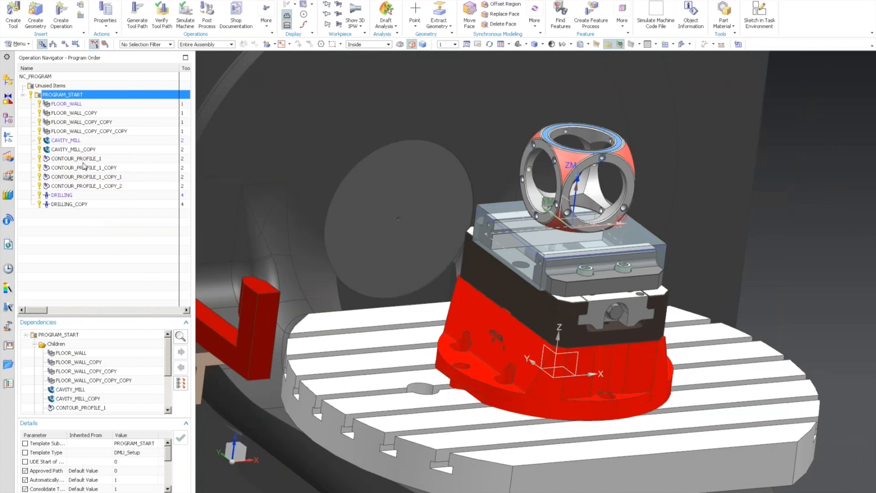
Step: Add an active Sinumerik 840D user-defined event with TRAORI transformation and Rotary Axes definition to all four CONTOUR_PROFILE operations
{"action": "left_click", "coordinate": [73, 158]}
{"action": "left_click", "coordinate": [90, 185], "text": "shift"}
{"action": "right_click", "coordinate": [90, 186]}
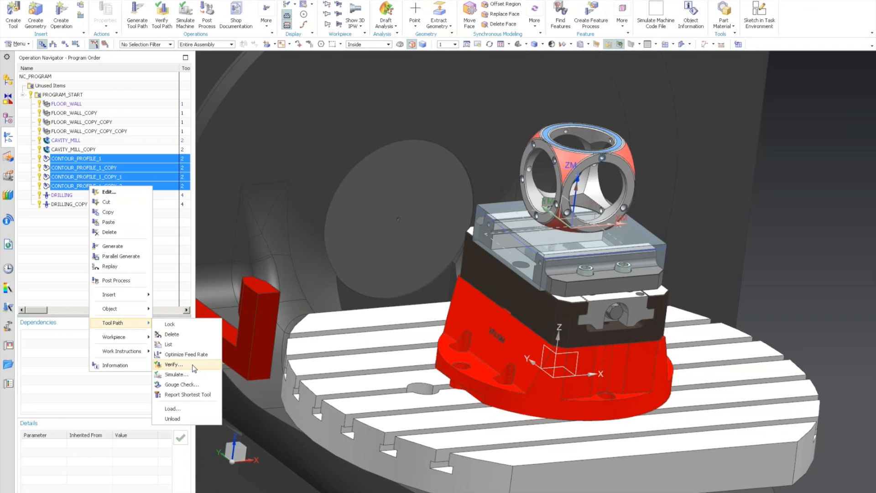
{"action": "mouse_move", "coordinate": [141, 311]}
{"action": "left_click", "coordinate": [207, 445]}
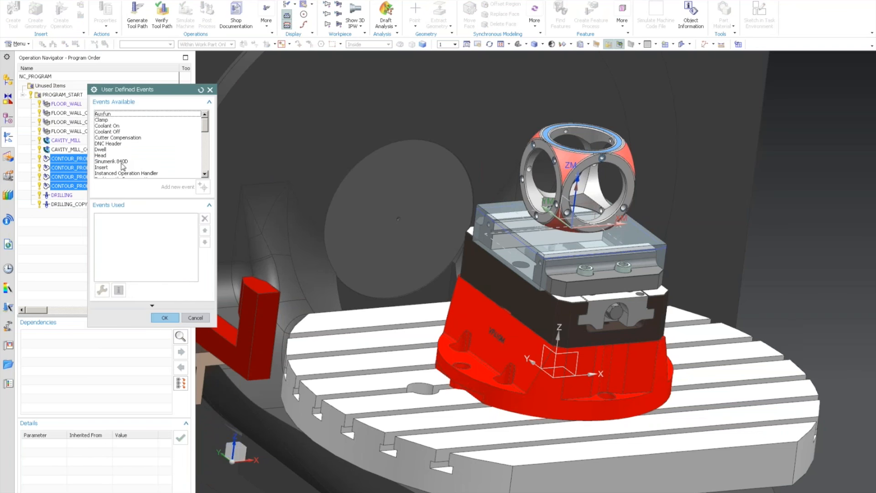
{"action": "left_click", "coordinate": [122, 161]}
{"action": "left_click", "coordinate": [203, 188]}
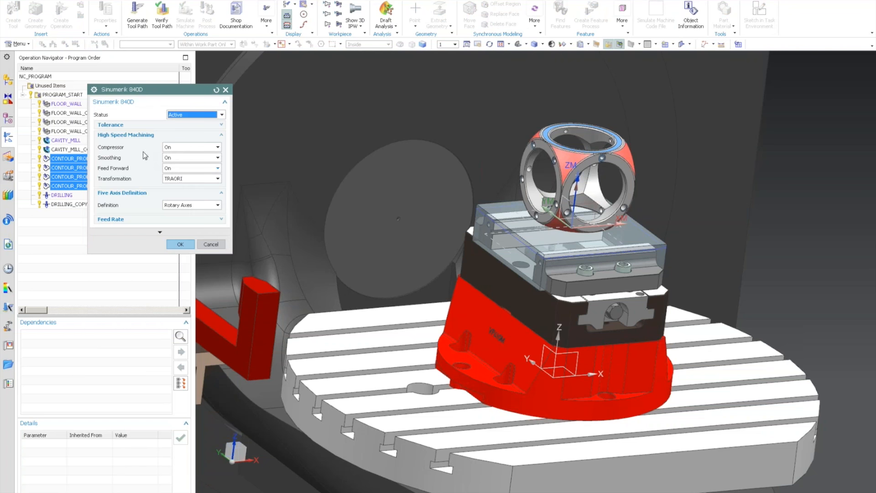
{"action": "left_click", "coordinate": [179, 243]}
{"action": "left_click", "coordinate": [166, 318]}
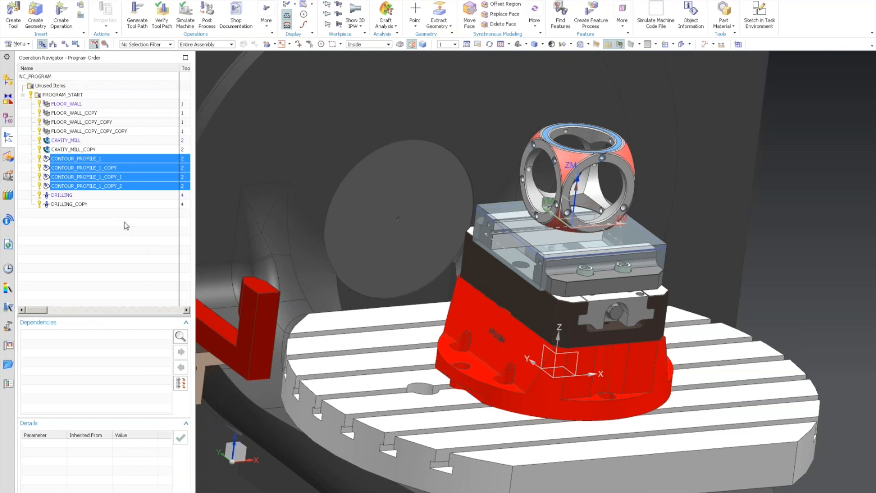
Step: Start a machine simulation of the four CONTOUR_PROFILE operations and change the In Process Workpiece option in its simulation settings
{"action": "left_click", "coordinate": [185, 16]}
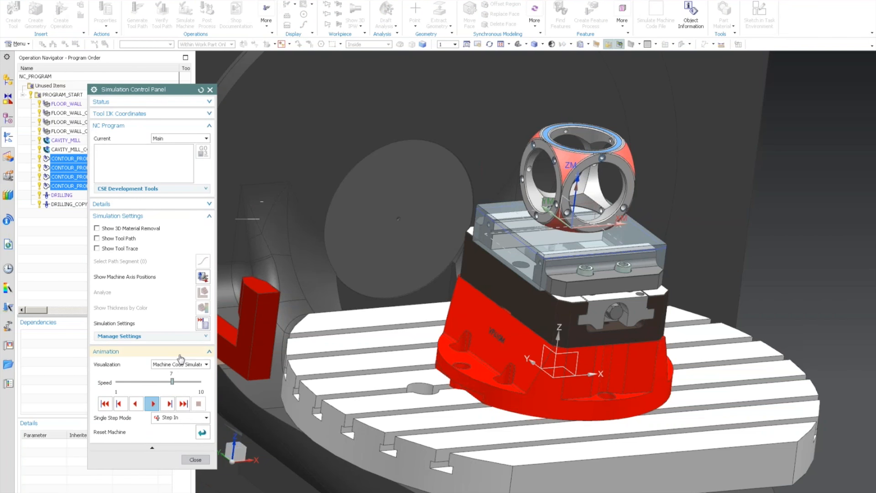
{"action": "left_click", "coordinate": [202, 323]}
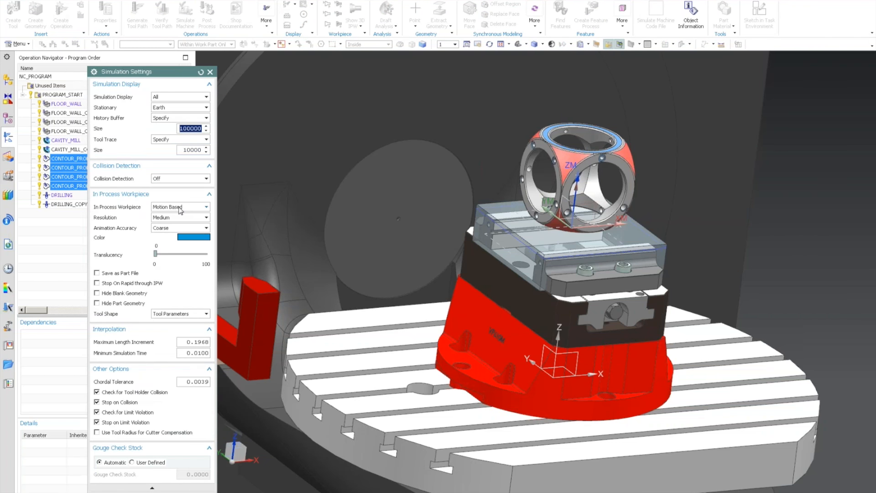
{"action": "left_click", "coordinate": [180, 208]}
{"action": "left_click", "coordinate": [175, 215]}
{"action": "left_click", "coordinate": [166, 394]}
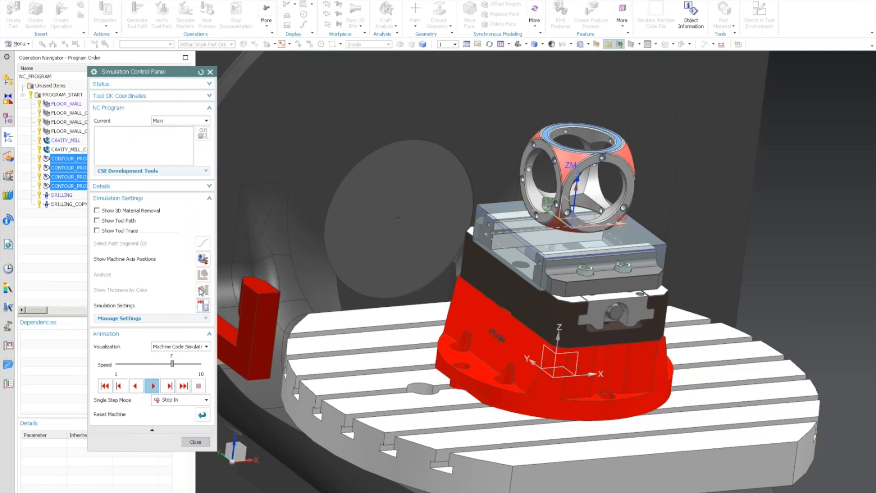
Step: Run the contour profile simulation at speed 5 through the end of the program and close the simulation
{"action": "left_click_drag", "start_coordinate": [172, 363], "coordinate": [153, 364]}
{"action": "left_click", "coordinate": [153, 385]}
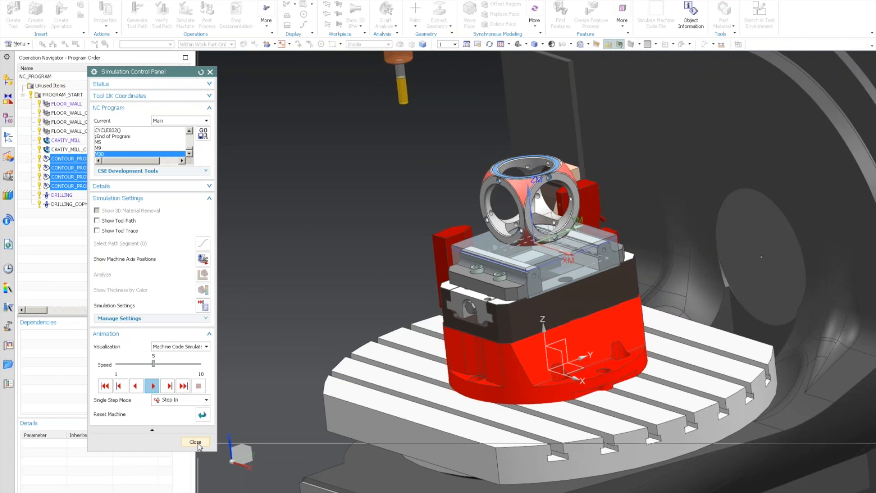
{"action": "left_click", "coordinate": [195, 442]}
{"action": "left_click", "coordinate": [125, 234]}
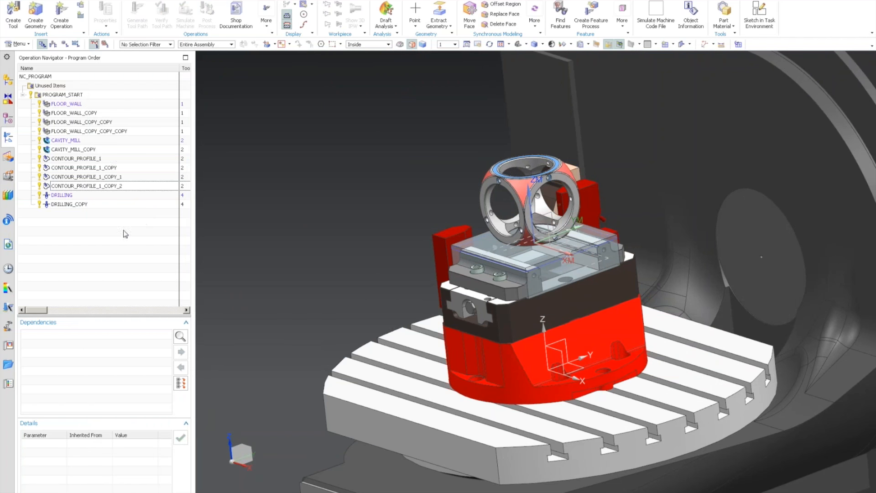
Step: Open the CAVITY_MILL operation and replay its tool path
{"action": "left_click", "coordinate": [72, 140]}
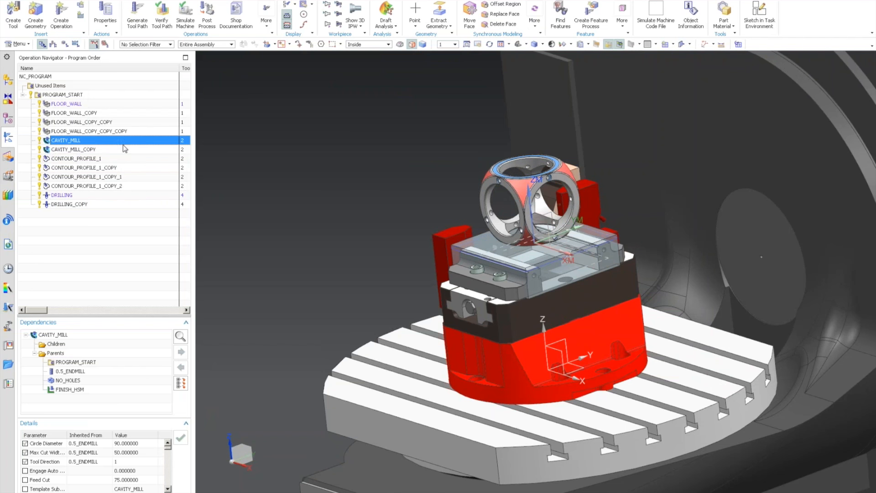
{"action": "double_click", "coordinate": [84, 141]}
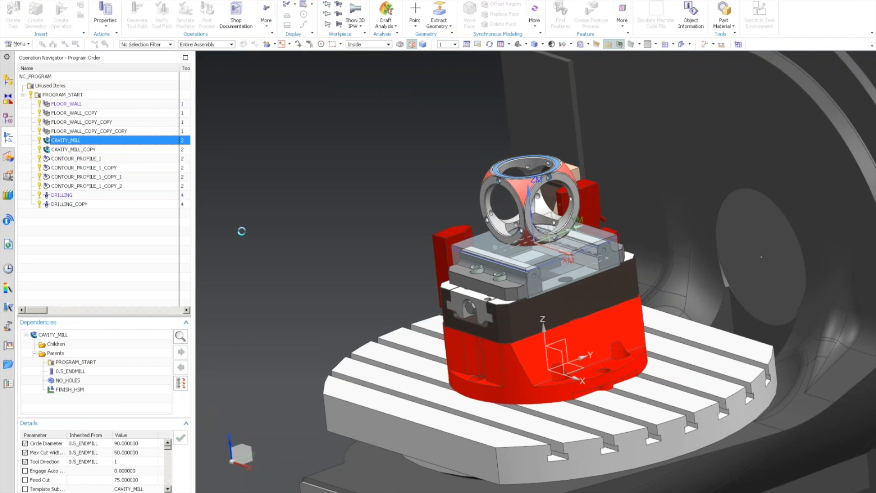
{"action": "middle_click_drag", "start_coordinate": [246, 235], "coordinate": [250, 242]}
{"action": "left_click", "coordinate": [184, 206]}
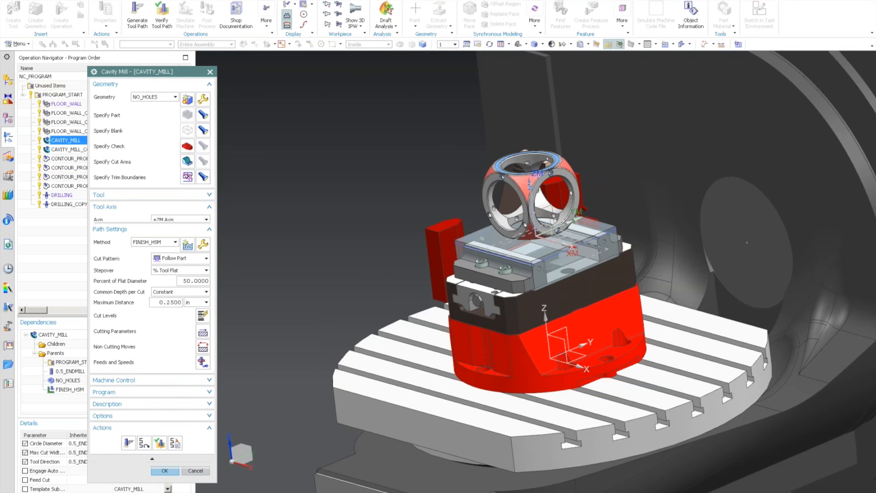
{"action": "left_click", "coordinate": [144, 449]}
{"action": "middle_click_drag", "start_coordinate": [276, 320], "coordinate": [291, 458]}
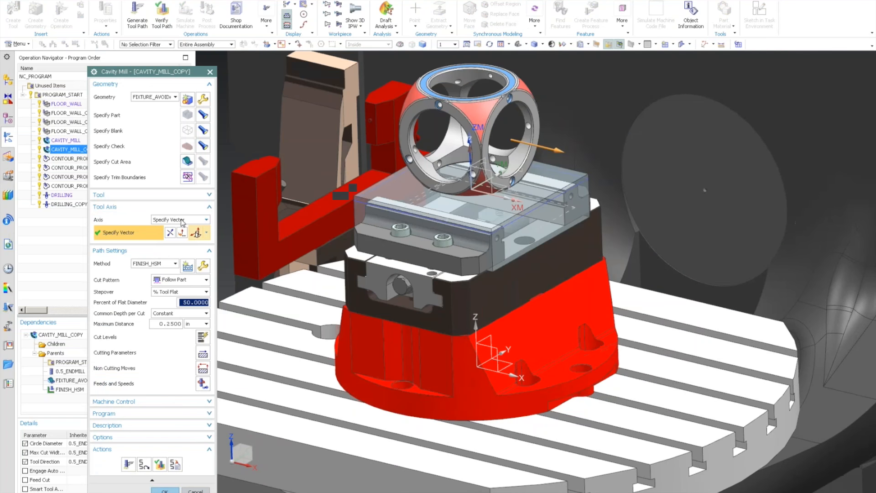
Step: Change the tool axis of CAVITY_MILL_COPY to Dynamic and tilt the tool upward to a B-axis position of 60 degrees
{"action": "left_click", "coordinate": [182, 220]}
{"action": "left_click", "coordinate": [172, 240]}
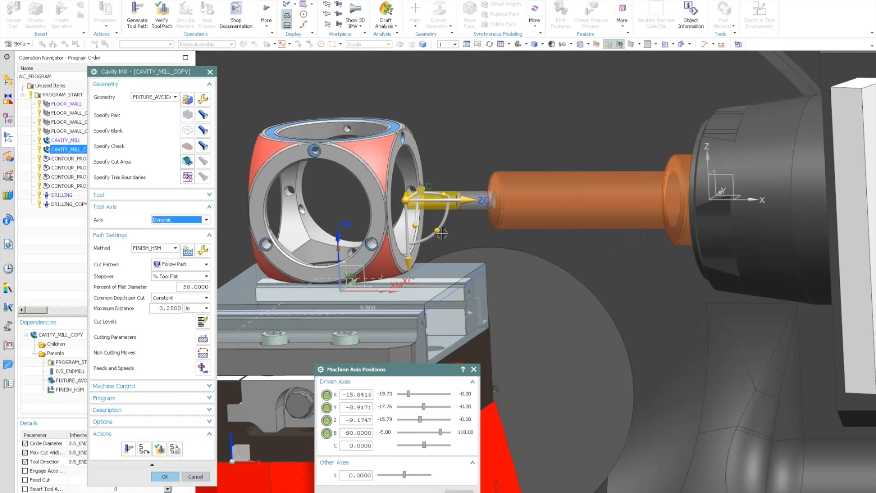
{"action": "left_click_drag", "start_coordinate": [441, 233], "coordinate": [448, 212]}
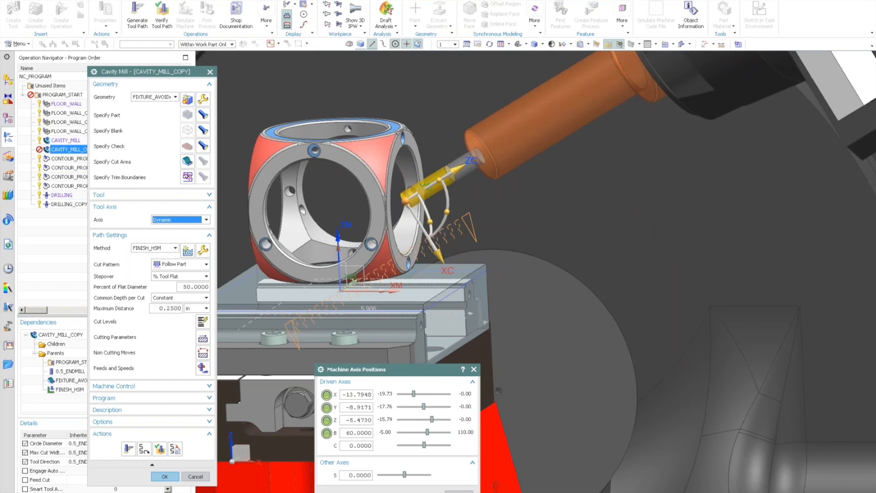
{"action": "middle_click_drag", "start_coordinate": [448, 211], "coordinate": [315, 246]}
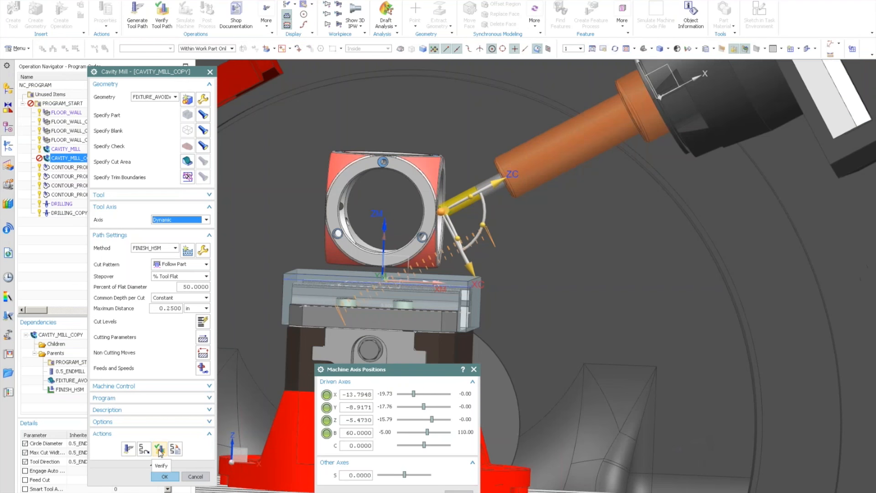
Step: Generate the CAVITY_MILL_COPY tool path with the tilted tool axis, replay and inspect it around the part, and accept the operation
{"action": "left_click", "coordinate": [159, 448]}
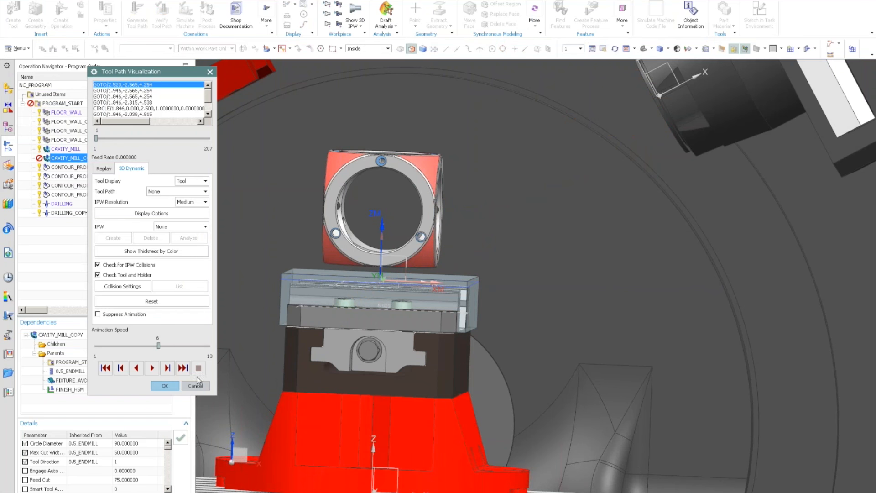
{"action": "left_click", "coordinate": [165, 386]}
{"action": "left_click", "coordinate": [128, 450]}
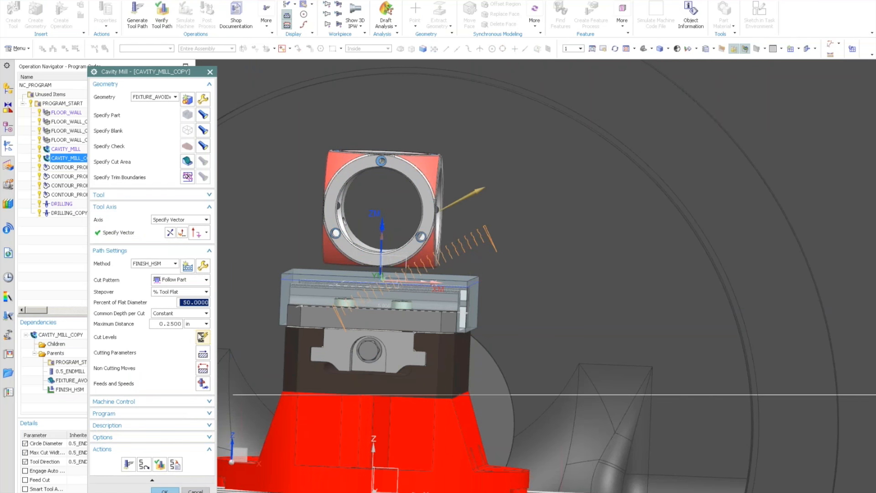
{"action": "left_click", "coordinate": [143, 464]}
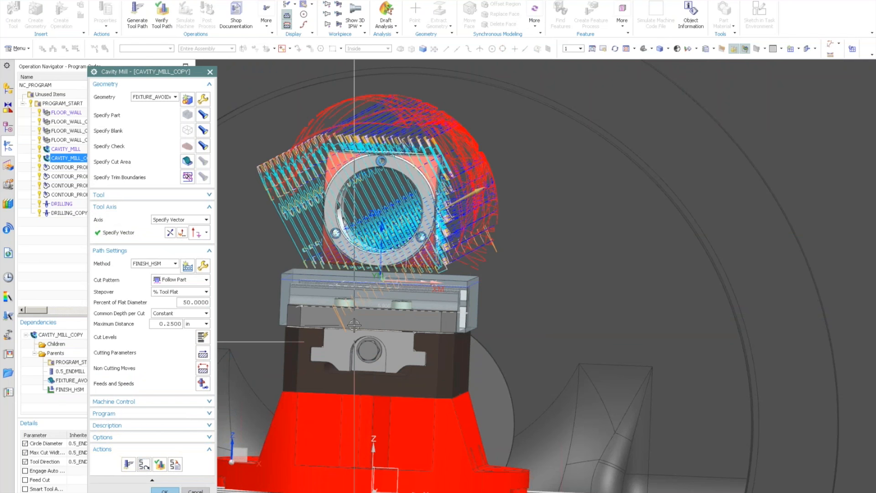
{"action": "mouse_move", "coordinate": [345, 304]}
{"action": "middle_mouse_down"}
{"action": "mouse_move", "coordinate": [354, 326]}
{"action": "mouse_move", "coordinate": [366, 118]}
{"action": "mouse_move", "coordinate": [479, 235]}
{"action": "mouse_move", "coordinate": [411, 144]}
{"action": "mouse_move", "coordinate": [440, 259]}
{"action": "mouse_move", "coordinate": [556, 220]}
{"action": "middle_mouse_up"}
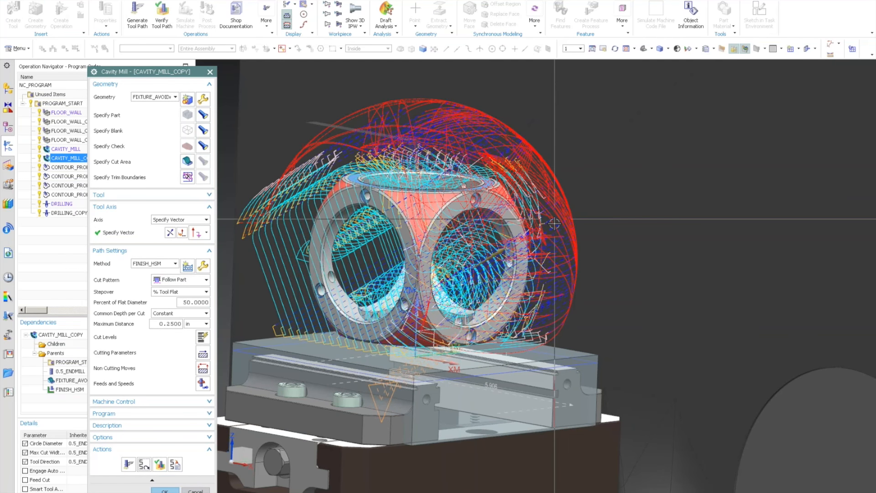
{"action": "key", "text": "F8"}
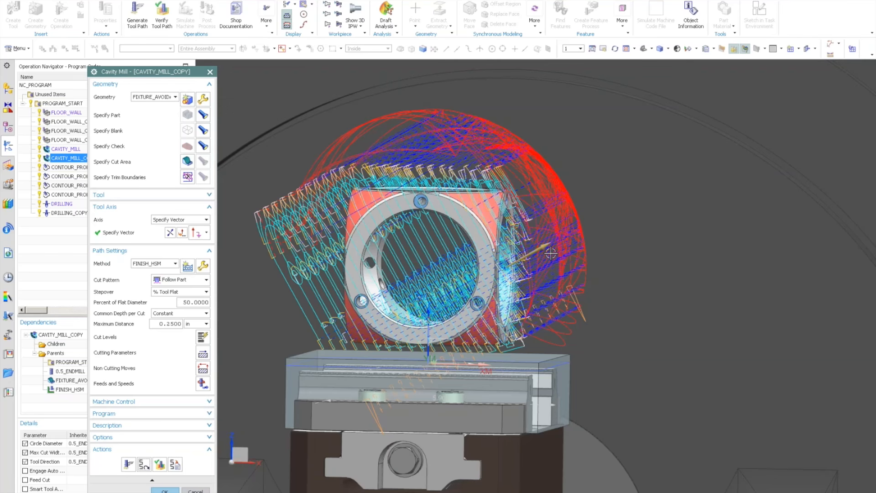
{"action": "key", "text": "F8"}
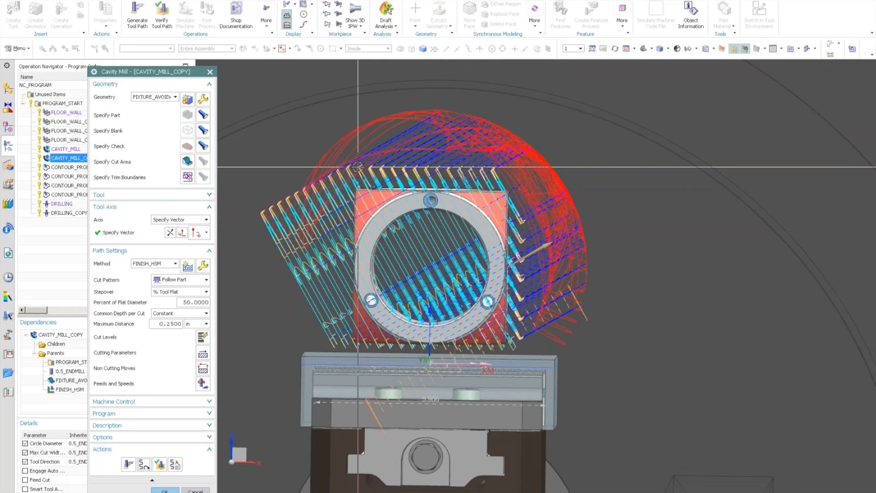
{"action": "left_click", "coordinate": [165, 491]}
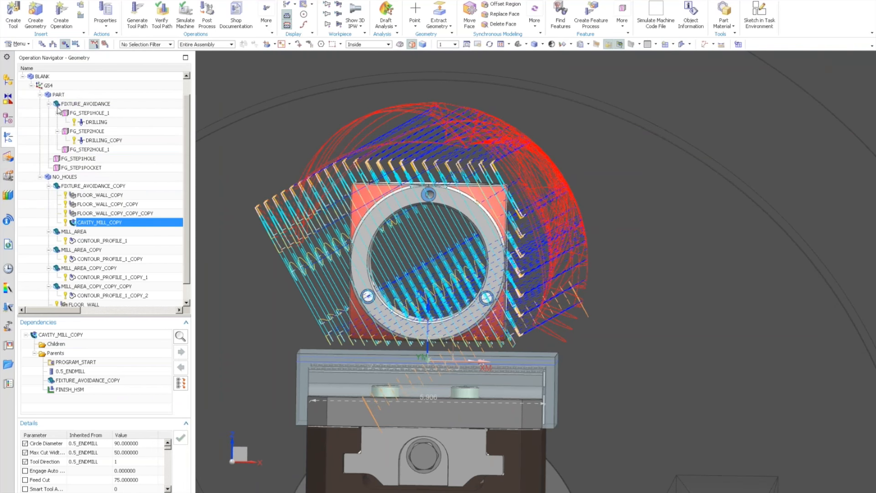
Step: Open the G54 machine coordinate system from the geometry listing and display its spherical clearance around the part
{"action": "left_click", "coordinate": [48, 86]}
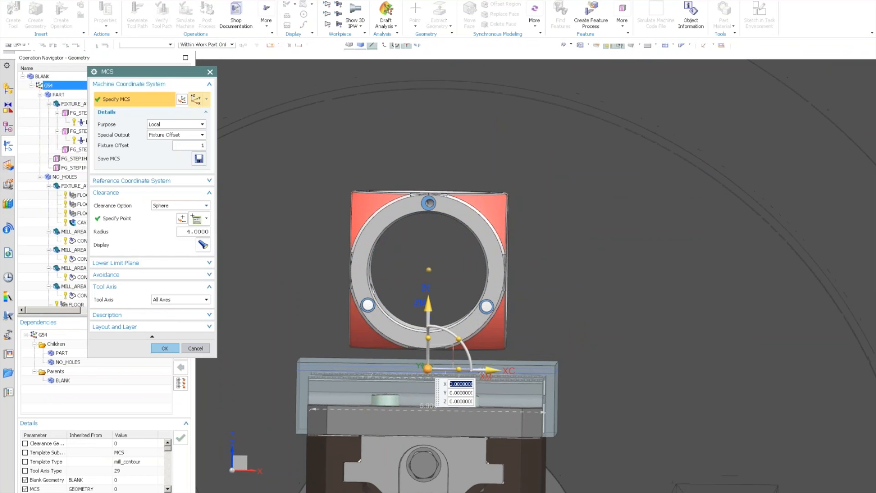
{"action": "key", "text": "Home"}
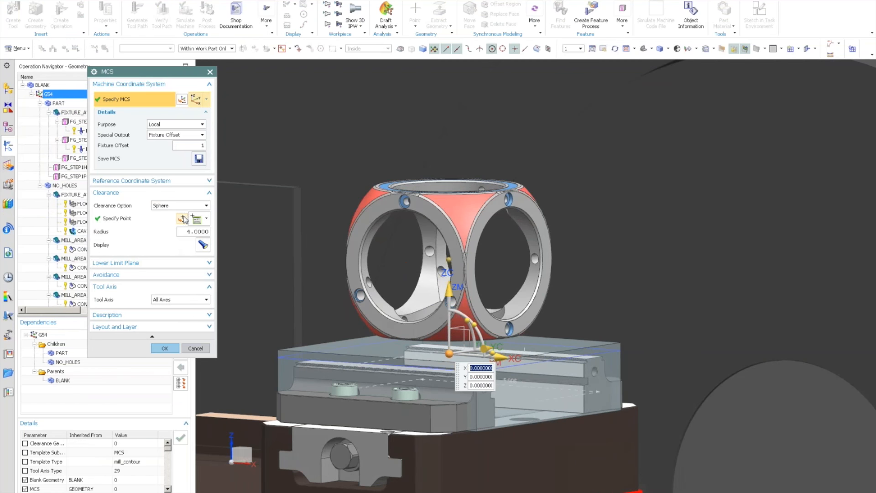
{"action": "left_click", "coordinate": [202, 246]}
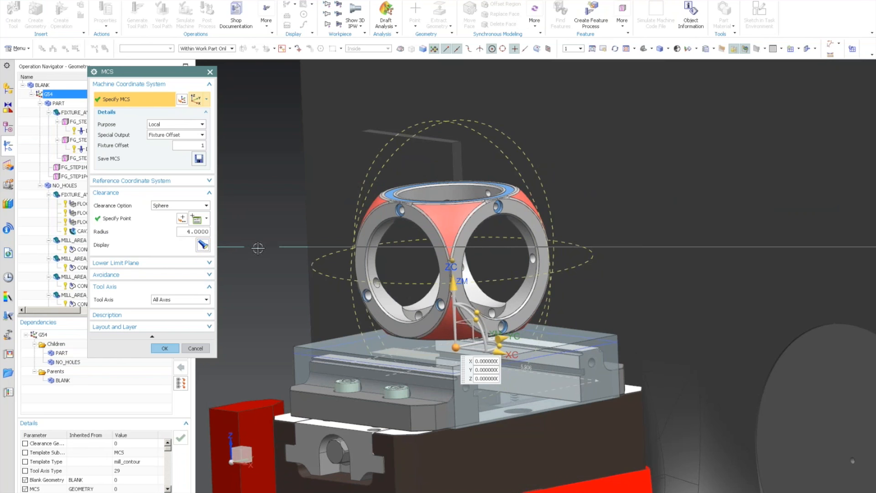
{"action": "middle_click_drag", "start_coordinate": [258, 242], "coordinate": [275, 246]}
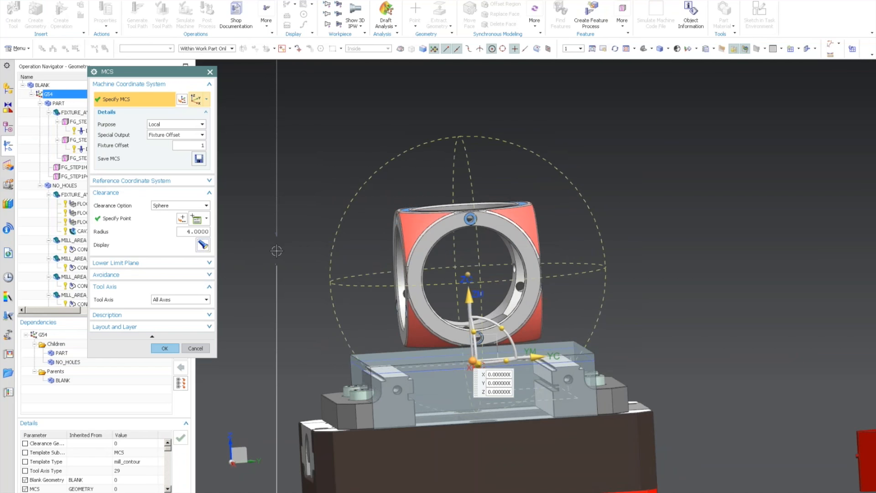
{"action": "middle_click_drag", "start_coordinate": [318, 217], "coordinate": [319, 273]}
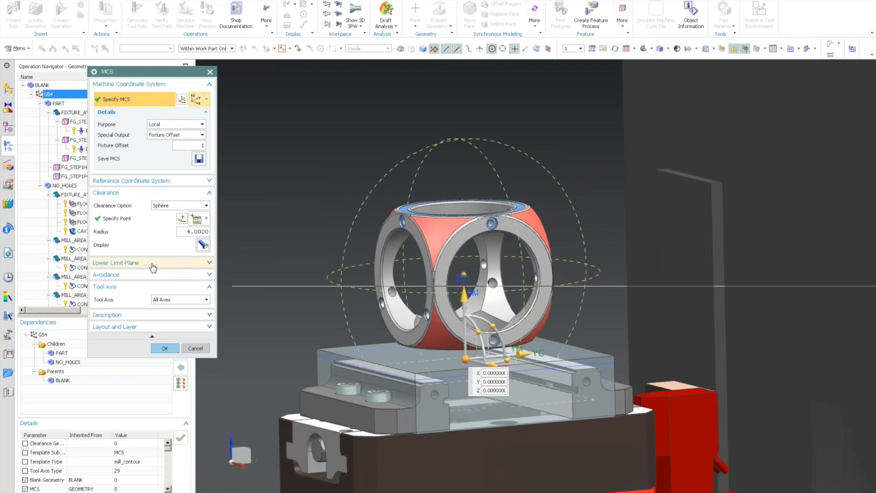
Step: Move the G54 machine coordinate system origin to the centre of the part's top ring and accept the change
{"action": "middle_click_drag", "start_coordinate": [274, 294], "coordinate": [357, 252]}
{"action": "middle_click", "coordinate": [322, 262]}
{"action": "scroll", "coordinate": [358, 252], "scroll_direction": "up", "scroll_amount": 3}
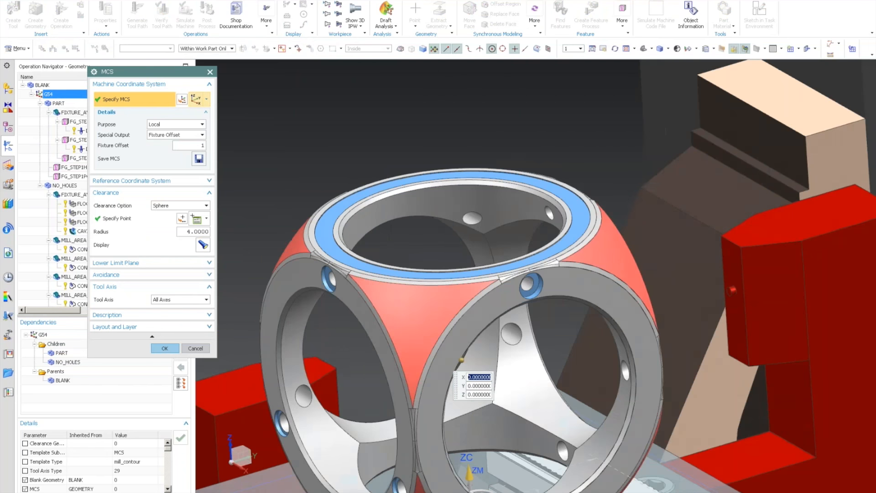
{"action": "left_click", "coordinate": [355, 202]}
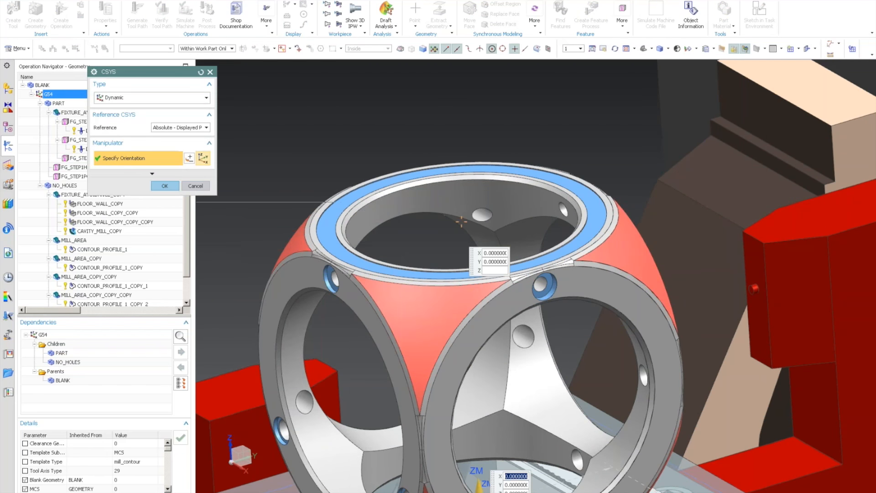
{"action": "scroll", "coordinate": [565, 214], "scroll_direction": "down", "scroll_amount": 3}
{"action": "left_click", "coordinate": [174, 188]}
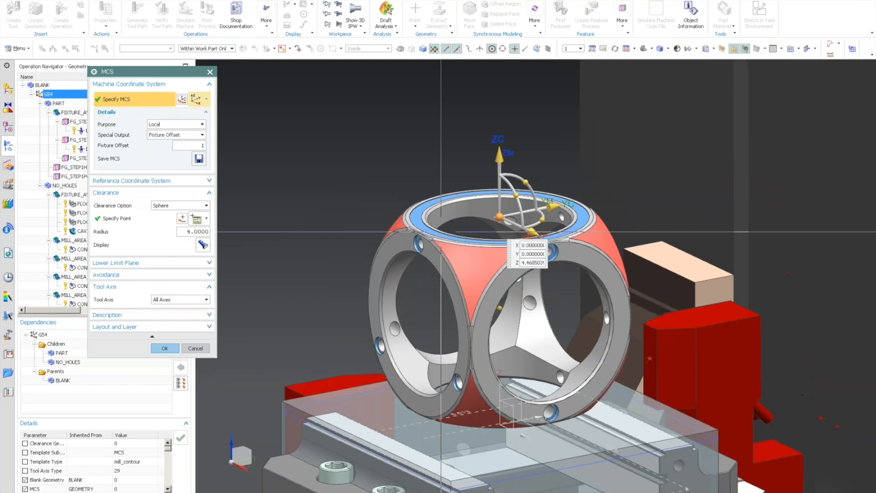
{"action": "middle_click_drag", "start_coordinate": [174, 188], "coordinate": [255, 301]}
{"action": "left_click", "coordinate": [165, 348]}
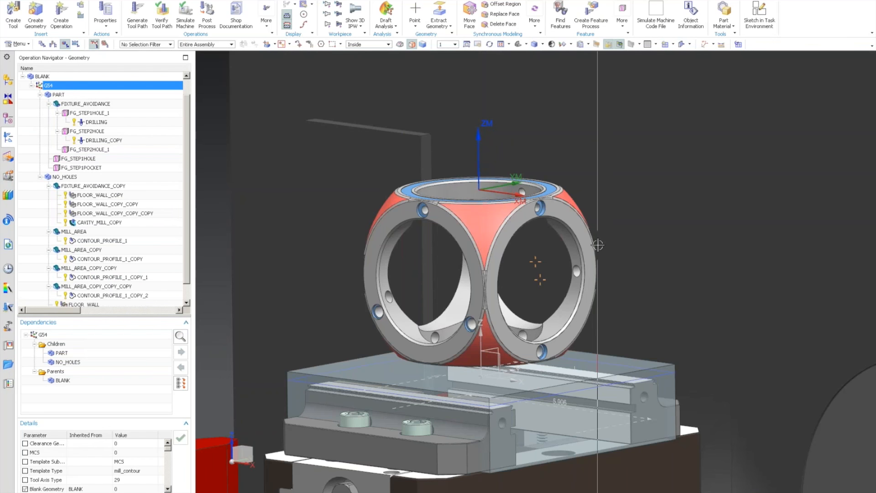
{"action": "scroll", "coordinate": [597, 246], "scroll_direction": "down", "scroll_amount": 1}
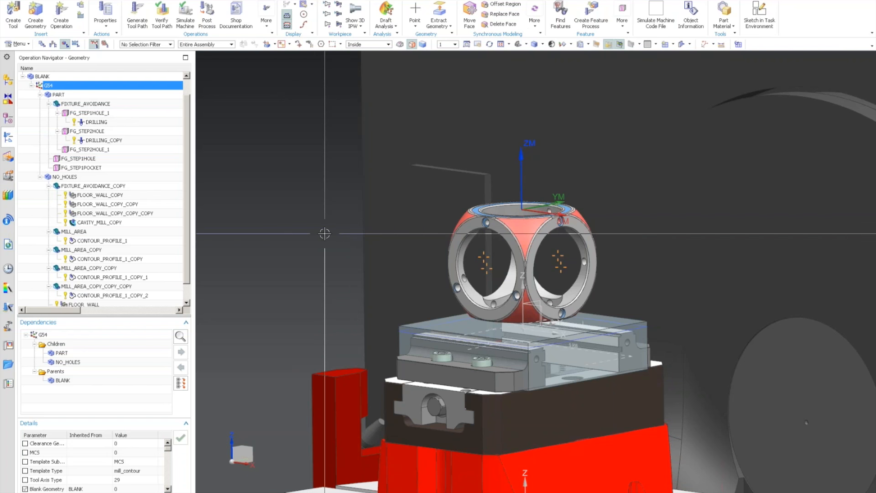
{"action": "middle_click_drag", "start_coordinate": [319, 234], "coordinate": [319, 244]}
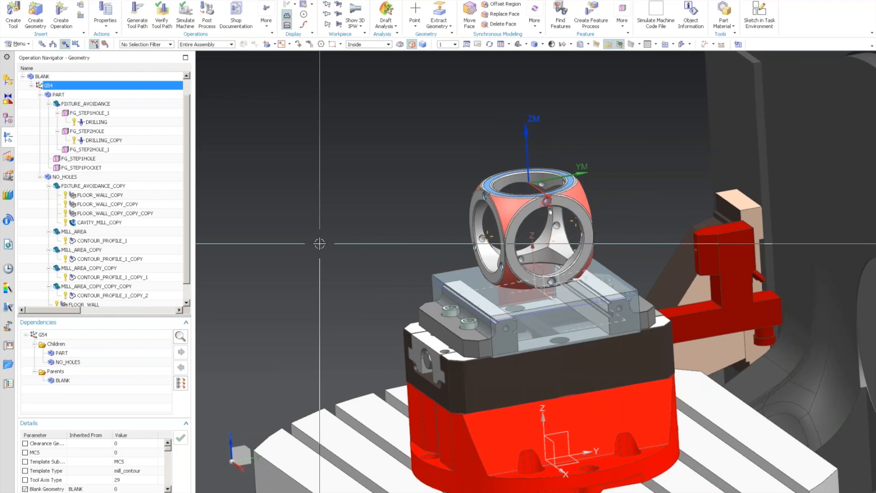
{"action": "middle_click_drag", "start_coordinate": [320, 244], "coordinate": [283, 183]}
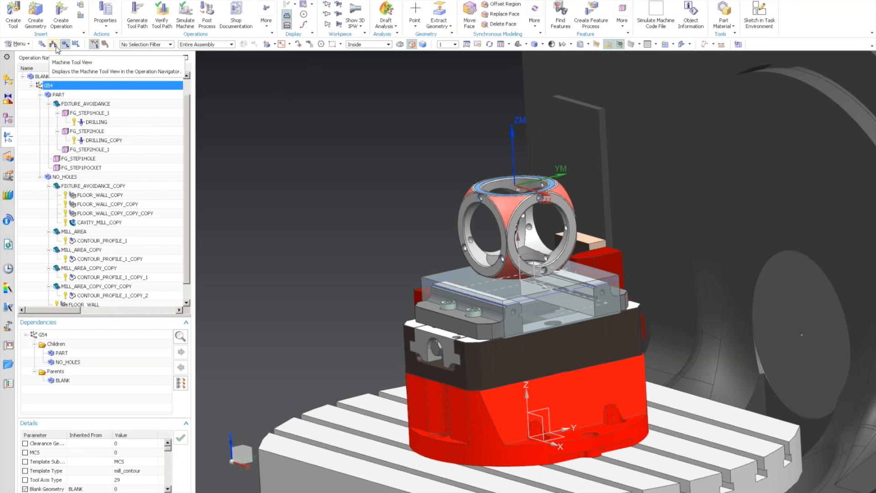
Step: List the operations by machine tool and start inserting a new operation under the 0.250_BALL_MILL tool in POCKET_08
{"action": "left_click", "coordinate": [58, 95]}
{"action": "left_click", "coordinate": [53, 45]}
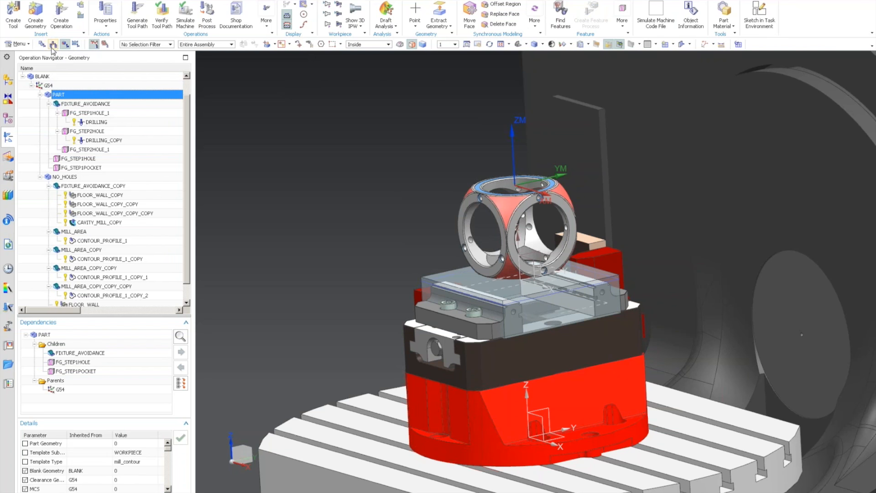
{"action": "scroll", "coordinate": [157, 194], "scroll_direction": "down", "scroll_amount": 4}
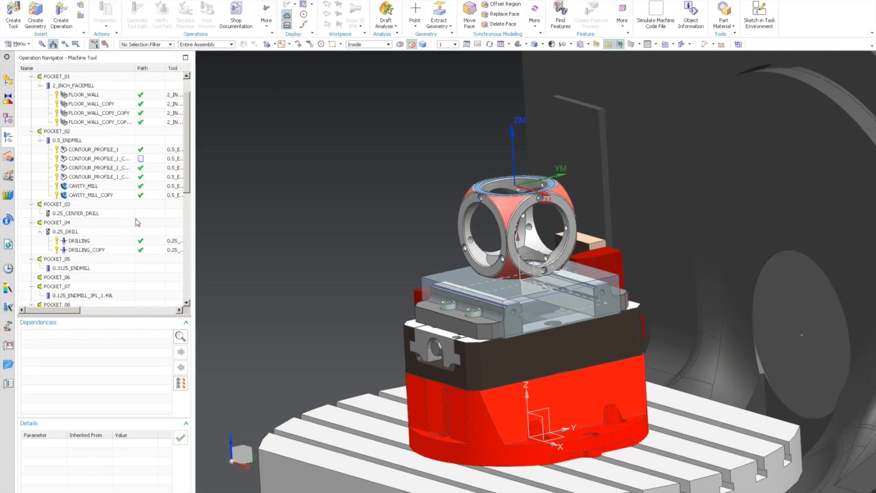
{"action": "scroll", "coordinate": [155, 209], "scroll_direction": "down", "scroll_amount": 1}
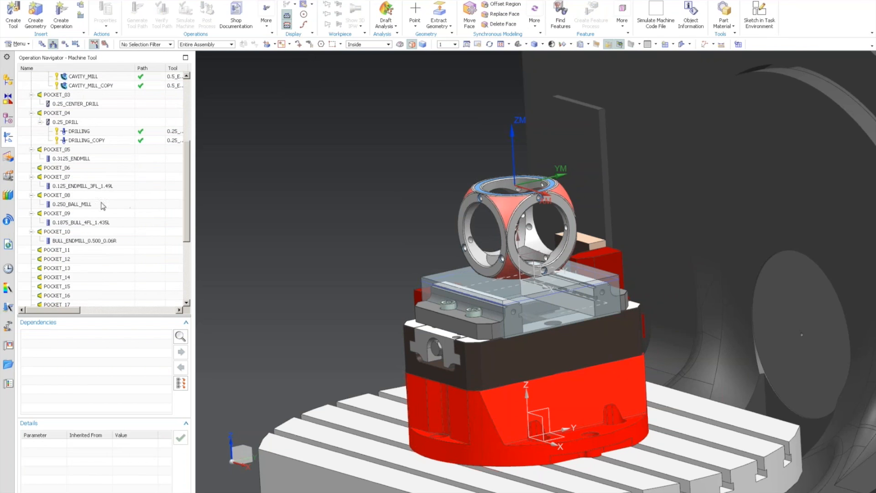
{"action": "left_click", "coordinate": [79, 206]}
{"action": "right_click", "coordinate": [79, 206]}
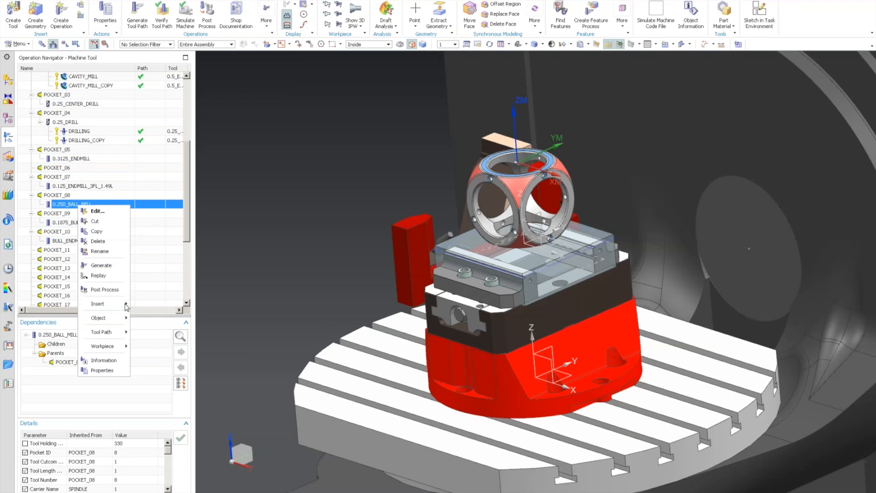
{"action": "mouse_move", "coordinate": [118, 304]}
{"action": "left_click", "coordinate": [172, 305]}
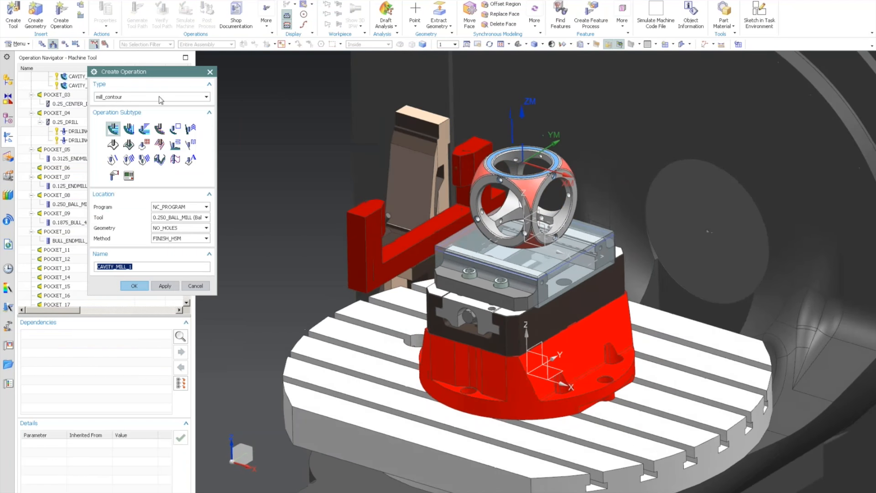
{"action": "left_click", "coordinate": [159, 97]}
{"action": "left_click", "coordinate": [160, 119]}
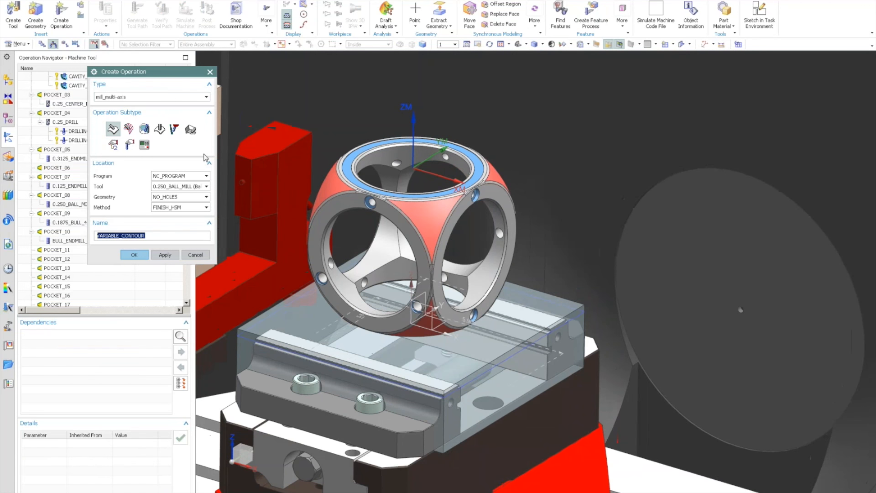
{"action": "left_click", "coordinate": [166, 97]}
{"action": "left_click", "coordinate": [157, 113]}
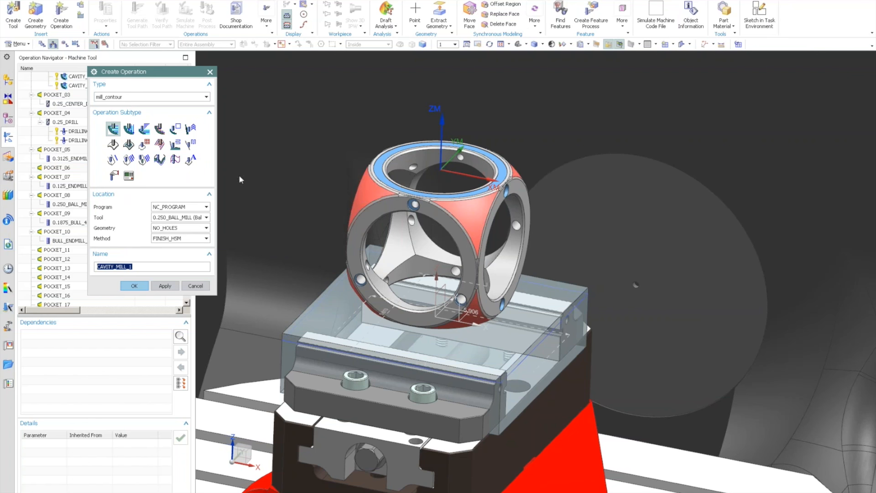
Step: Create a CONTOUR_AREA operation in PROGRAM_START using the PART geometry, with the front upper triangular corner face as its cut area
{"action": "left_click", "coordinate": [129, 145]}
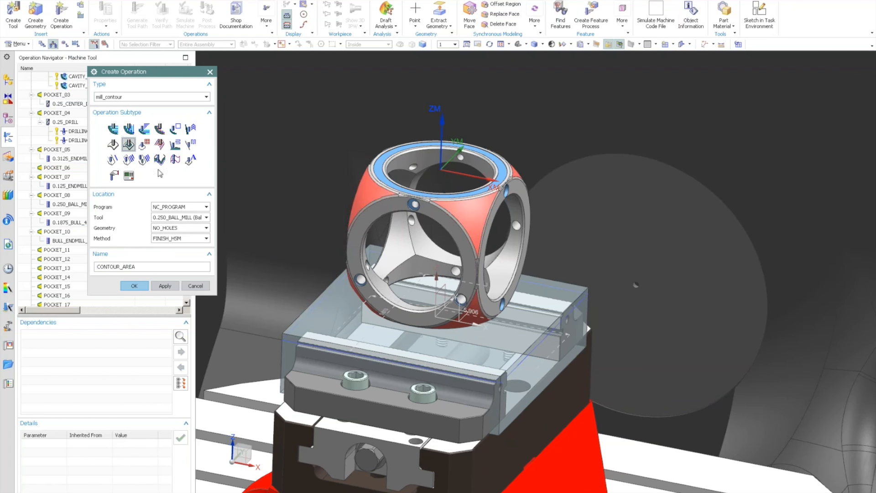
{"action": "left_click", "coordinate": [186, 208]}
{"action": "left_click", "coordinate": [182, 215]}
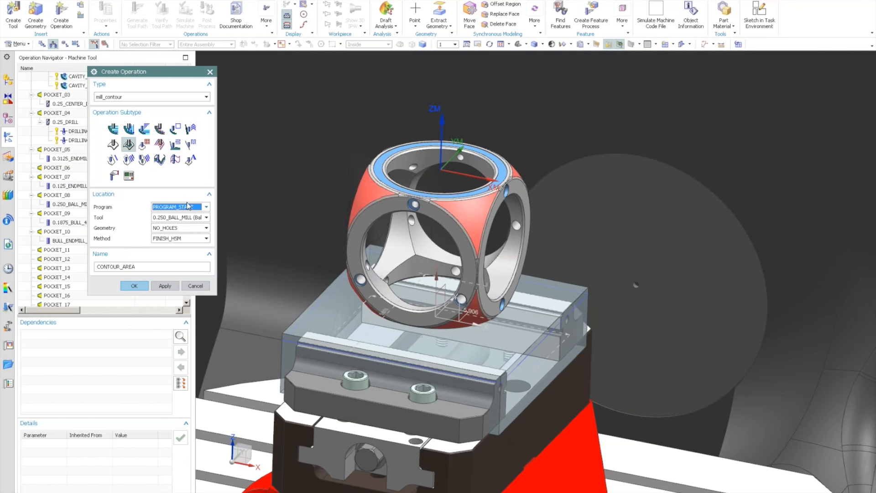
{"action": "left_click", "coordinate": [177, 231]}
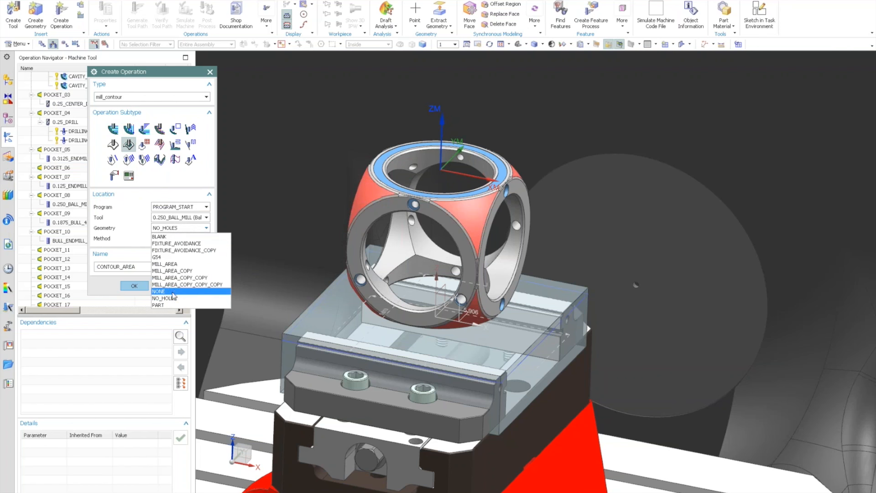
{"action": "left_click", "coordinate": [167, 304]}
{"action": "left_click", "coordinate": [135, 286]}
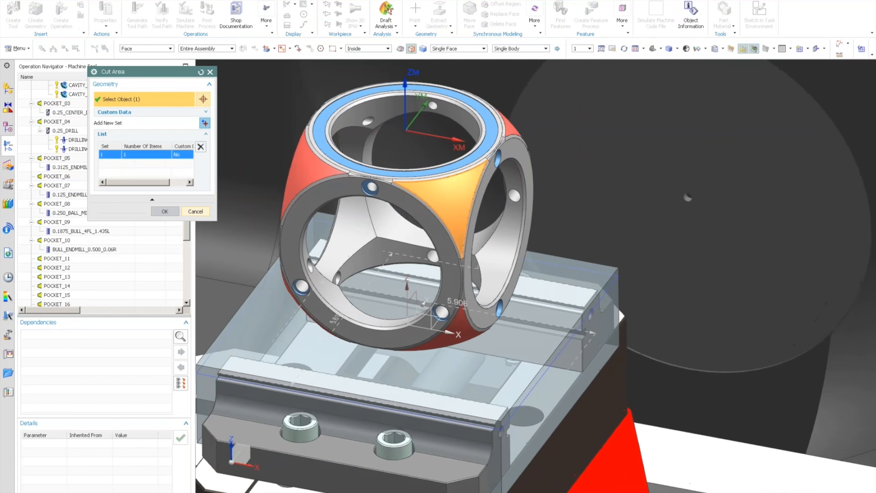
{"action": "left_click", "coordinate": [164, 211]}
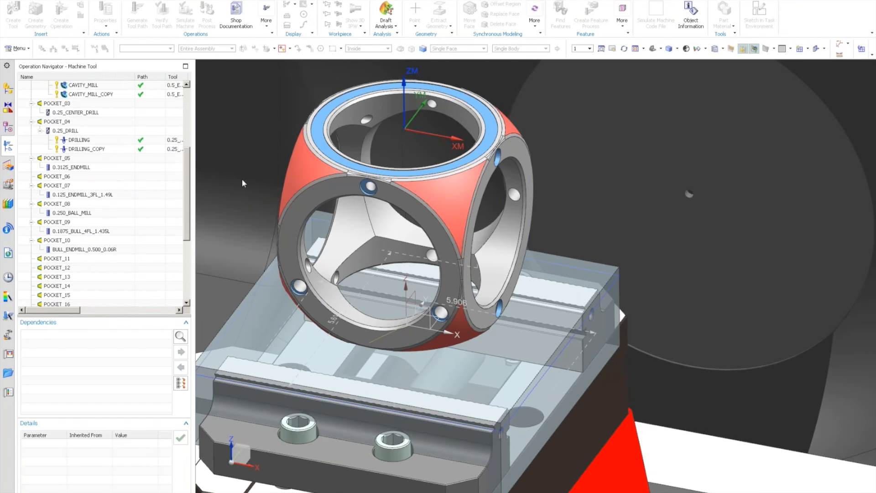
Step: Set the area milling drive to Follow Periphery with a constant 0.003 in stepover applied on the part
{"action": "left_click", "coordinate": [193, 158]}
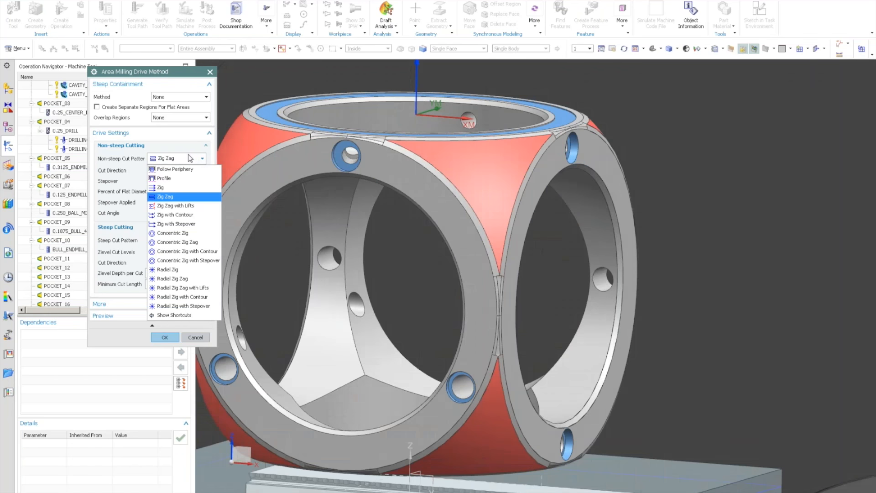
{"action": "left_click", "coordinate": [174, 169]}
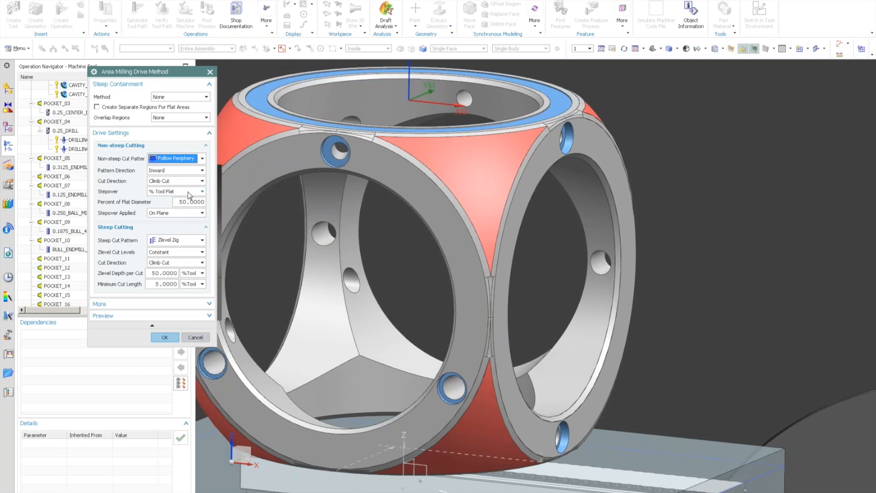
{"action": "mouse_move", "coordinate": [187, 184]}
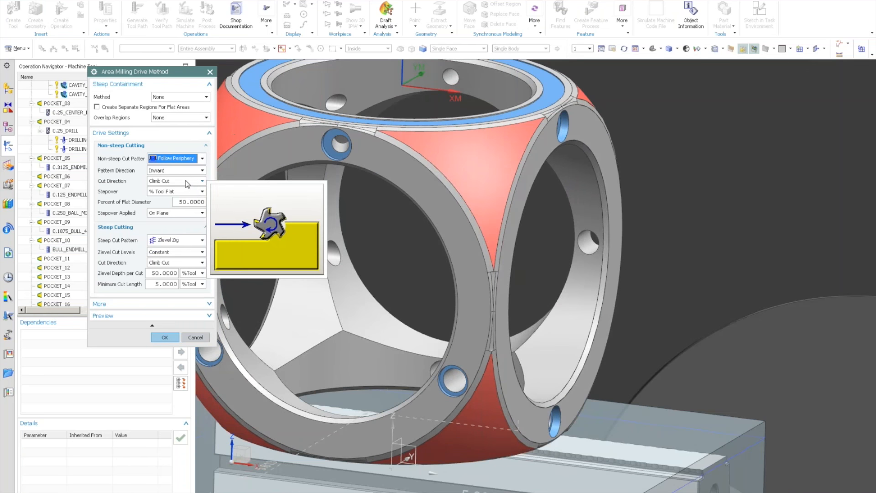
{"action": "left_click", "coordinate": [187, 191]}
{"action": "left_click", "coordinate": [181, 198]}
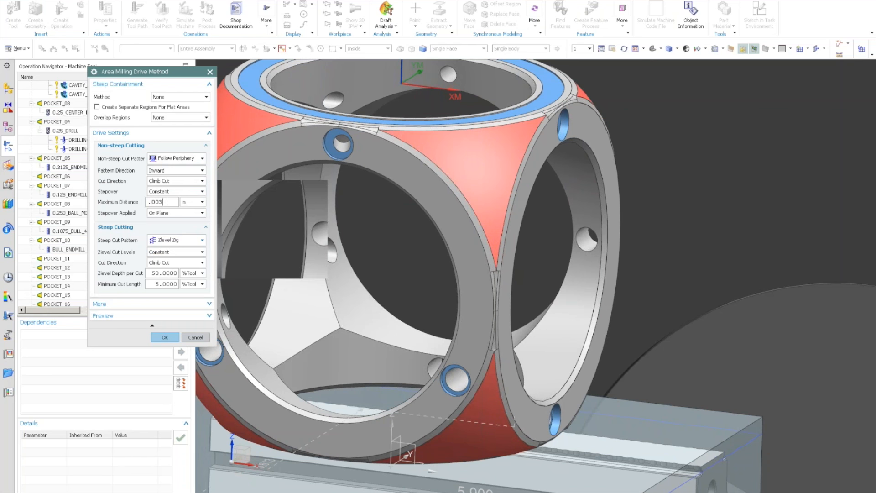
{"action": "left_click", "coordinate": [176, 212]}
{"action": "left_click", "coordinate": [177, 229]}
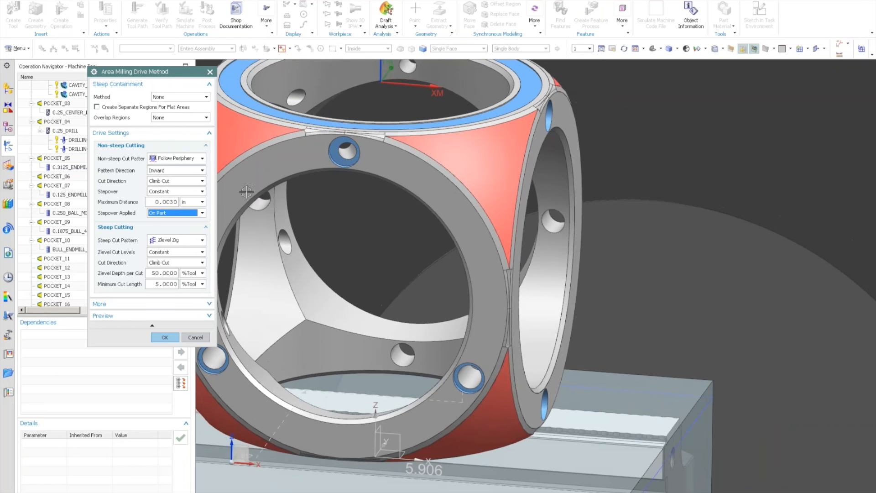
{"action": "left_click", "coordinate": [165, 338]}
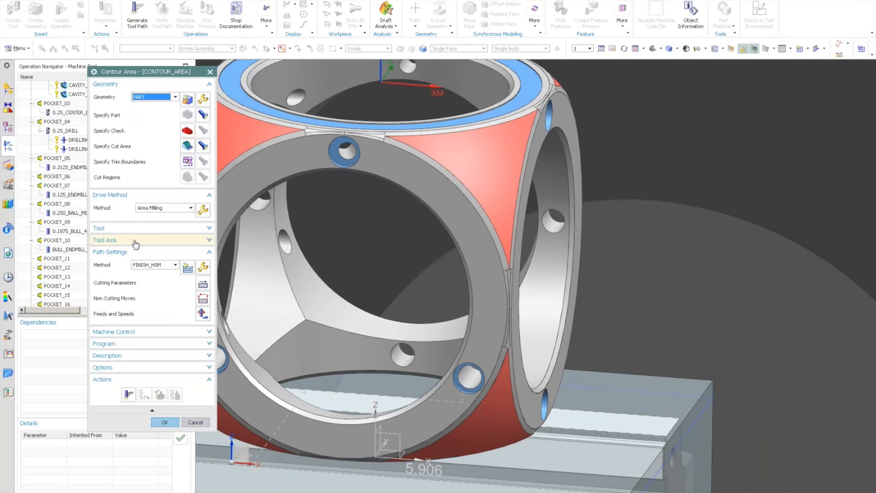
Step: Define the CONTOUR_AREA tool axis as an inferred vector from the triangular corner face being cut
{"action": "left_click", "coordinate": [104, 240]}
{"action": "left_click", "coordinate": [175, 253]}
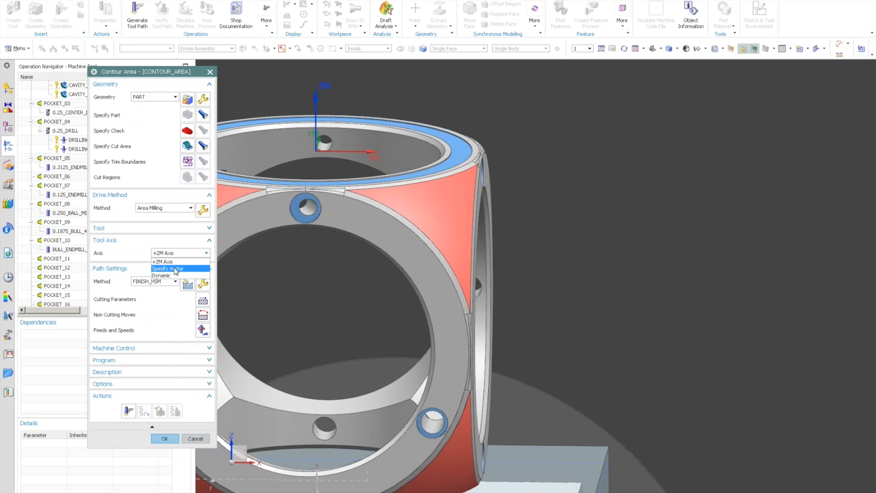
{"action": "left_click", "coordinate": [168, 268]}
{"action": "left_click", "coordinate": [207, 266]}
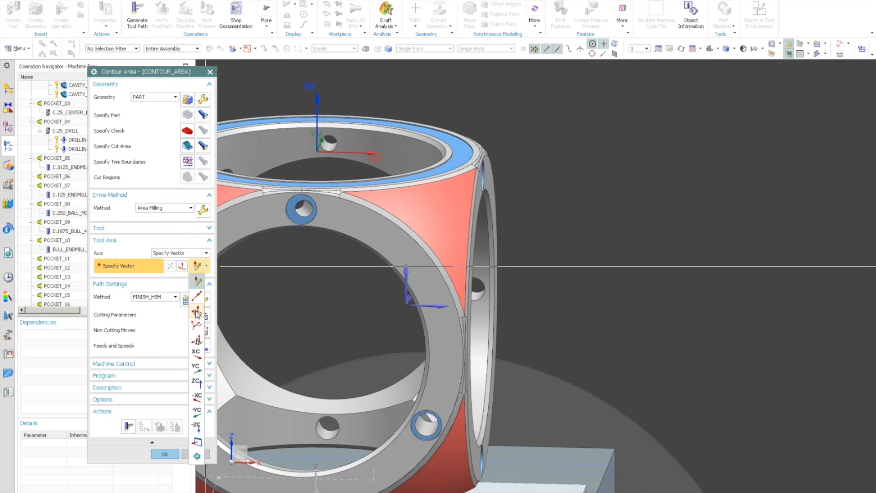
{"action": "left_click", "coordinate": [182, 267]}
{"action": "left_click", "coordinate": [188, 101]}
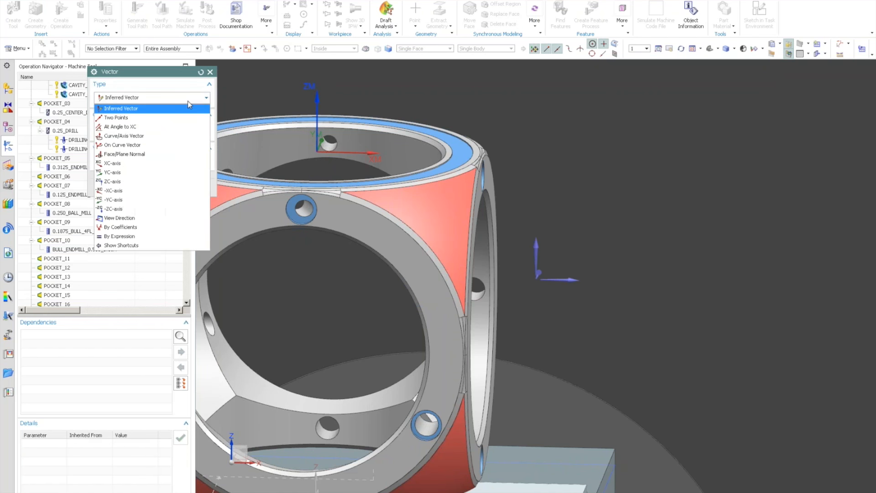
{"action": "left_click", "coordinate": [188, 102]}
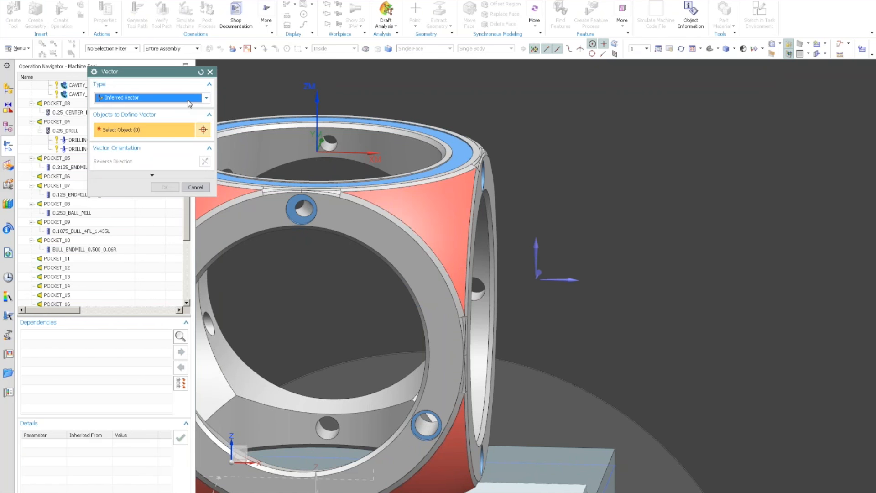
{"action": "left_click", "coordinate": [441, 214]}
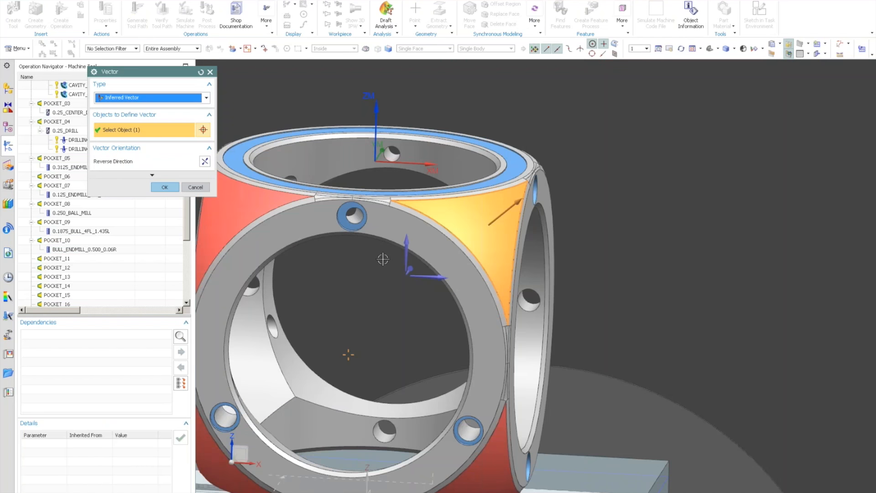
{"action": "left_click", "coordinate": [176, 187]}
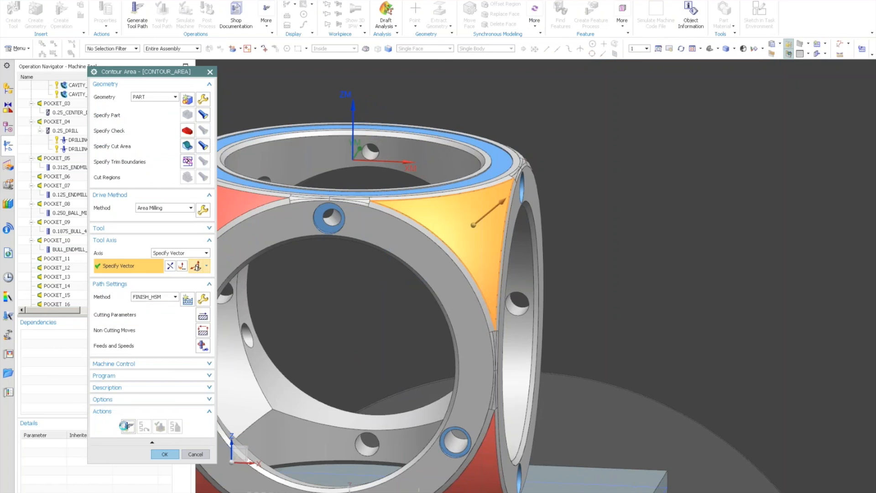
Step: Generate the CONTOUR_AREA tool path and inspect its passes, engage and retract moves on the corner face
{"action": "left_click", "coordinate": [127, 426]}
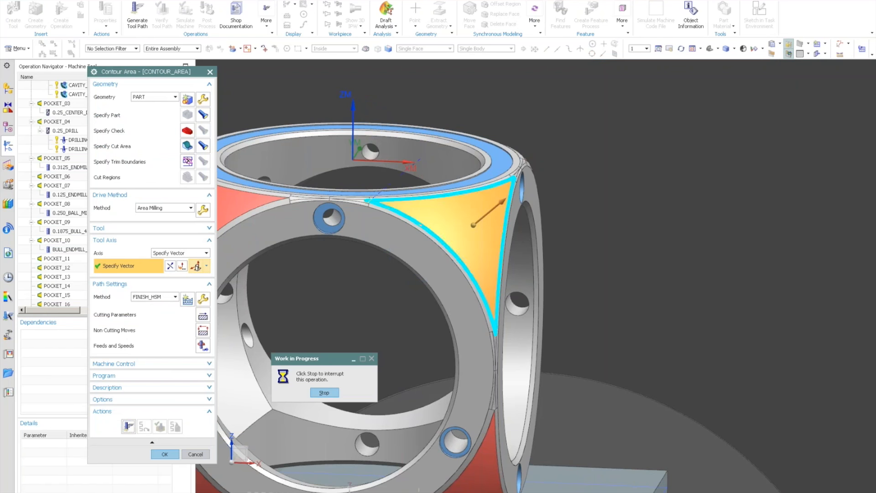
{"action": "scroll", "coordinate": [419, 298], "scroll_direction": "up", "scroll_amount": 5}
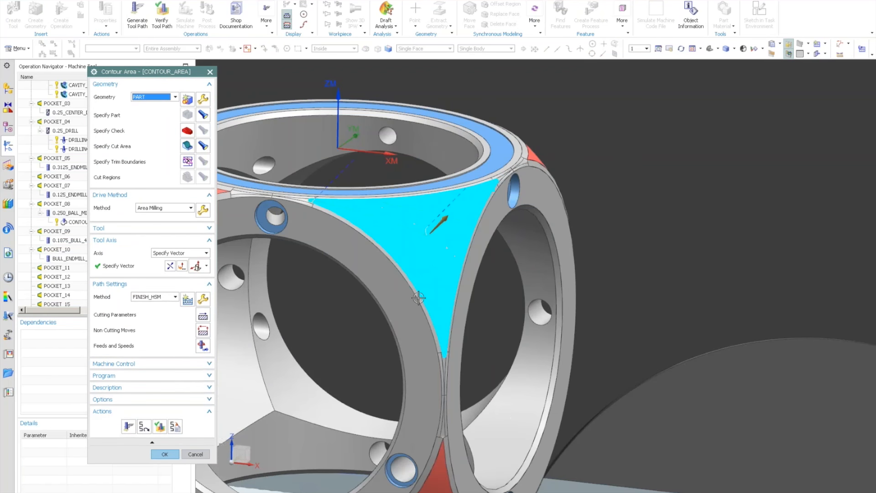
{"action": "scroll", "coordinate": [419, 298], "scroll_direction": "up", "scroll_amount": 3}
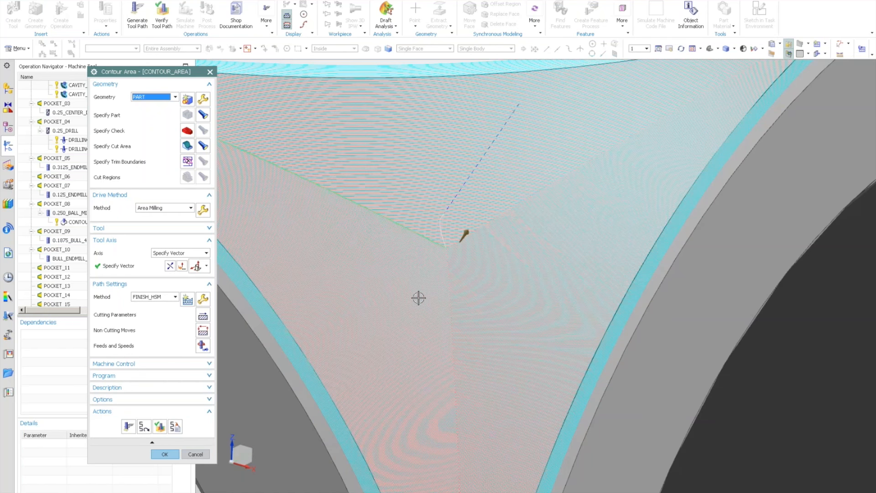
{"action": "middle_click_drag", "start_coordinate": [419, 298], "coordinate": [579, 210]}
{"action": "scroll", "coordinate": [423, 310], "scroll_direction": "down", "scroll_amount": 3}
{"action": "scroll", "coordinate": [574, 195], "scroll_direction": "up", "scroll_amount": 2}
{"action": "scroll", "coordinate": [465, 201], "scroll_direction": "down", "scroll_amount": 1}
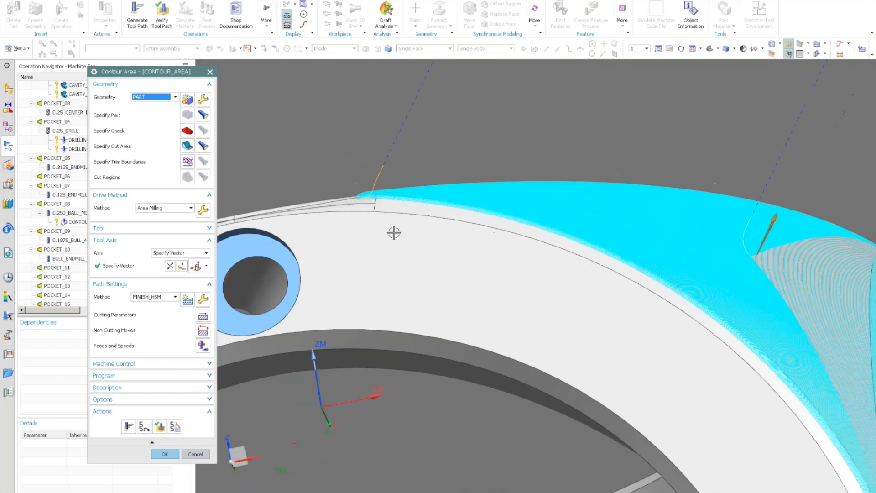
Step: Enable Override with Smooth Connections and Apply Corners Smoothing in the CONTOUR_AREA non-cutting moves, and inspect the path on the corner face
{"action": "middle_click", "coordinate": [253, 255]}
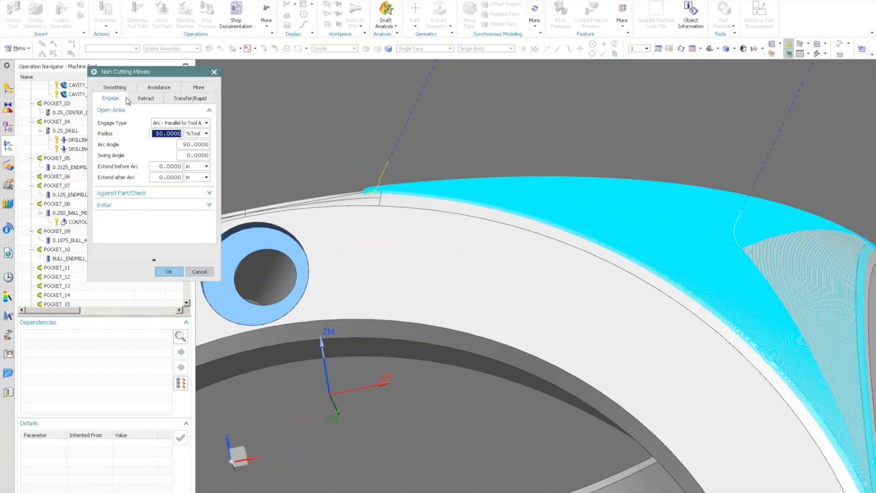
{"action": "left_click", "coordinate": [119, 88]}
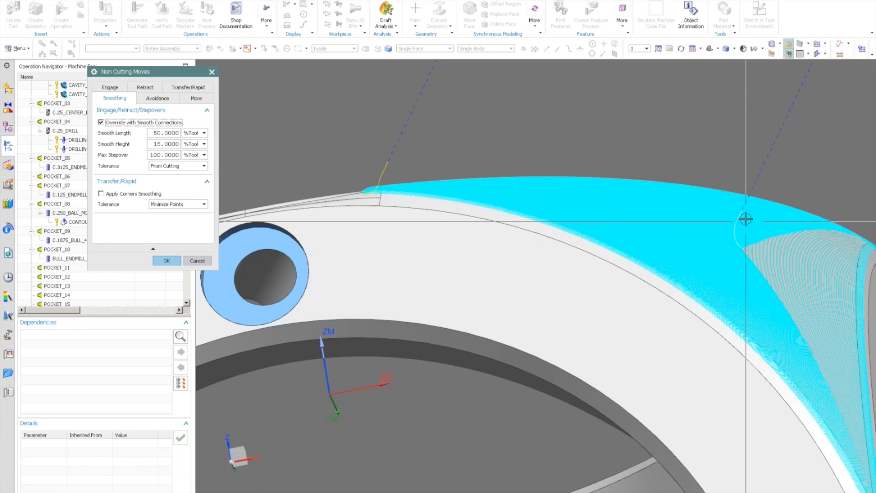
{"action": "scroll", "coordinate": [746, 220], "scroll_direction": "up", "scroll_amount": 3}
{"action": "scroll", "coordinate": [745, 219], "scroll_direction": "up", "scroll_amount": 3}
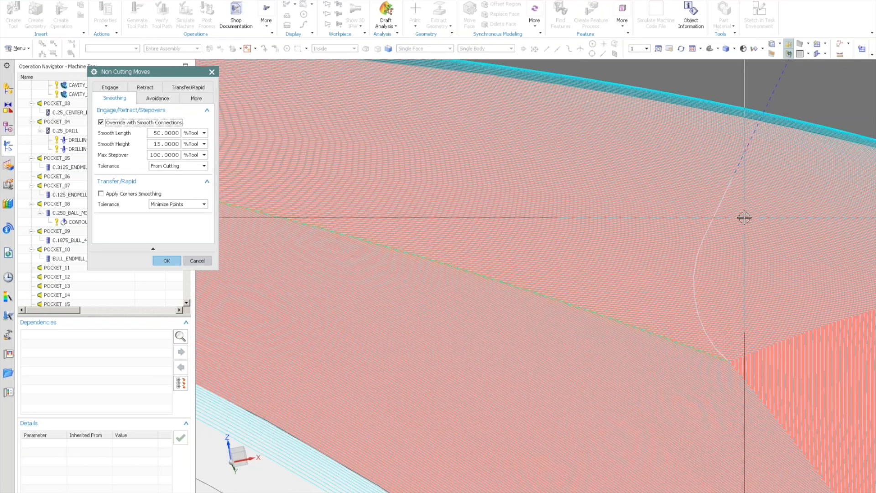
{"action": "scroll", "coordinate": [745, 218], "scroll_direction": "down", "scroll_amount": 4}
{"action": "scroll", "coordinate": [296, 154], "scroll_direction": "up", "scroll_amount": 3}
{"action": "scroll", "coordinate": [297, 154], "scroll_direction": "down", "scroll_amount": 5}
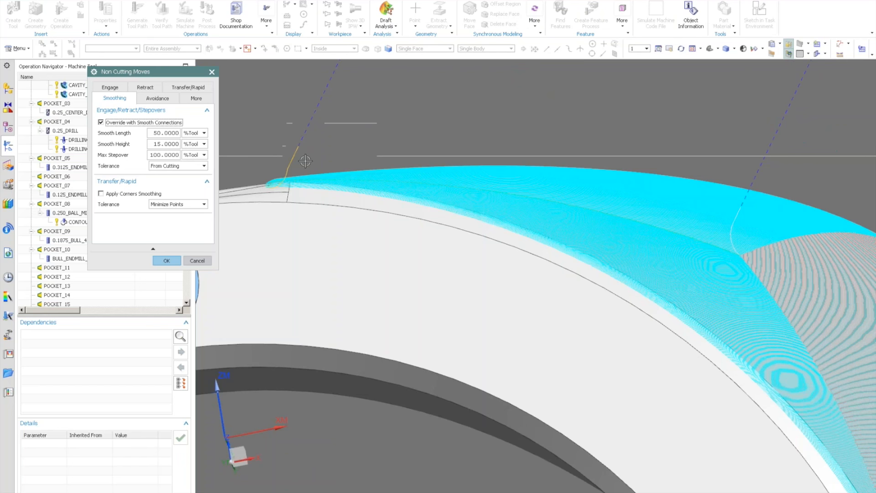
{"action": "scroll", "coordinate": [352, 193], "scroll_direction": "down", "scroll_amount": 2}
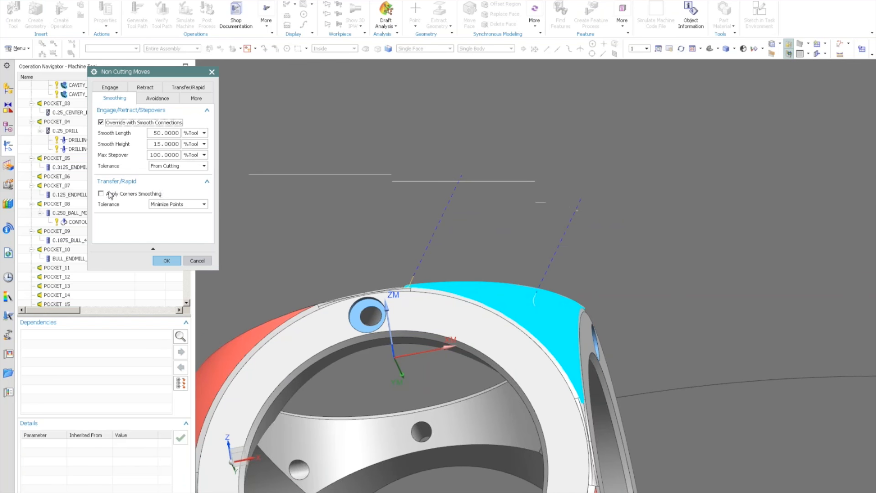
{"action": "left_click", "coordinate": [110, 195]}
{"action": "left_click", "coordinate": [165, 260]}
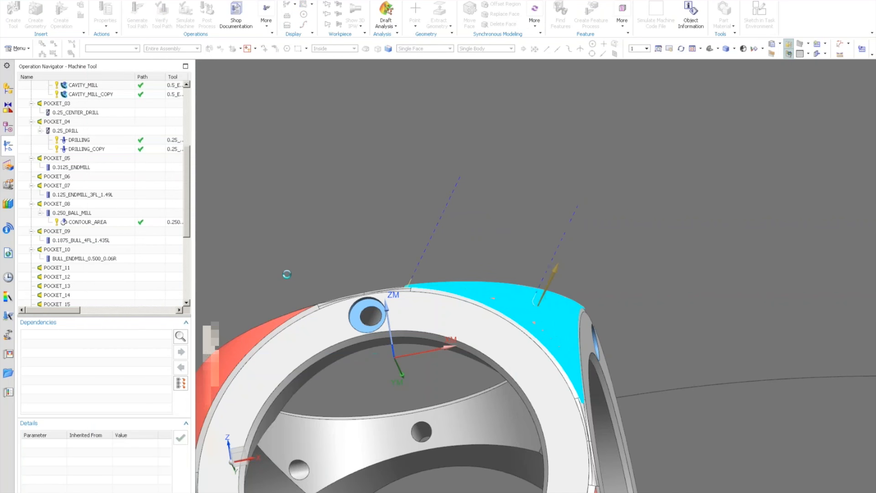
{"action": "middle_click_drag", "start_coordinate": [286, 274], "coordinate": [421, 259]}
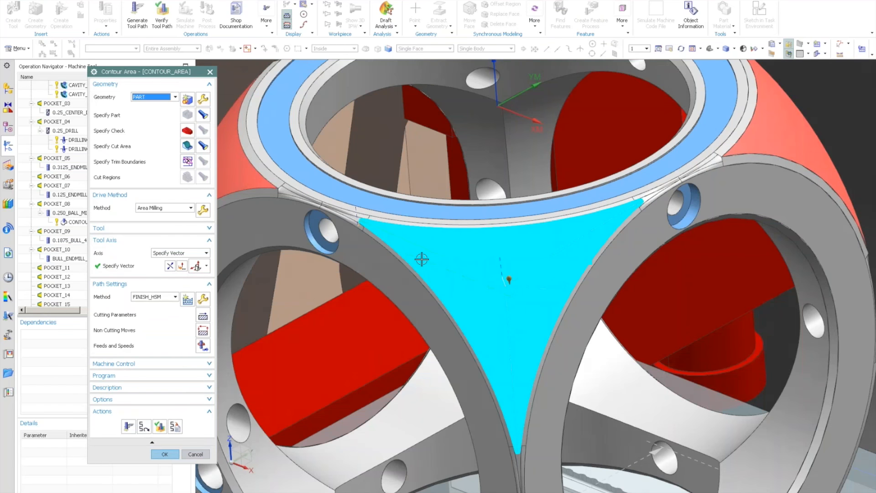
Step: Verify the CONTOUR_AREA tool path on the corner face with the 3D Dynamic material removal simulation, raising the animation speed to 9
{"action": "middle_click_drag", "start_coordinate": [282, 319], "coordinate": [292, 297]}
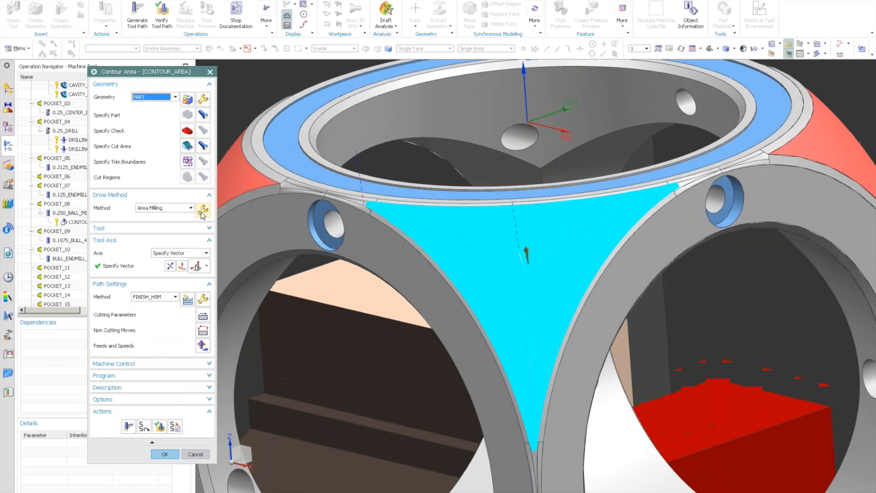
{"action": "left_click", "coordinate": [159, 426]}
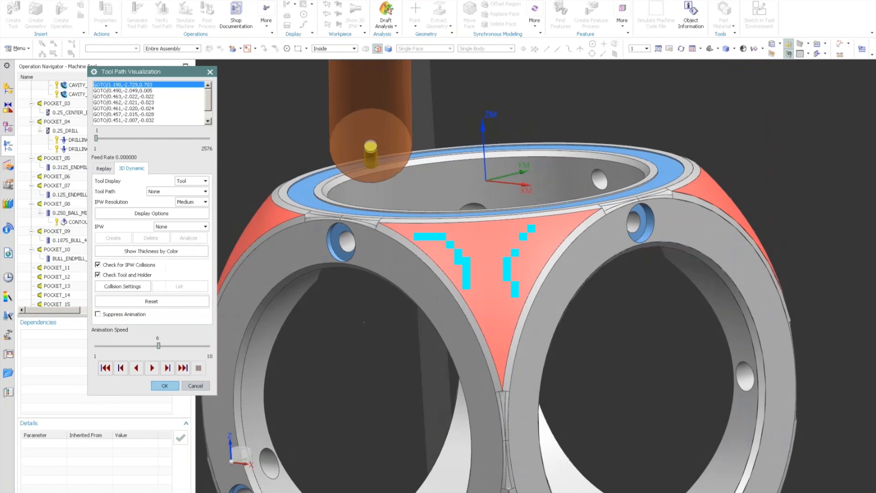
{"action": "scroll", "coordinate": [490, 255], "scroll_direction": "down", "scroll_amount": 4}
{"action": "middle_click_drag", "start_coordinate": [490, 256], "coordinate": [411, 219]}
{"action": "left_click", "coordinate": [151, 368]}
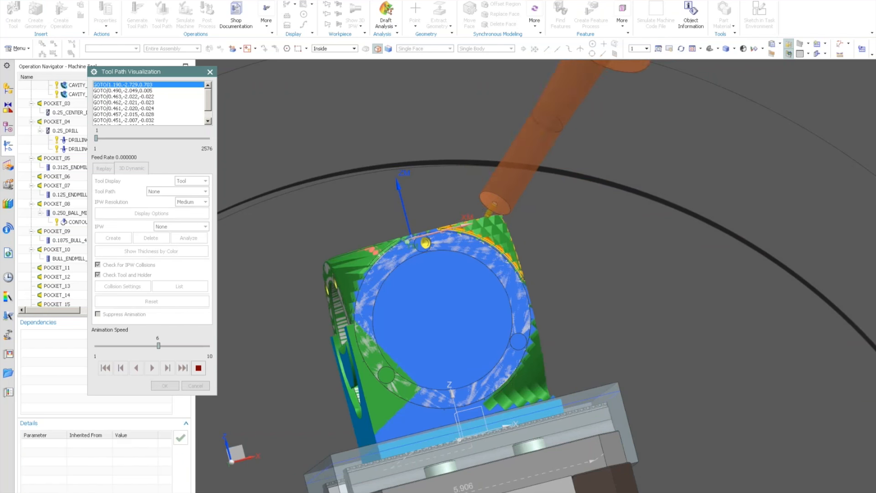
{"action": "middle_click_drag", "start_coordinate": [571, 273], "coordinate": [333, 303]}
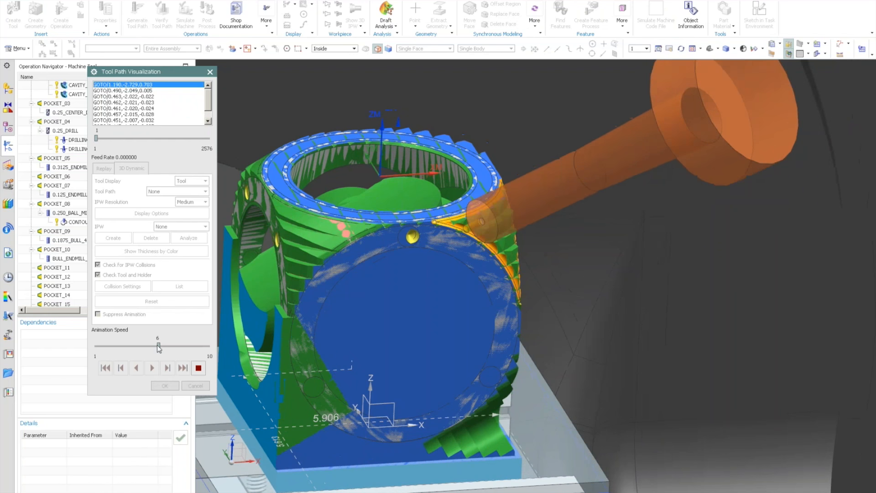
{"action": "left_click_drag", "start_coordinate": [158, 345], "coordinate": [171, 347]}
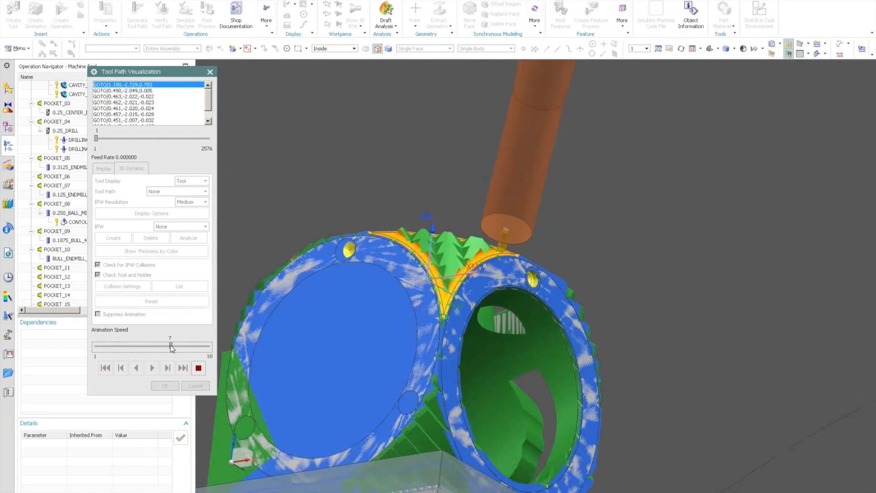
{"action": "left_click_drag", "start_coordinate": [171, 347], "coordinate": [185, 348]}
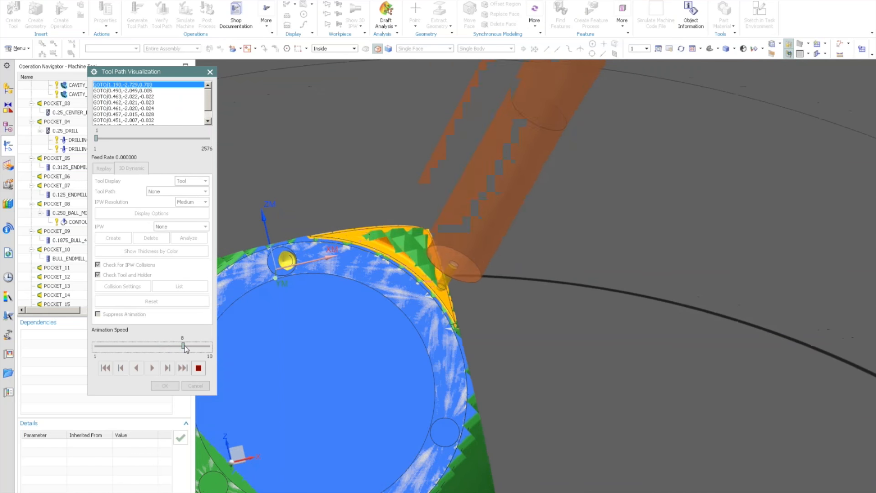
{"action": "left_click_drag", "start_coordinate": [185, 347], "coordinate": [194, 348]}
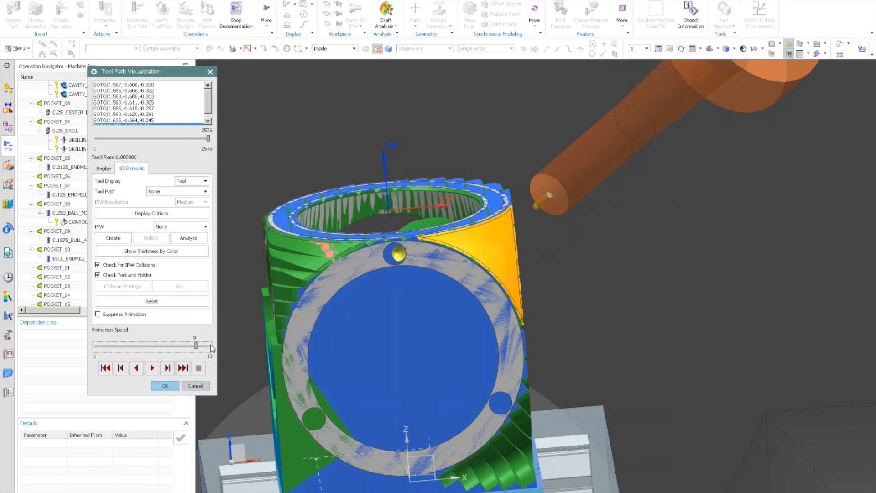
{"action": "left_click", "coordinate": [165, 385]}
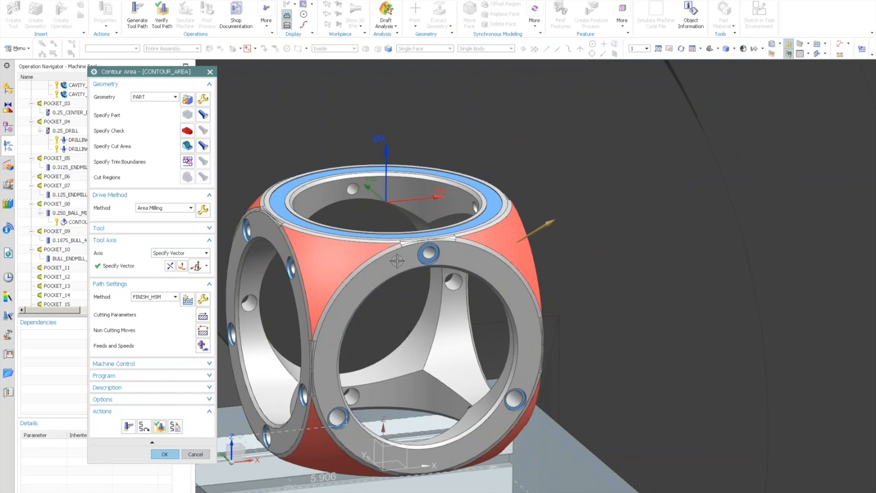
{"action": "left_click", "coordinate": [160, 427]}
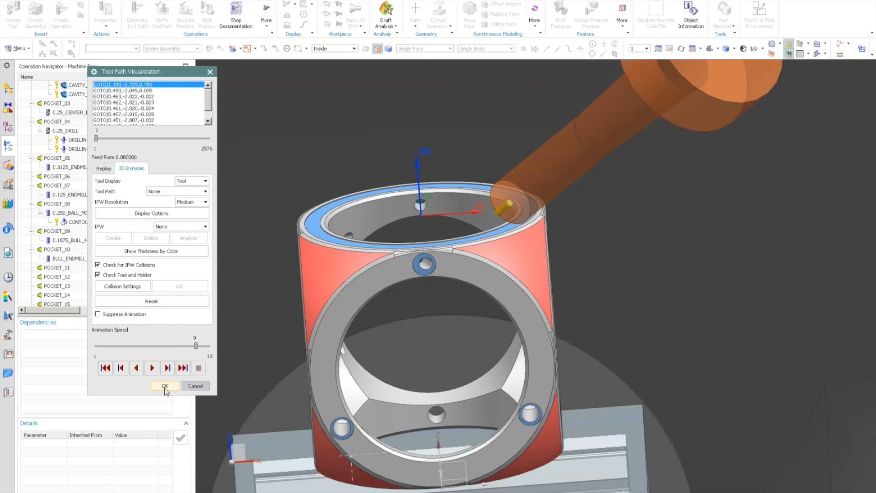
{"action": "left_click", "coordinate": [164, 386]}
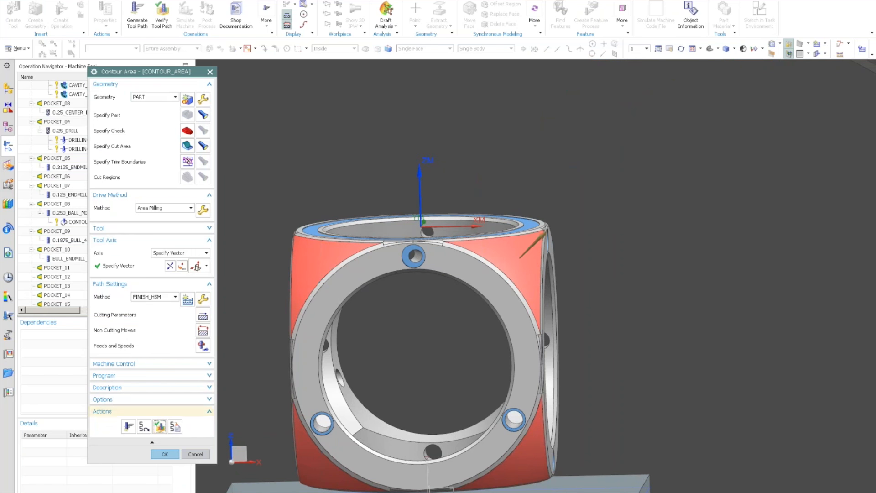
Step: Set the area milling non-steep cut pattern to Zig Zag with Lifts and regenerate the CONTOUR_AREA tool path
{"action": "left_click", "coordinate": [203, 209]}
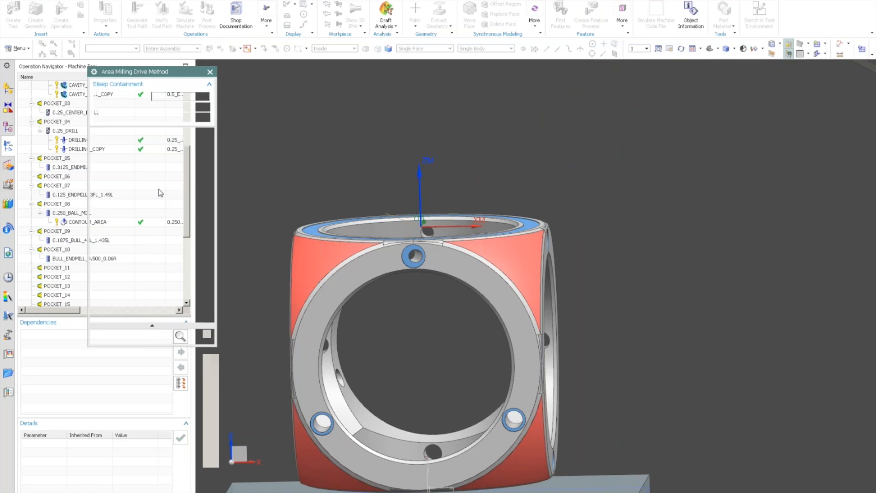
{"action": "left_click", "coordinate": [167, 158]}
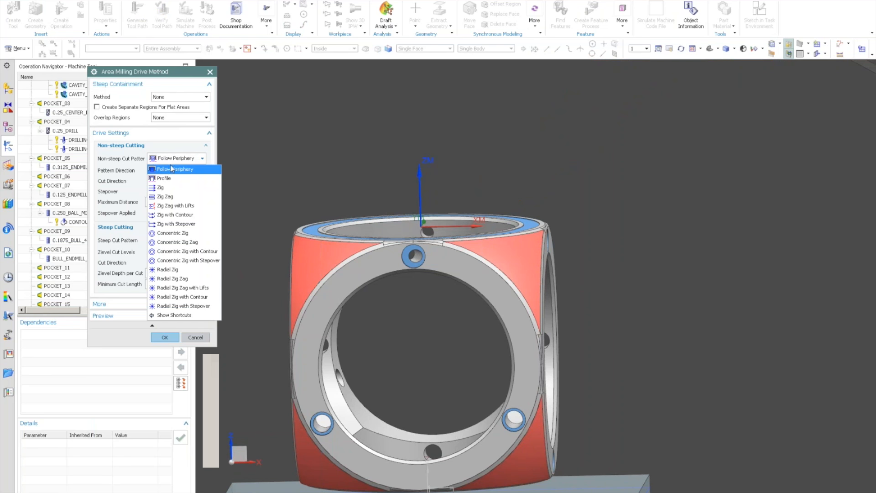
{"action": "left_click", "coordinate": [190, 205]}
{"action": "left_click", "coordinate": [165, 338]}
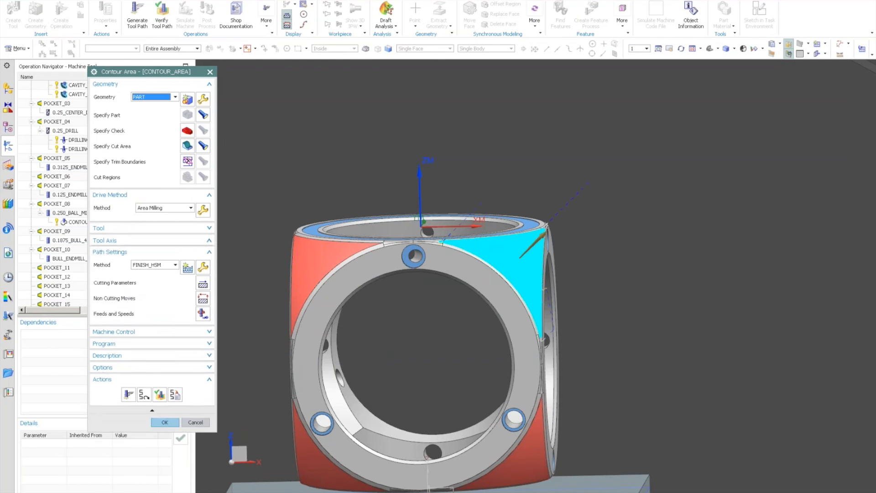
Step: Inspect the pass-end connections and the engage and retract moves of the regenerated path on the corner face, and accept the CONTOUR_AREA operation
{"action": "scroll", "coordinate": [529, 295], "scroll_direction": "up", "scroll_amount": 5}
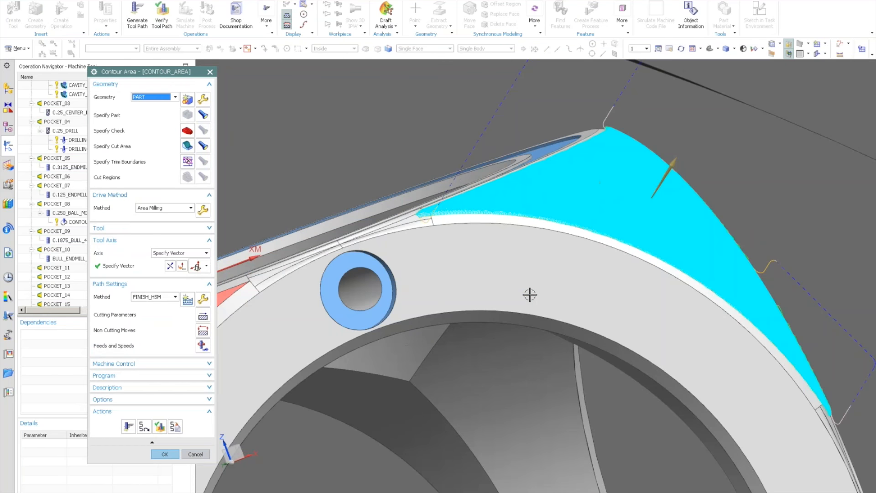
{"action": "middle_click_drag", "start_coordinate": [529, 295], "coordinate": [333, 364]}
{"action": "scroll", "coordinate": [293, 293], "scroll_direction": "up", "scroll_amount": 5}
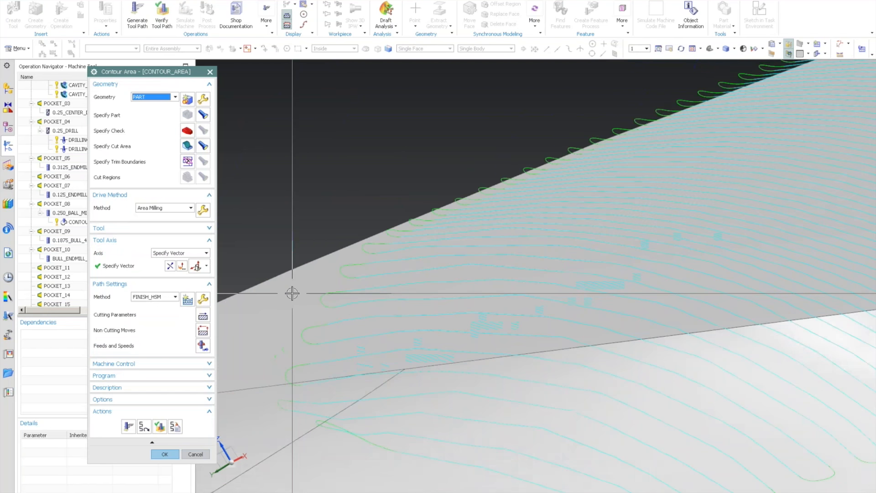
{"action": "scroll", "coordinate": [401, 239], "scroll_direction": "up", "scroll_amount": 2}
{"action": "scroll", "coordinate": [429, 214], "scroll_direction": "up", "scroll_amount": 2}
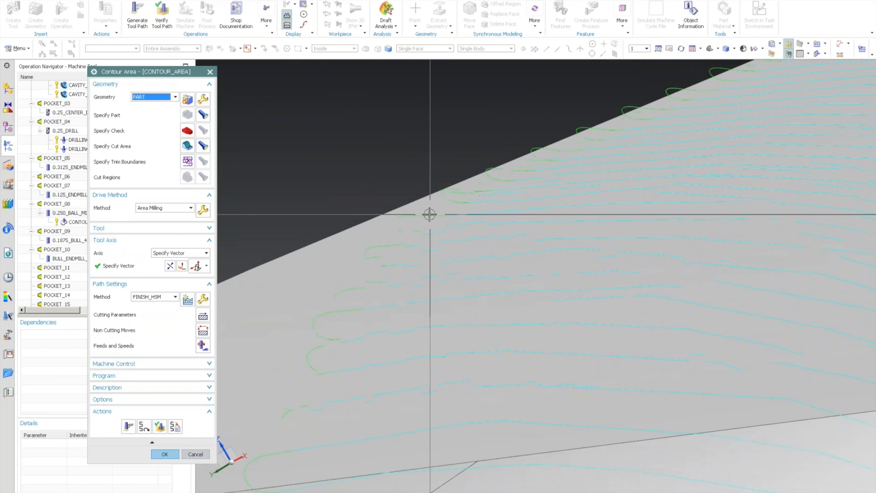
{"action": "scroll", "coordinate": [416, 213], "scroll_direction": "up", "scroll_amount": 1}
{"action": "scroll", "coordinate": [407, 237], "scroll_direction": "down", "scroll_amount": 3}
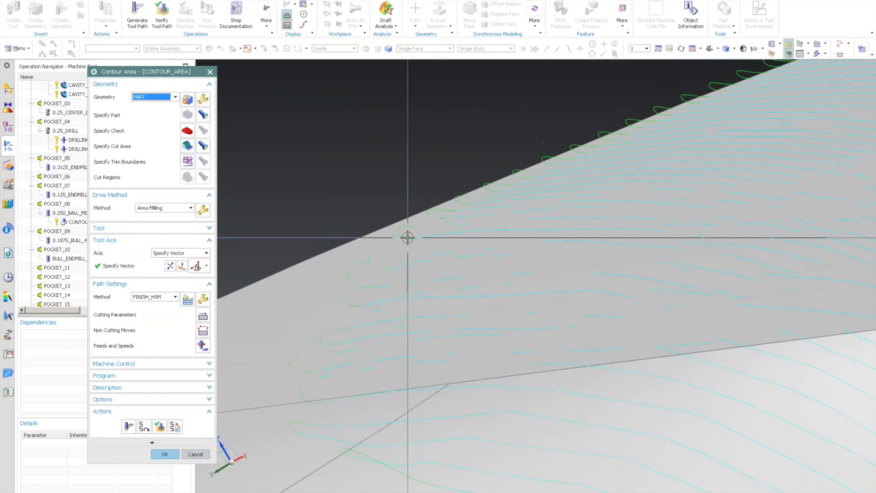
{"action": "scroll", "coordinate": [407, 237], "scroll_direction": "down", "scroll_amount": 5}
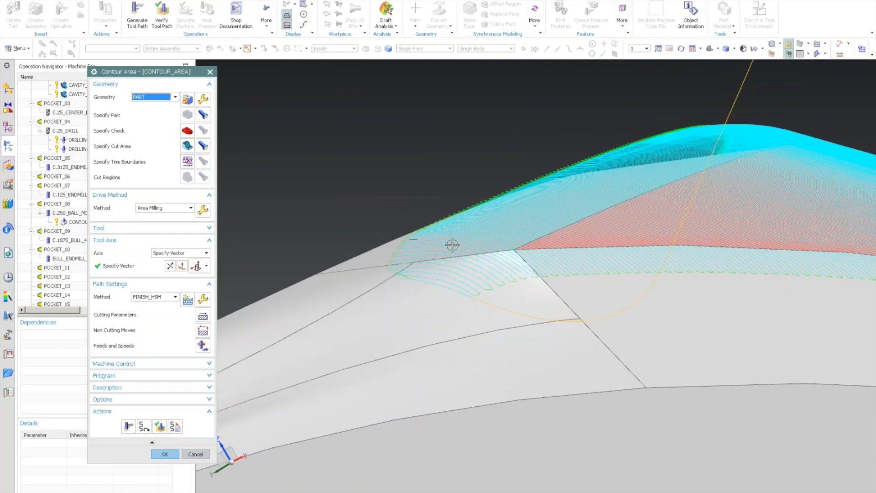
{"action": "middle_click_drag", "start_coordinate": [452, 245], "coordinate": [534, 288]}
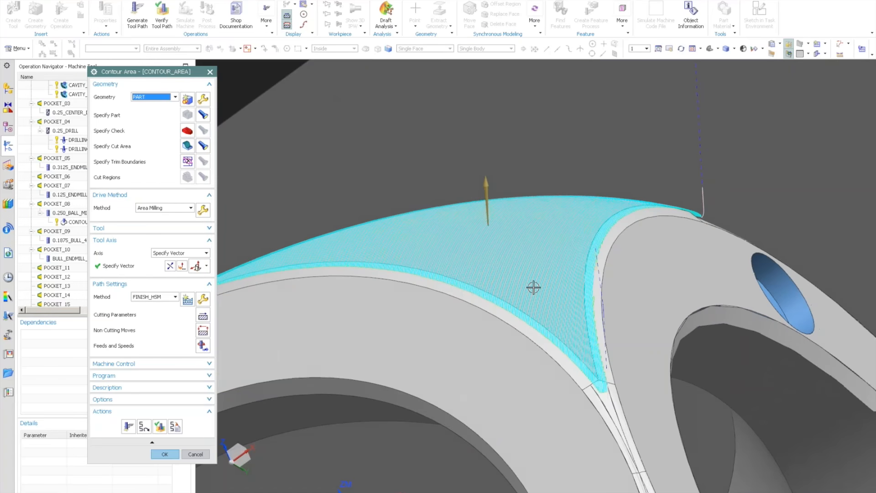
{"action": "key", "text": "F8"}
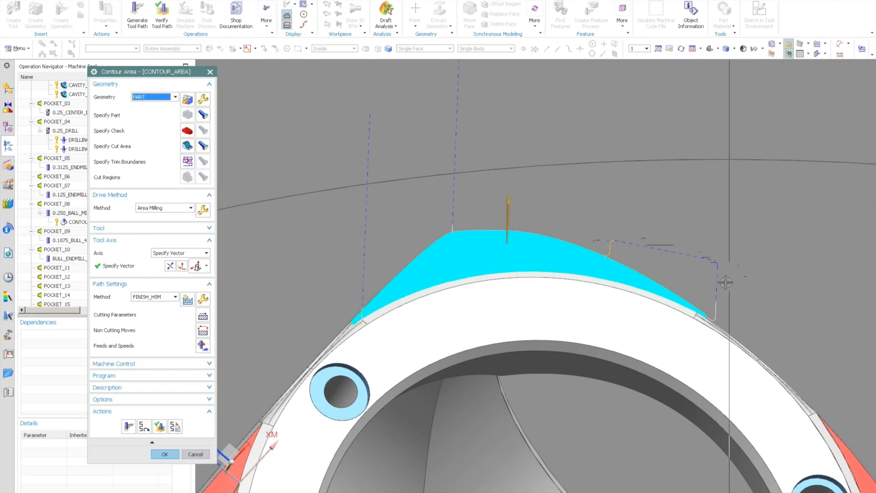
{"action": "middle_click_drag", "start_coordinate": [687, 256], "coordinate": [671, 285]}
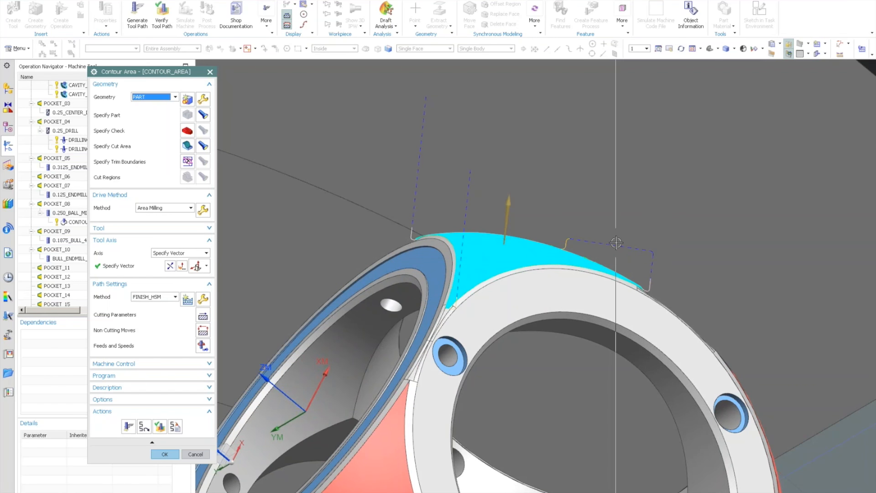
{"action": "left_click", "coordinate": [165, 454]}
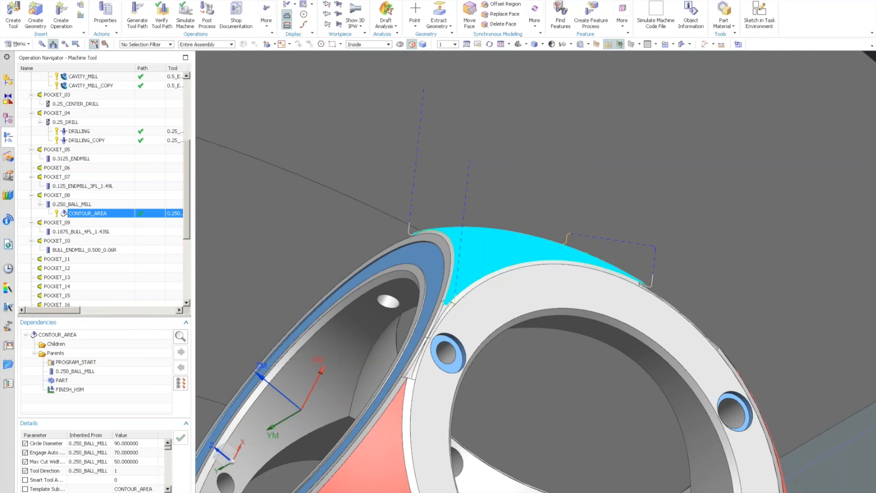